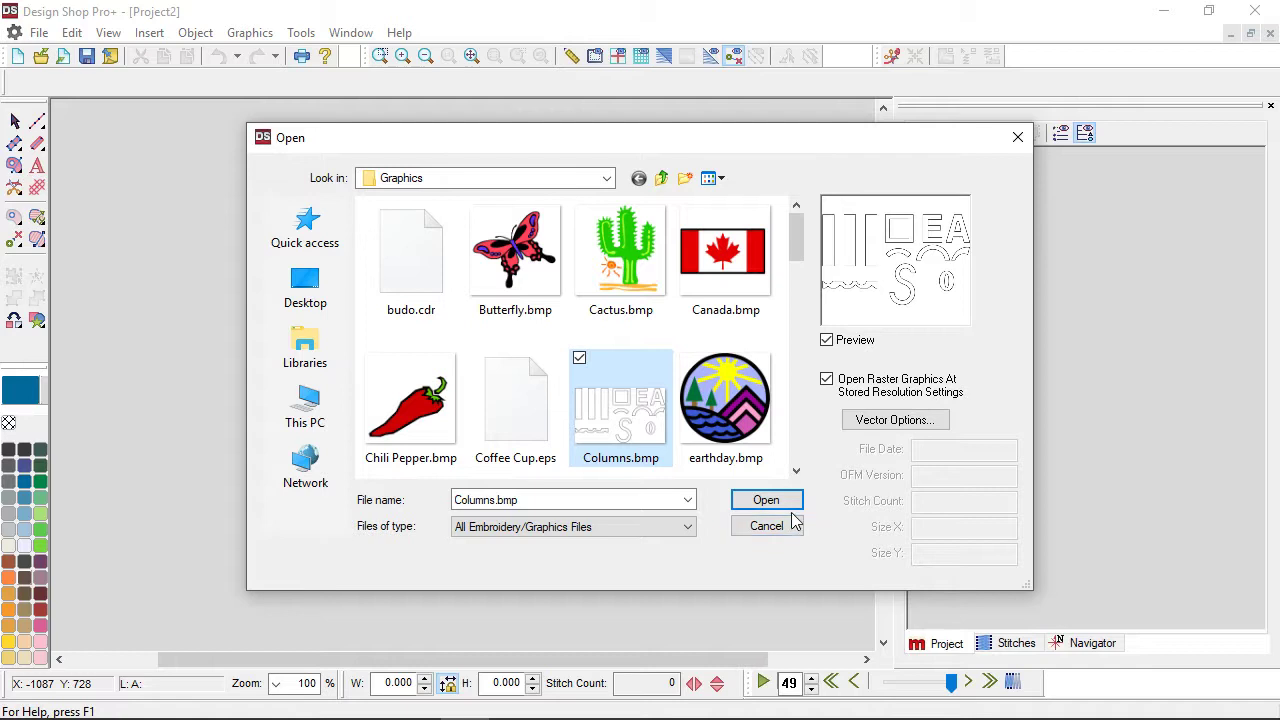
Open Columns.bmp and digitize the leftmost vertical rectangle as a satin column with the Column 1 input method, placing points on its four corners.
left_click(770, 500)
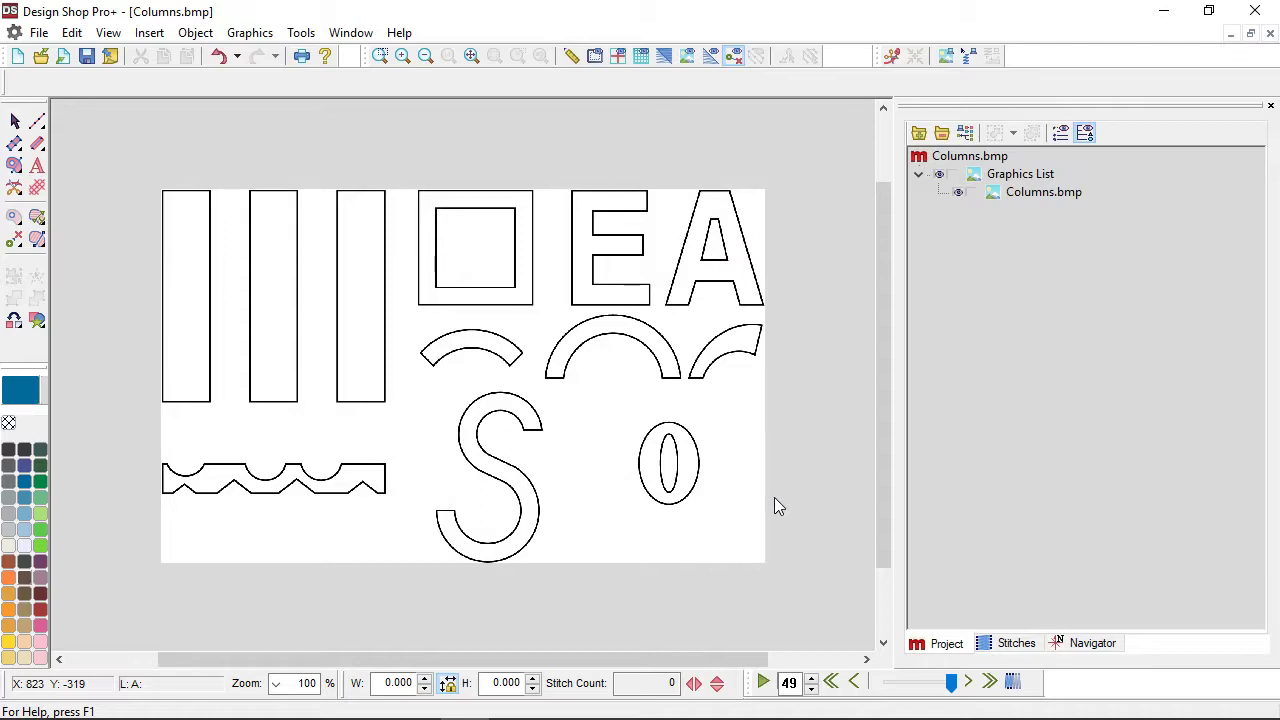
left_click(18, 150)
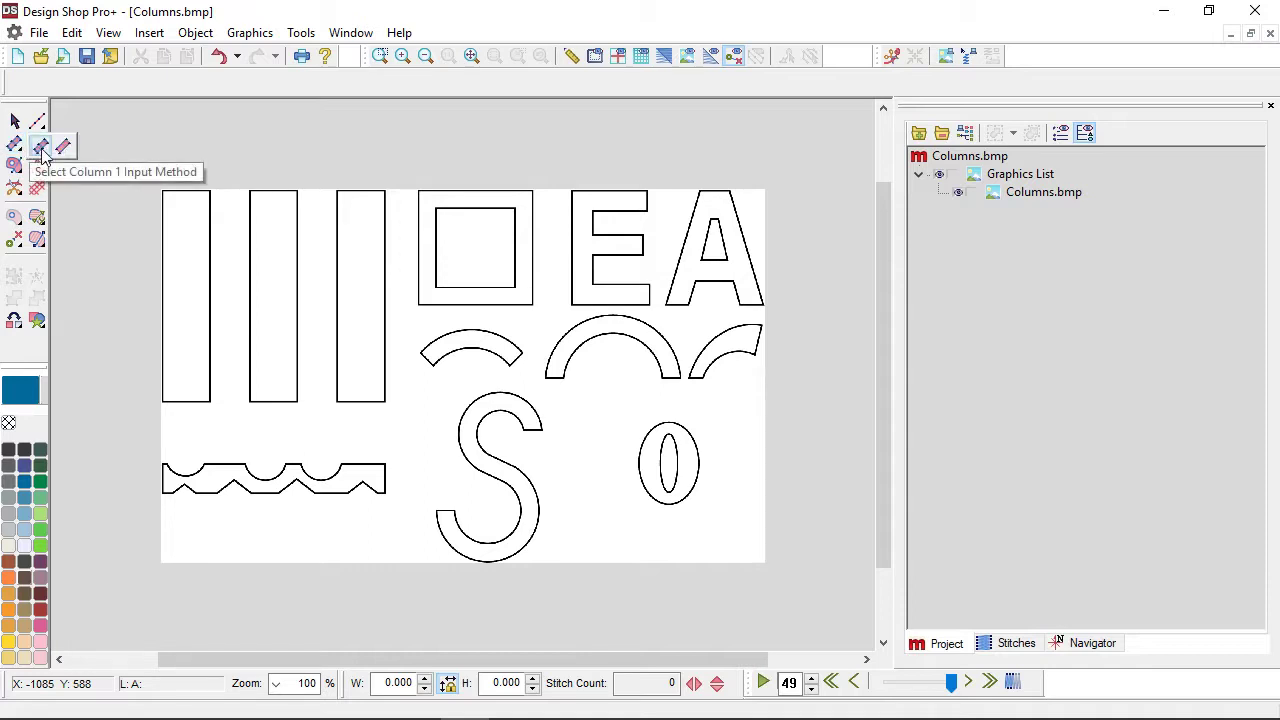
left_click(41, 148)
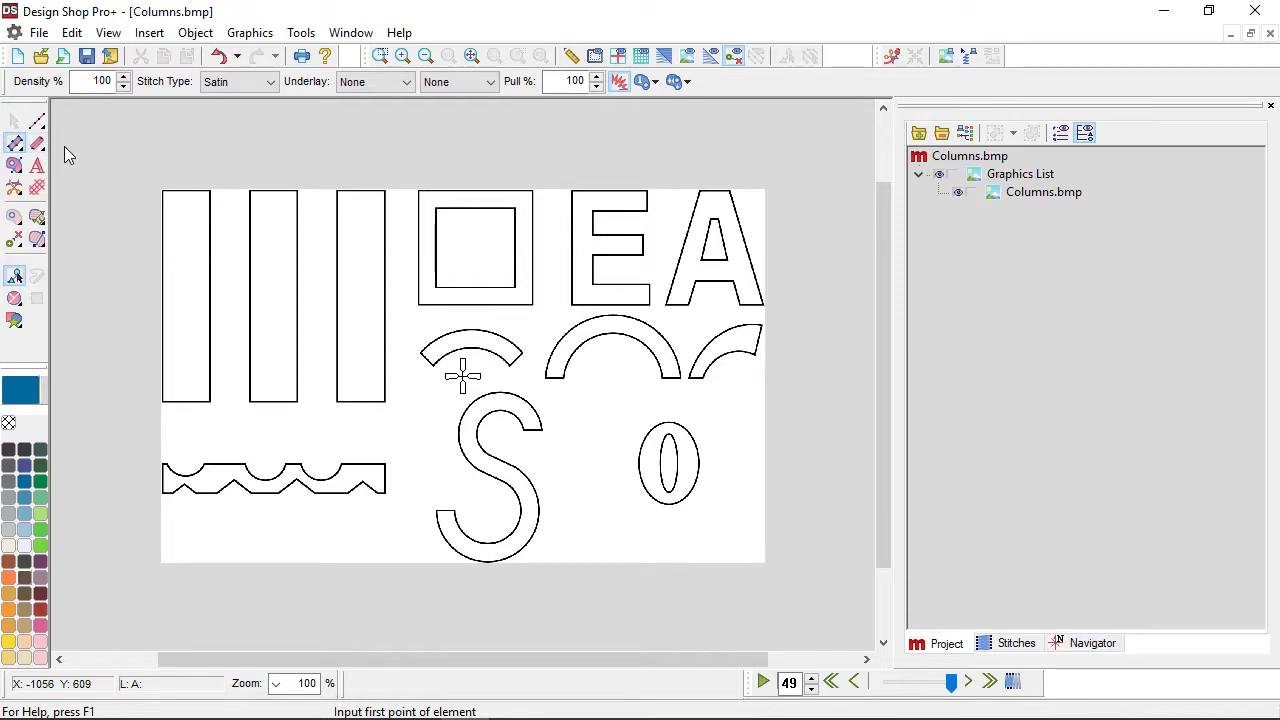
scroll(172, 410, "up", 4)
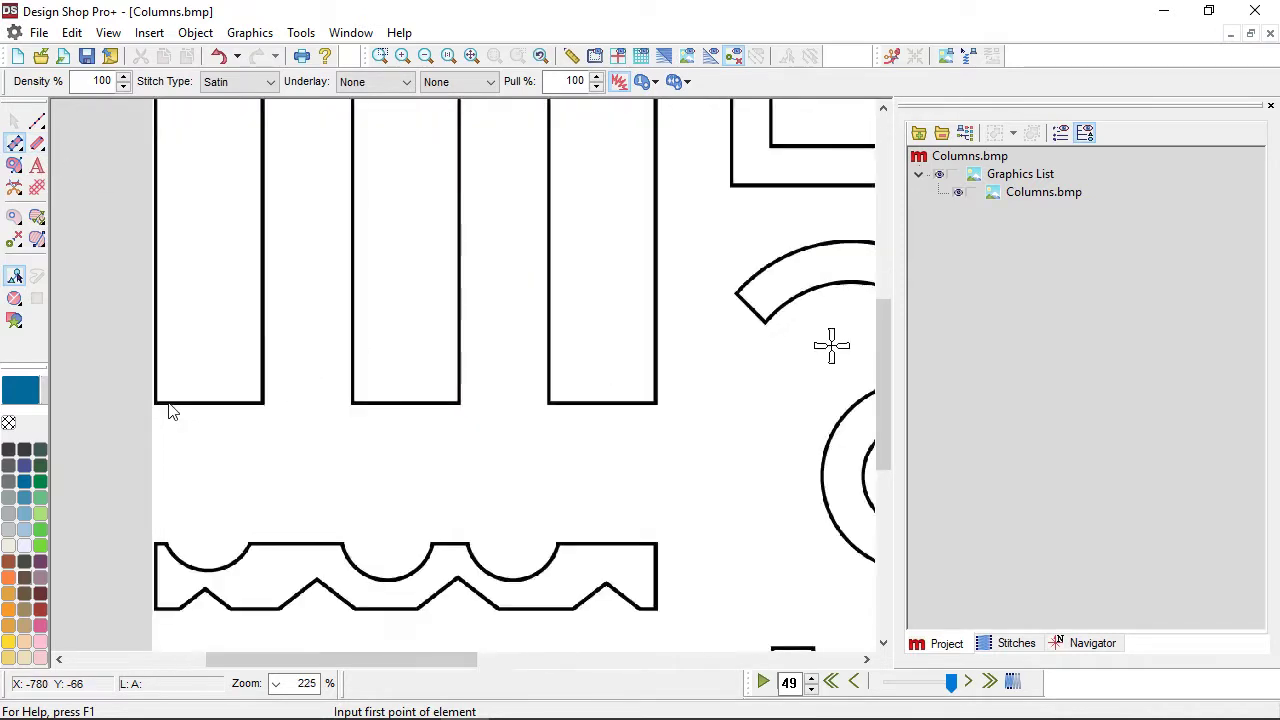
scroll(168, 410, "up", 1)
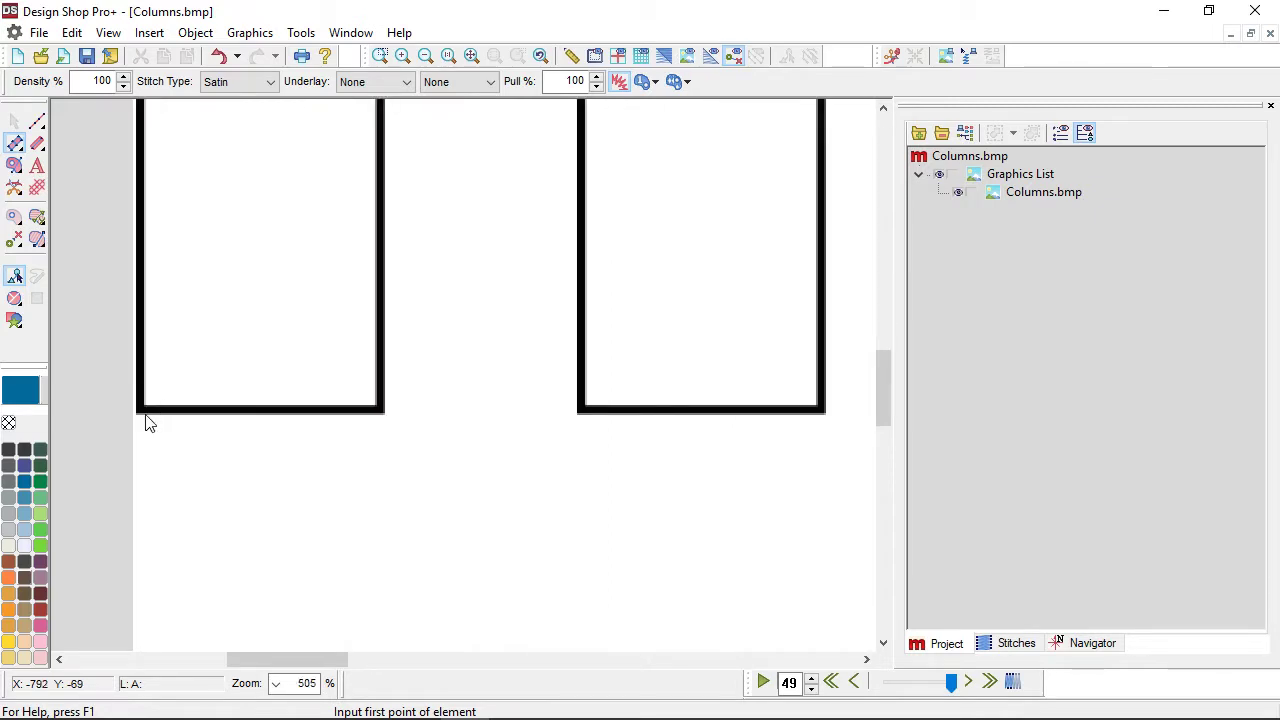
scroll(158, 400, "down", 3)
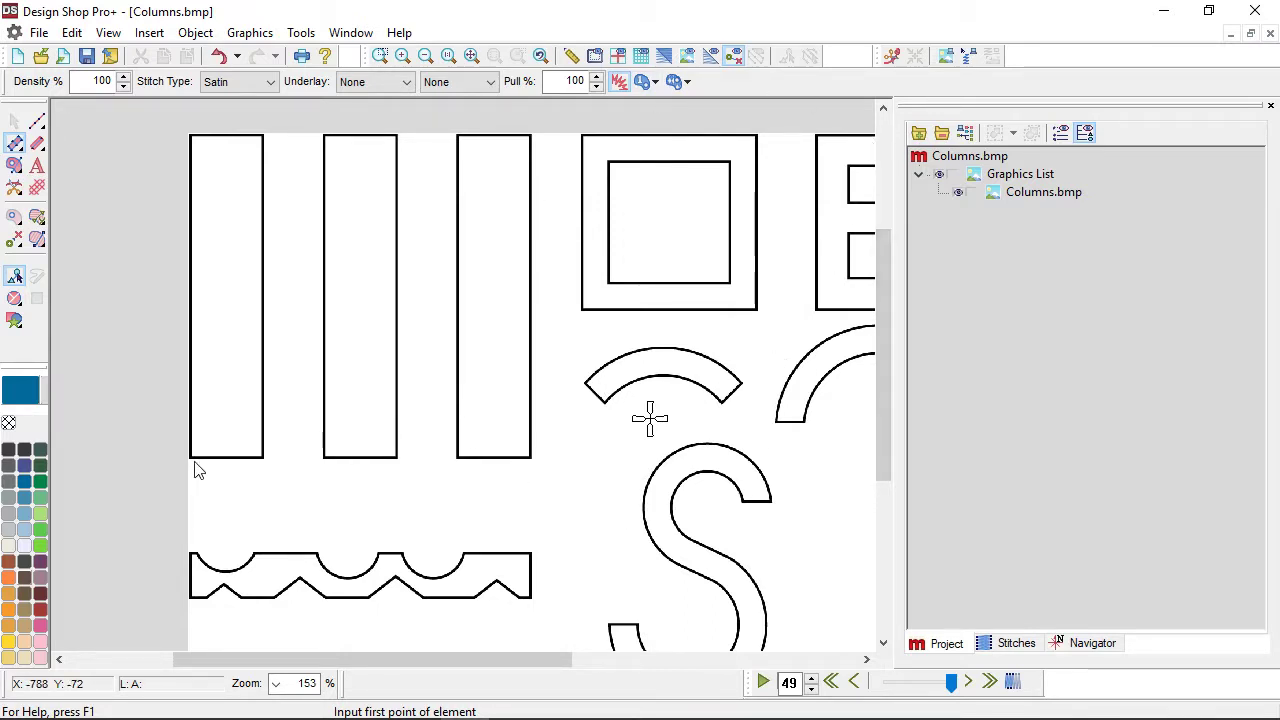
left_click(190, 136)
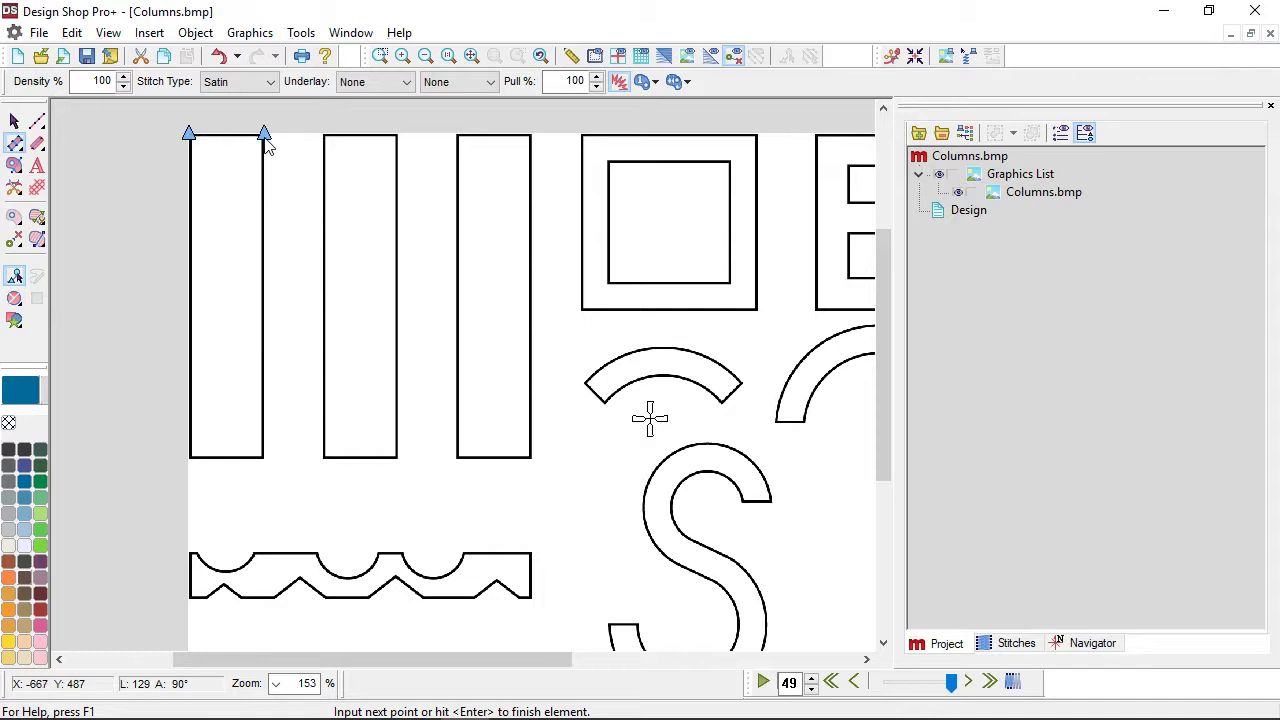
left_click(190, 458)
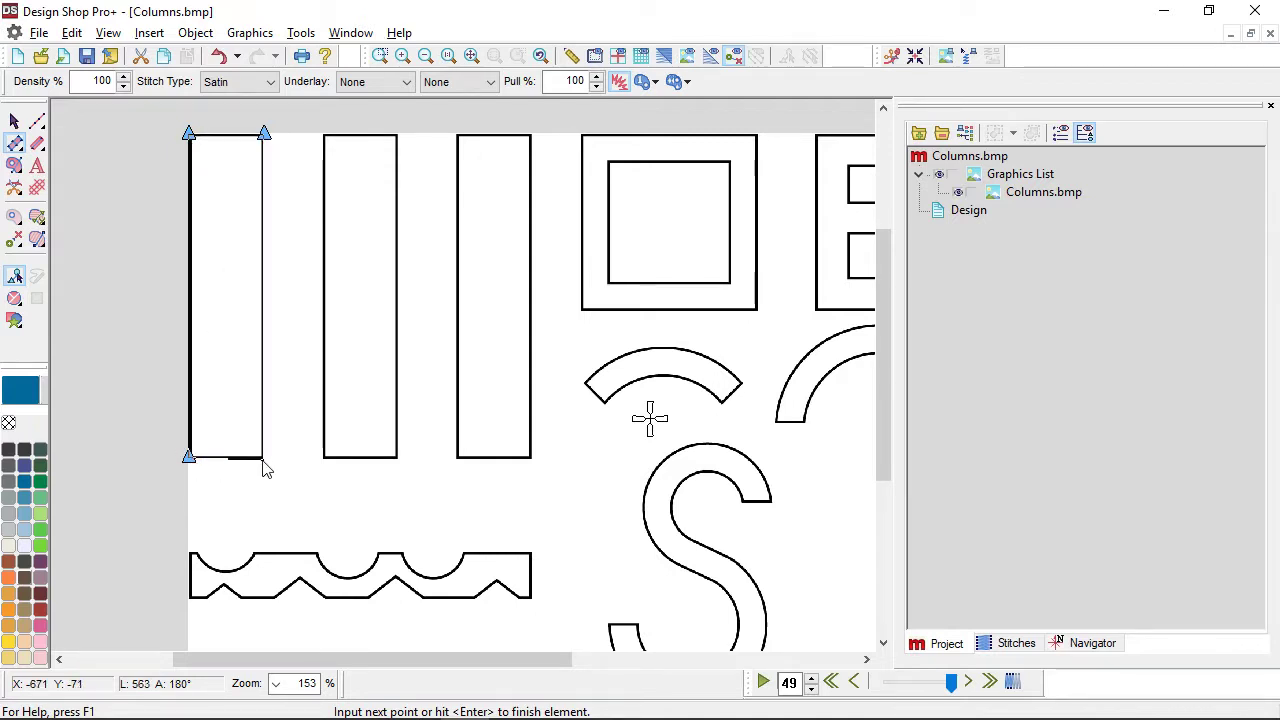
left_click(264, 458)
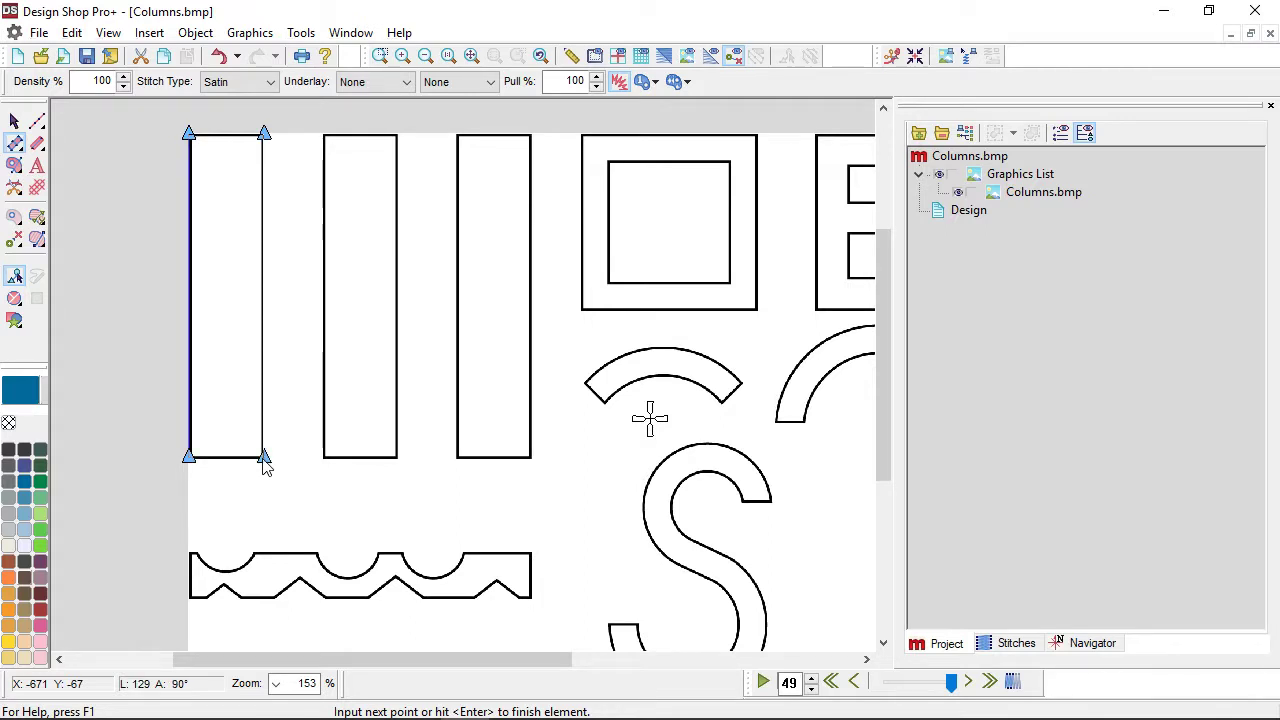
key("Return")
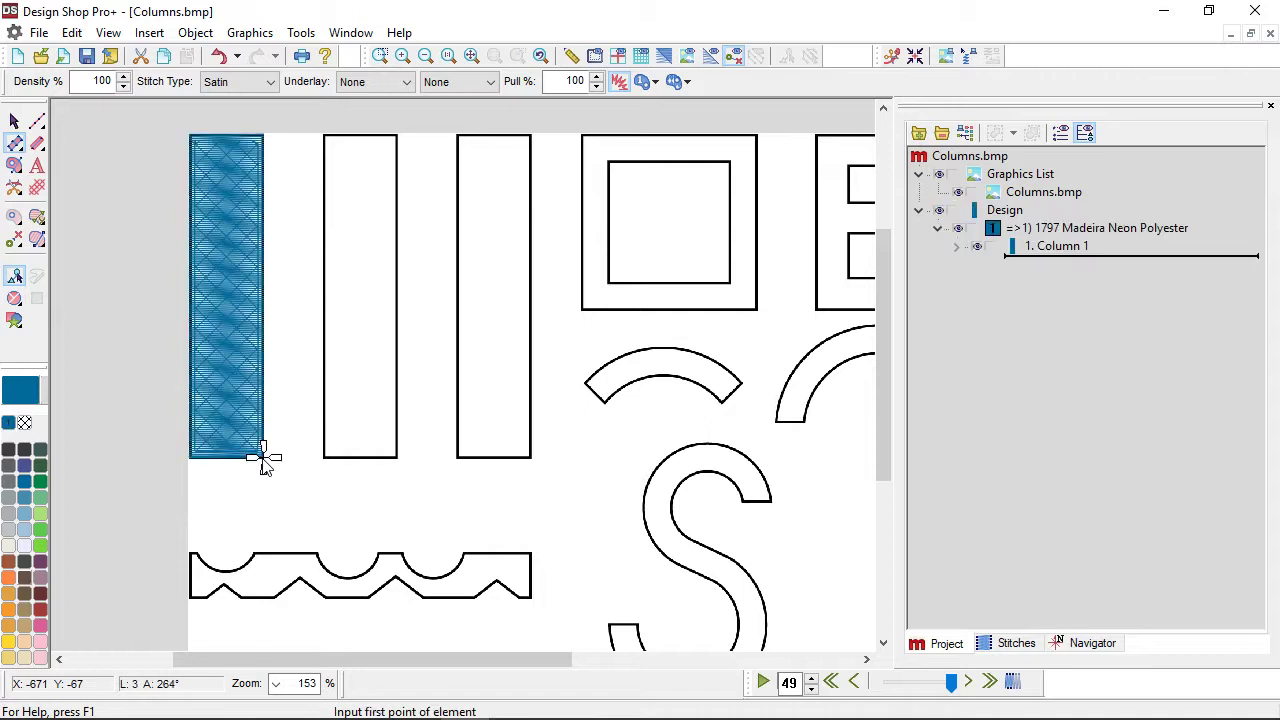
Turn on the realistic stitch rendering and select the digitized column to examine its stitches up close.
left_click(662, 56)
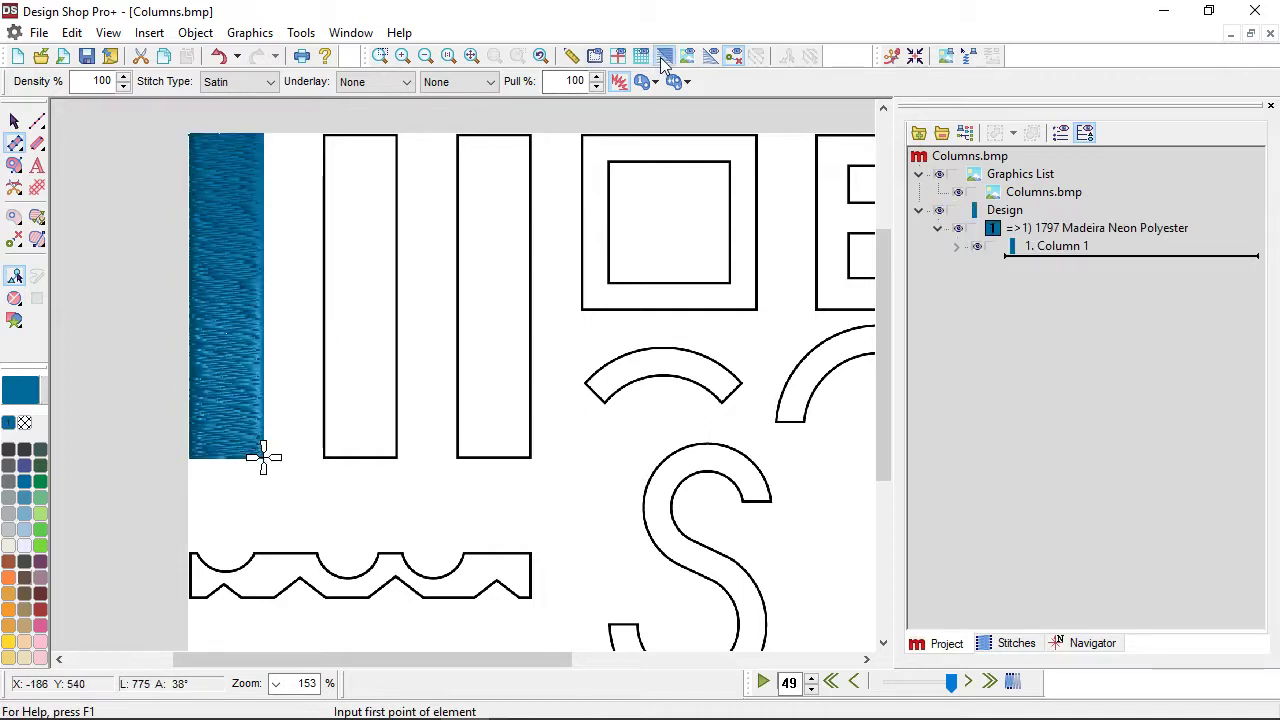
left_click(16, 121)
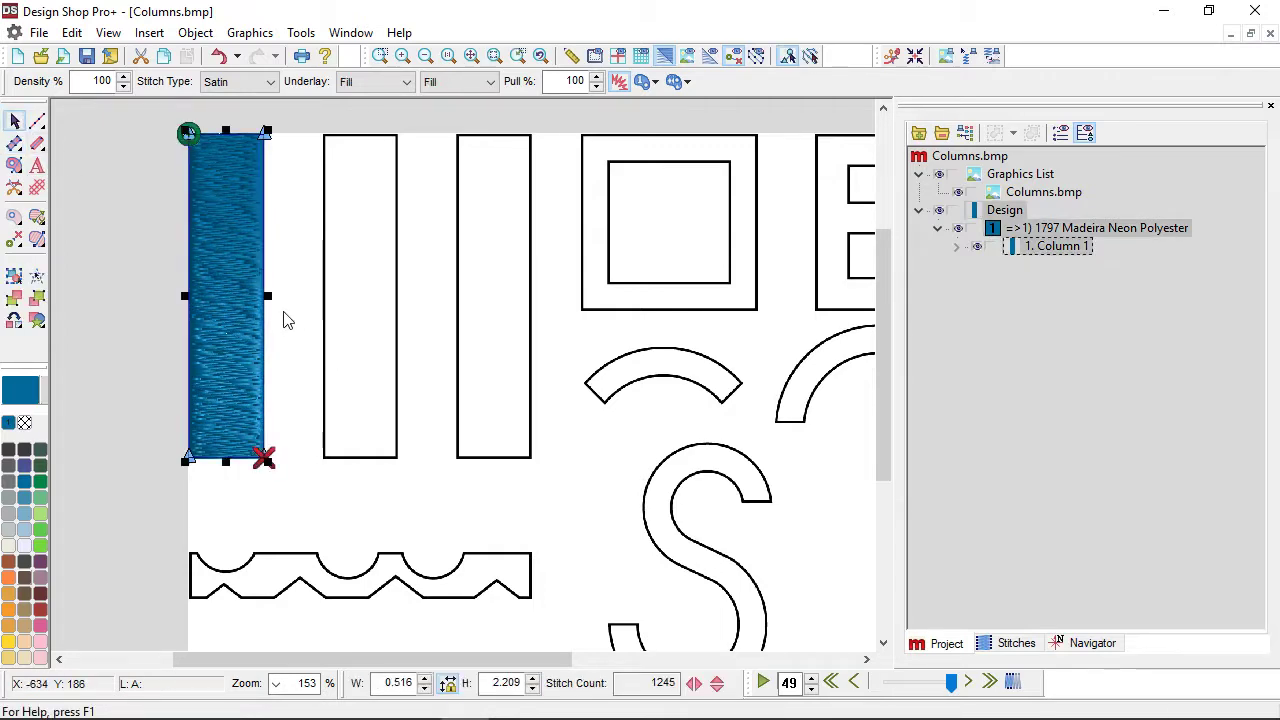
scroll(268, 300, "up", 2)
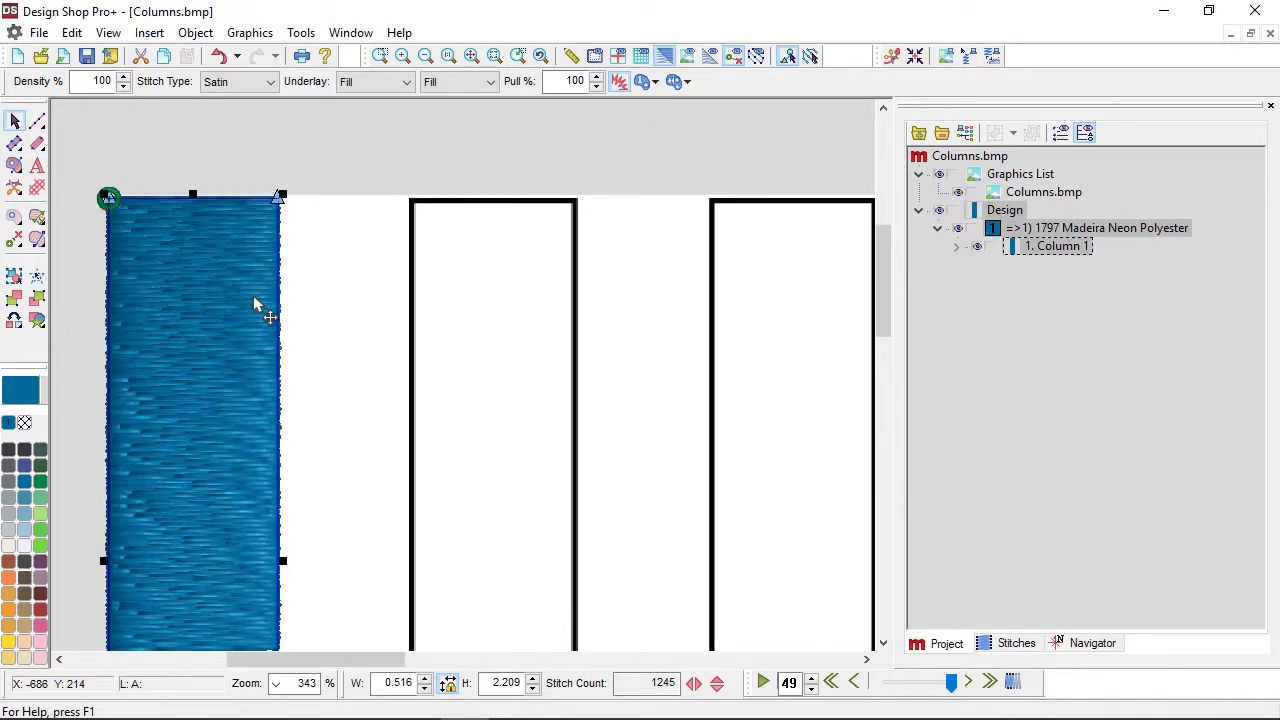
scroll(171, 360, "down", 1)
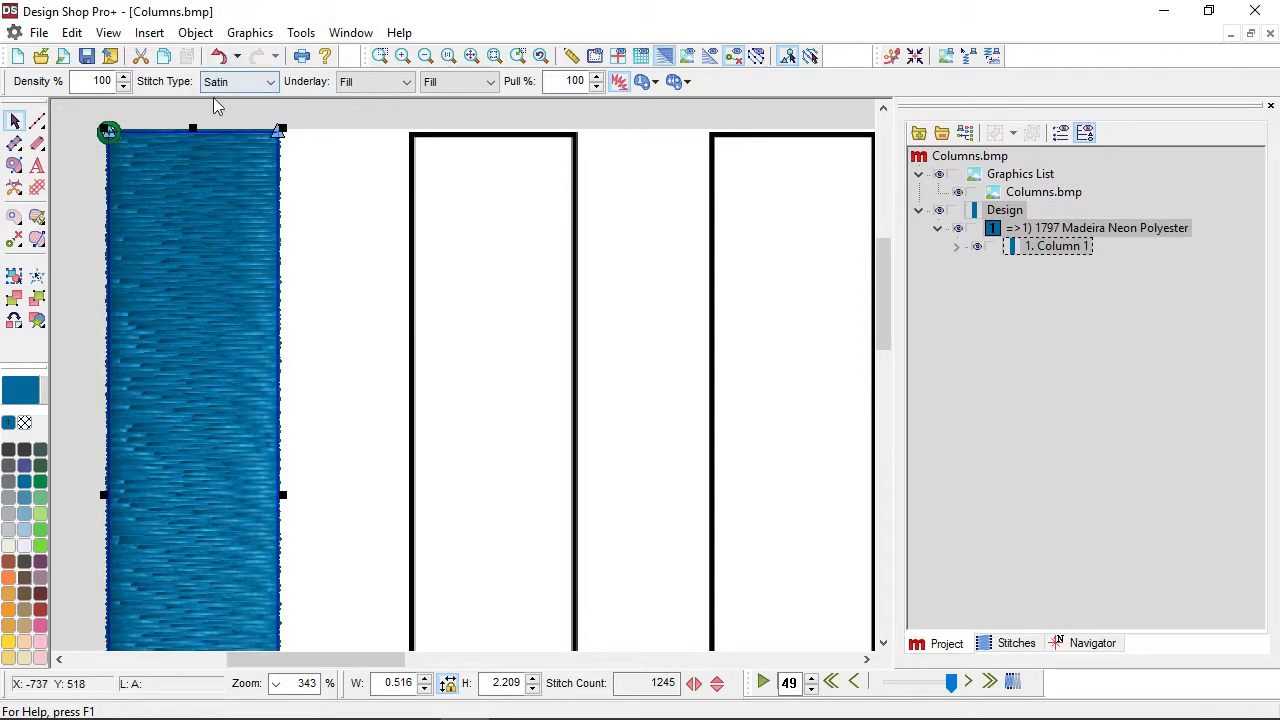
In the column's top stitching properties, set "Use Fill for stitch lines greater than" to 0.
right_click(185, 238)
left_click(229, 248)
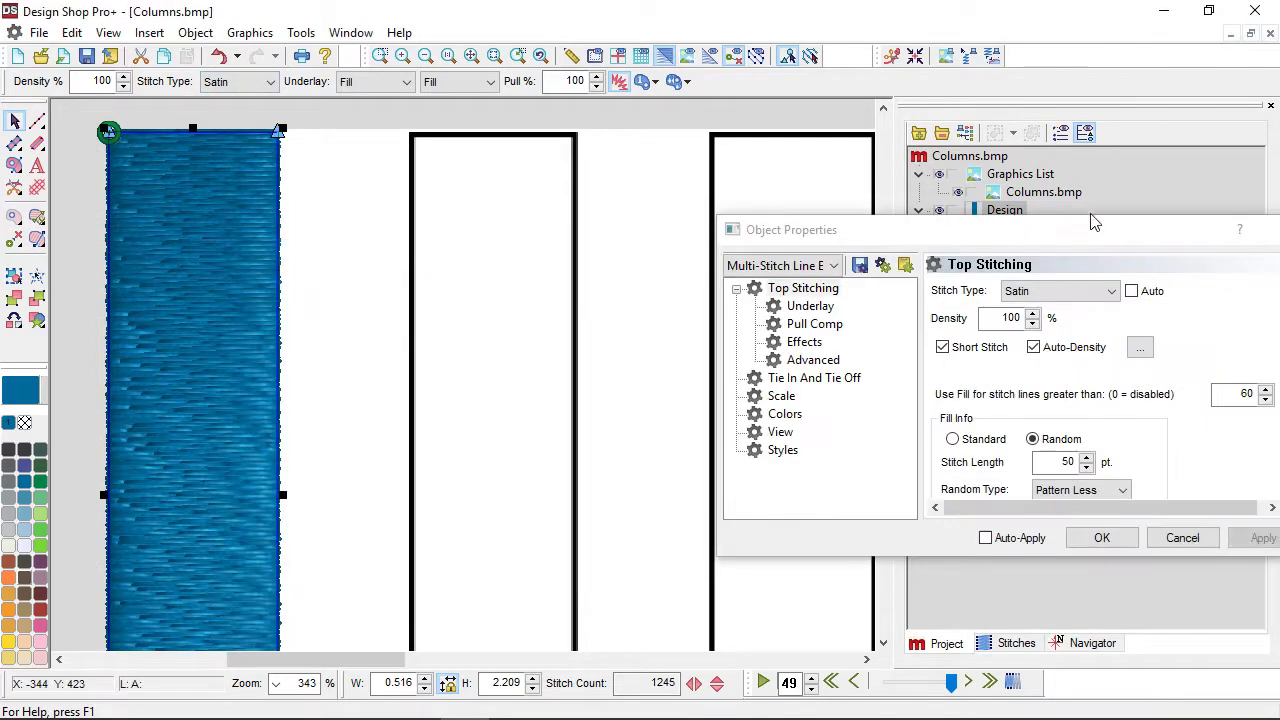
left_click_drag(1036, 229, 660, 197)
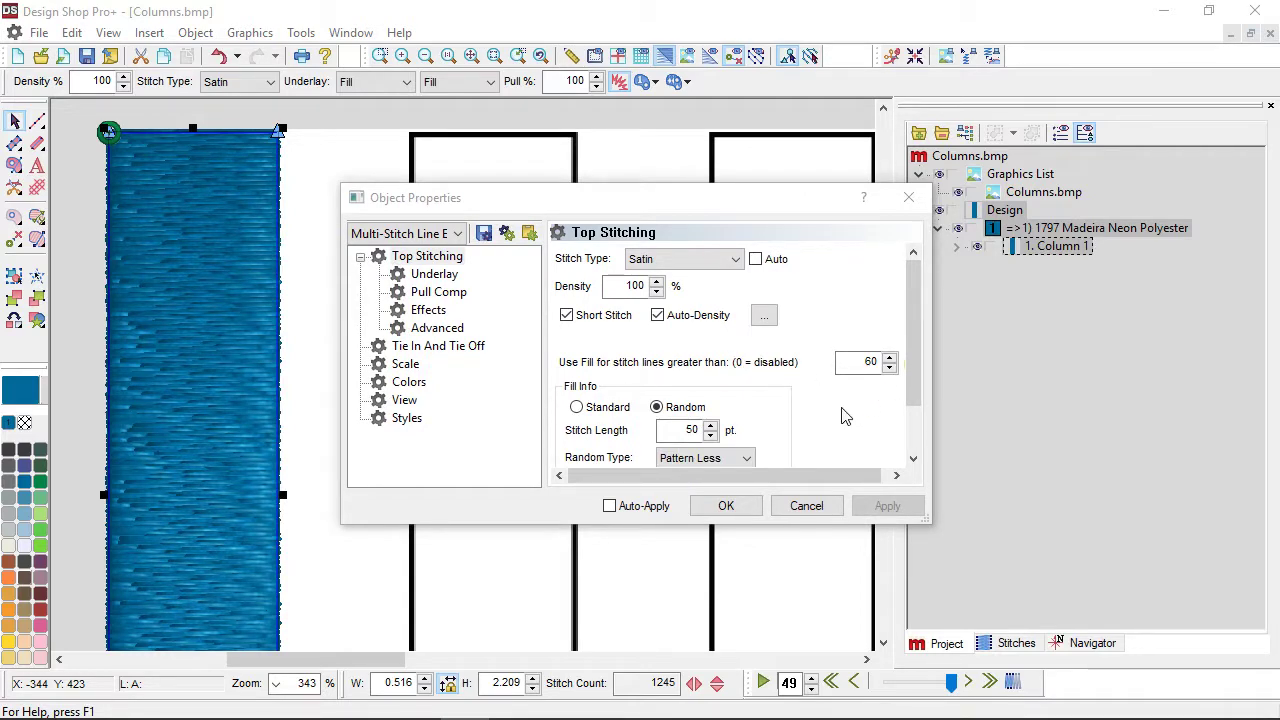
left_click_drag(856, 362, 935, 360)
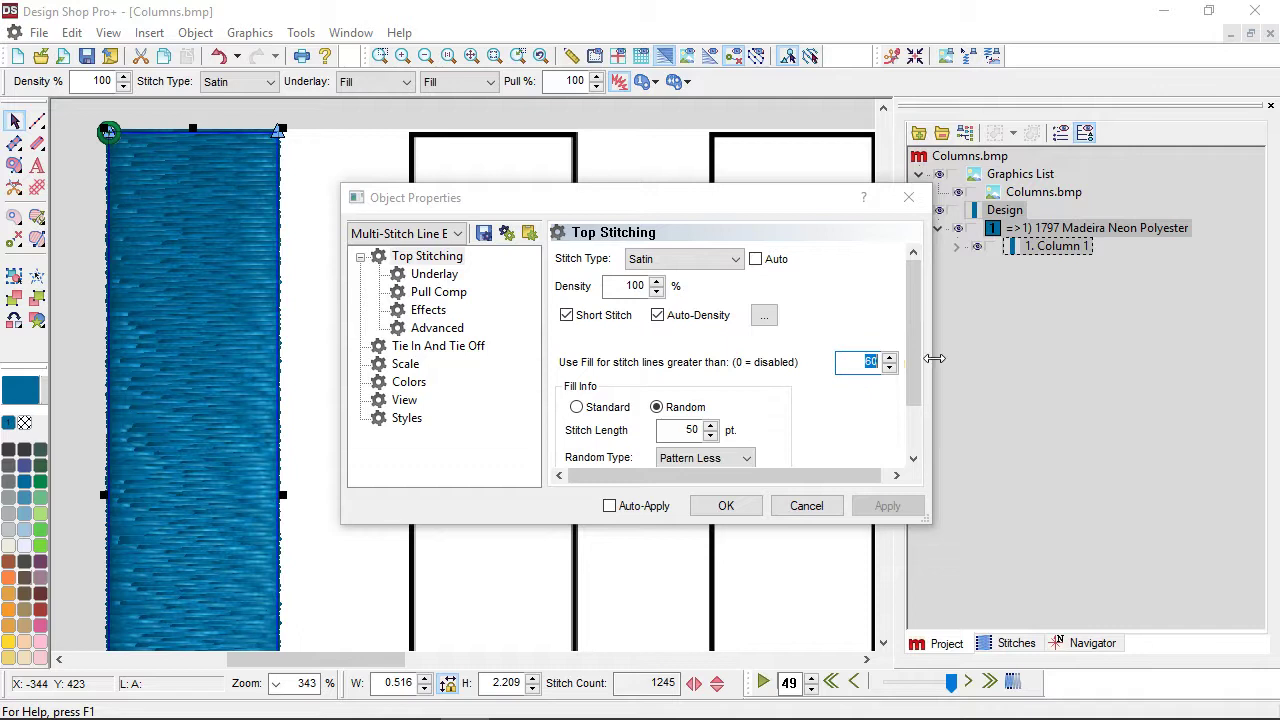
type("0")
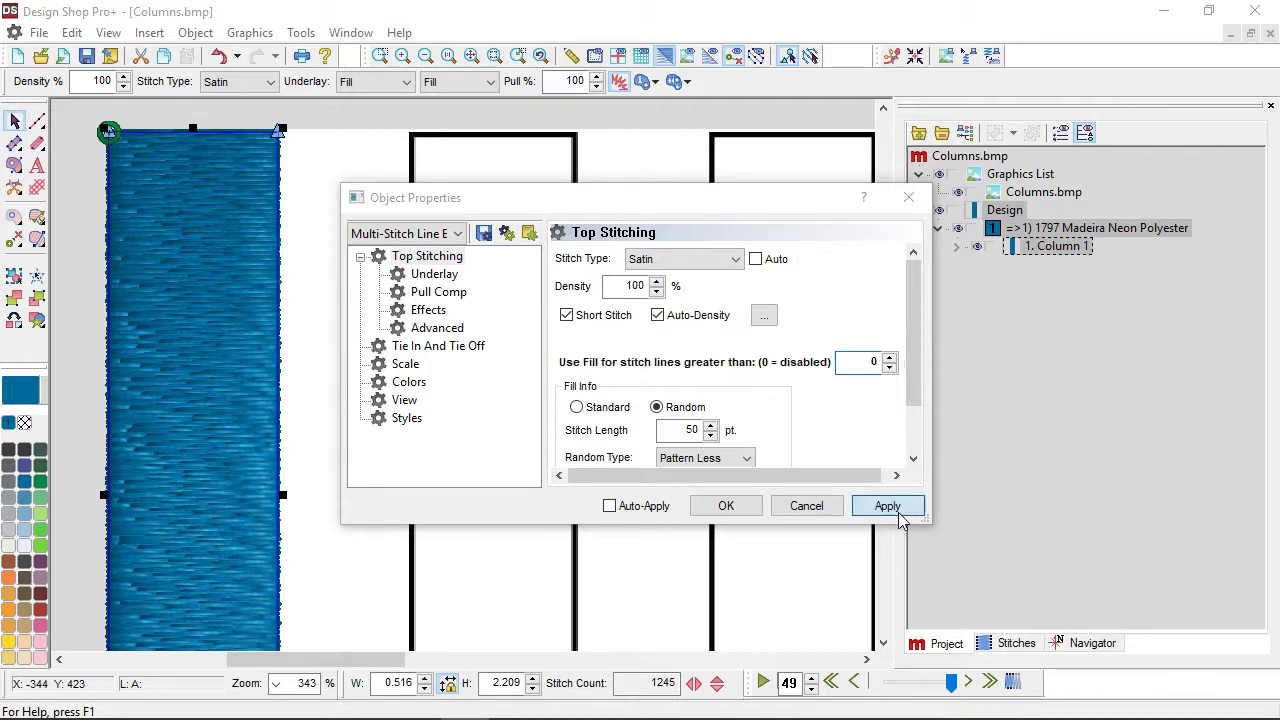
left_click(896, 512)
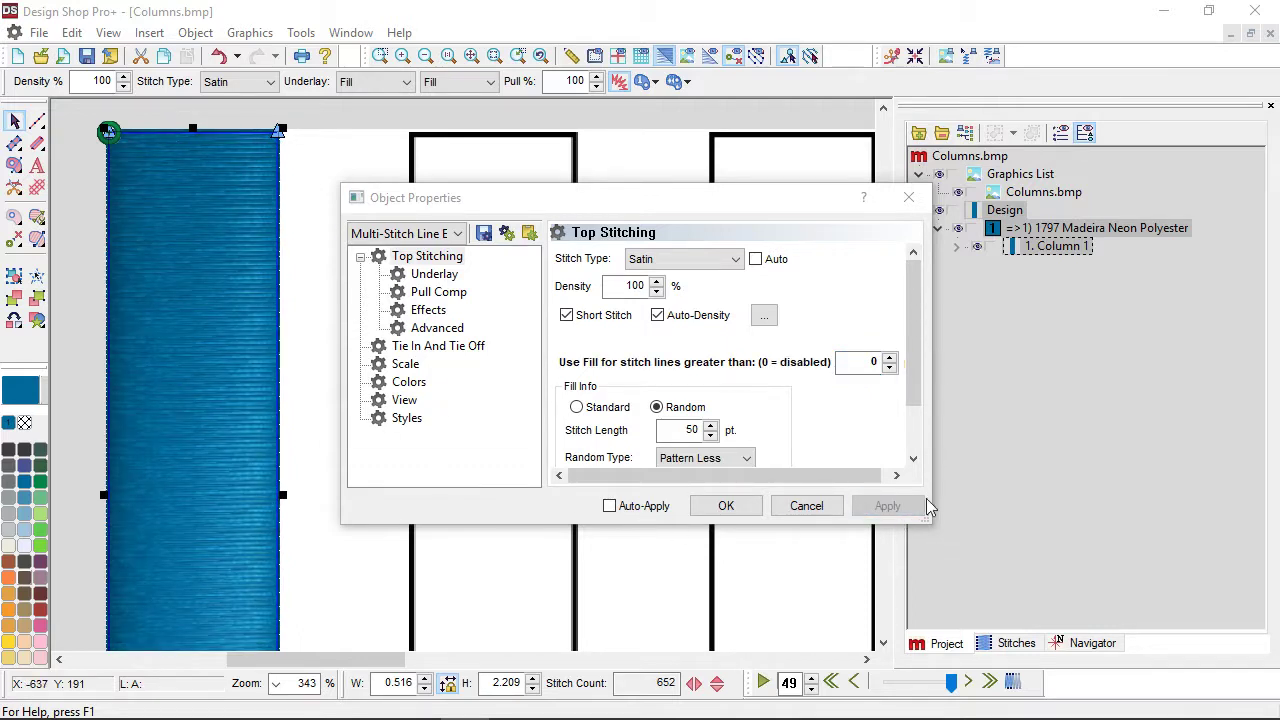
left_click(722, 508)
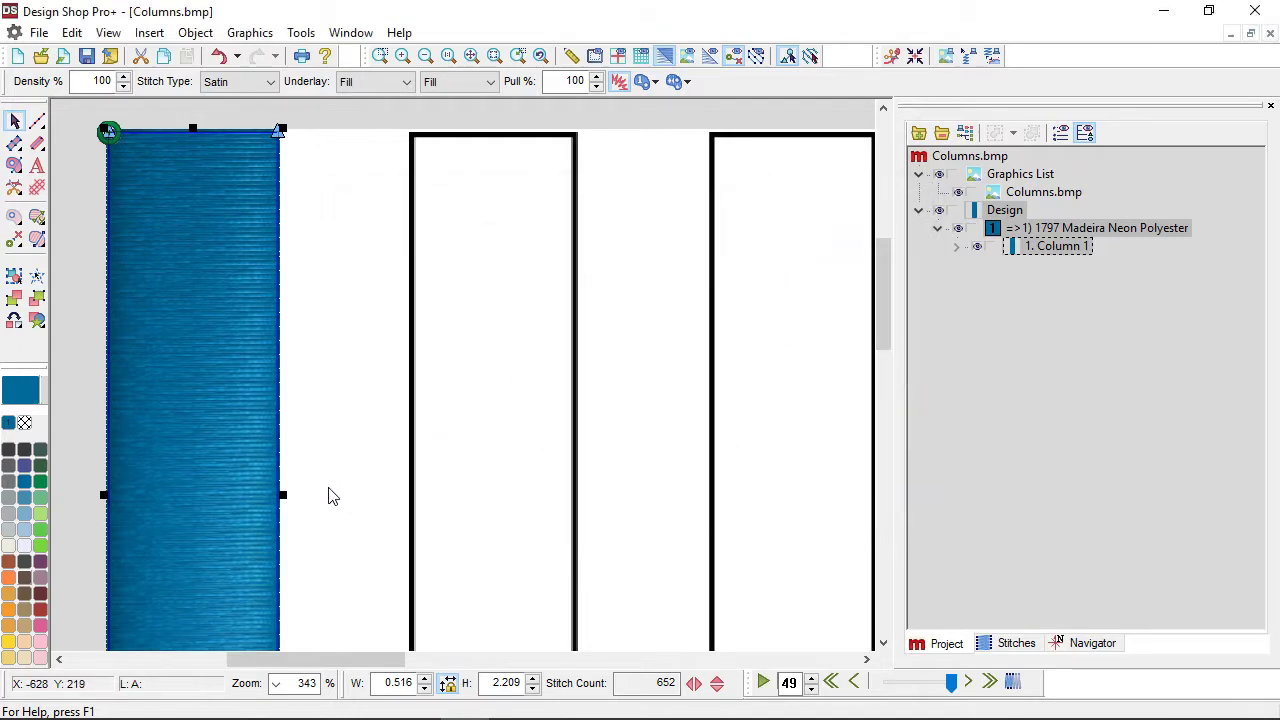
Measure the width of the stitched column from its left edge to its right edge.
scroll(333, 497, "down", 3)
scroll(330, 495, "down", 1)
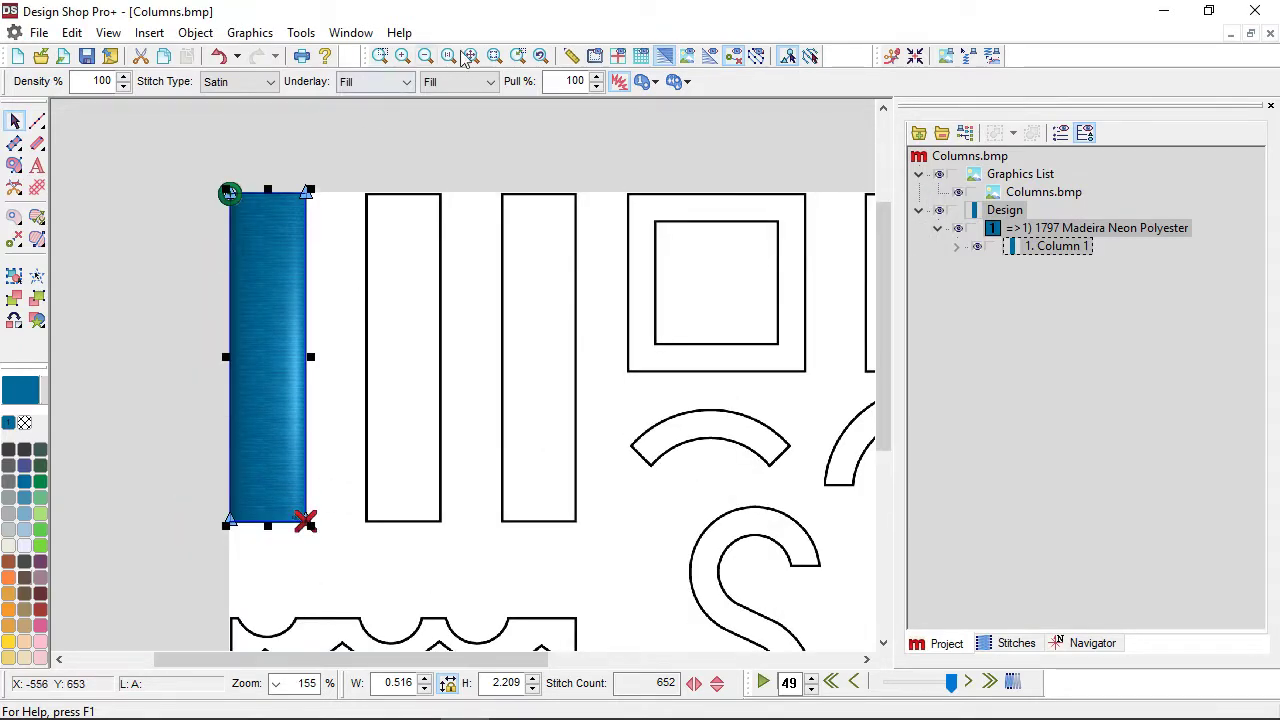
left_click(571, 56)
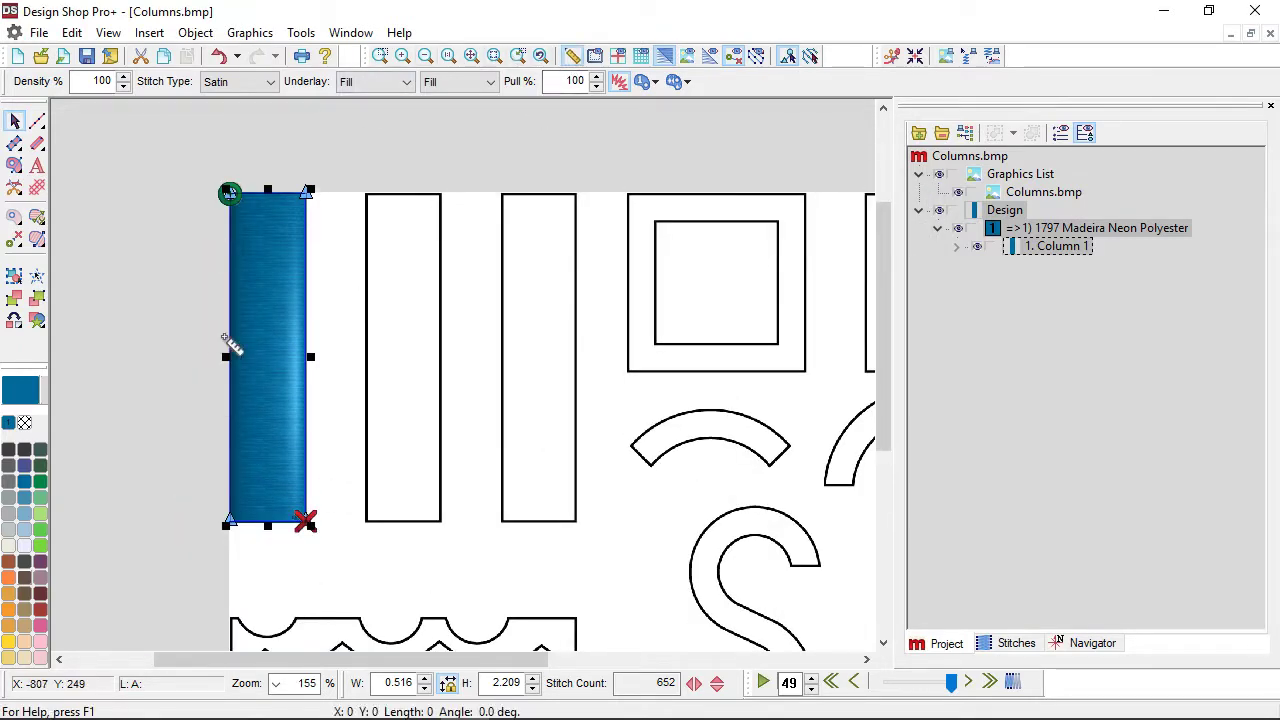
left_click_drag(226, 338, 303, 337)
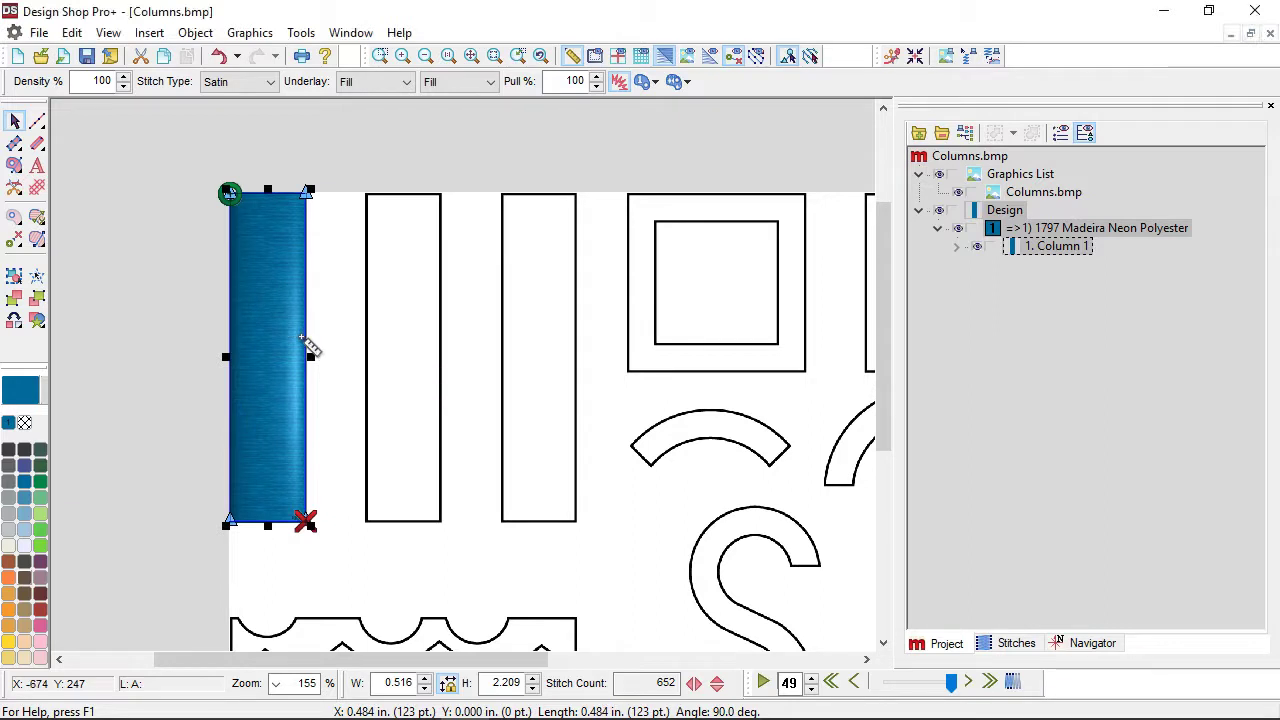
left_click(16, 121)
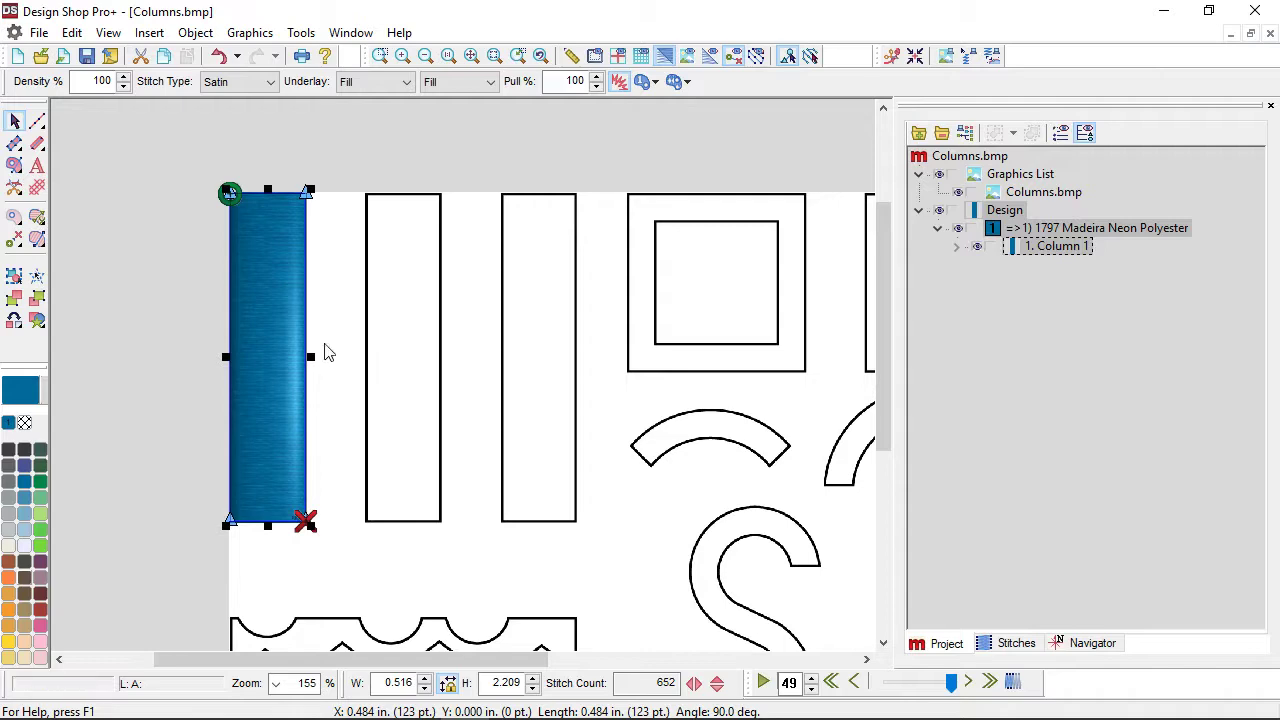
Set the column's "Use Fill for stitch lines greater than" value back to 60 in its object properties.
right_click(294, 332)
left_click(359, 350)
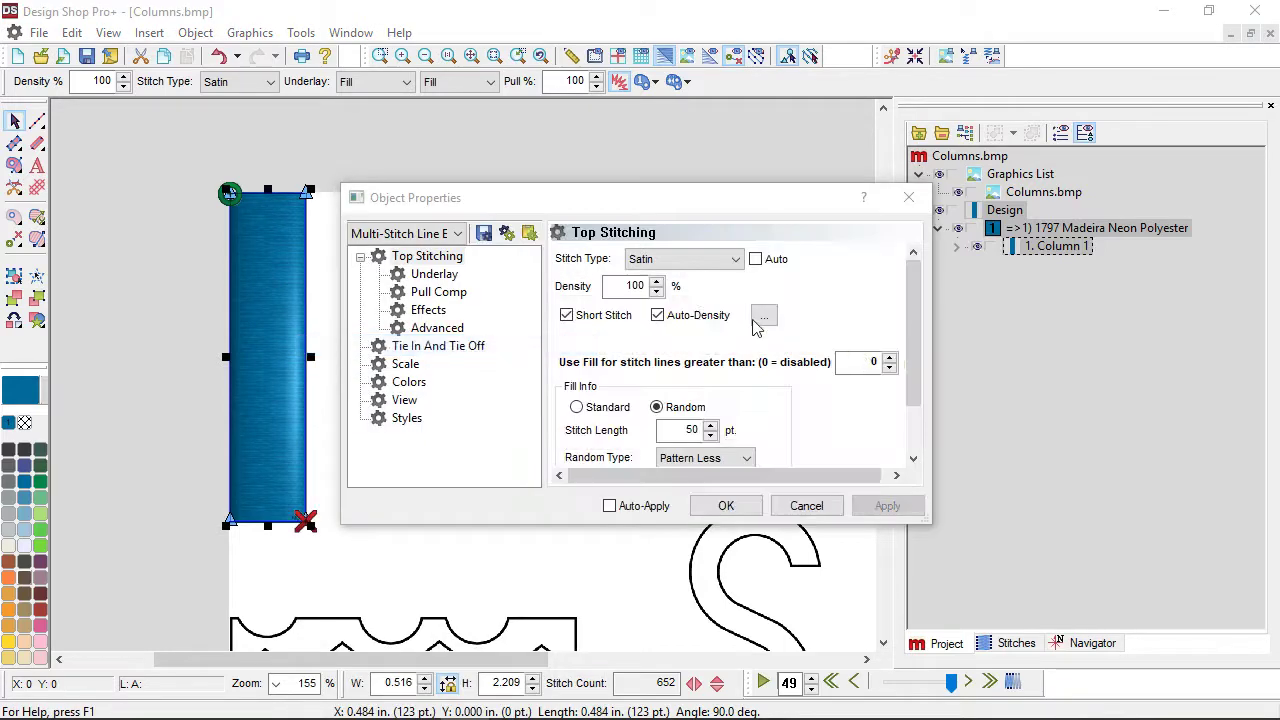
left_click(862, 363)
type("6")
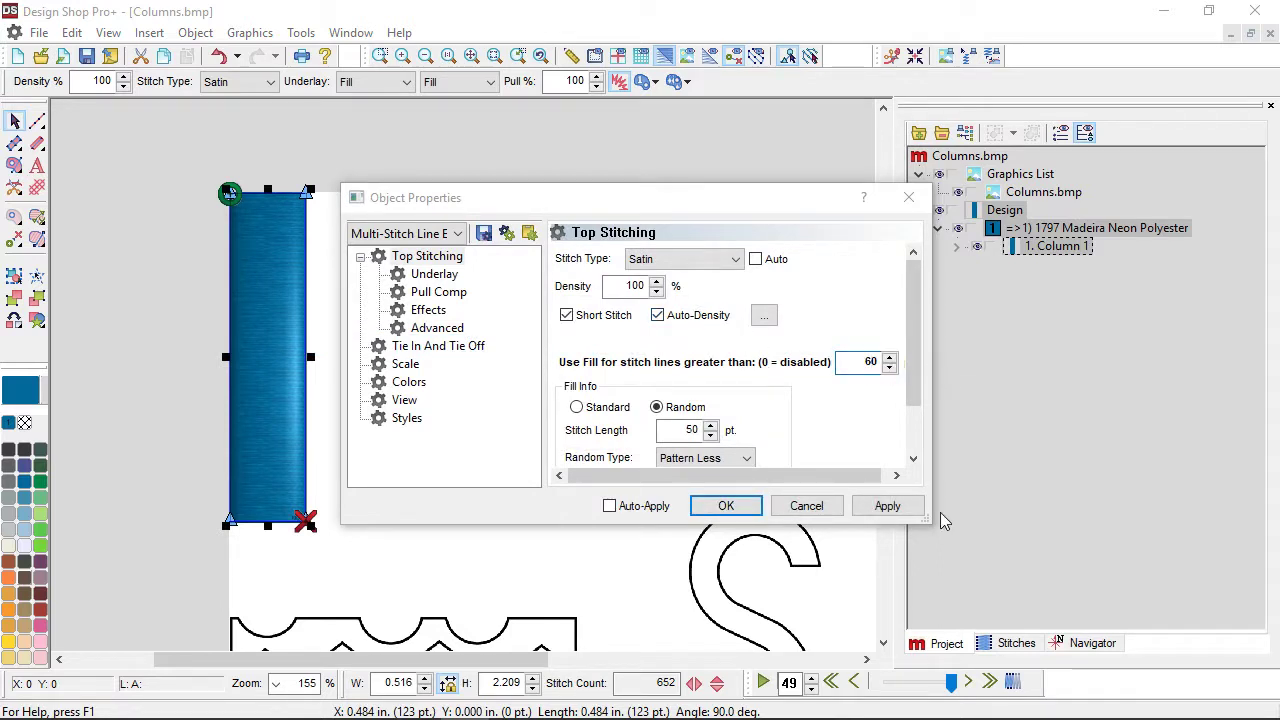
left_click(887, 506)
left_click(727, 506)
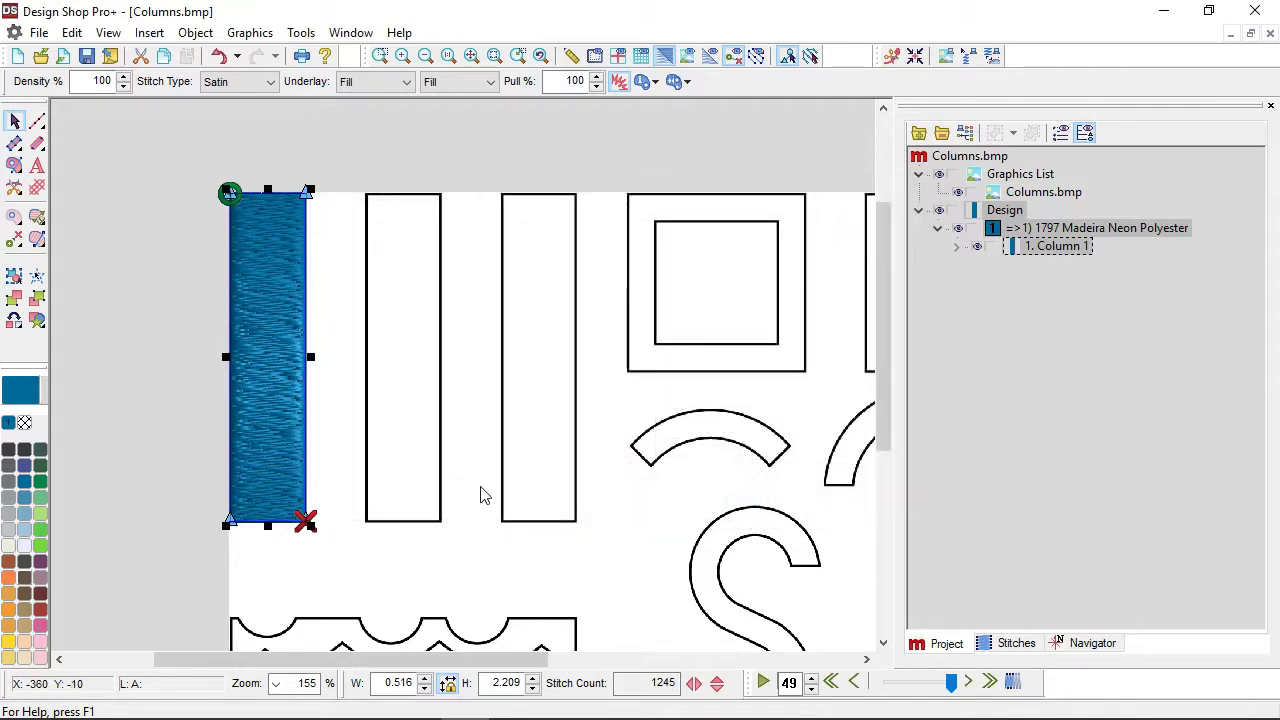
Digitize the second vertical rectangle as a satin column with the Column 1 tool, placing points on its four corners.
scroll(359, 352, "up", 1)
scroll(385, 328, "right", 1)
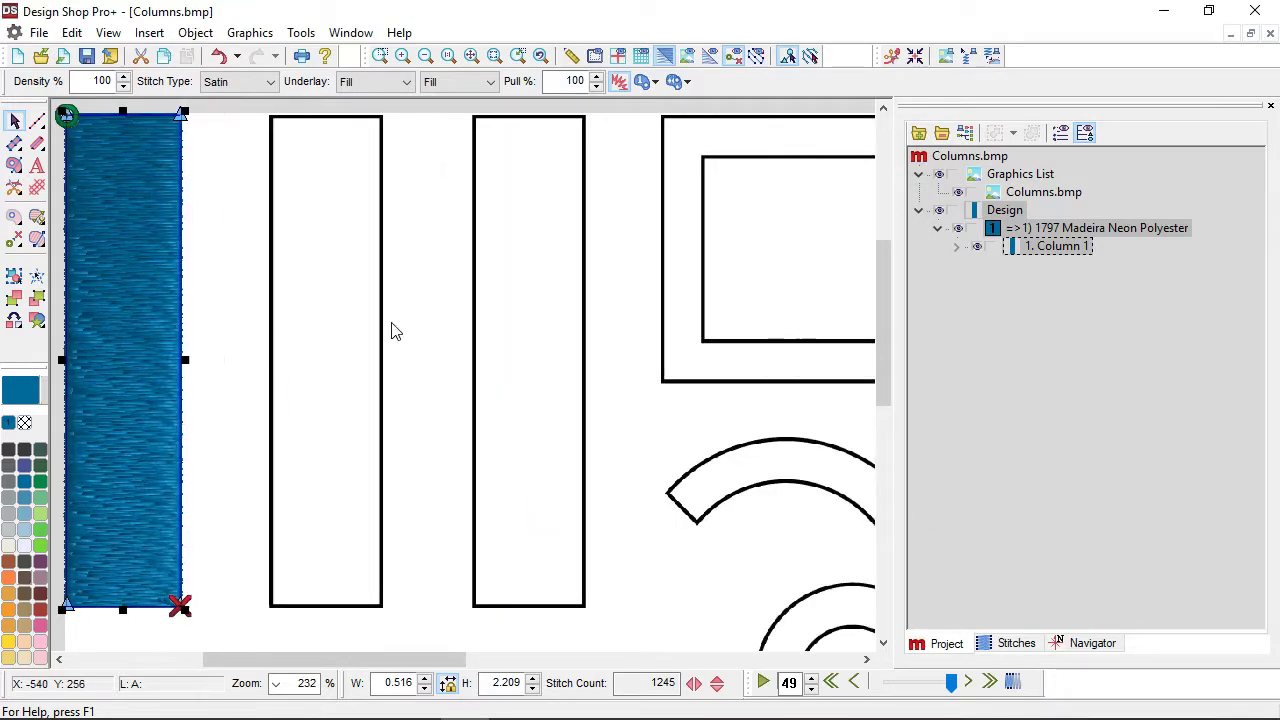
left_click(14, 143)
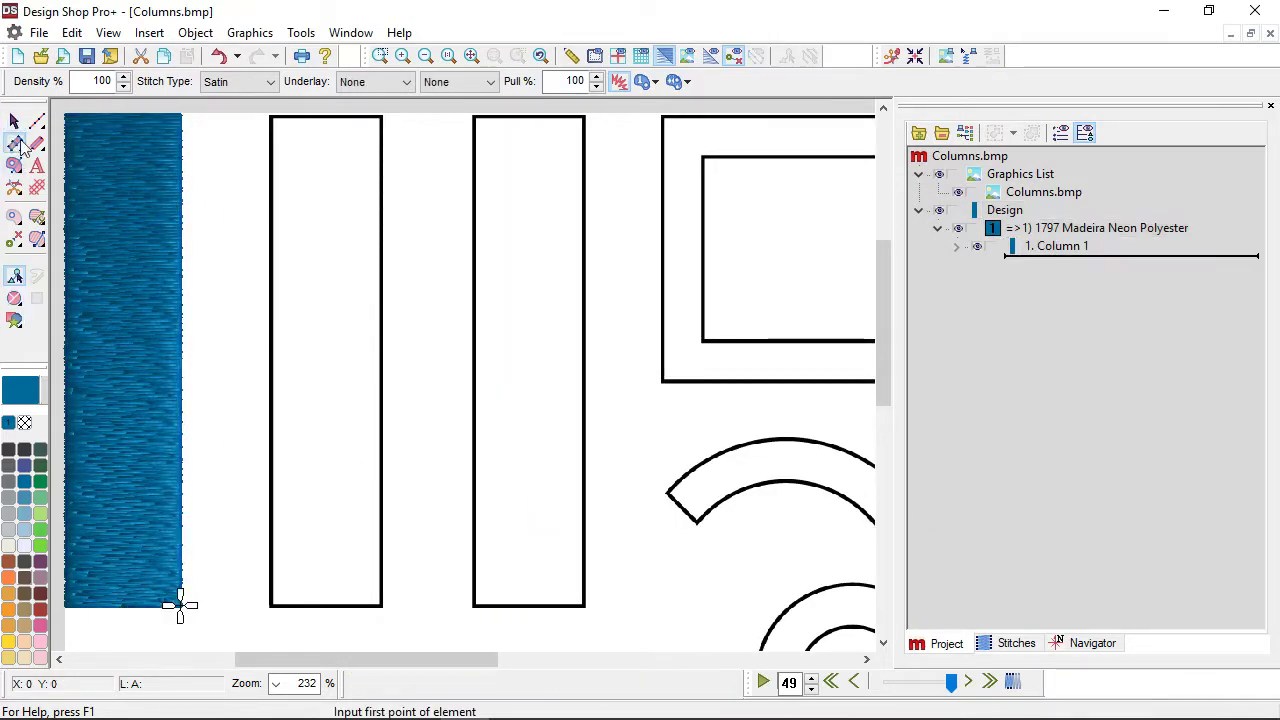
left_click(271, 117)
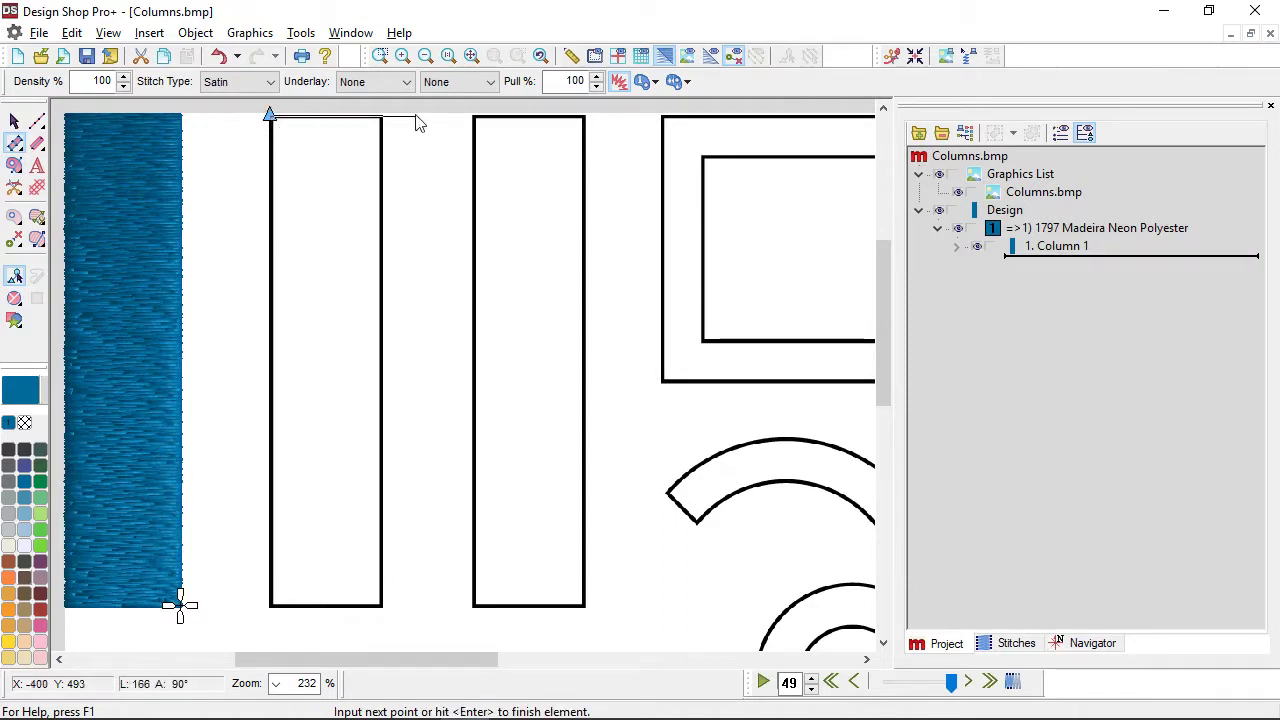
left_click(385, 128)
scroll(329, 571, "down", 3)
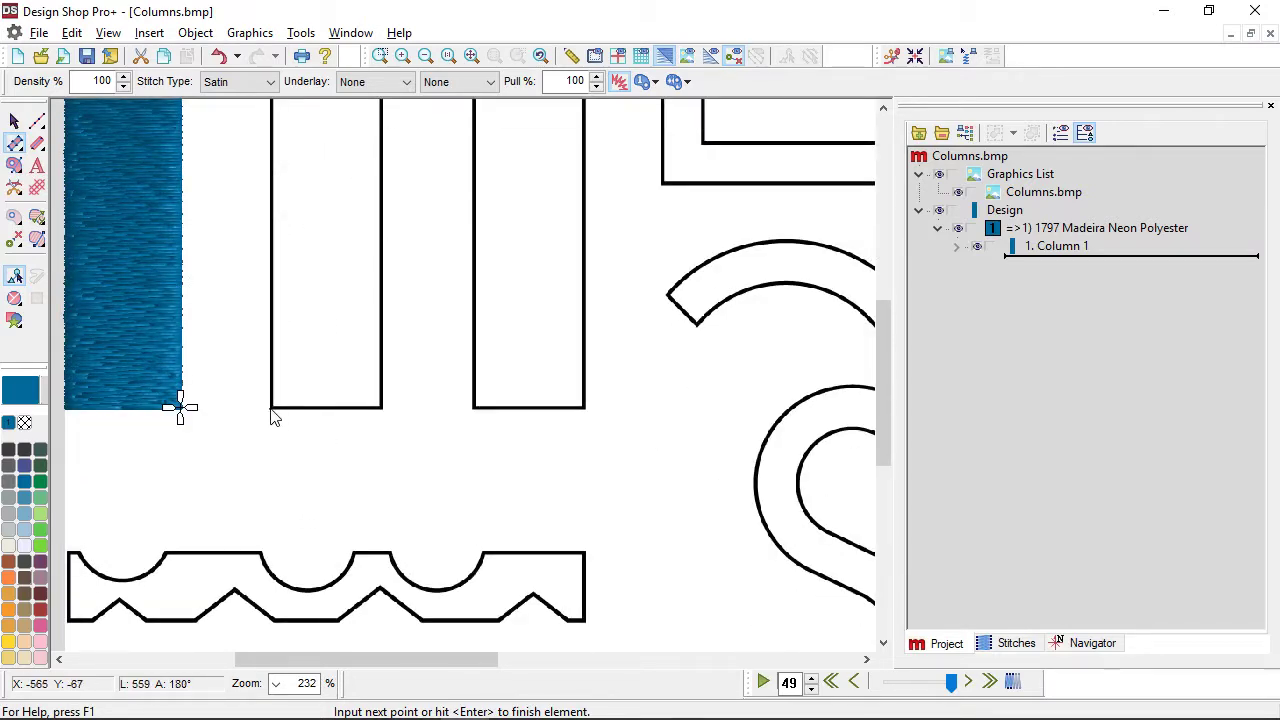
left_click(271, 411)
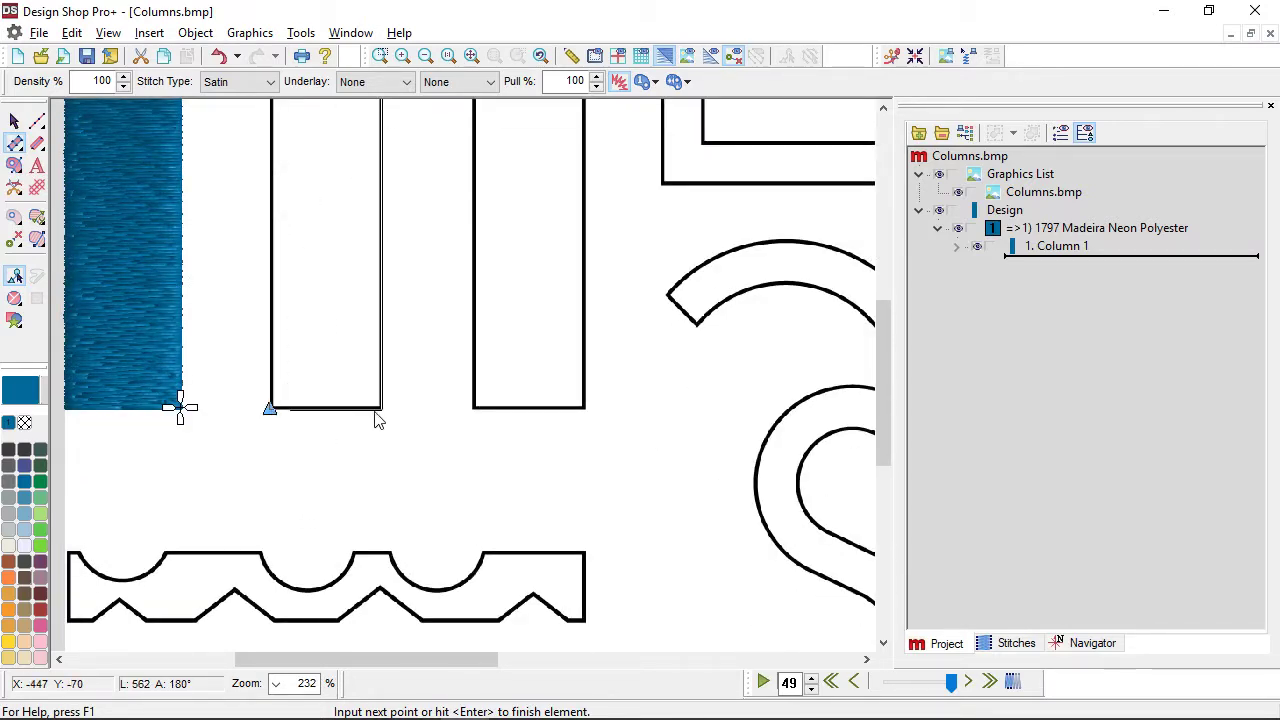
left_click(382, 410)
scroll(382, 412, "up", 3)
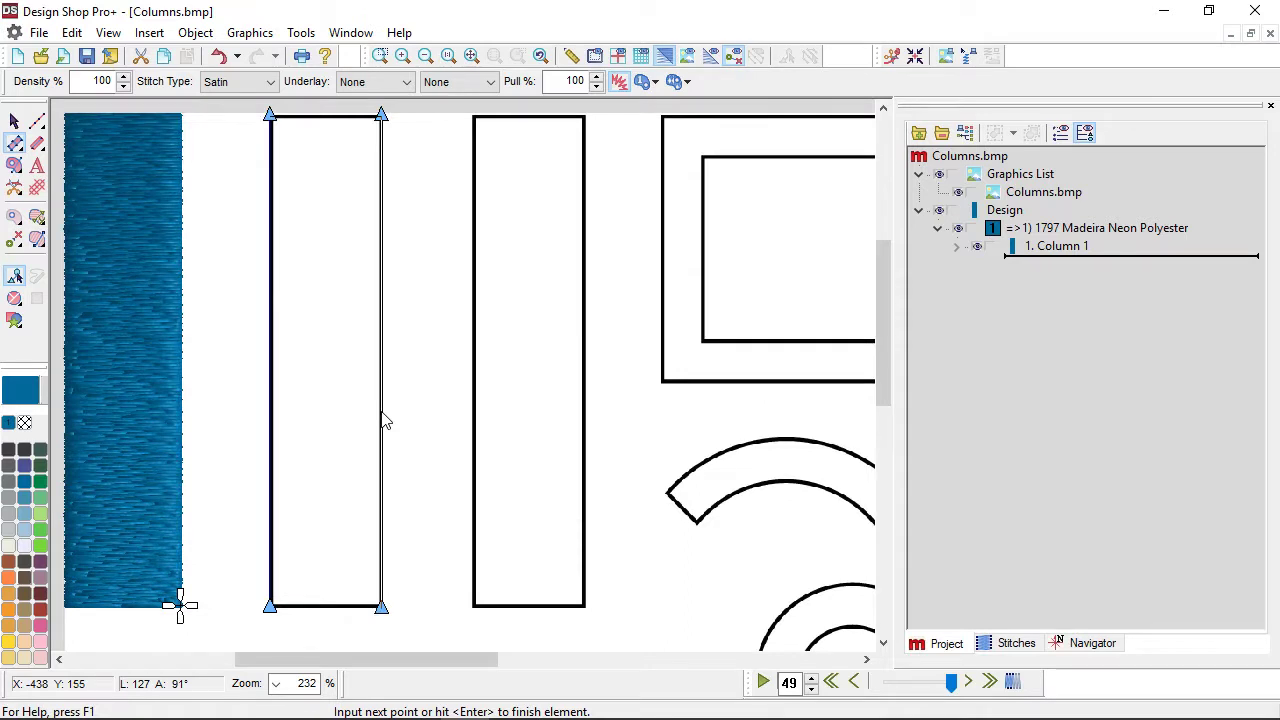
scroll(382, 412, "down", 2)
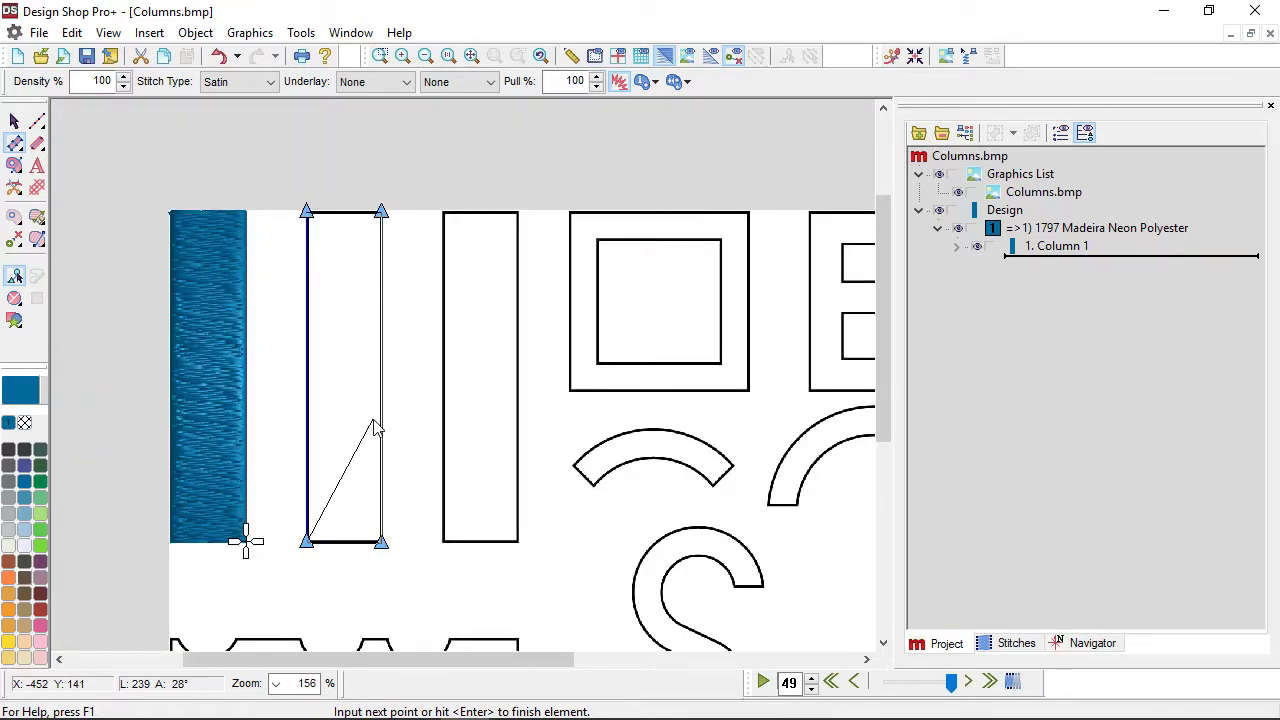
key("Return")
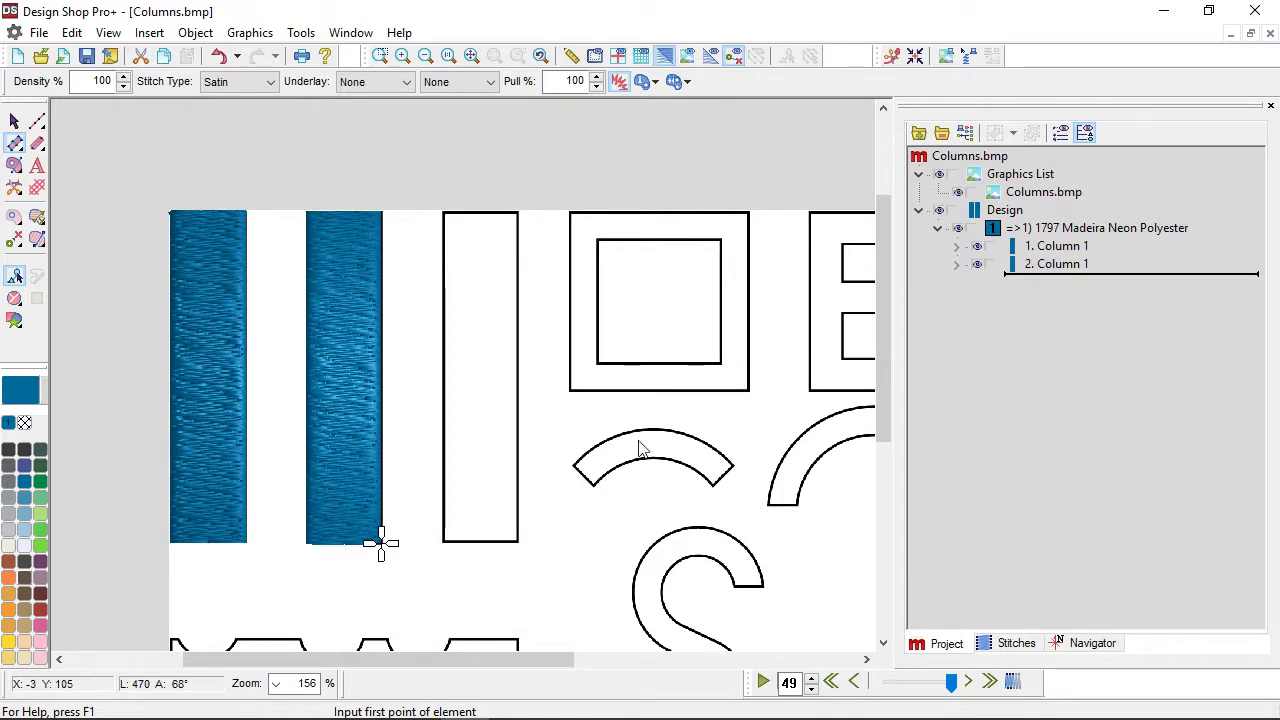
Digitize the small arch with Column 1, placing inner-then-outer point pairs at its right end, middle and left end, and turn off the 3D stitch view.
scroll(640, 451, "up", 3)
scroll(600, 486, "right", 2)
scroll(609, 521, "down", 1)
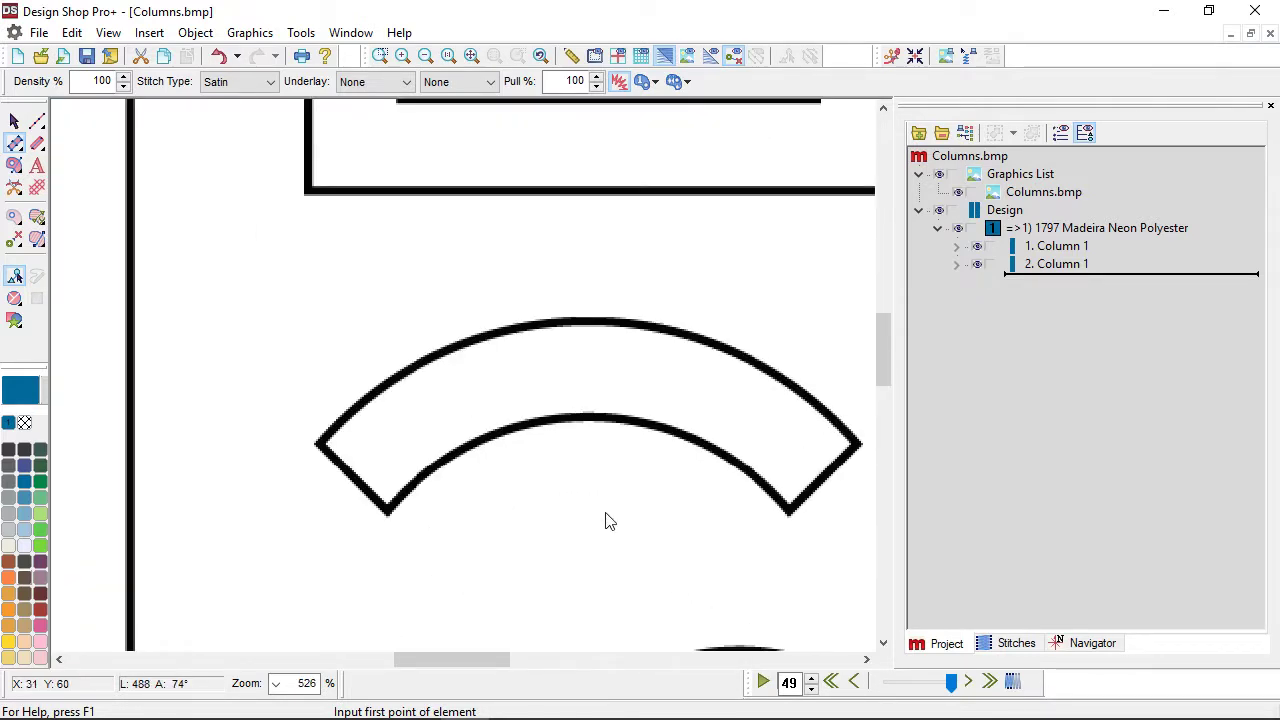
scroll(609, 521, "right", 1)
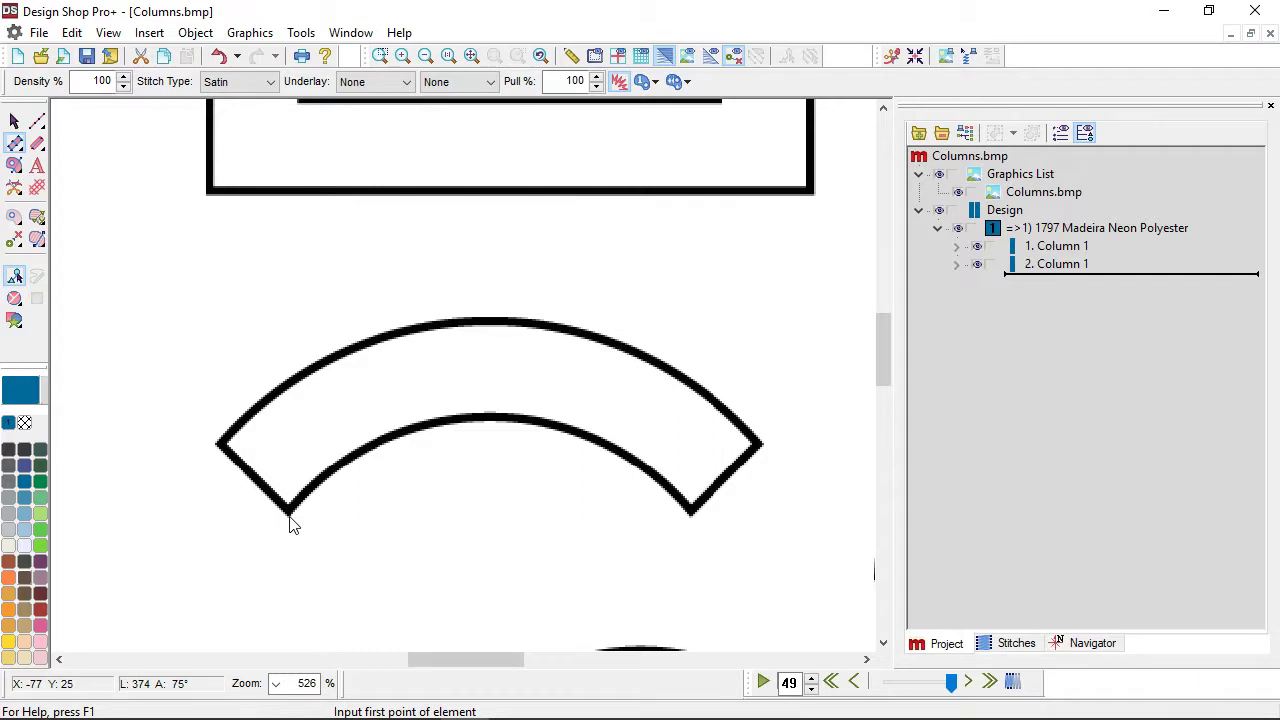
left_click(690, 515)
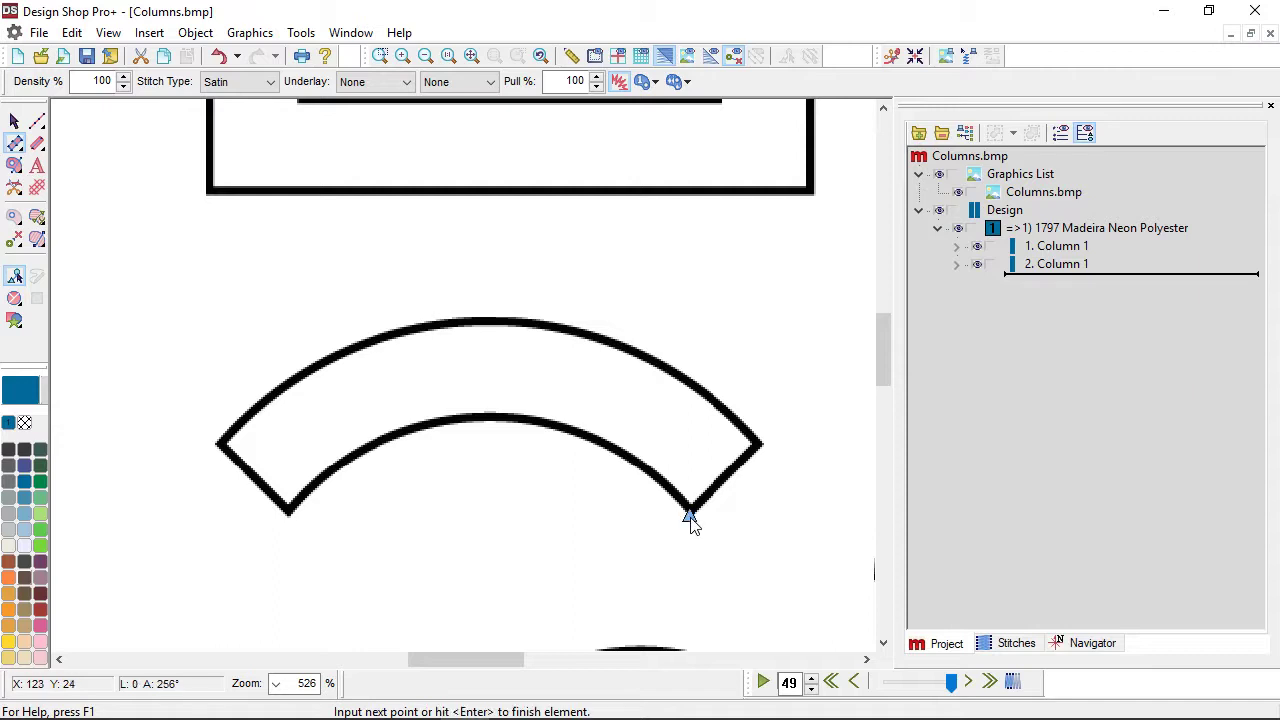
left_click(763, 443)
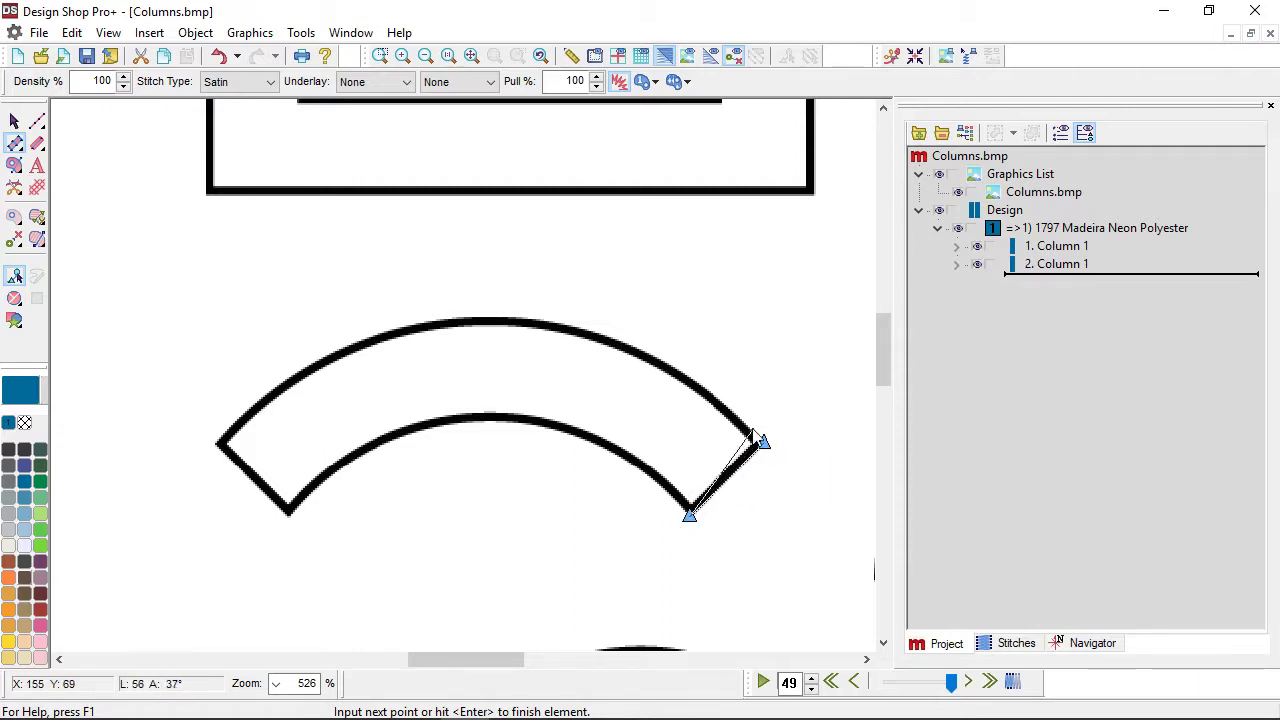
left_click(485, 420)
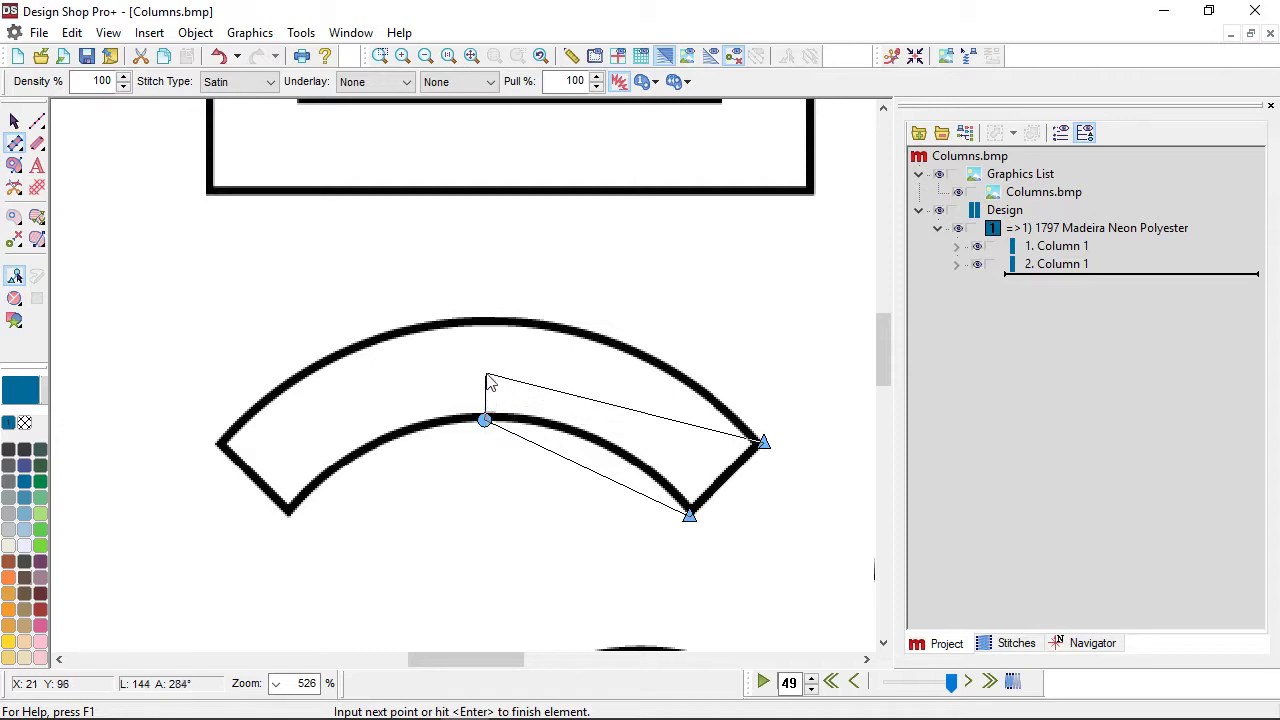
left_click(481, 318)
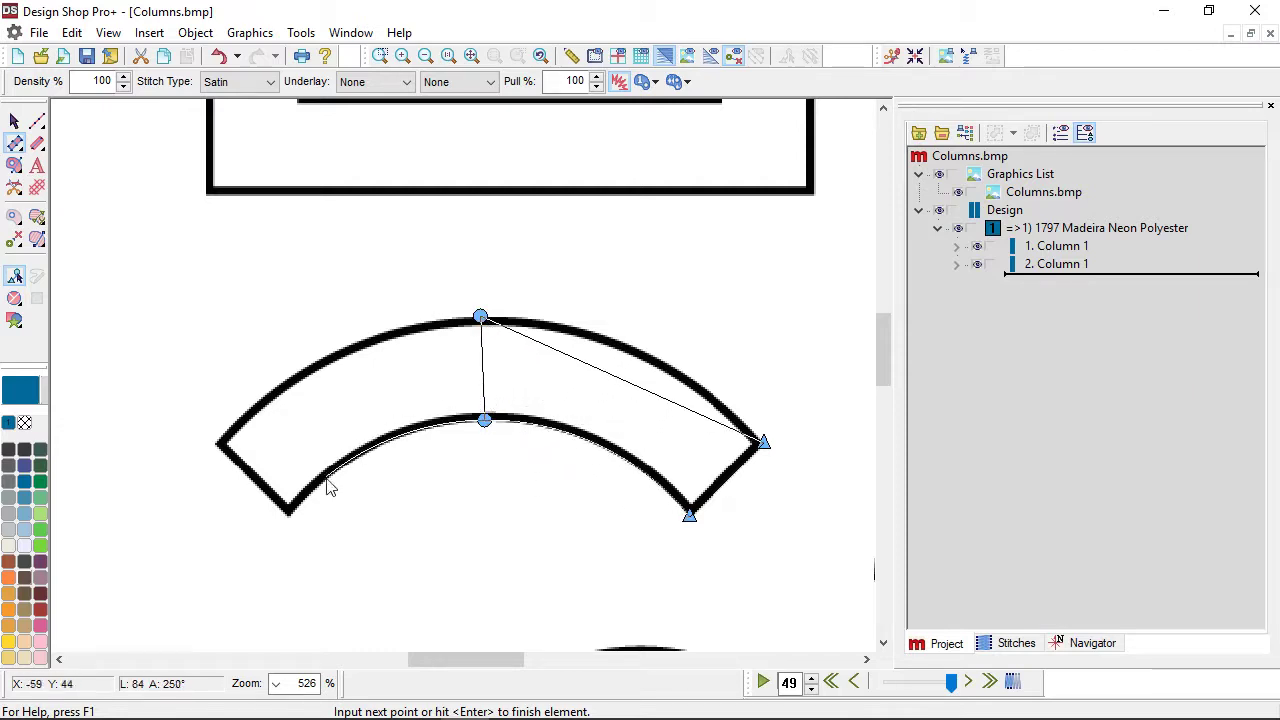
left_click(288, 516)
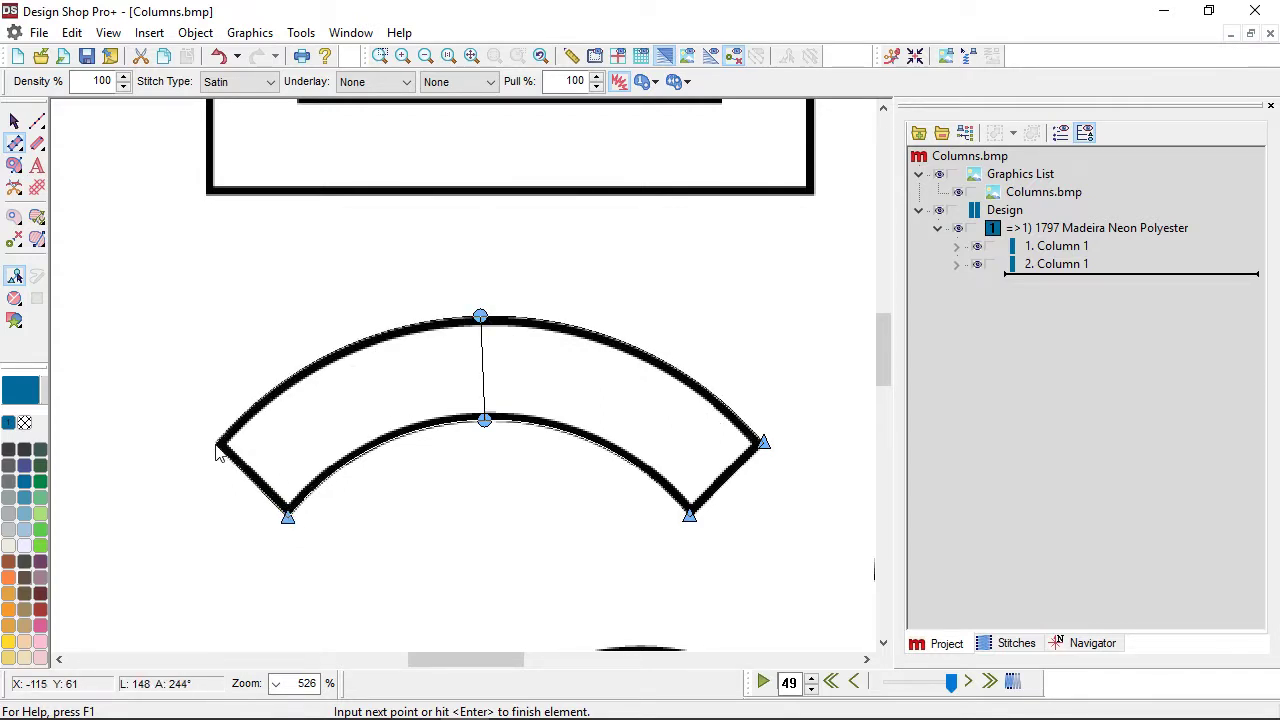
left_click(215, 444)
key("Return")
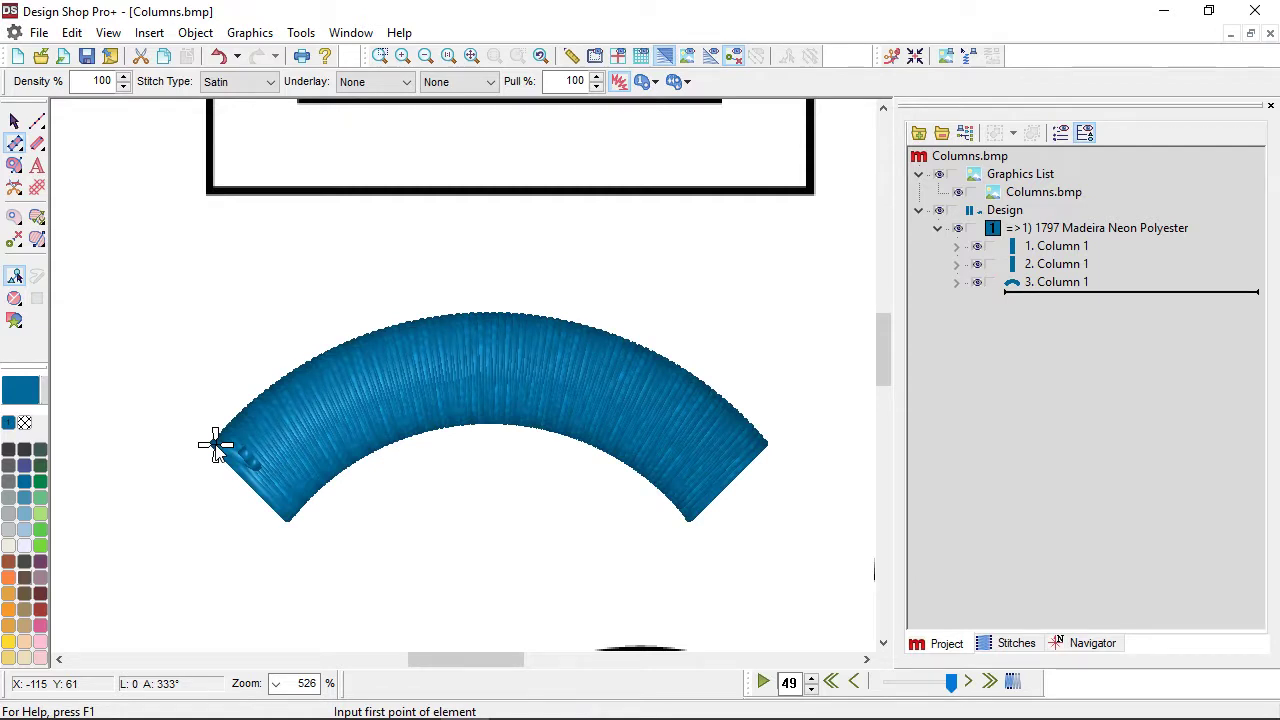
left_click(666, 57)
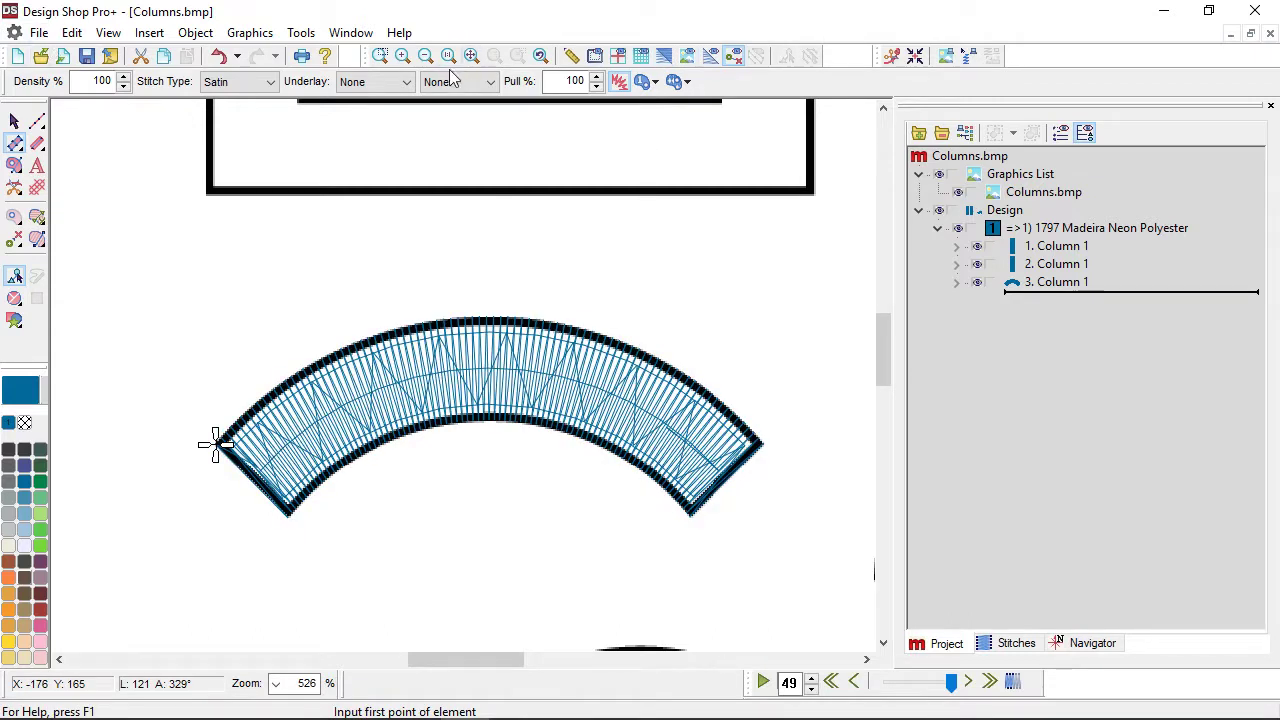
Set both underlays of the arch column to None and move the column straight up off its outline.
left_click(14, 121)
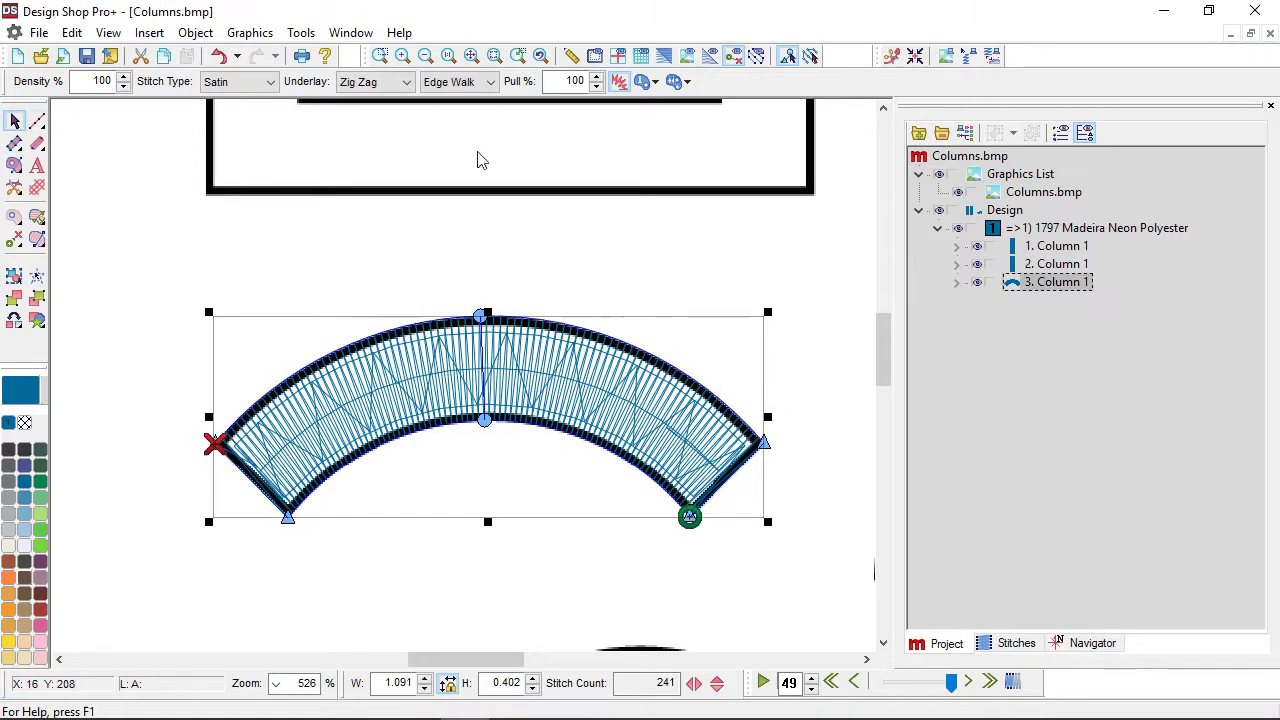
left_click(375, 81)
left_click(352, 101)
left_click(452, 82)
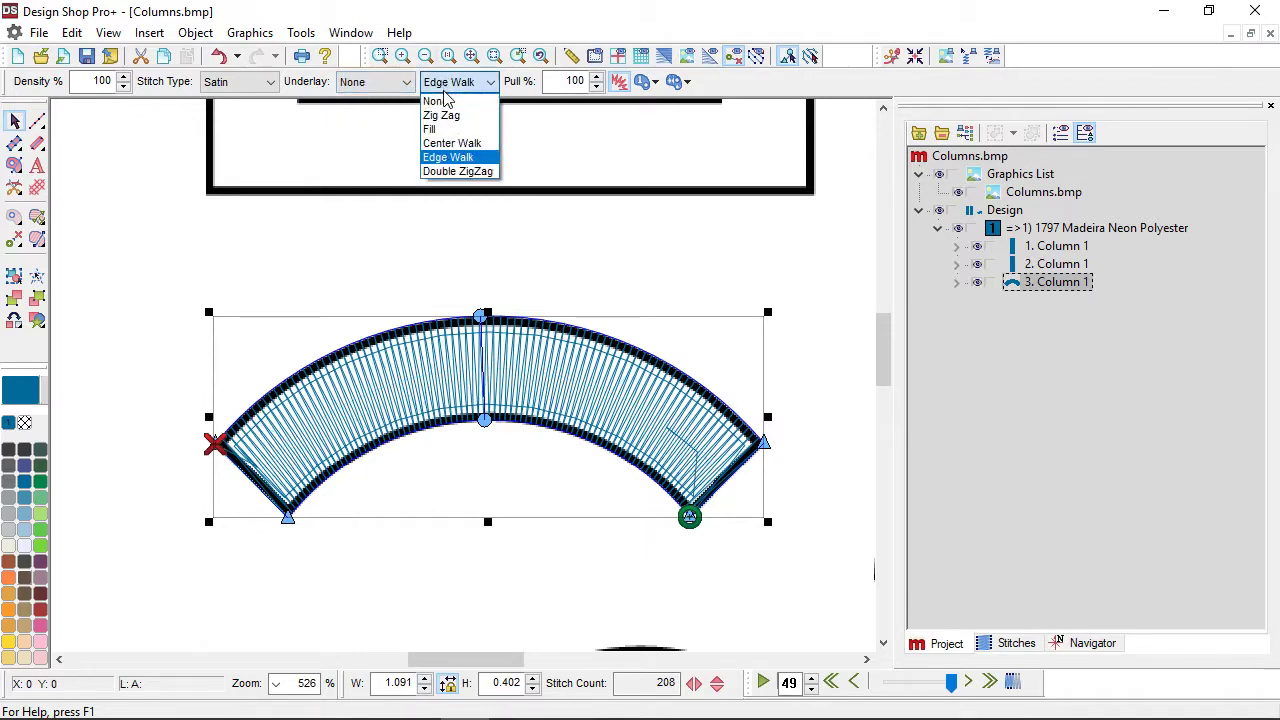
left_click(440, 101)
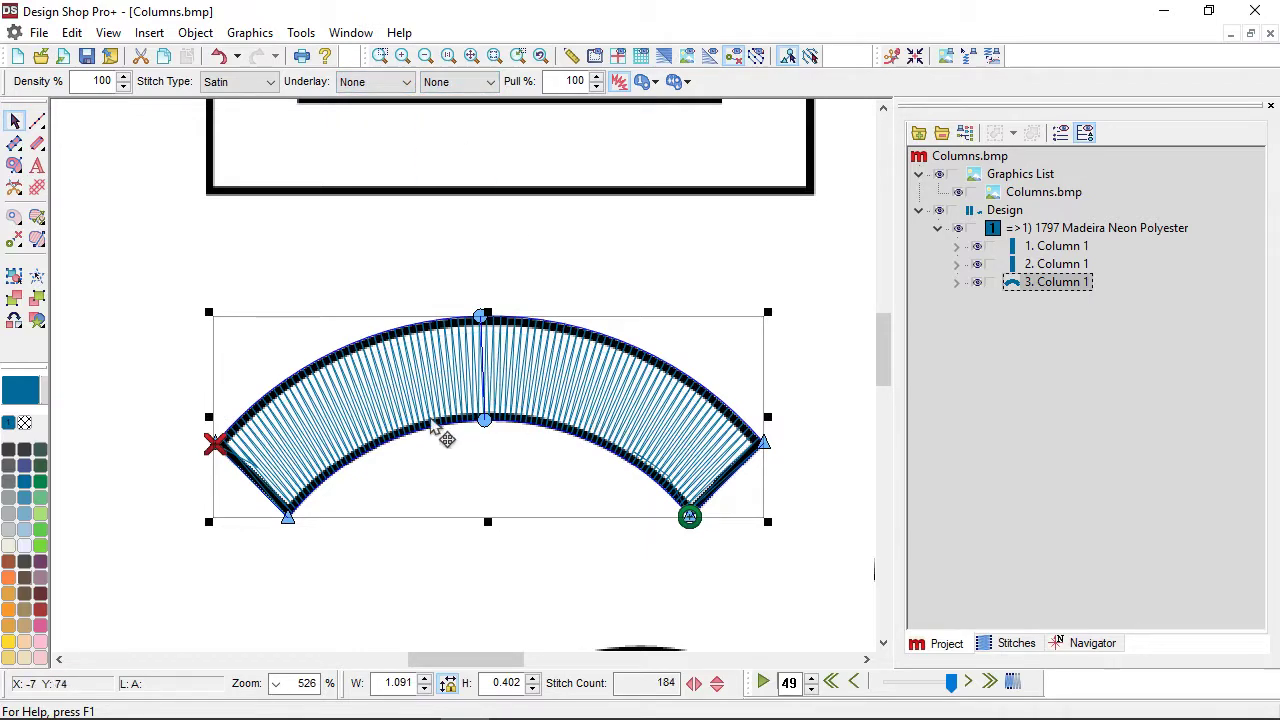
left_click_drag(537, 392, 529, 204)
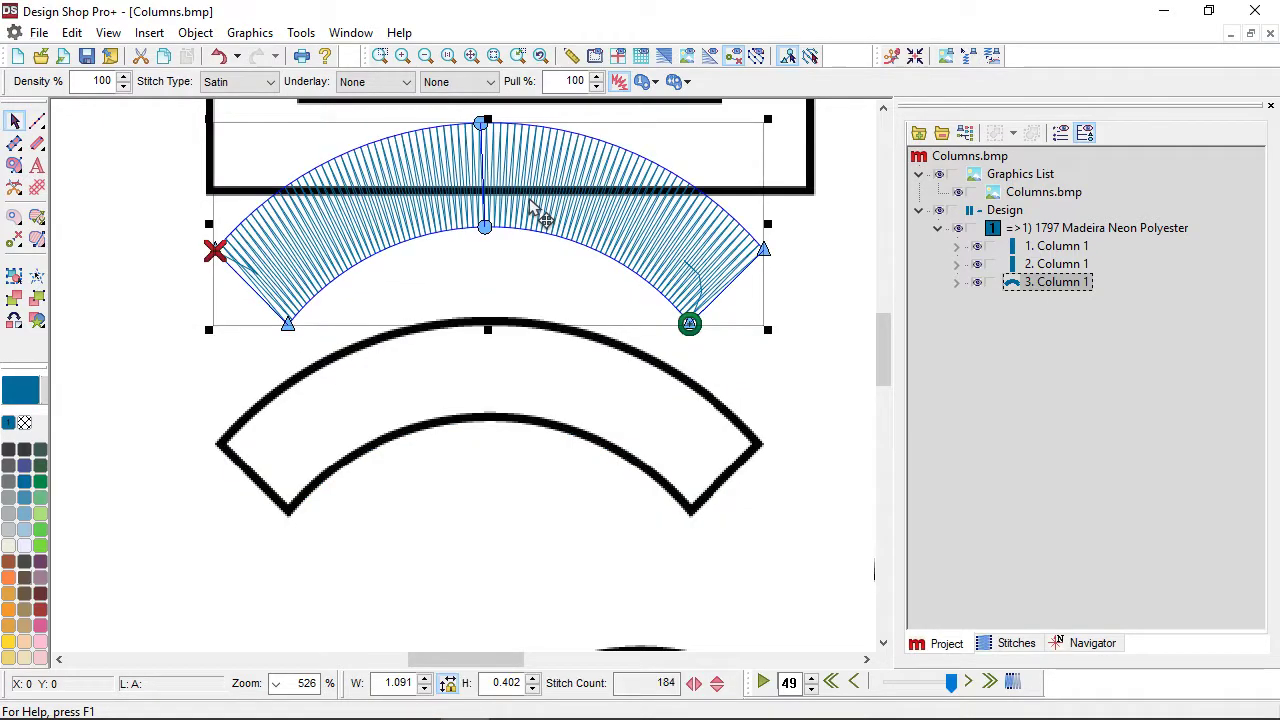
Digitize the arch outline again with the middle pair's outer point placed before the inner one, and delete that column.
left_click(15, 145)
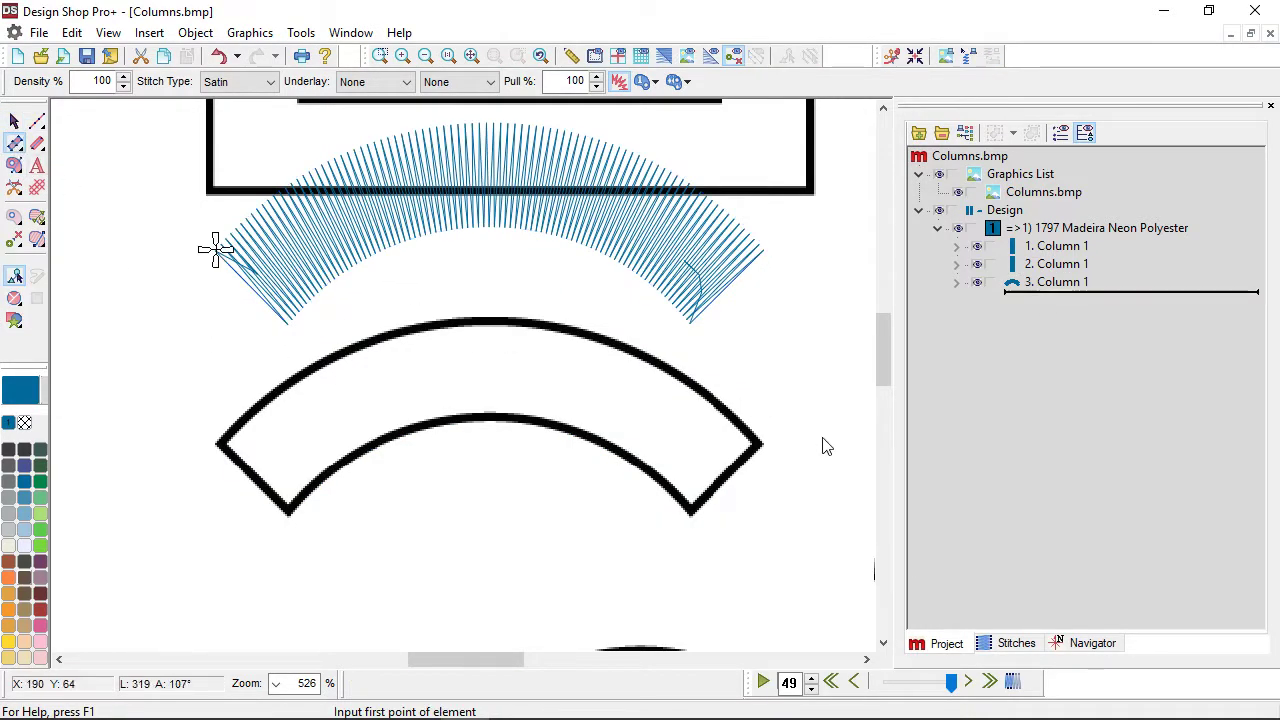
left_click(690, 515)
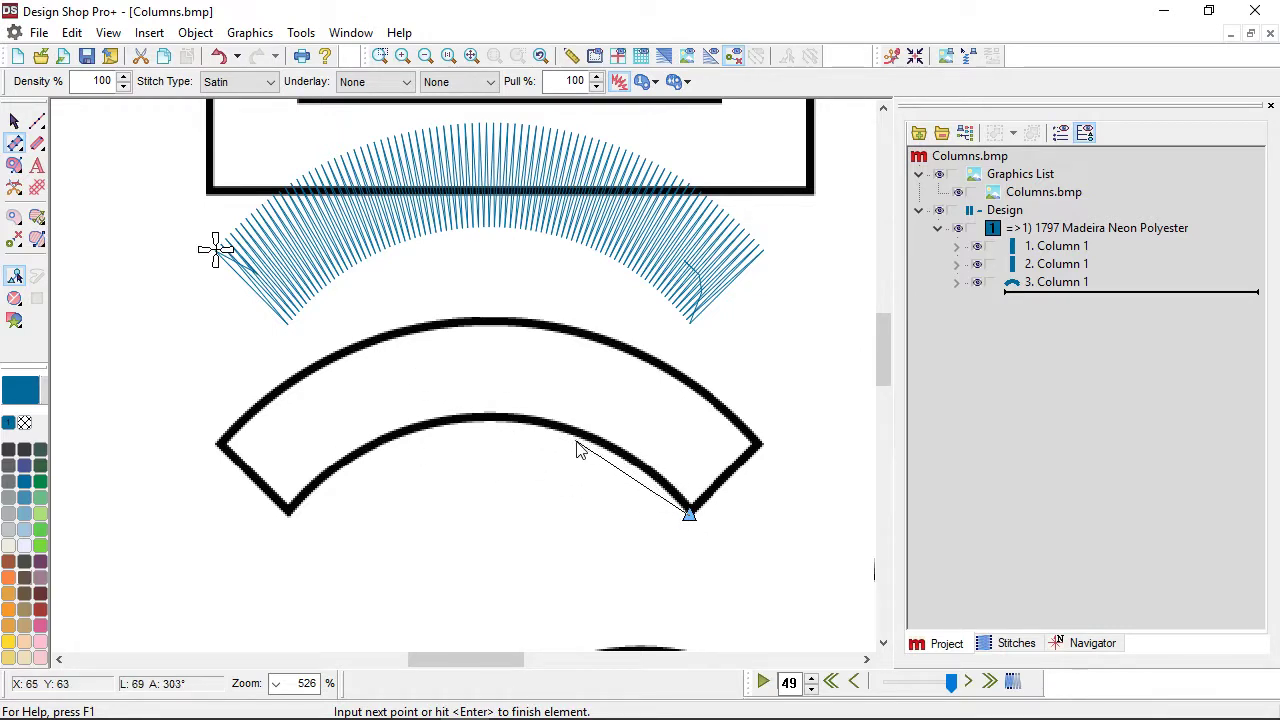
left_click(764, 445)
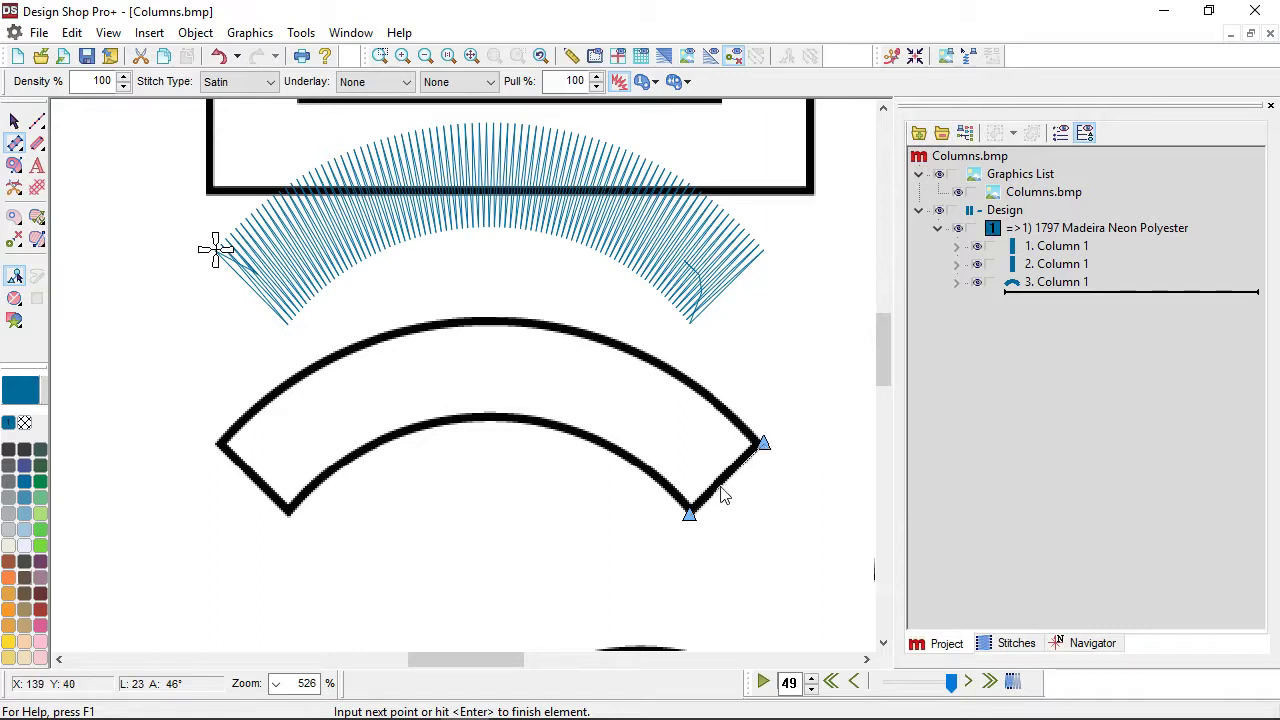
left_click(473, 320)
left_click(475, 420)
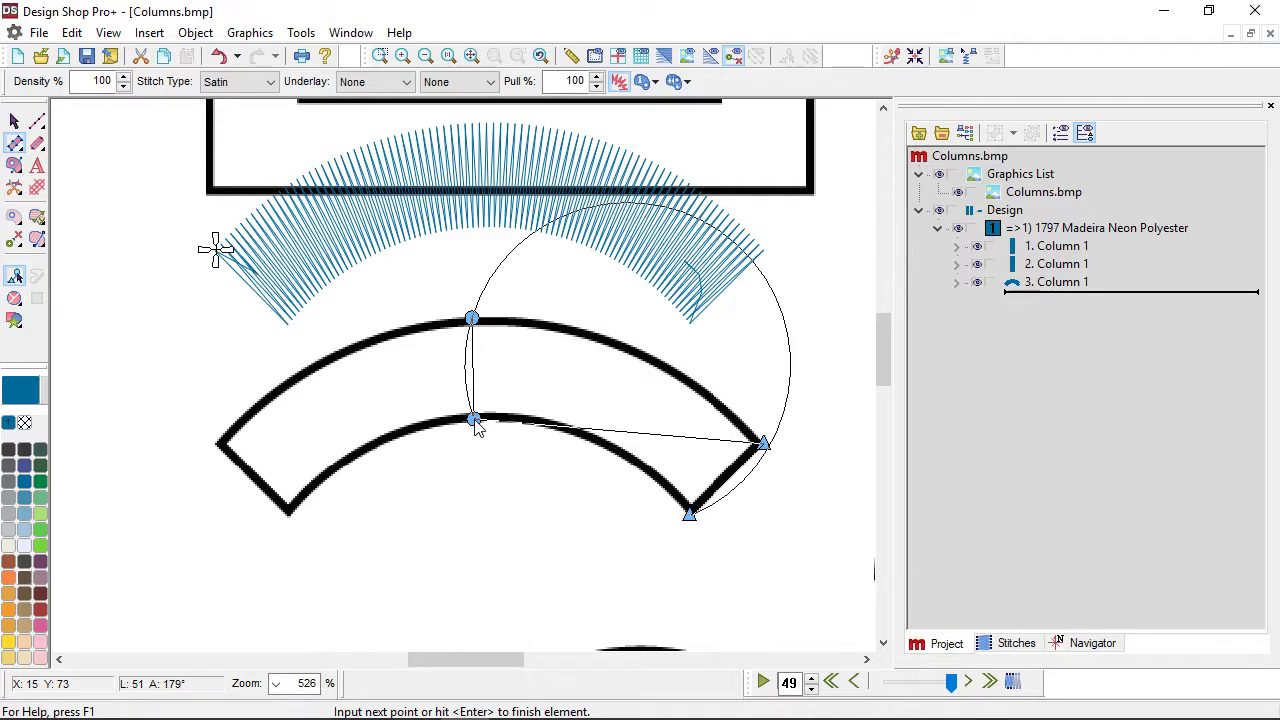
left_click(291, 515)
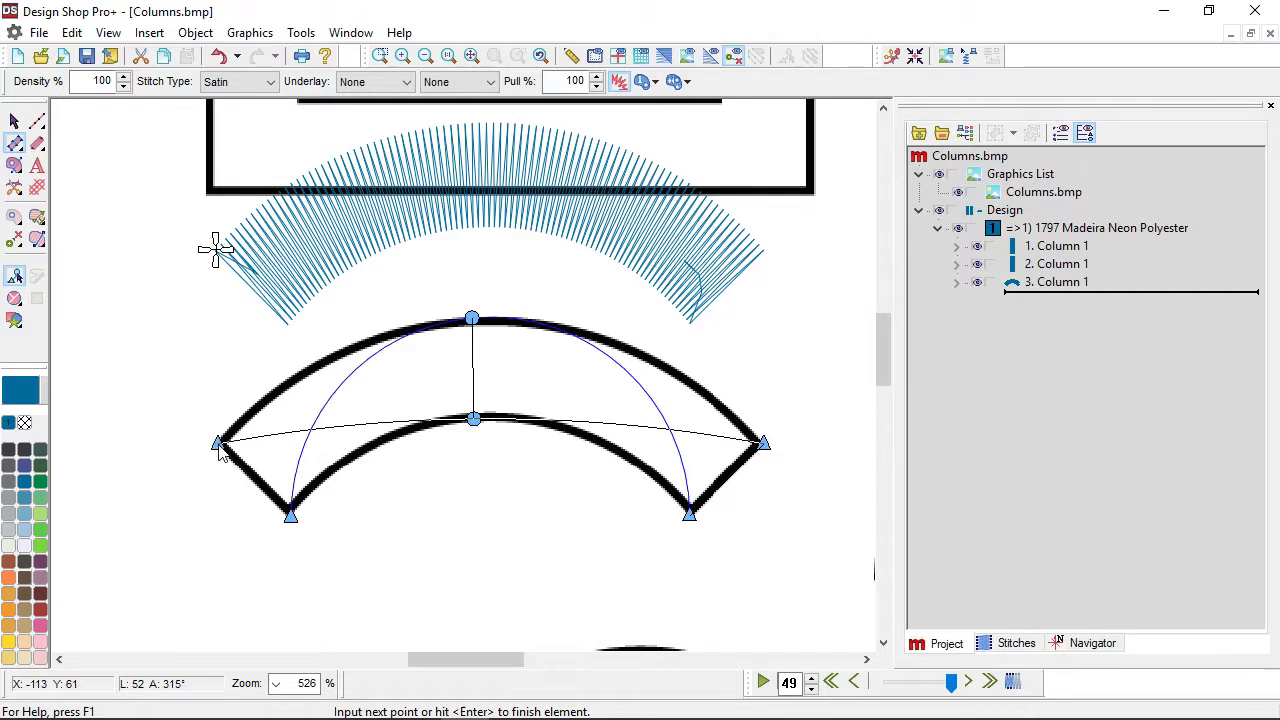
left_click(217, 445)
key("Return")
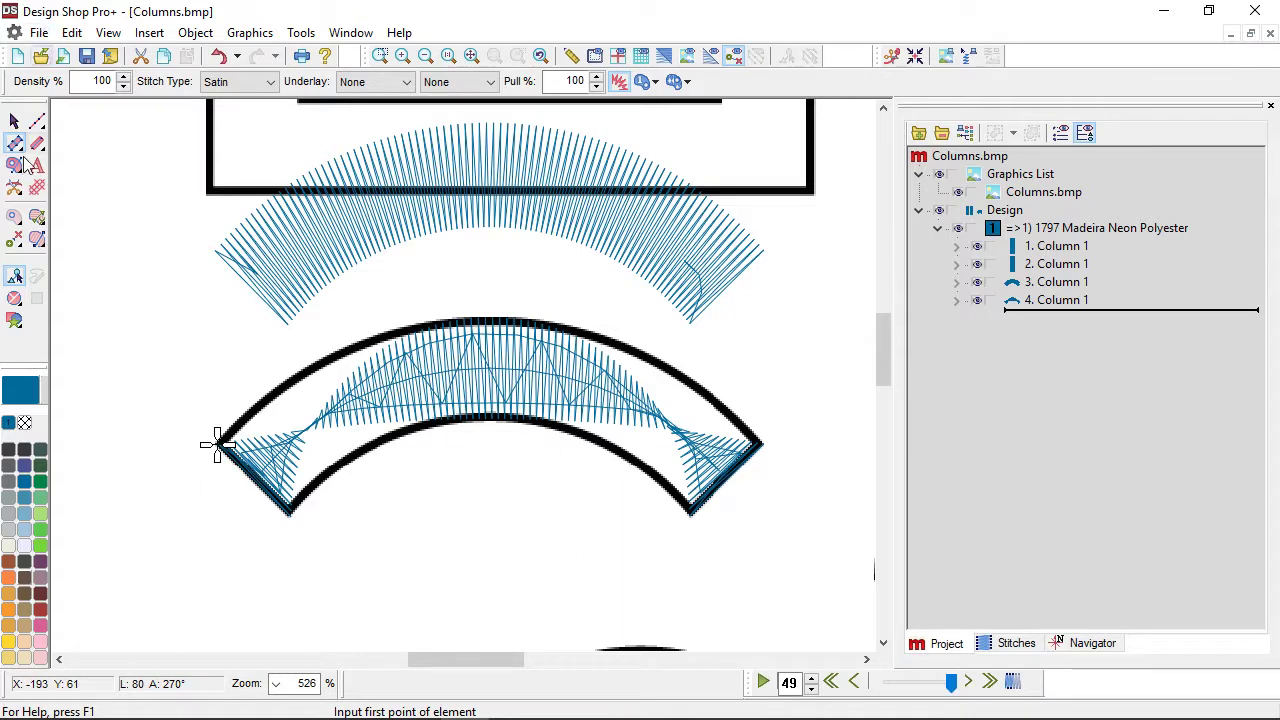
left_click(14, 120)
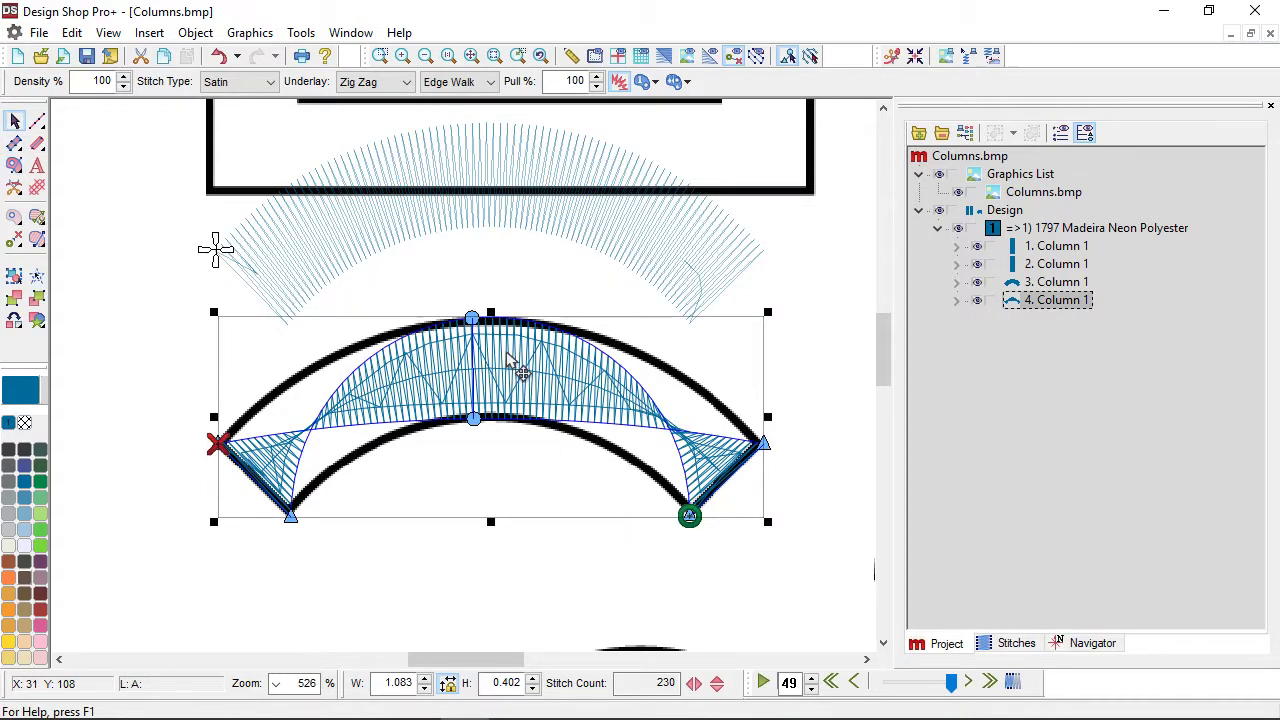
key("Delete")
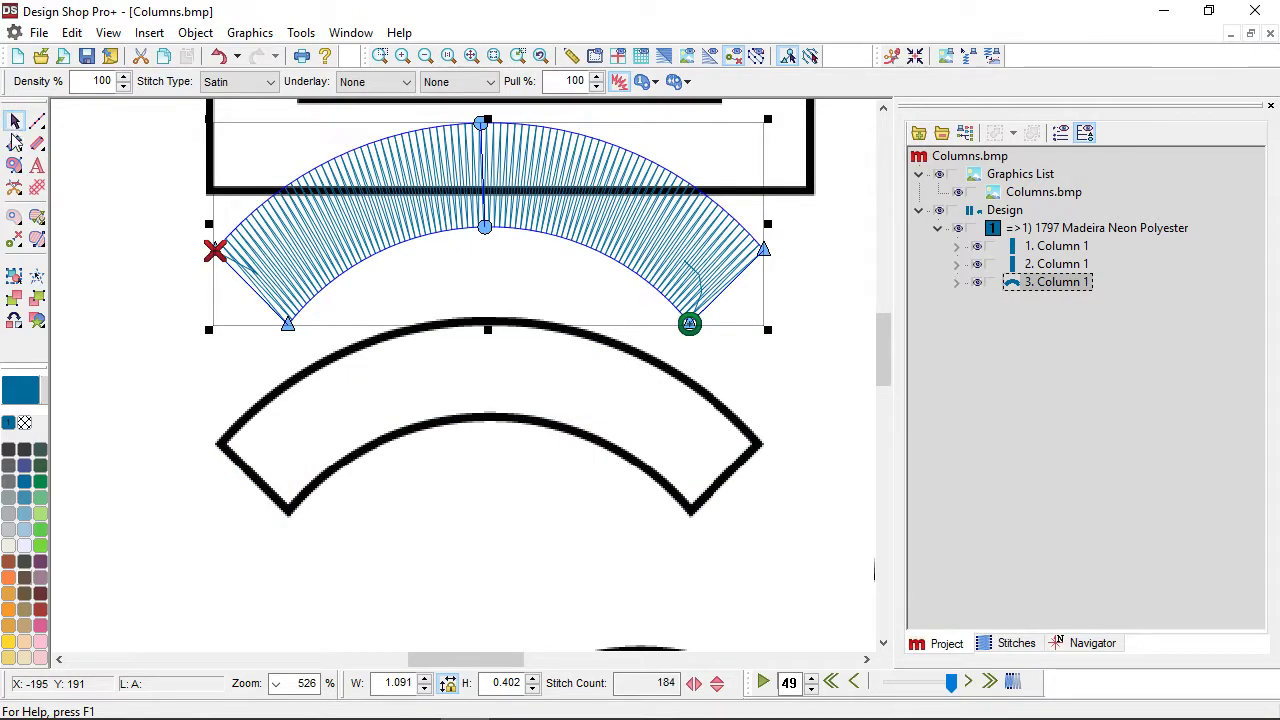
Digitize the arch outline with Column 1, placing three increasingly slanted curve-point pairs between the corner pairs at its right and left ends.
left_click(14, 143)
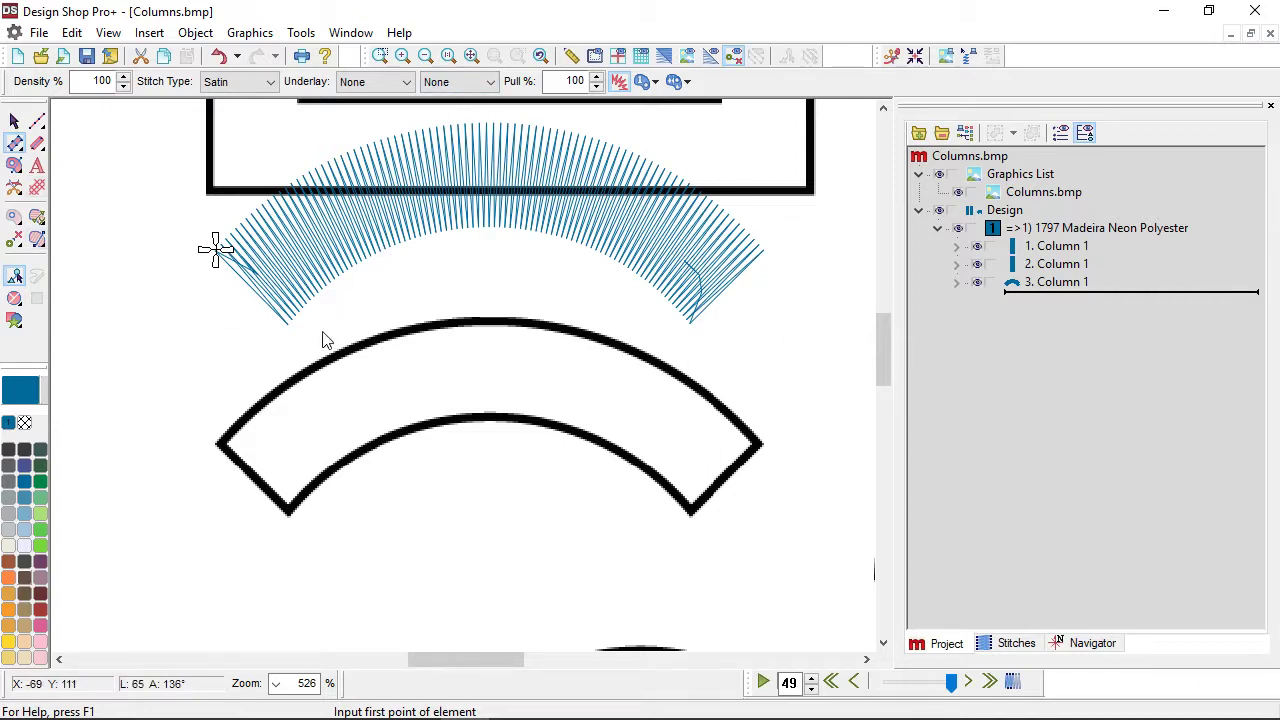
left_click(690, 516)
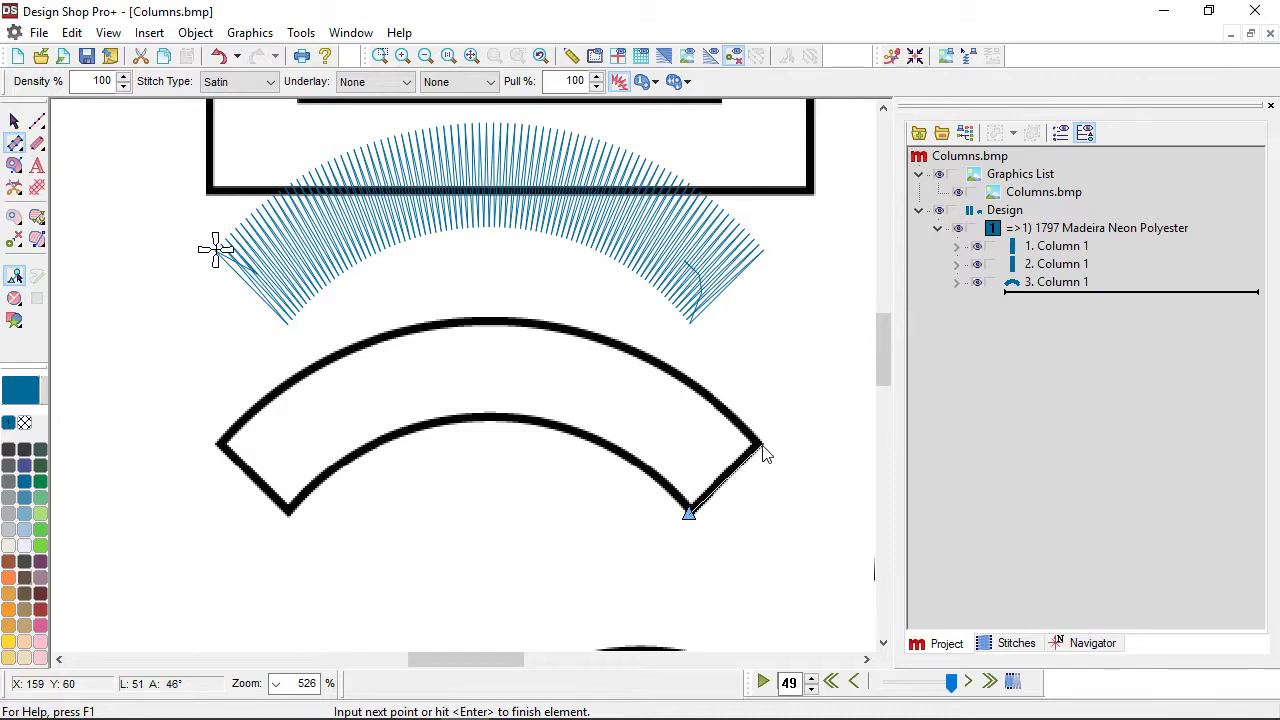
left_click(762, 443)
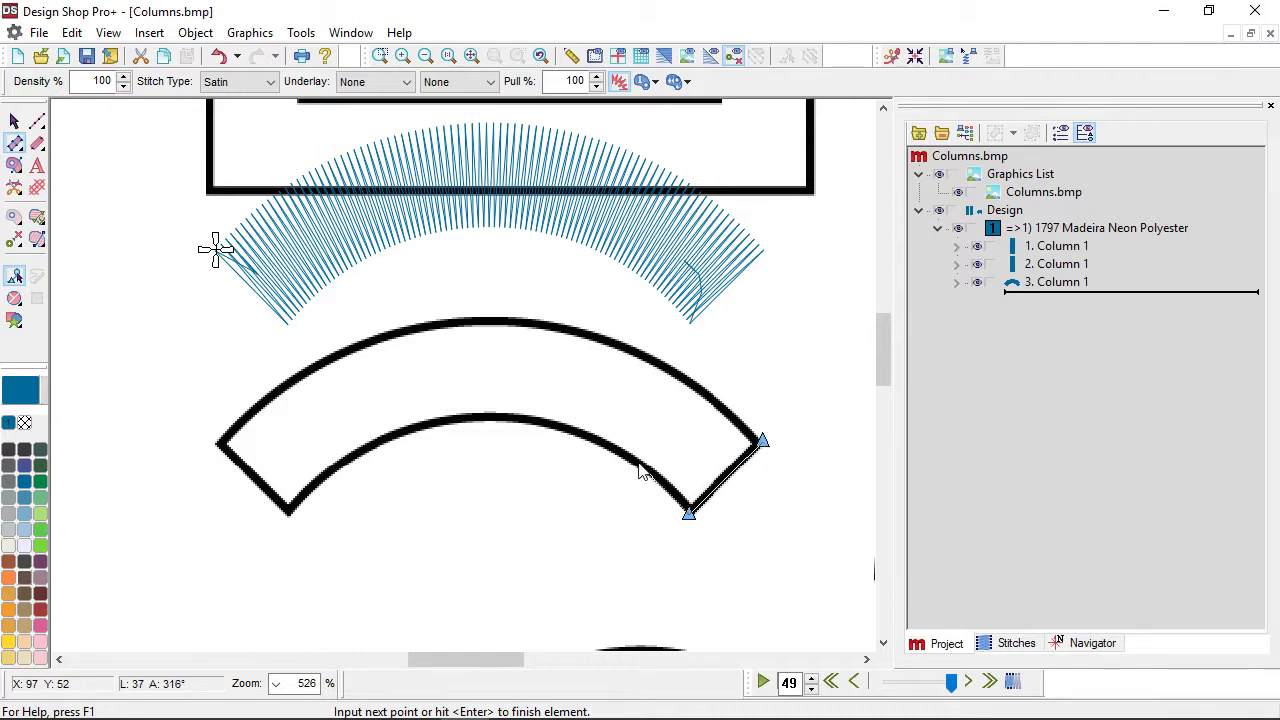
left_click(633, 462)
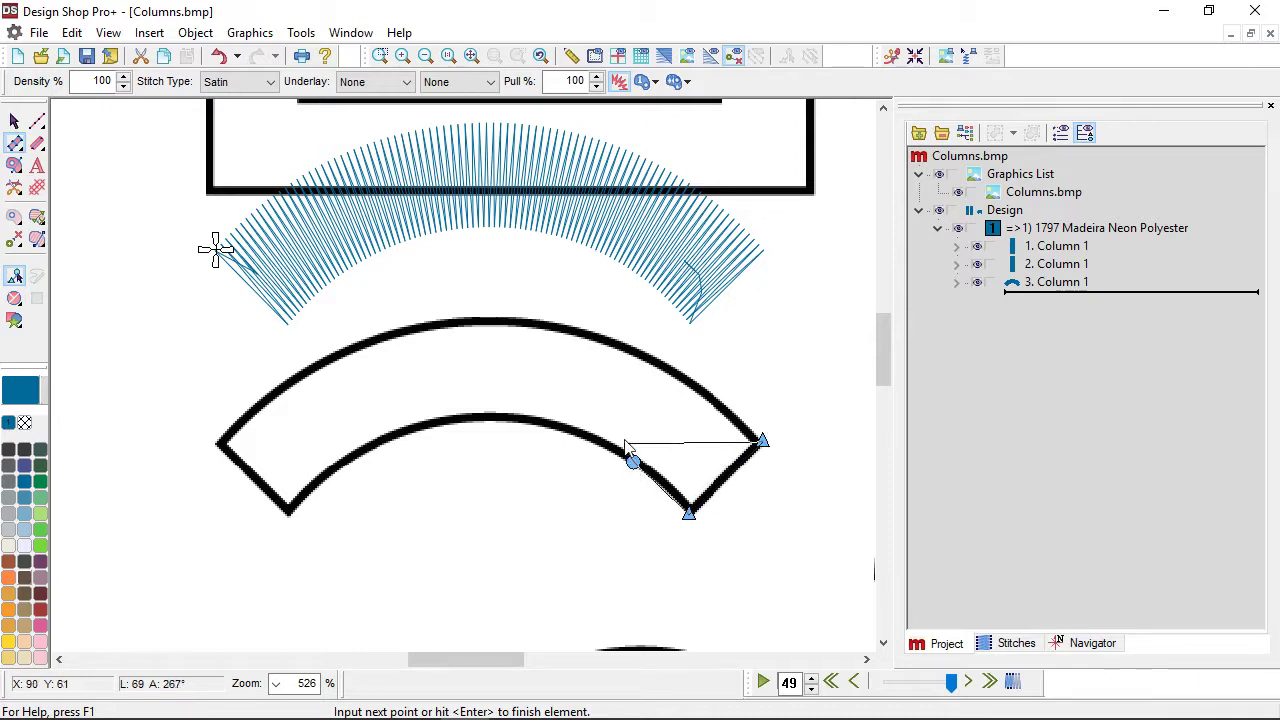
left_click(609, 338)
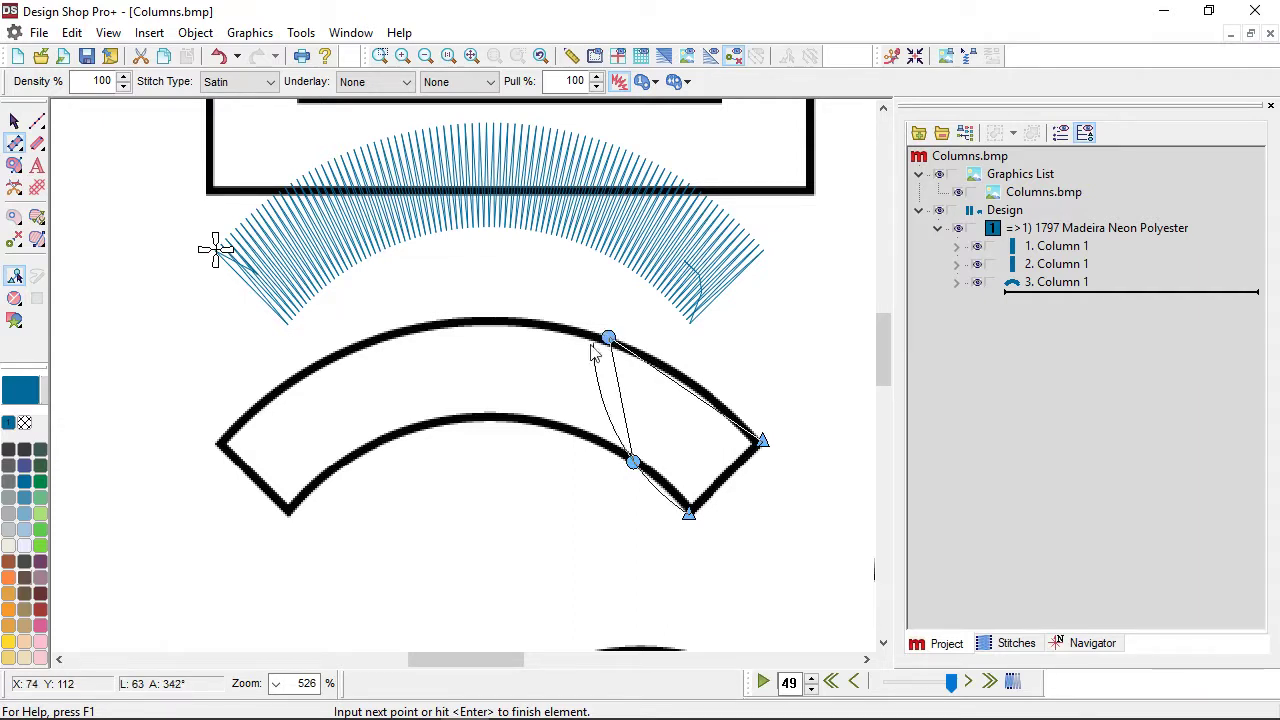
left_click(535, 427)
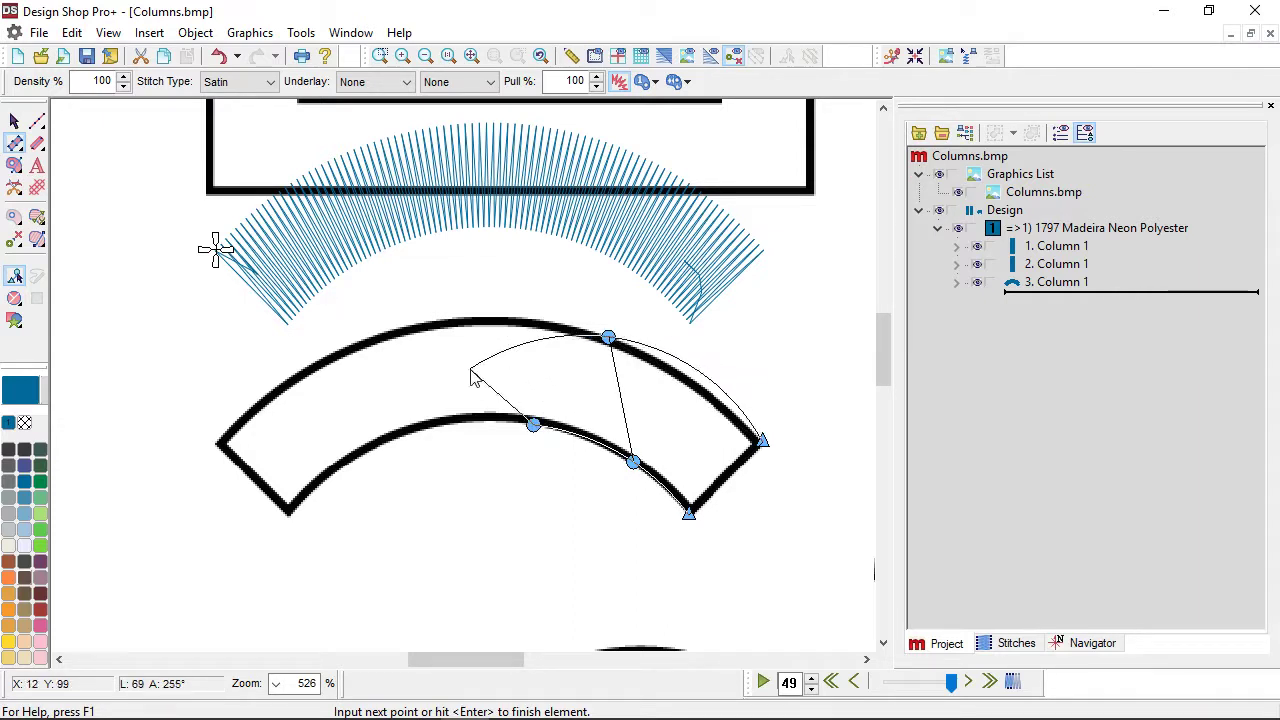
left_click(392, 332)
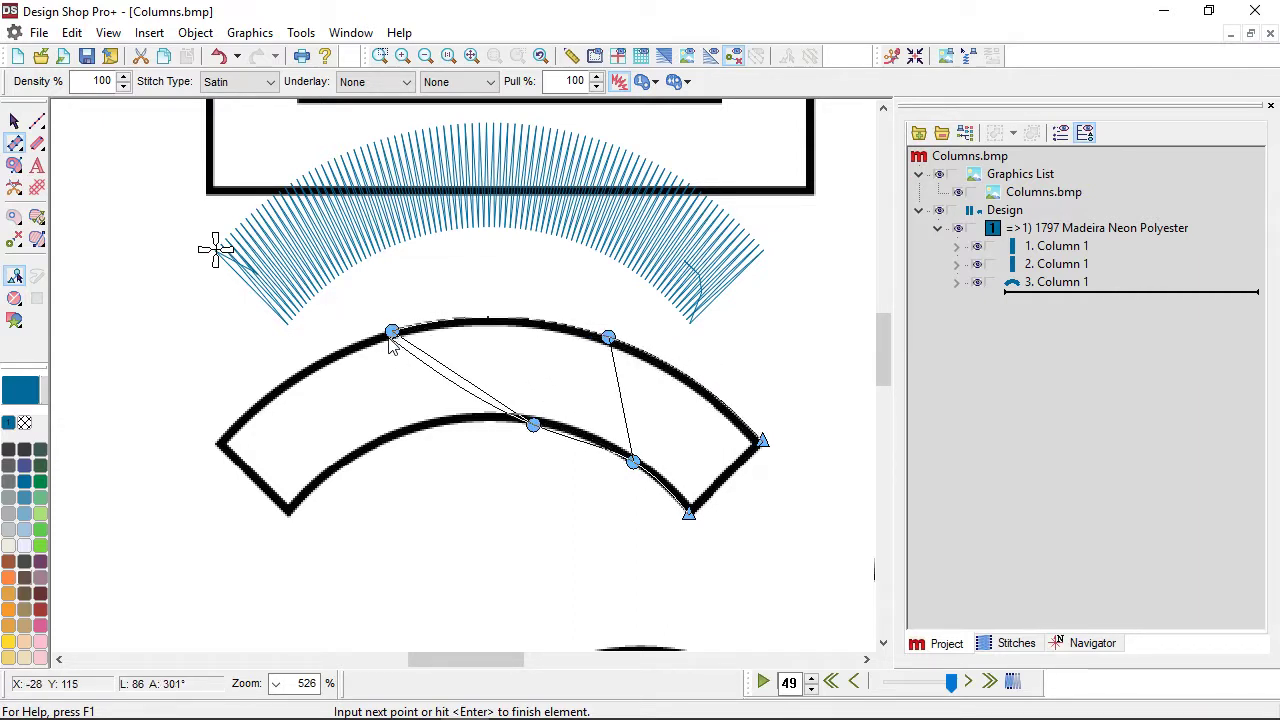
left_click(389, 441)
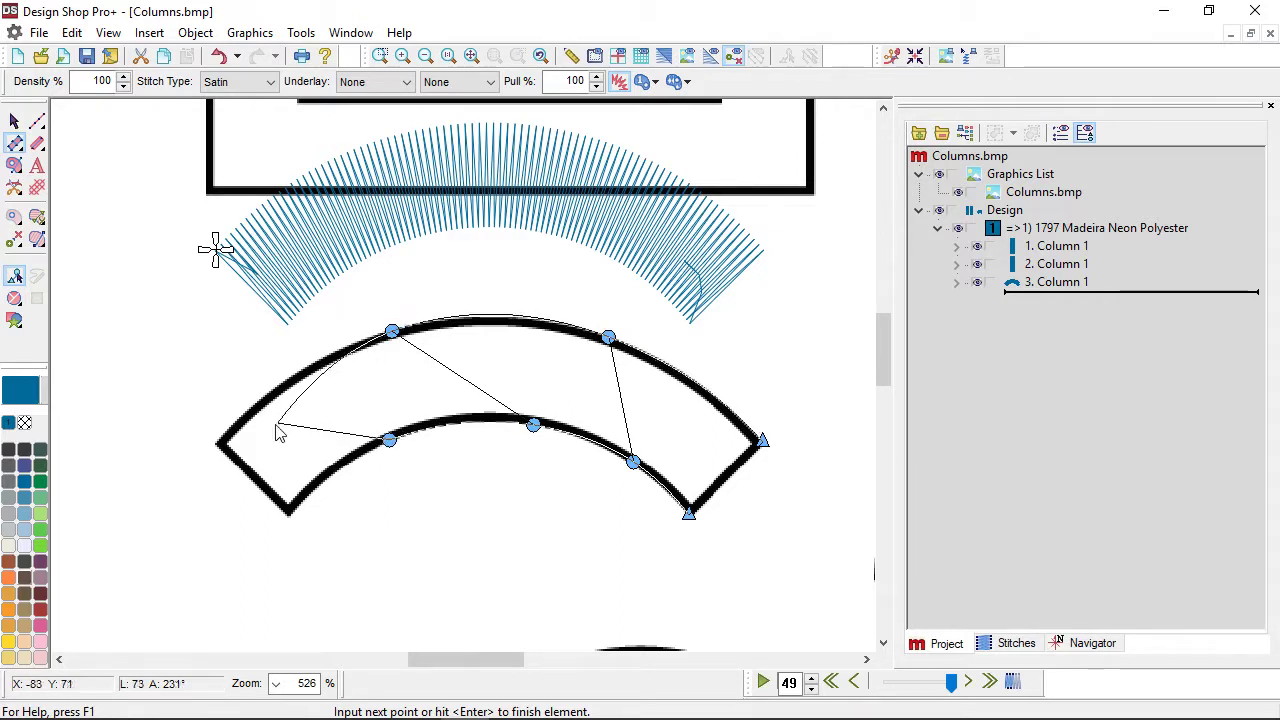
left_click(232, 425)
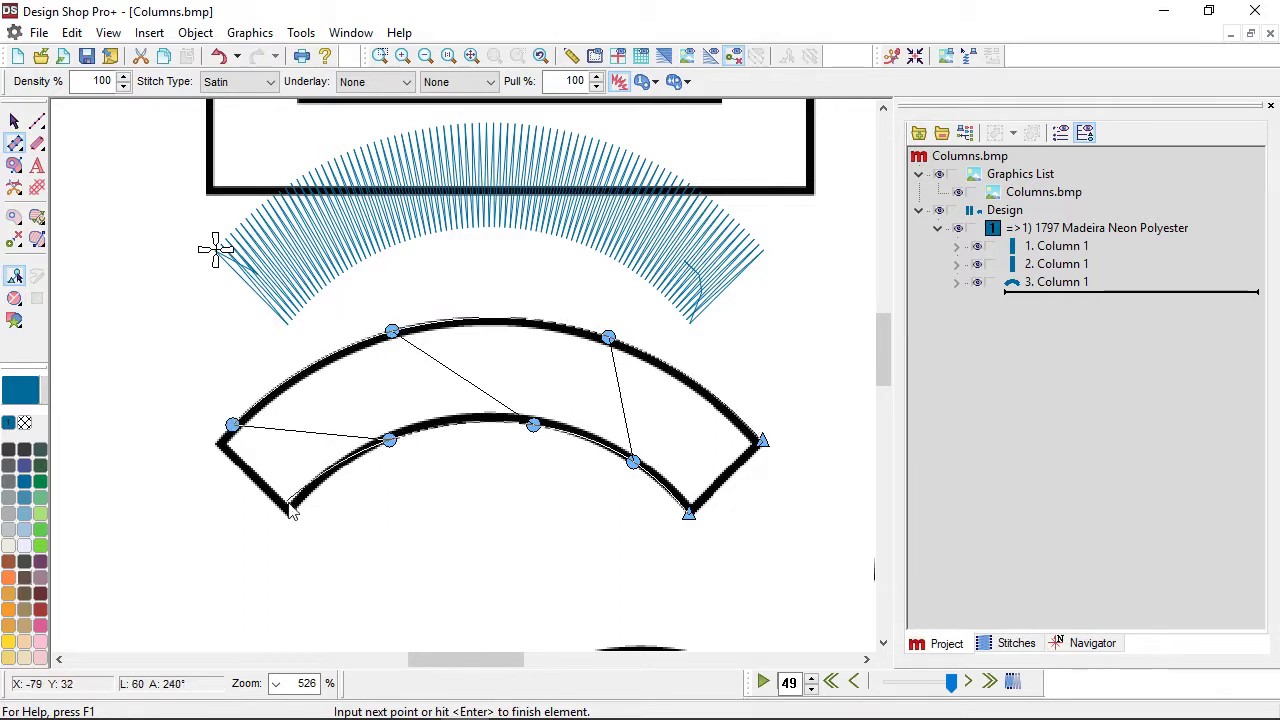
left_click(288, 516)
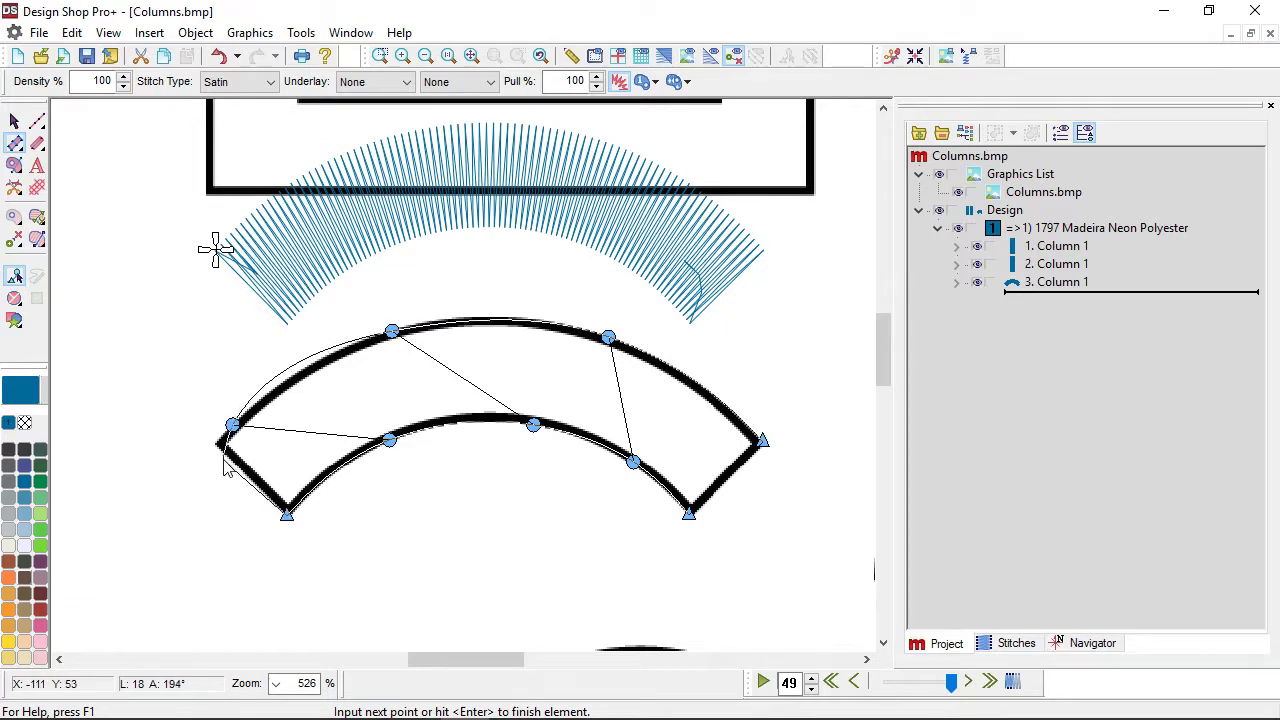
left_click(216, 450)
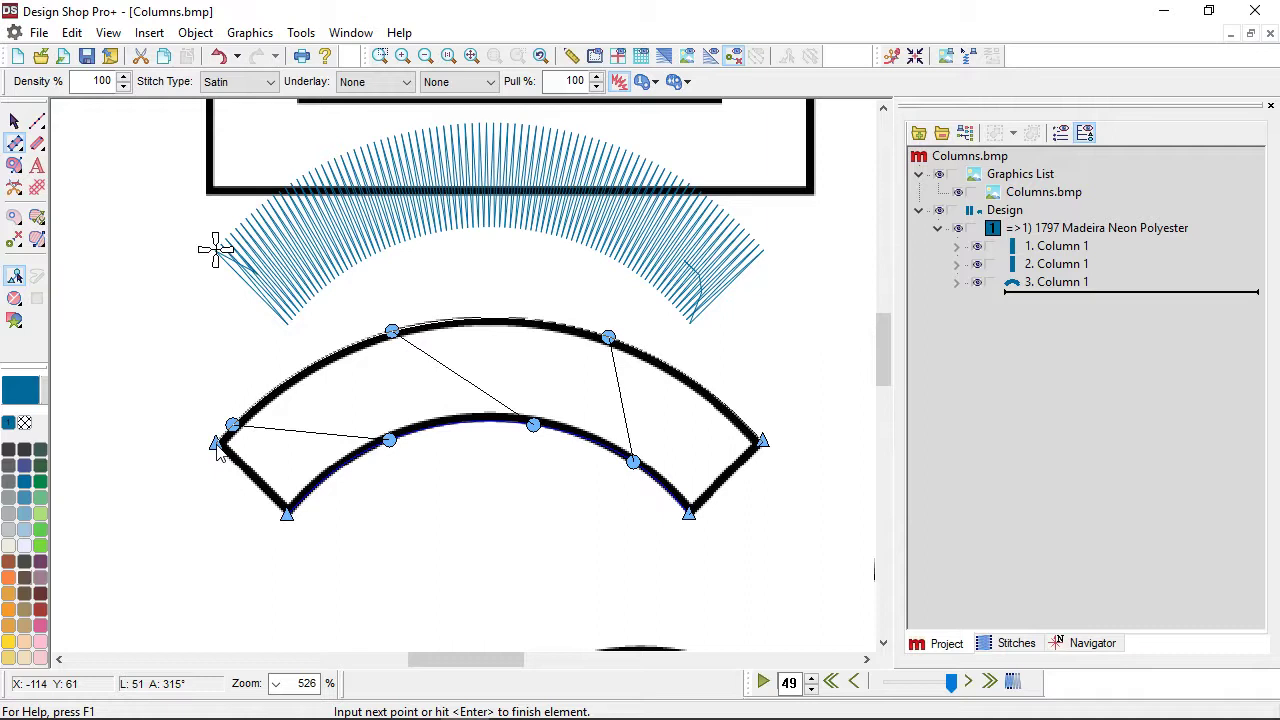
key("Return")
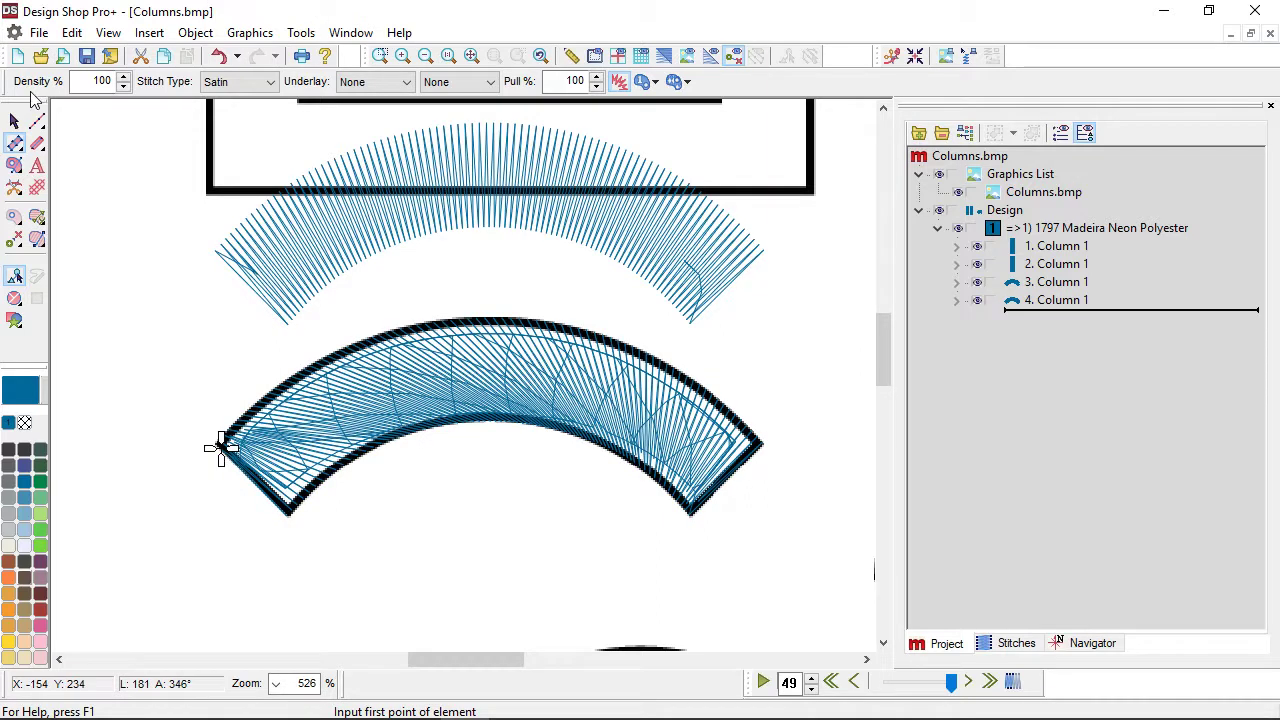
Set both underlays of the column with slanted stitch lines to None.
left_click(16, 117)
left_click(392, 81)
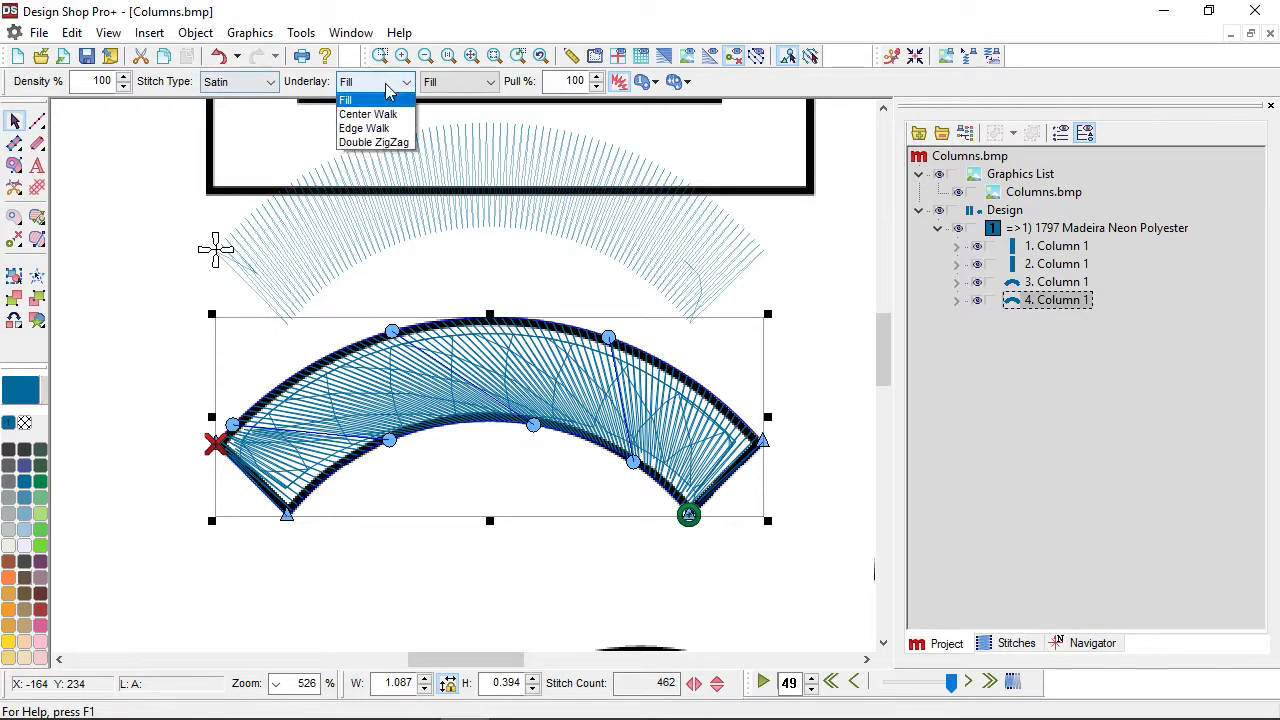
left_click(387, 101)
left_click(460, 81)
left_click(436, 101)
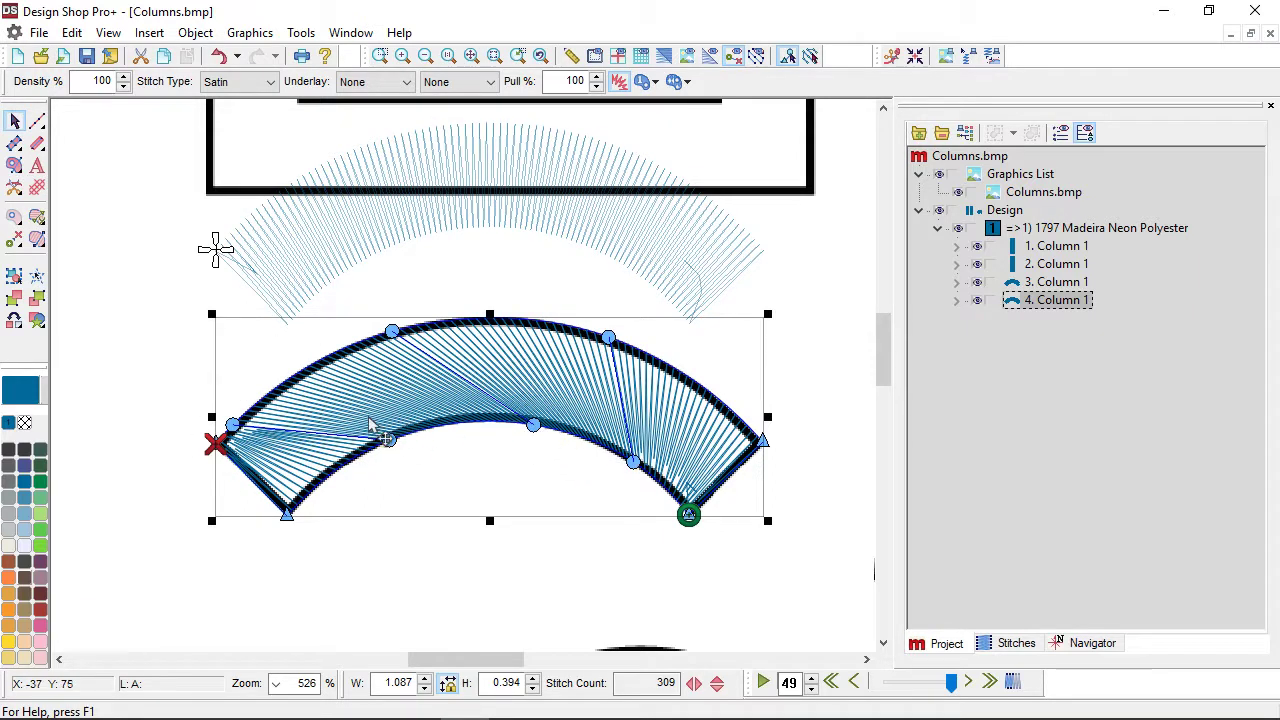
Delete the curve-point pairs near the left and right ends of the slanted arch column, leaving only the middle pair.
left_click(391, 440)
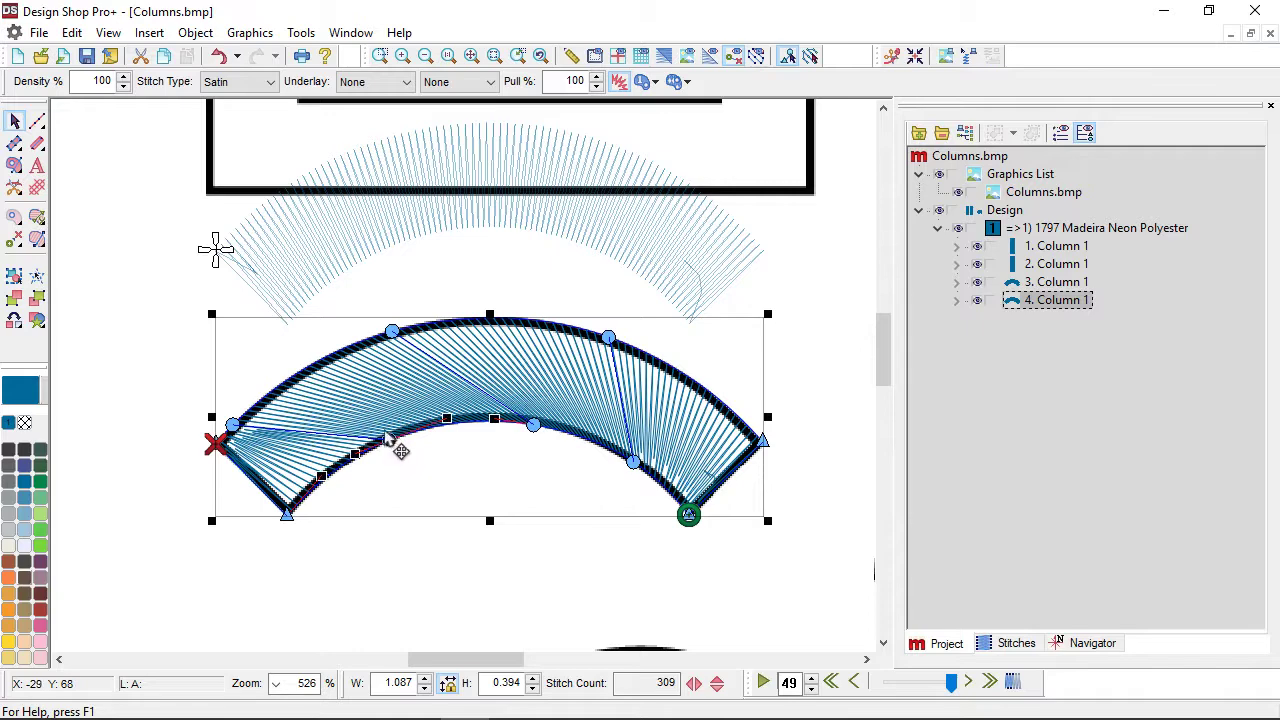
key("Delete")
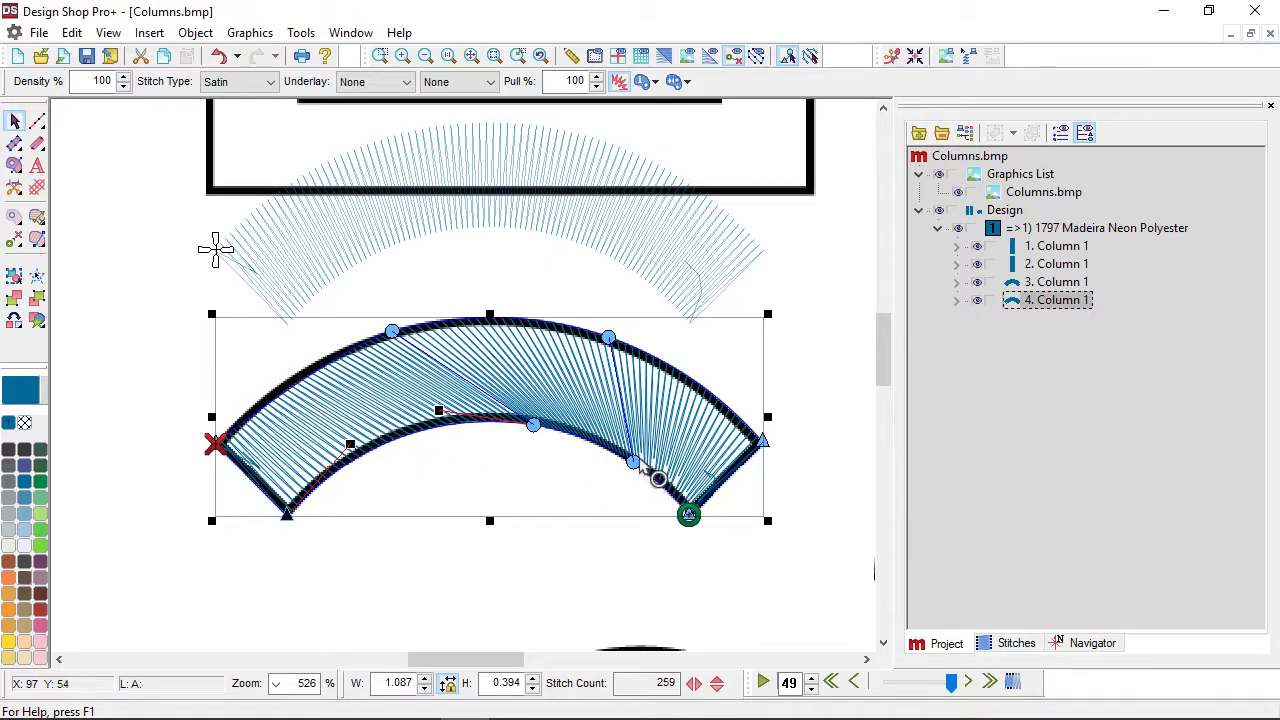
left_click(636, 462)
key("Delete")
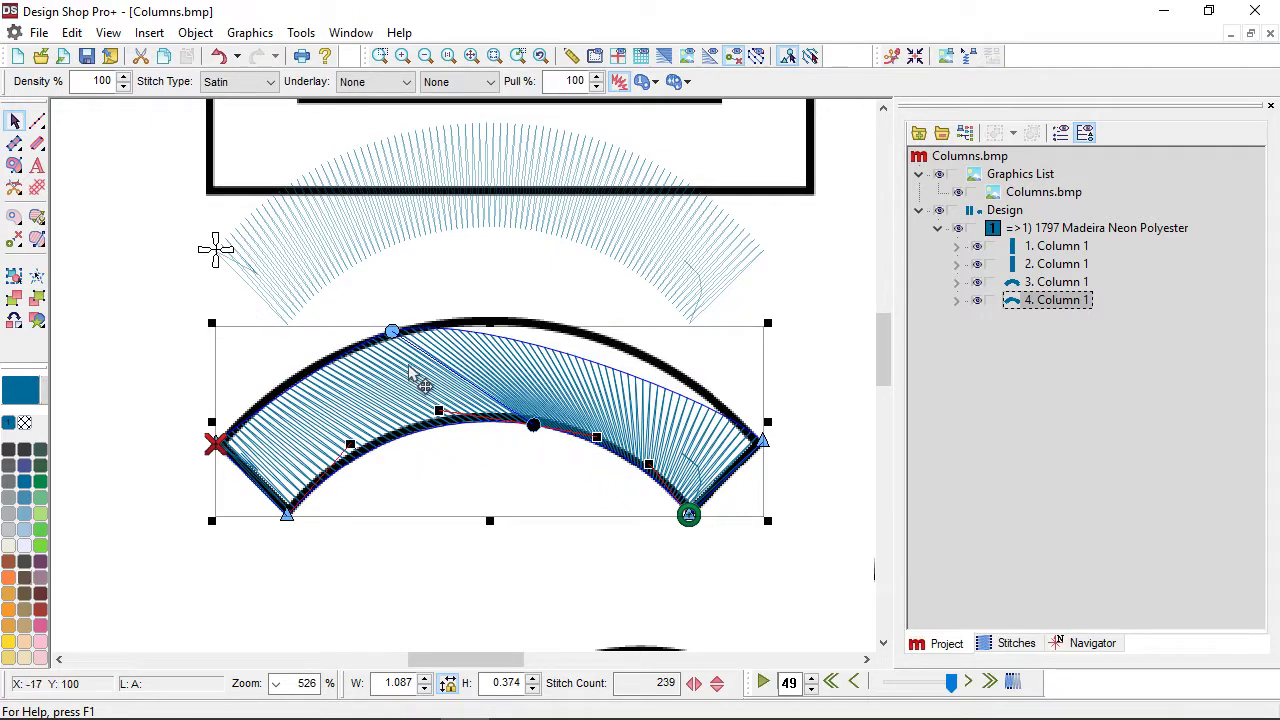
Move the middle pair's outer and inner points to the centre of the arch outline so its stitch line runs straight across, and deselect the column.
left_click_drag(392, 332, 490, 350)
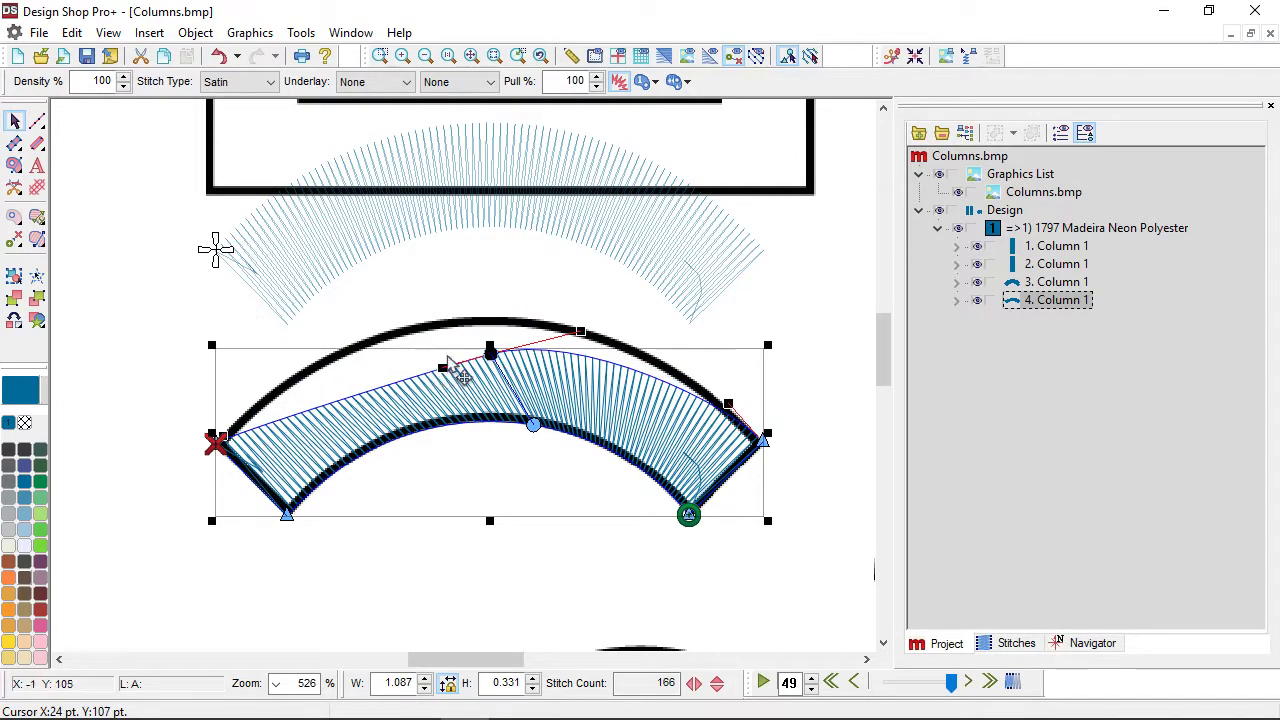
left_click(499, 320)
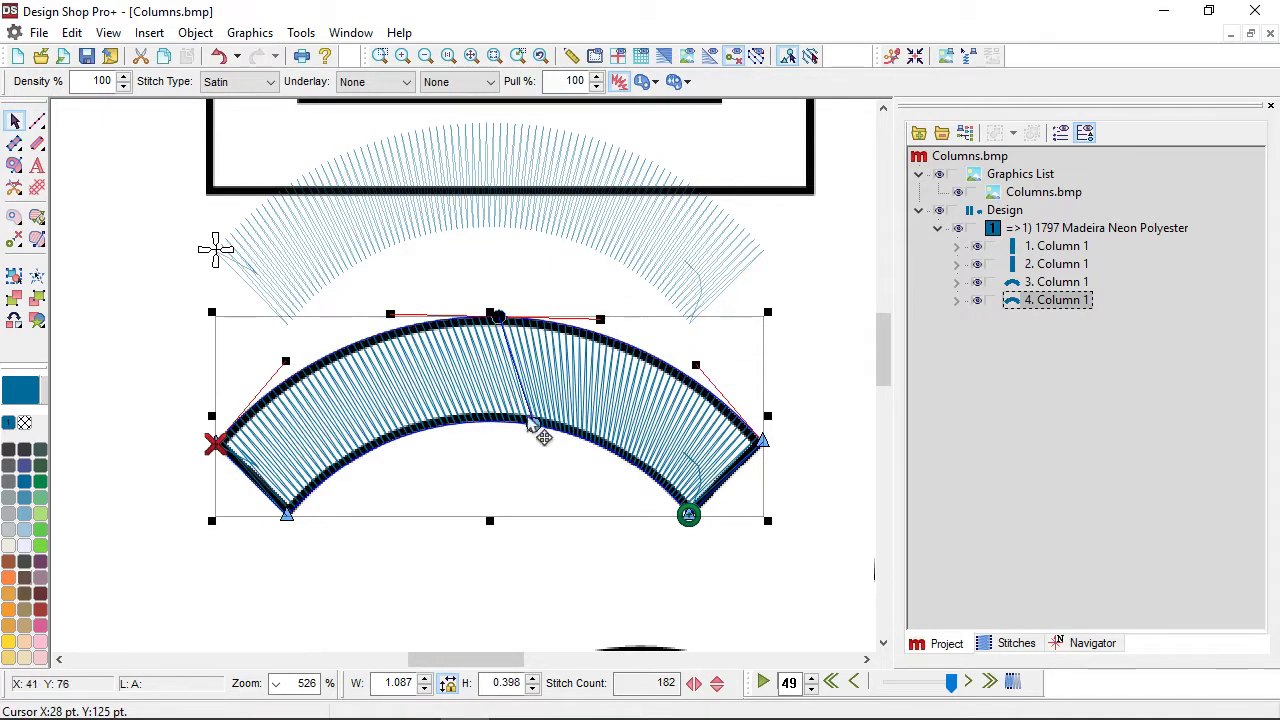
left_click_drag(533, 424, 505, 423)
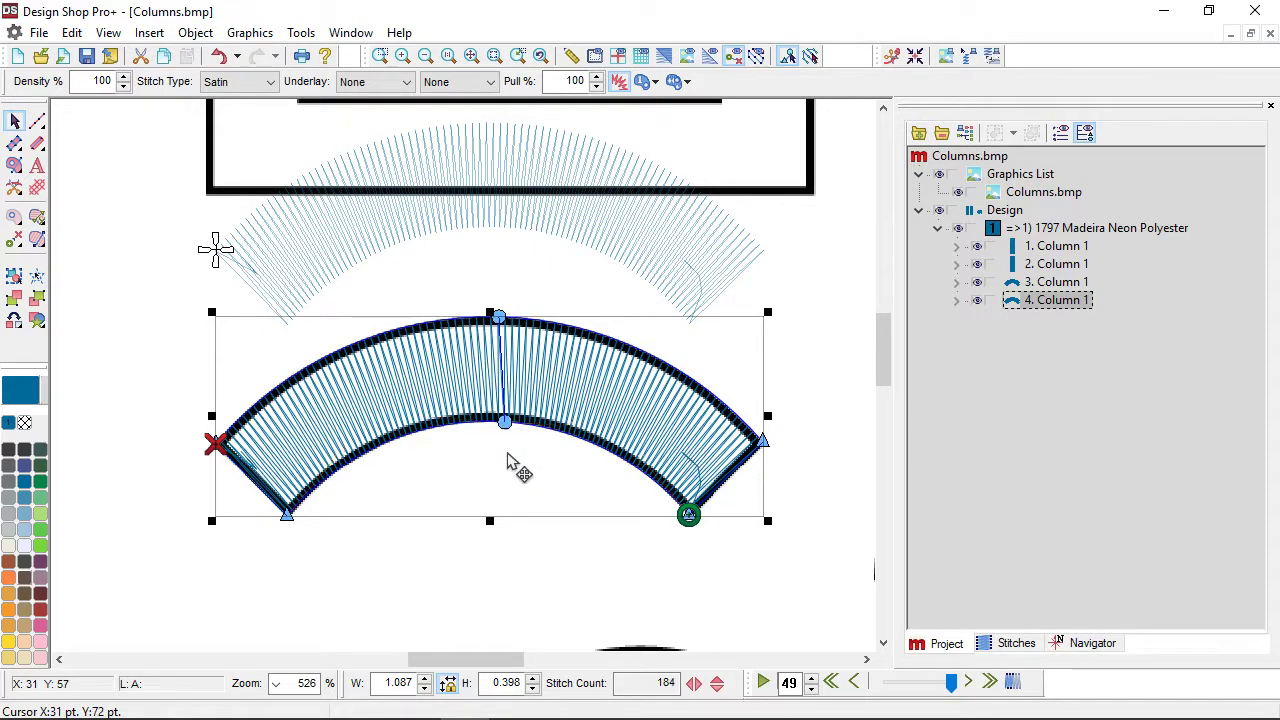
left_click(537, 470)
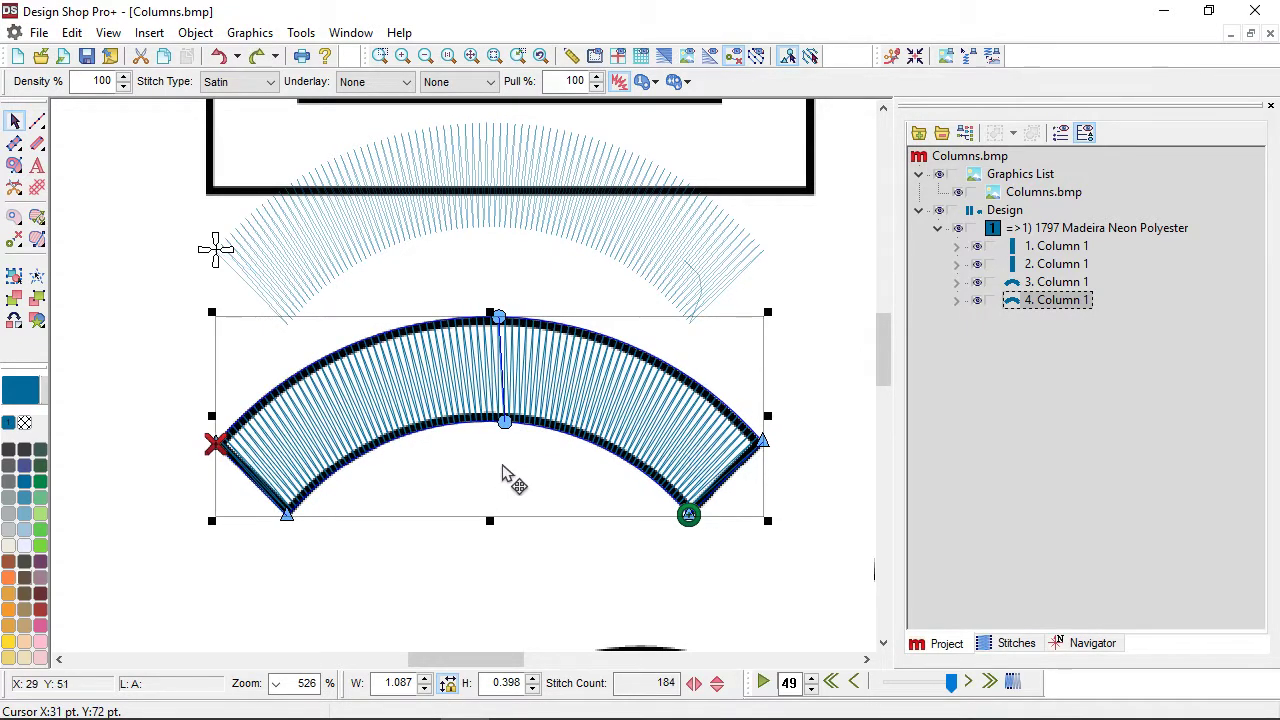
left_click(486, 568)
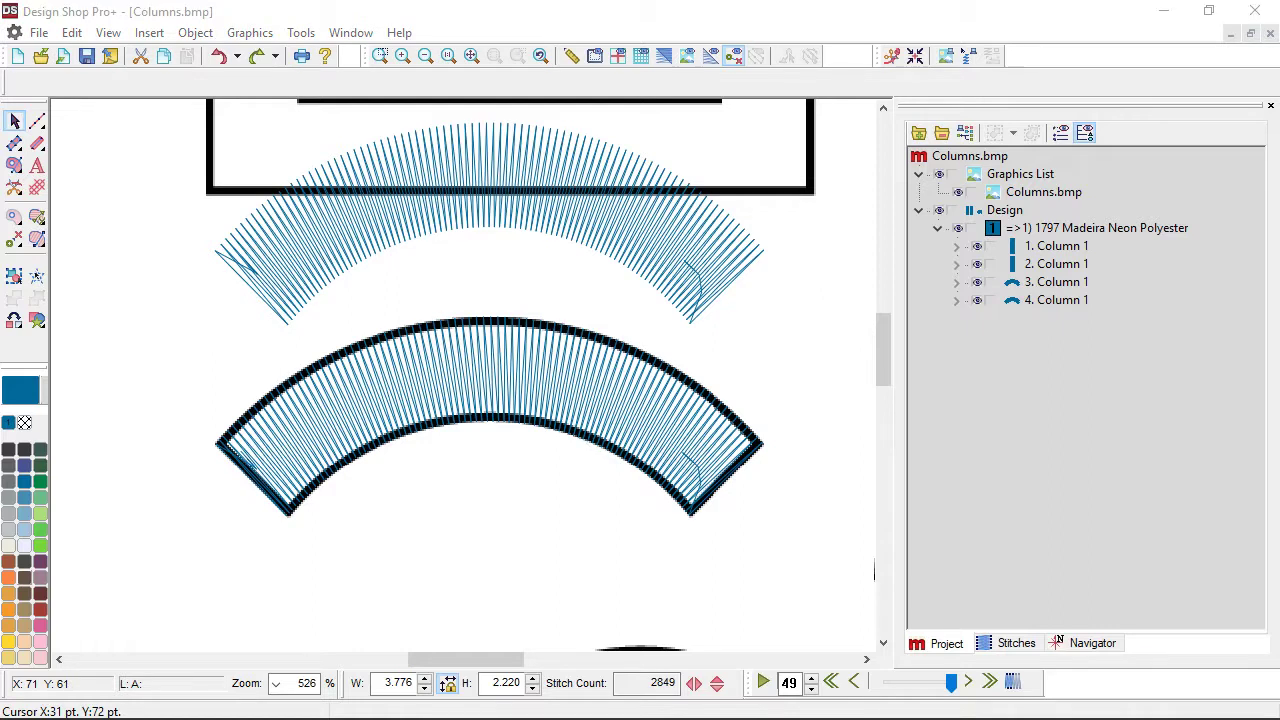
left_click_drag(465, 205, 451, 550)
left_click_drag(672, 252, 542, 547)
mouse_move(252, 260)
left_mouse_down()
mouse_move(437, 568)
mouse_move(525, 598)
mouse_move(495, 590)
left_mouse_up()
left_click_drag(780, 437, 522, 607)
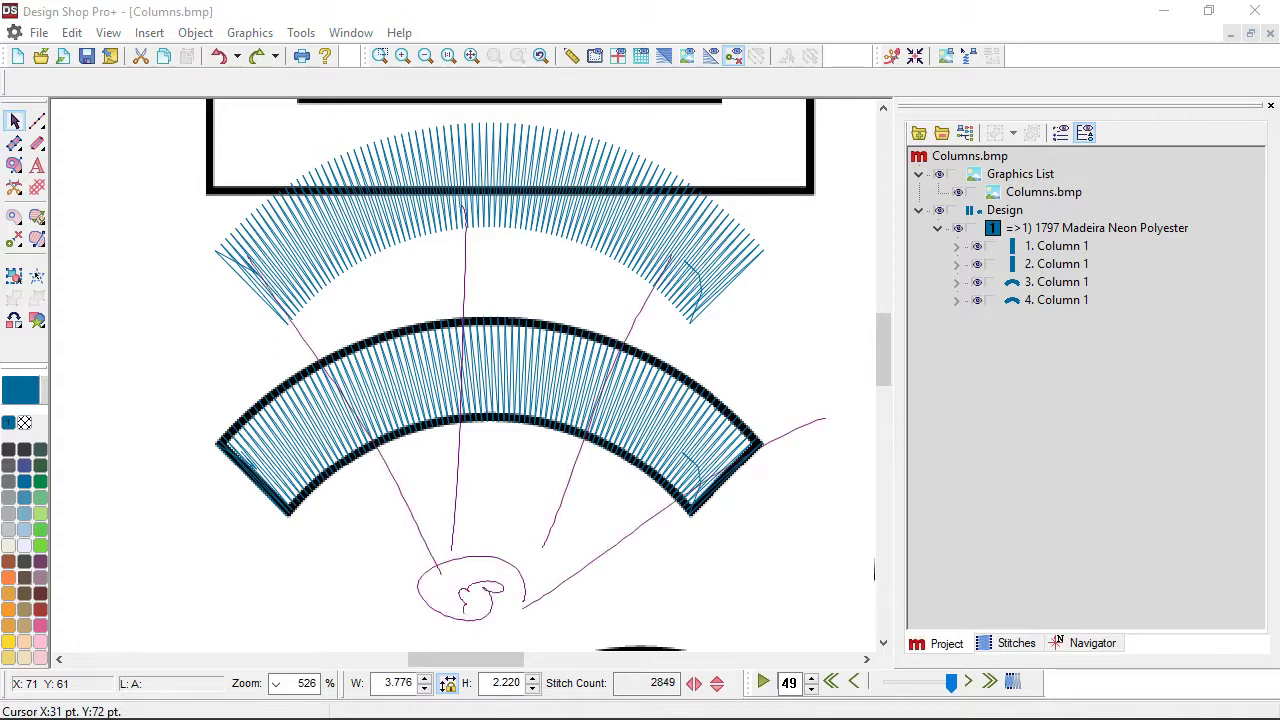
left_click_drag(175, 395, 432, 615)
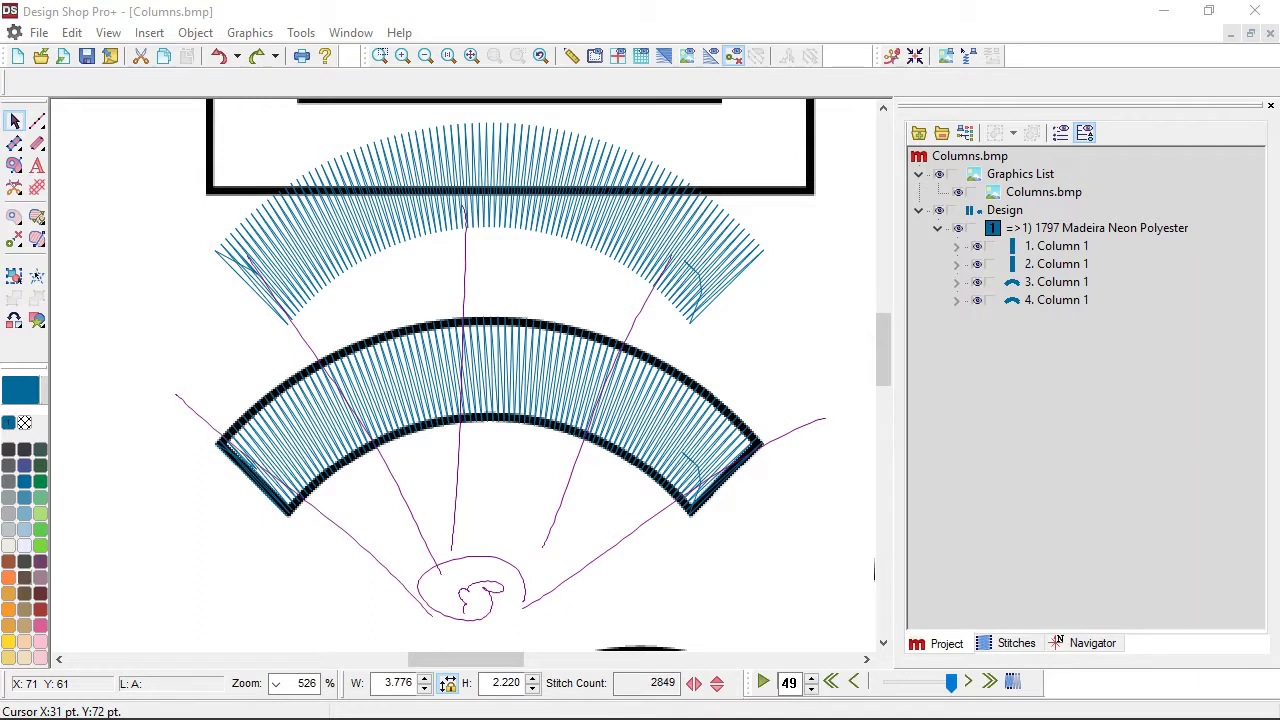
key("e")
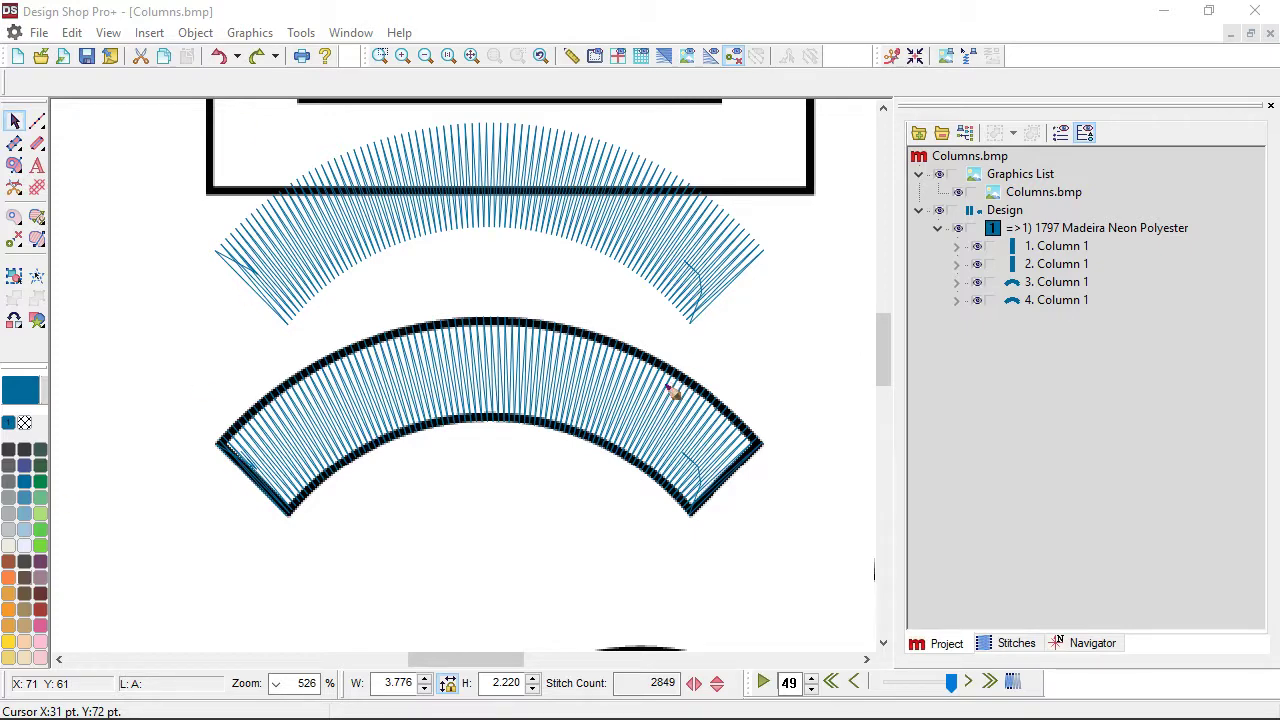
Digitize the flared curved outline below the letter A with Column 1, placing one curve-point pair midway between the corner pairs at its ends.
scroll(622, 367, "down", 3)
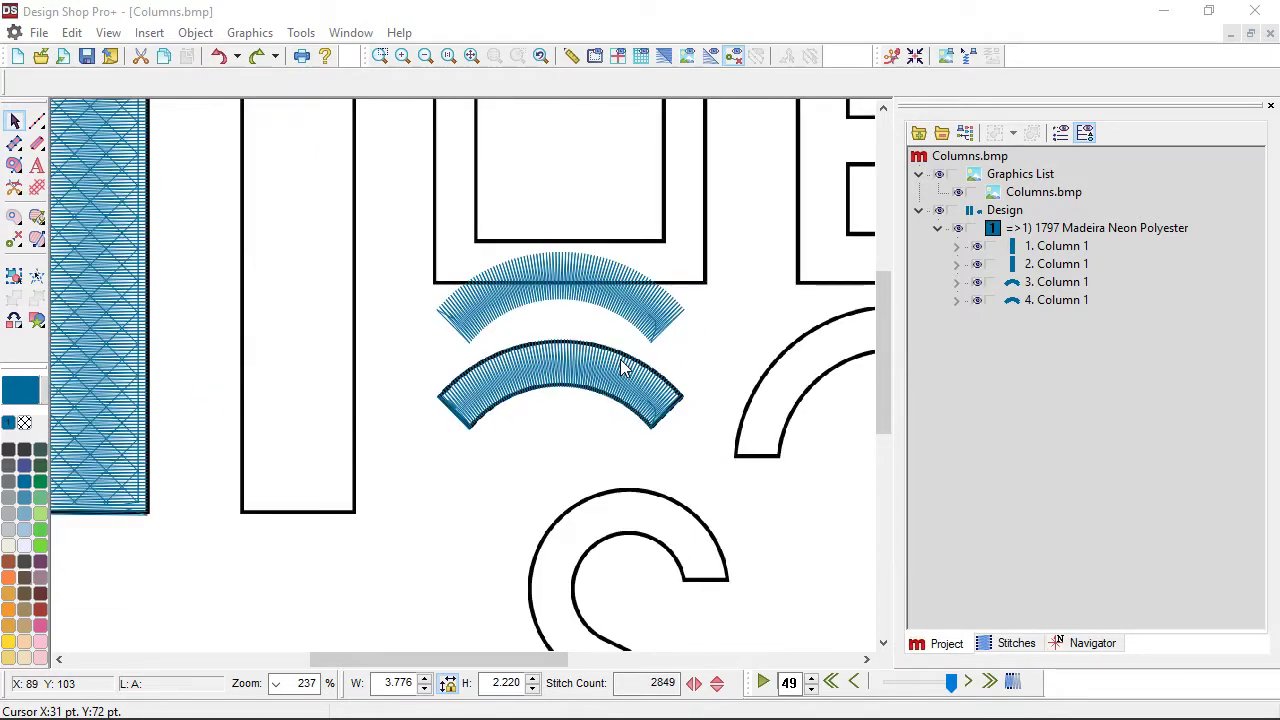
scroll(622, 367, "right", 3)
scroll(622, 367, "right", 3)
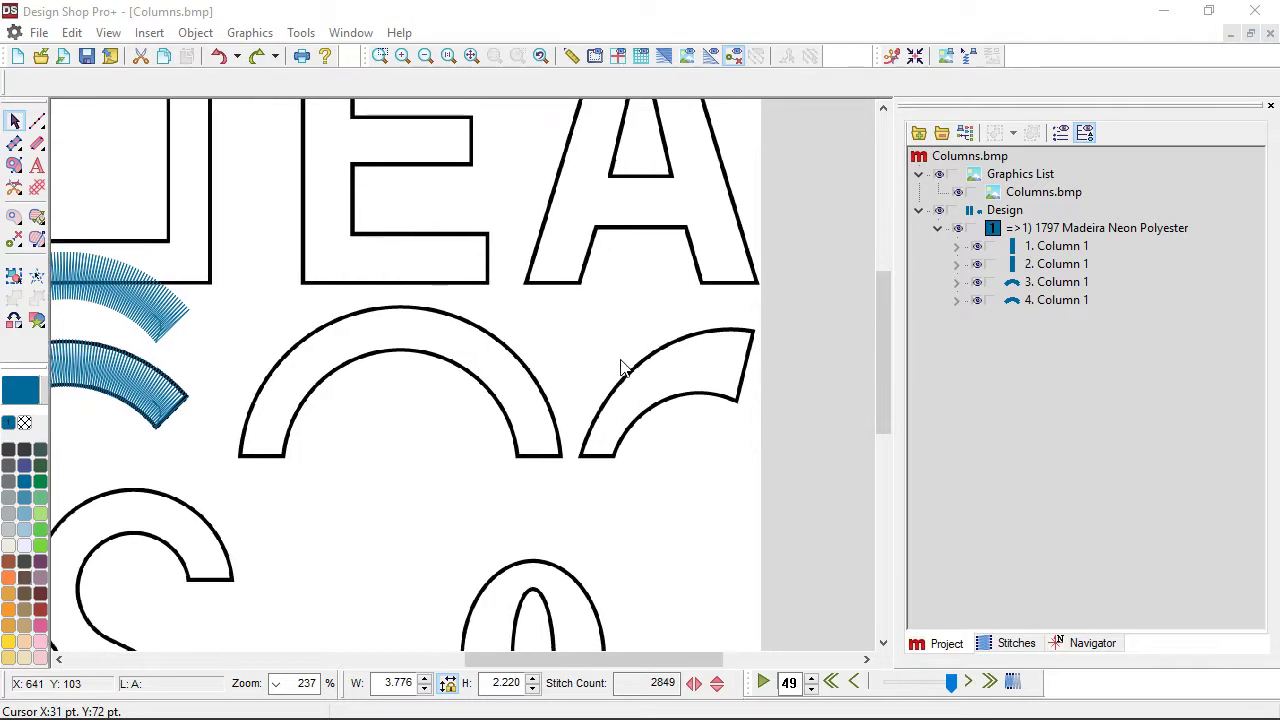
scroll(660, 436, "up", 3)
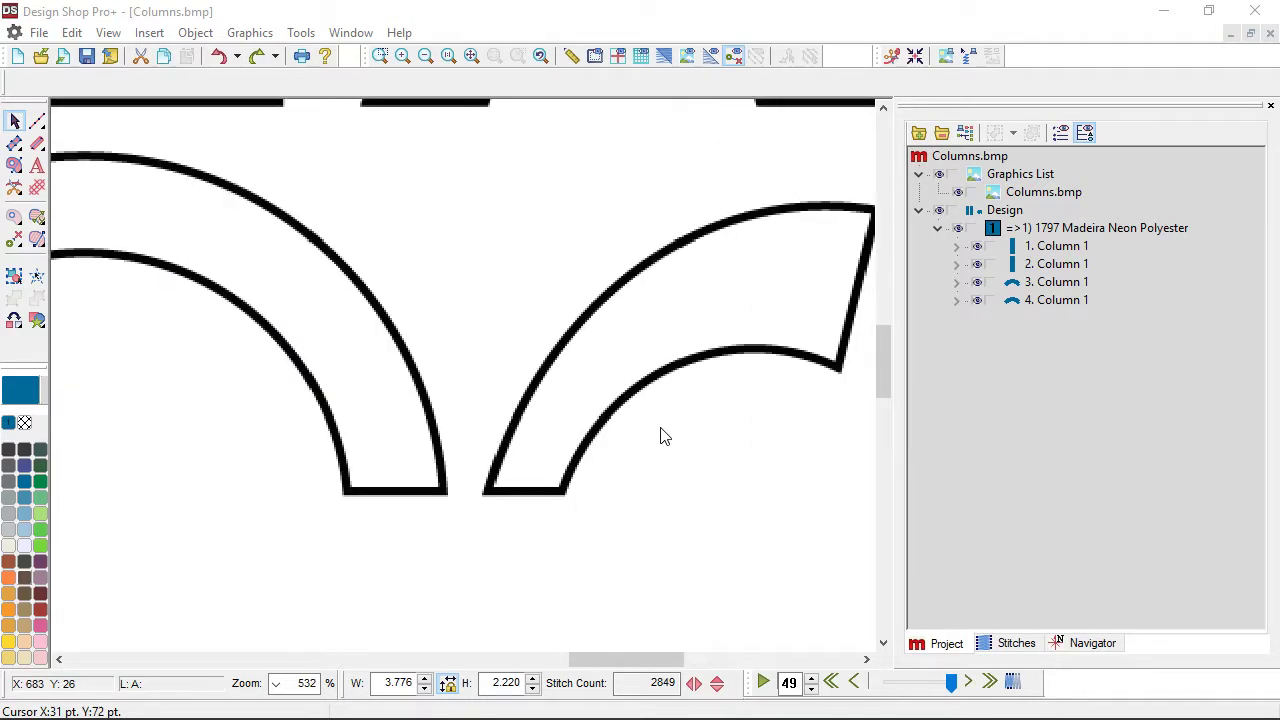
scroll(660, 436, "right", 3)
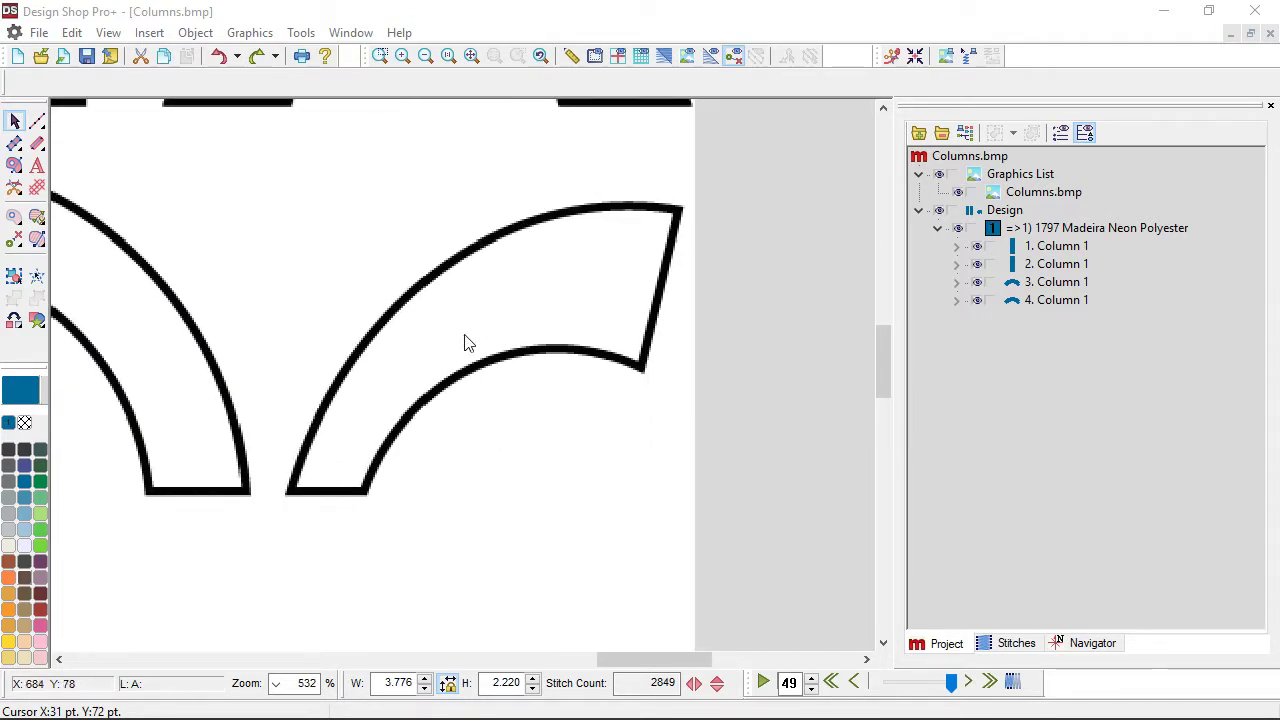
left_click(14, 143)
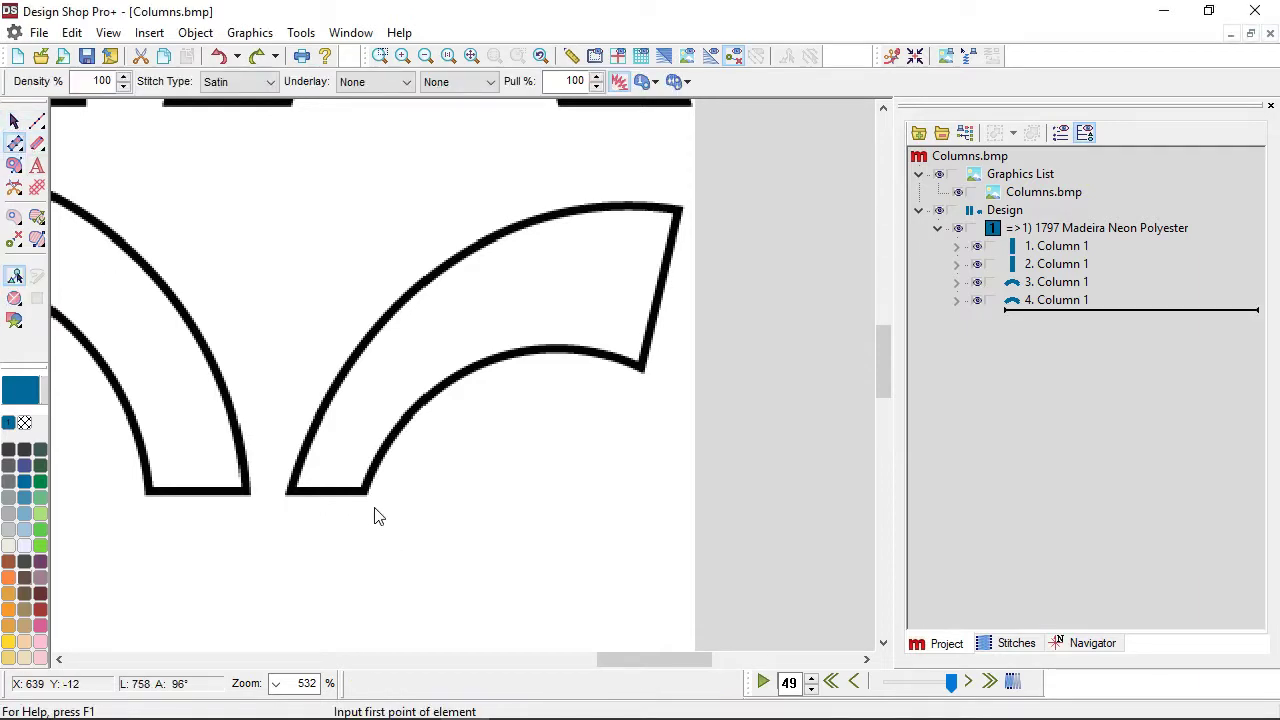
left_click(367, 495)
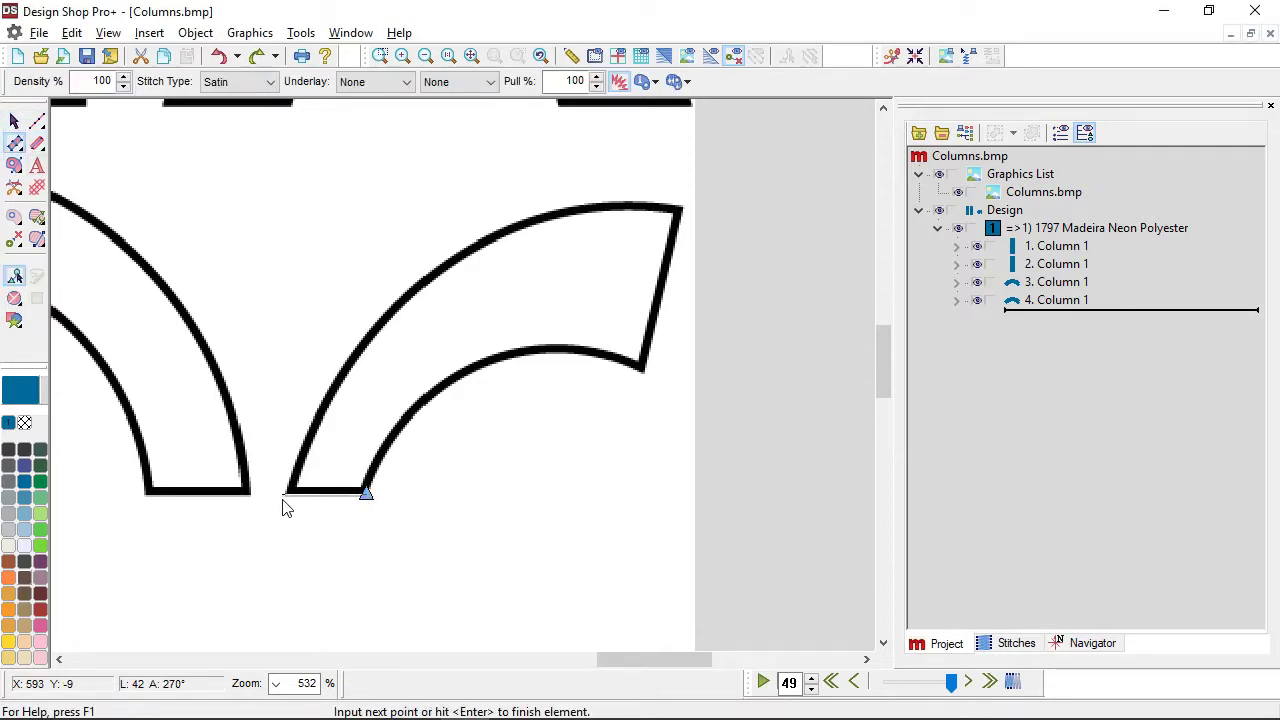
left_click(285, 493)
left_click(474, 374)
left_click(435, 267)
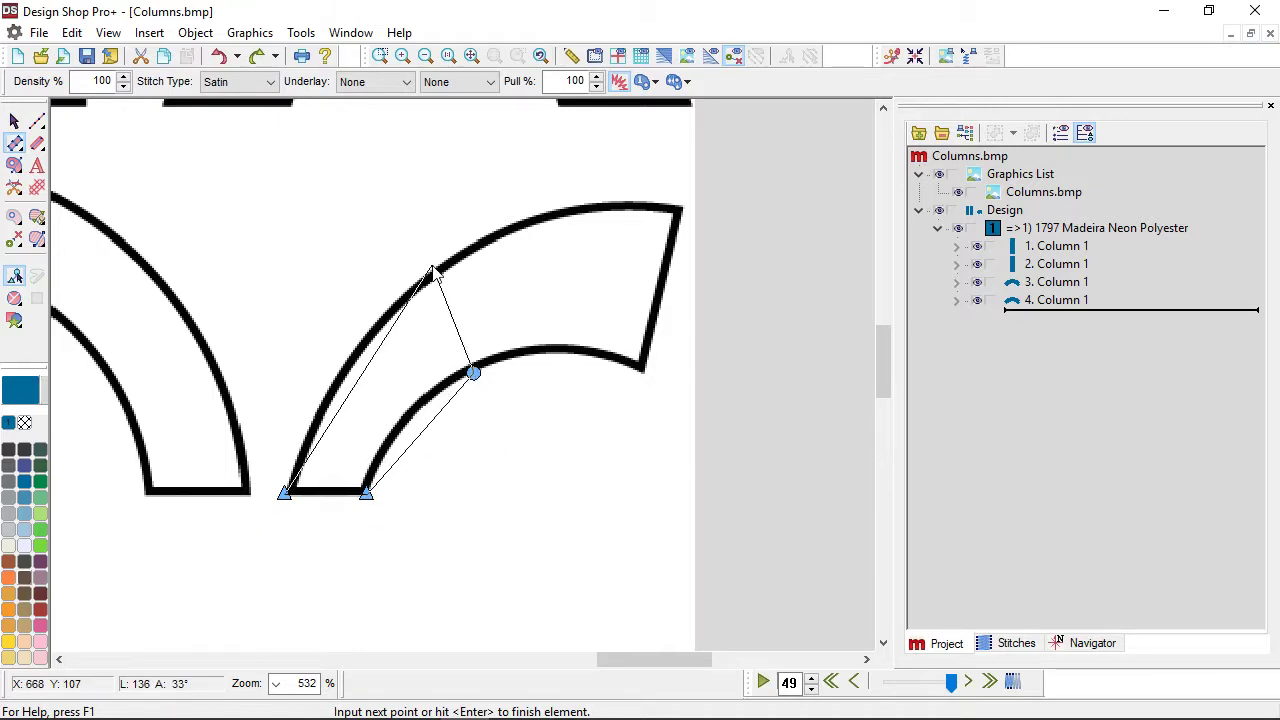
left_click(644, 375)
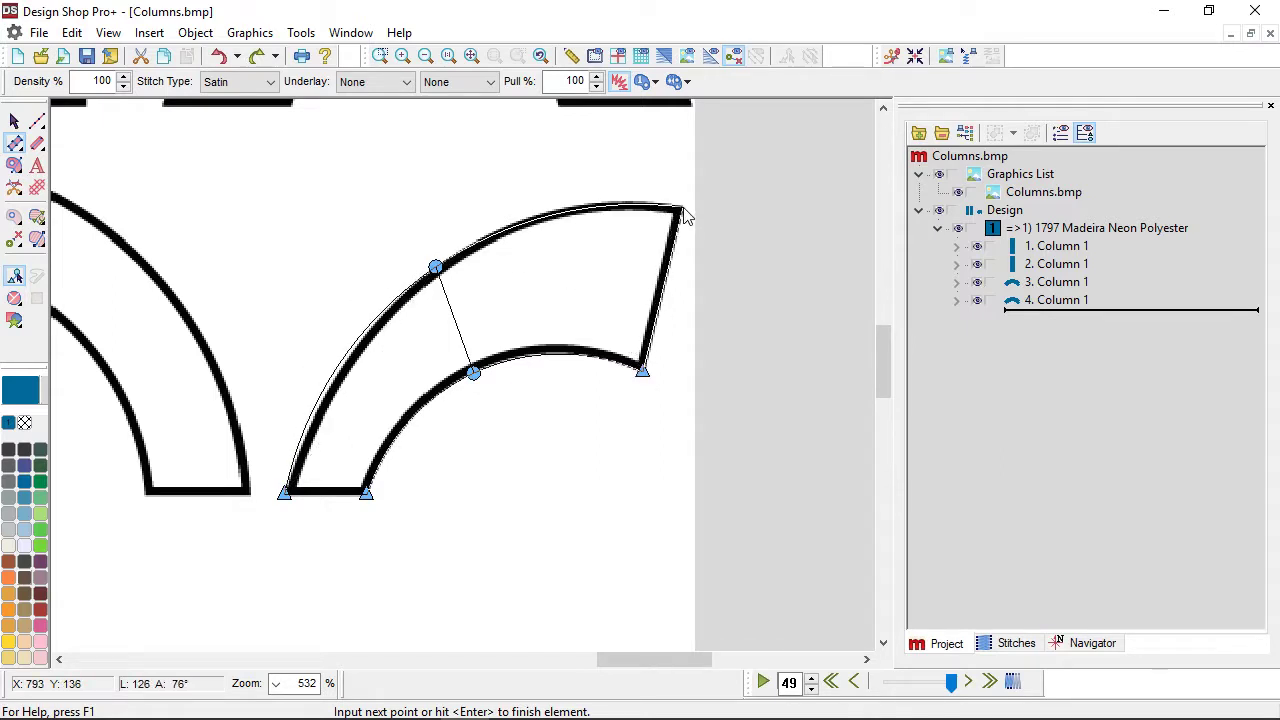
left_click(682, 209)
key("Return")
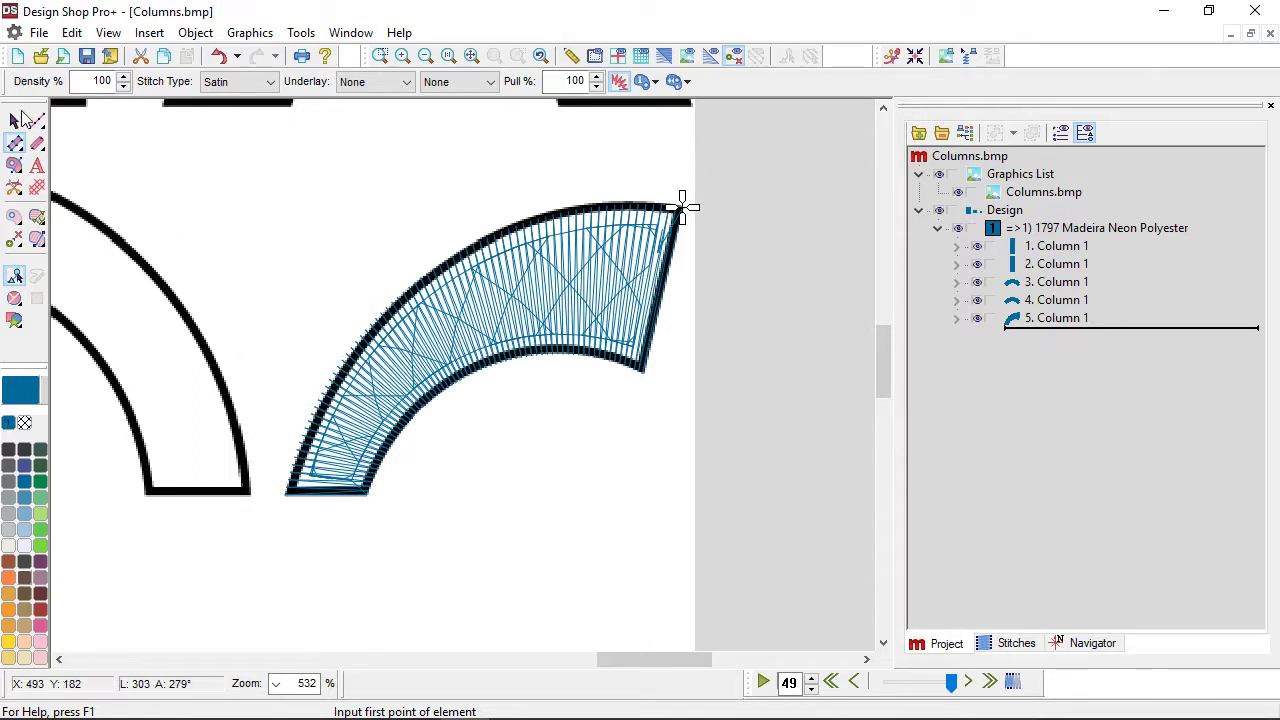
key("Escape")
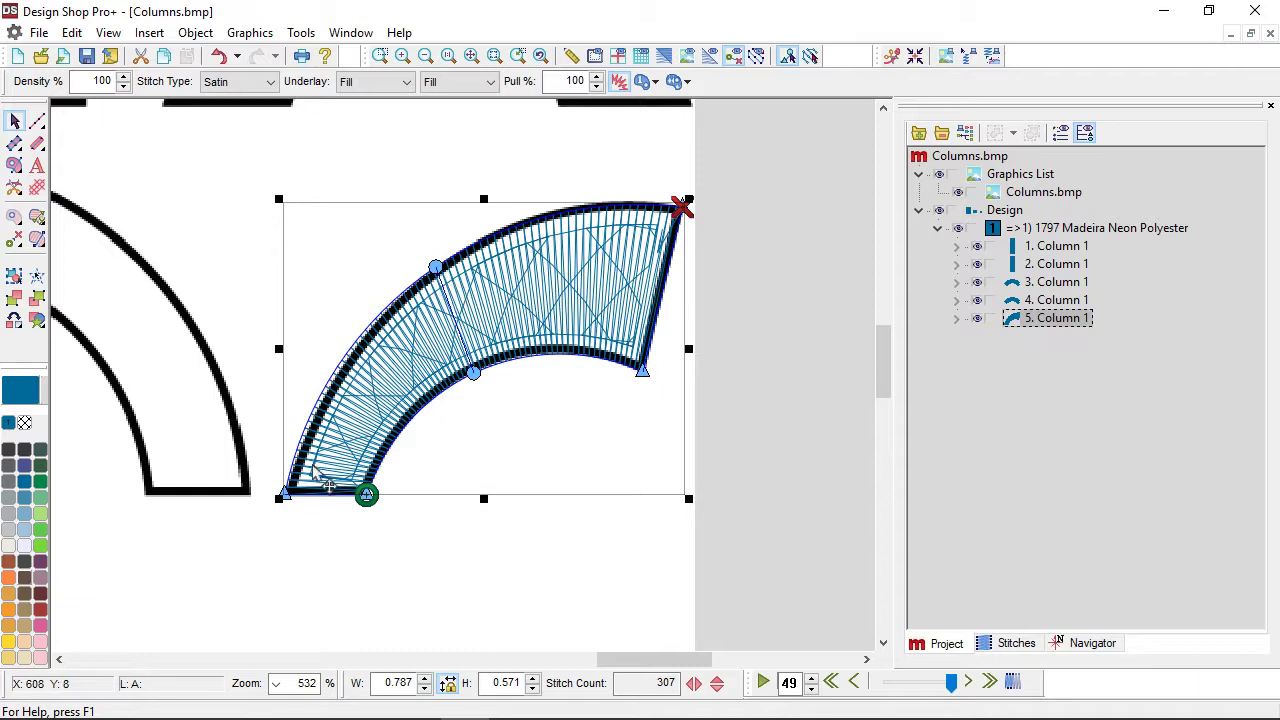
Bend the flared column's outer edge slightly inward between its narrow end and middle curve point to follow the outline, and deselect it.
left_click(286, 498)
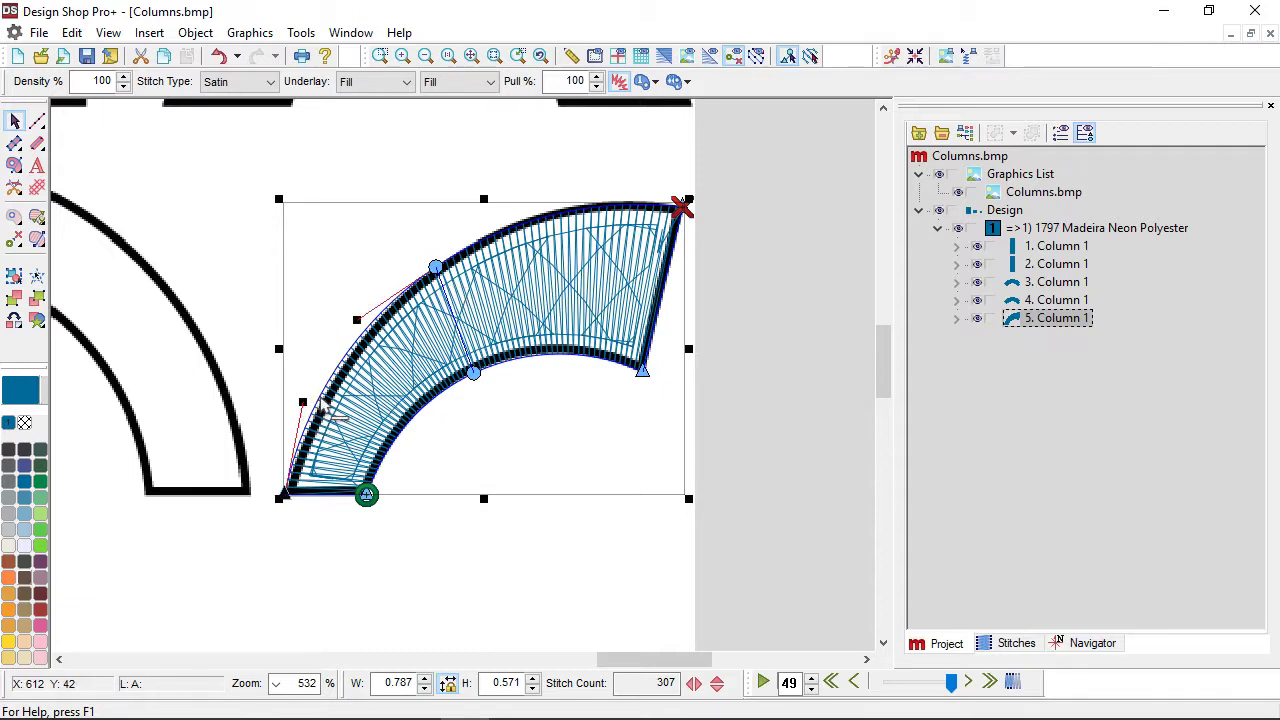
left_click_drag(323, 410, 327, 405)
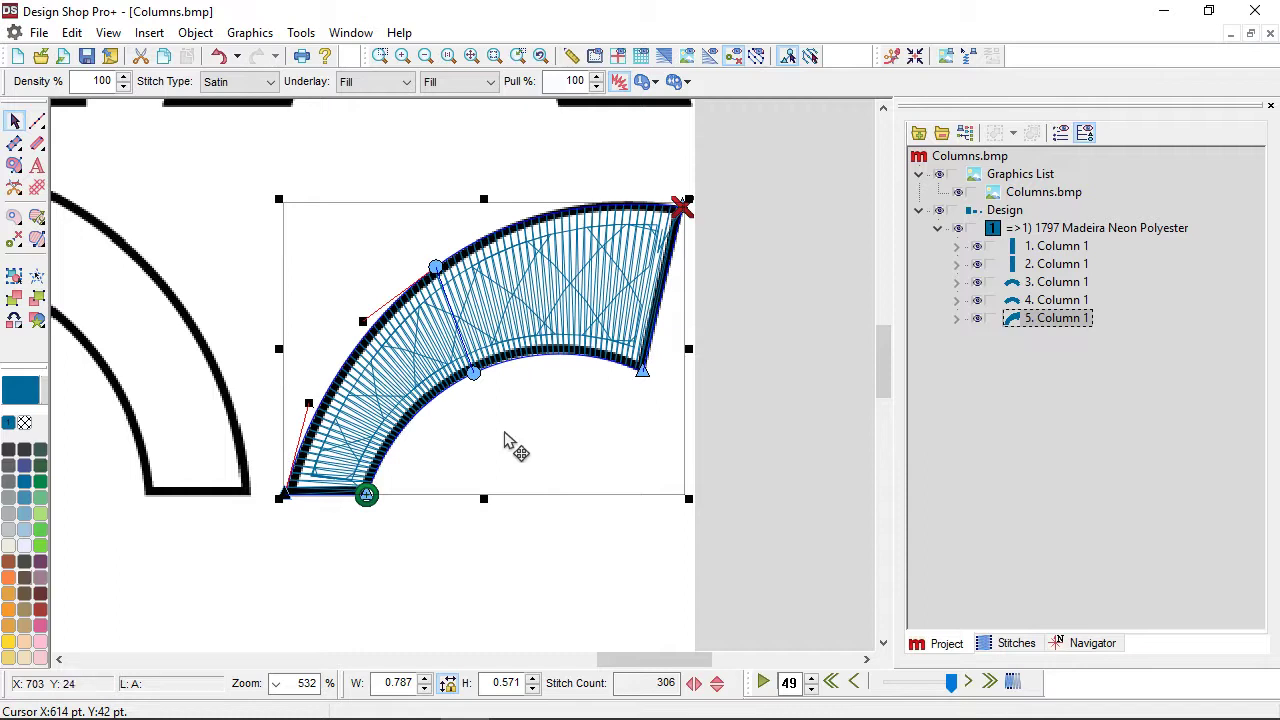
left_click(505, 440)
scroll(505, 440, "down", 5)
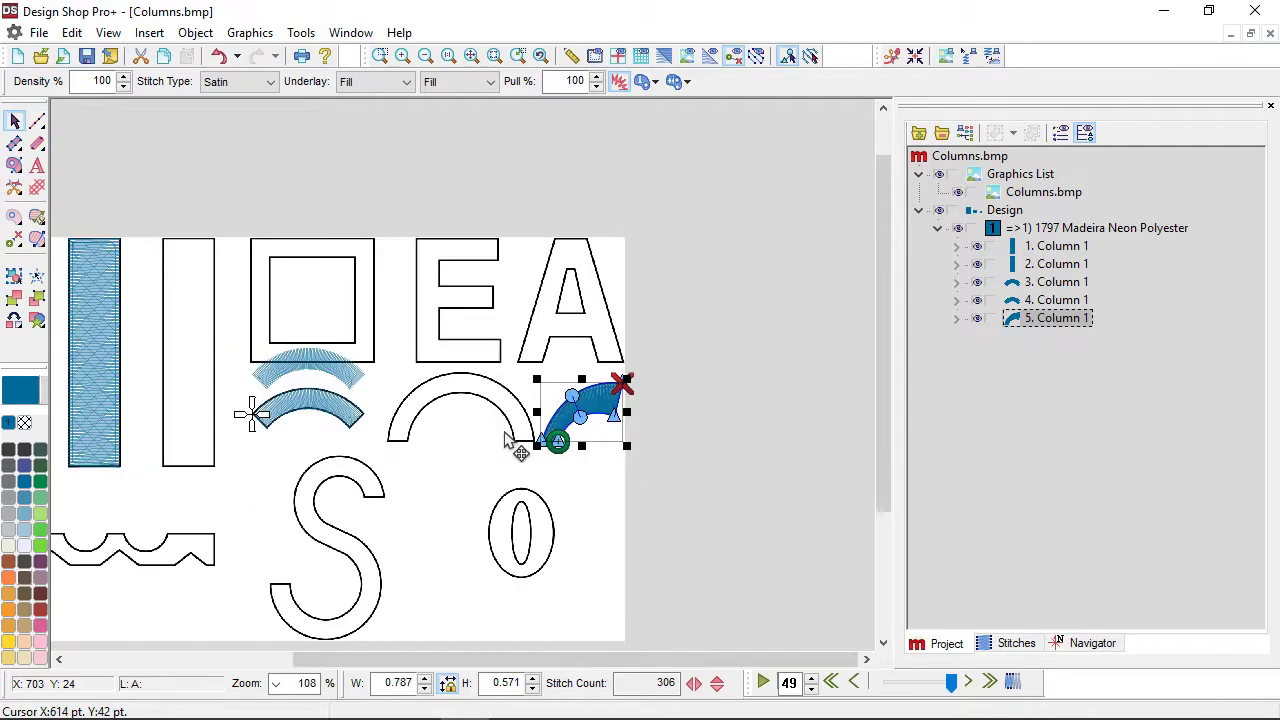
left_click(588, 498)
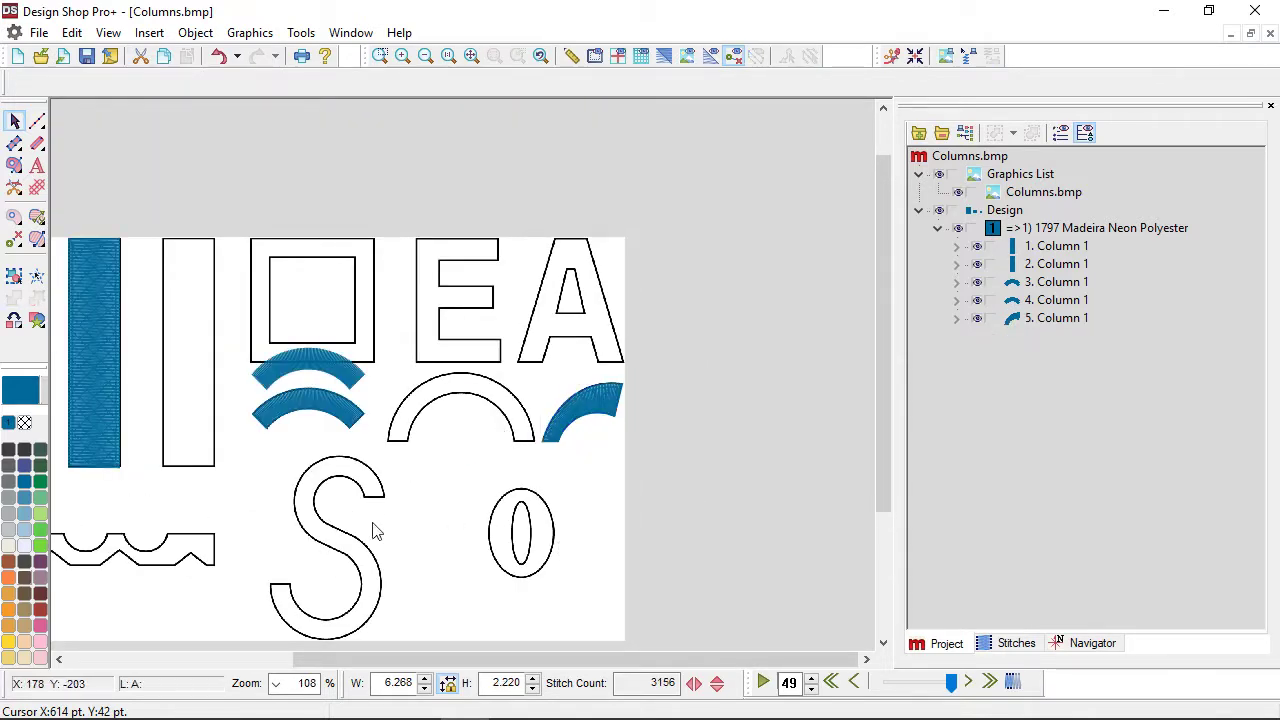
scroll(370, 535, "up", 5)
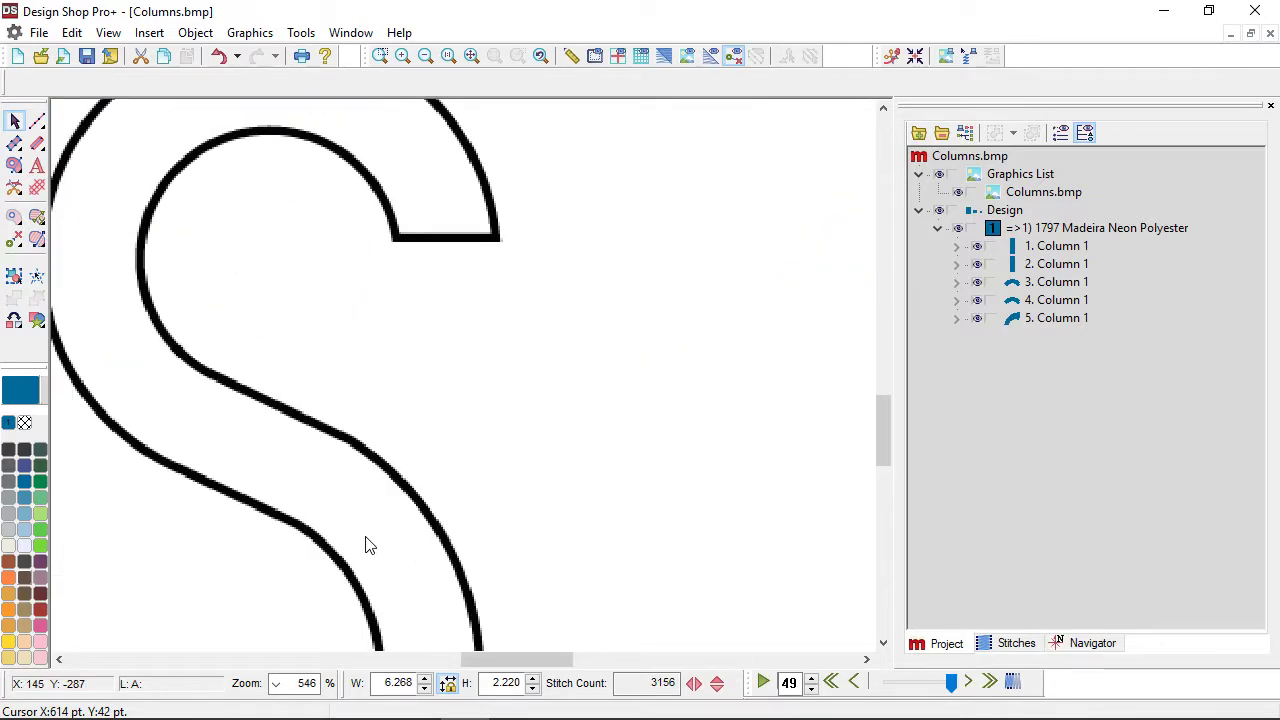
scroll(370, 545, "down", 2)
scroll(375, 540, "down", 4)
scroll(390, 523, "left", 2)
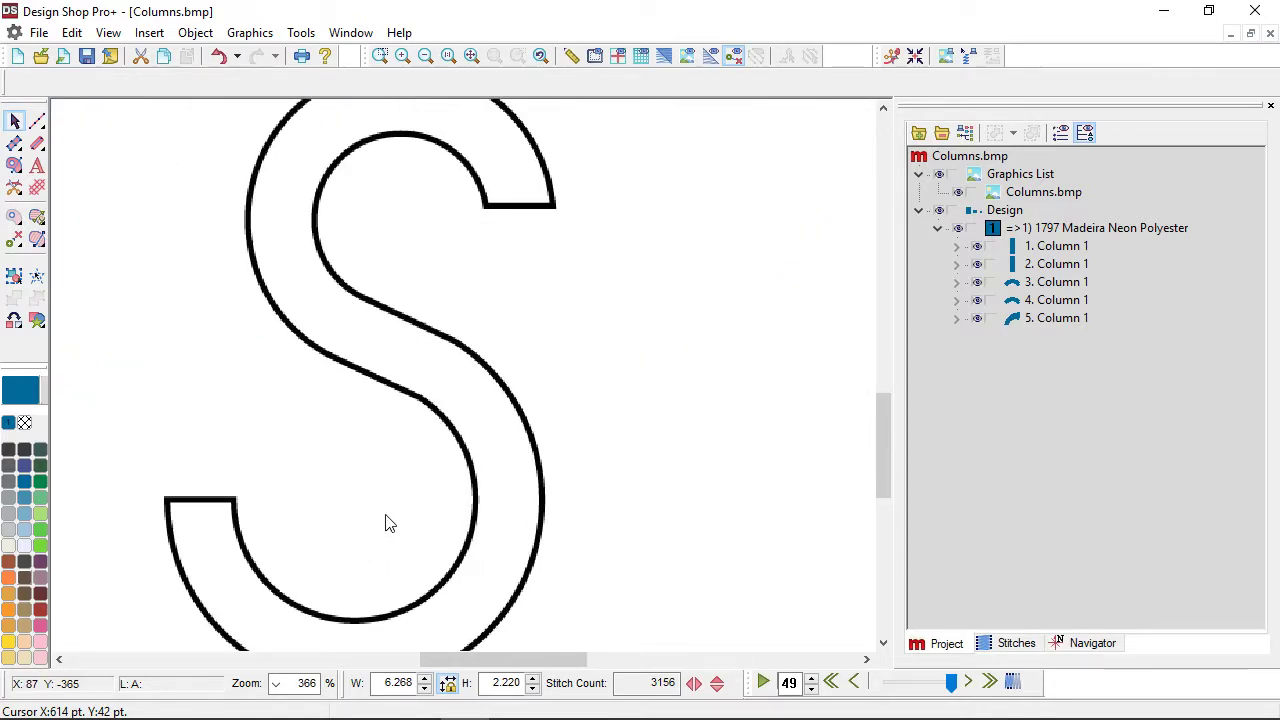
scroll(388, 523, "down", 1)
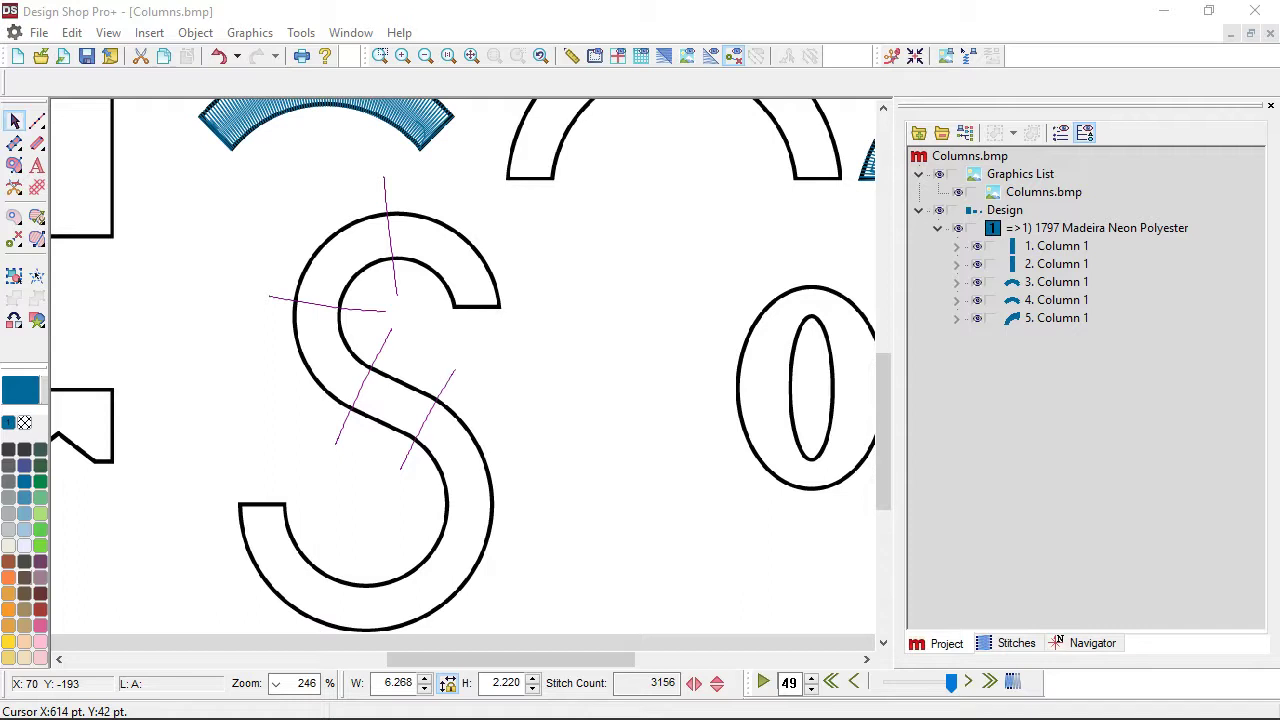
left_click(394, 556)
left_click(408, 517)
left_click(337, 549)
Start a Column 1 at the S outline's upper end, placing curve-point pairs at its top and left bend and a corner pair where the diagonal begins.
left_click(16, 144)
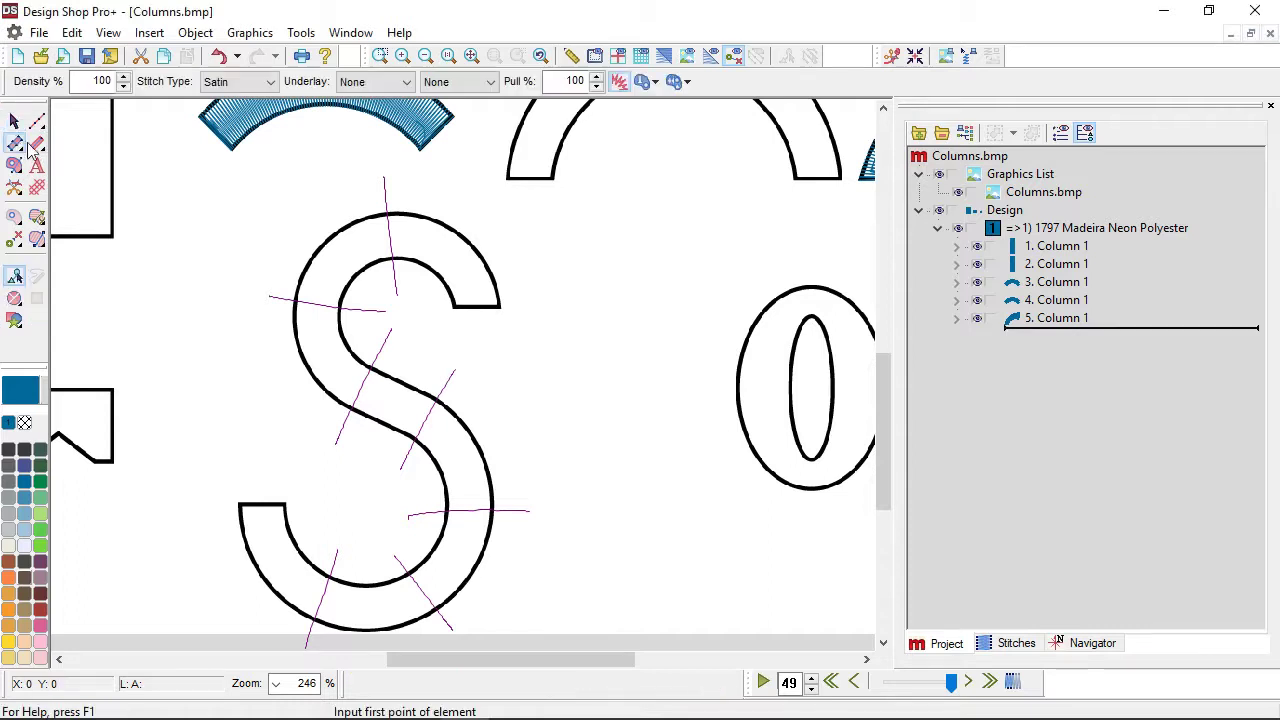
left_click(452, 307)
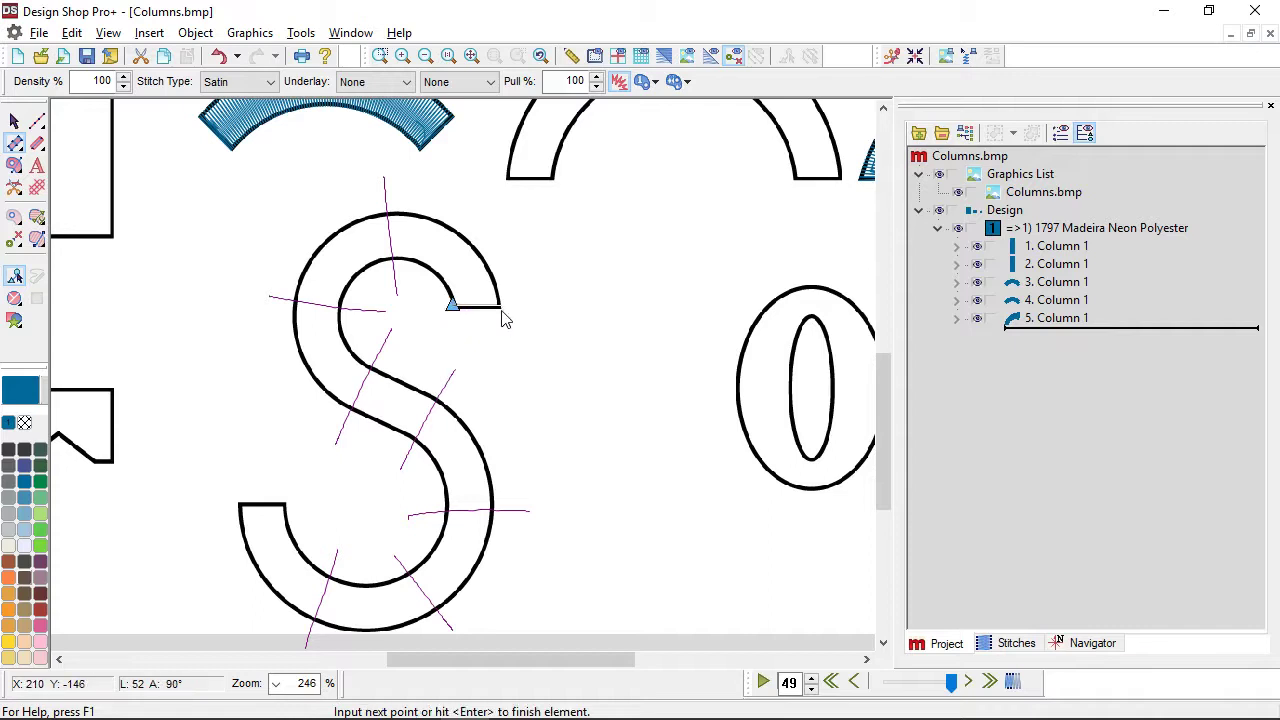
left_click(500, 312)
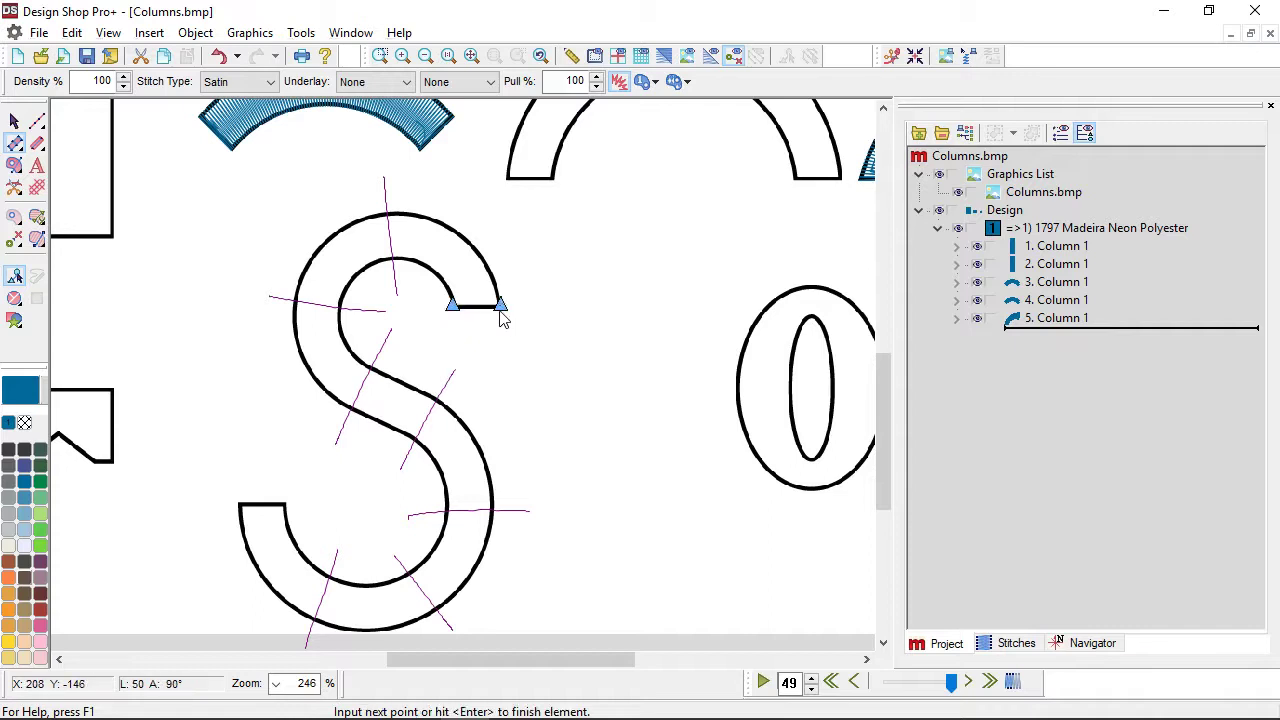
left_click(391, 257)
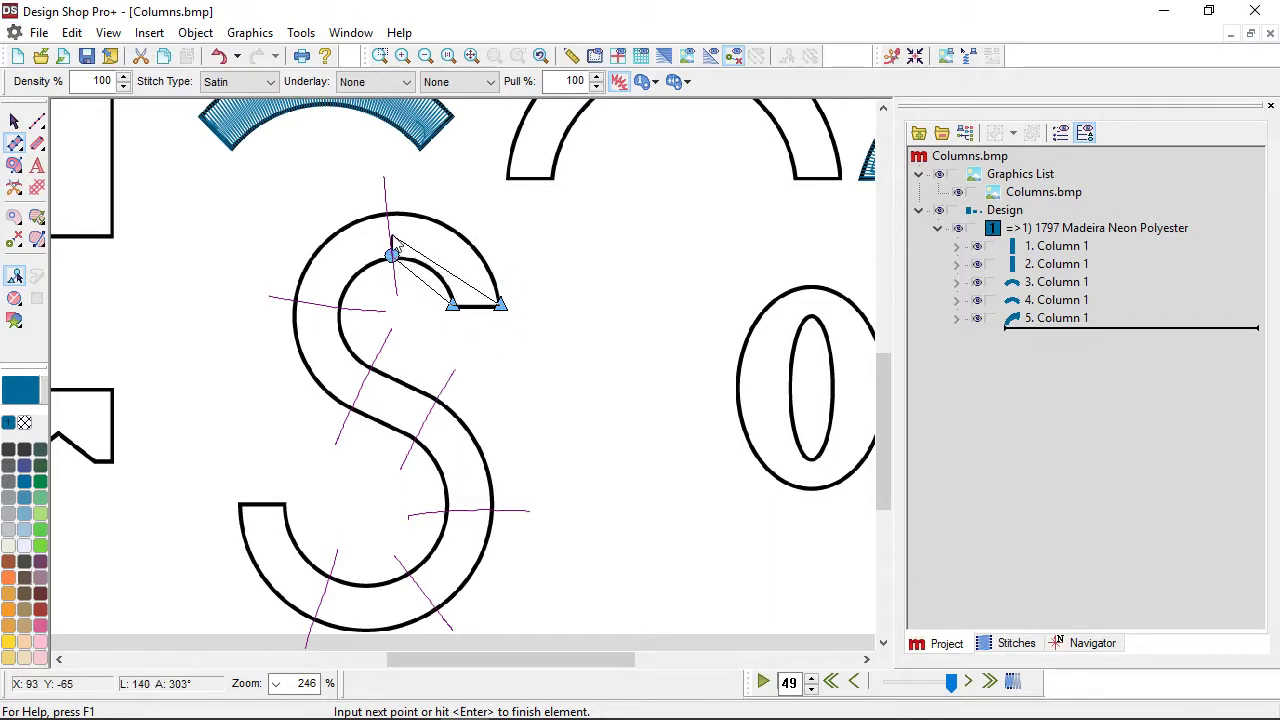
left_click(386, 213)
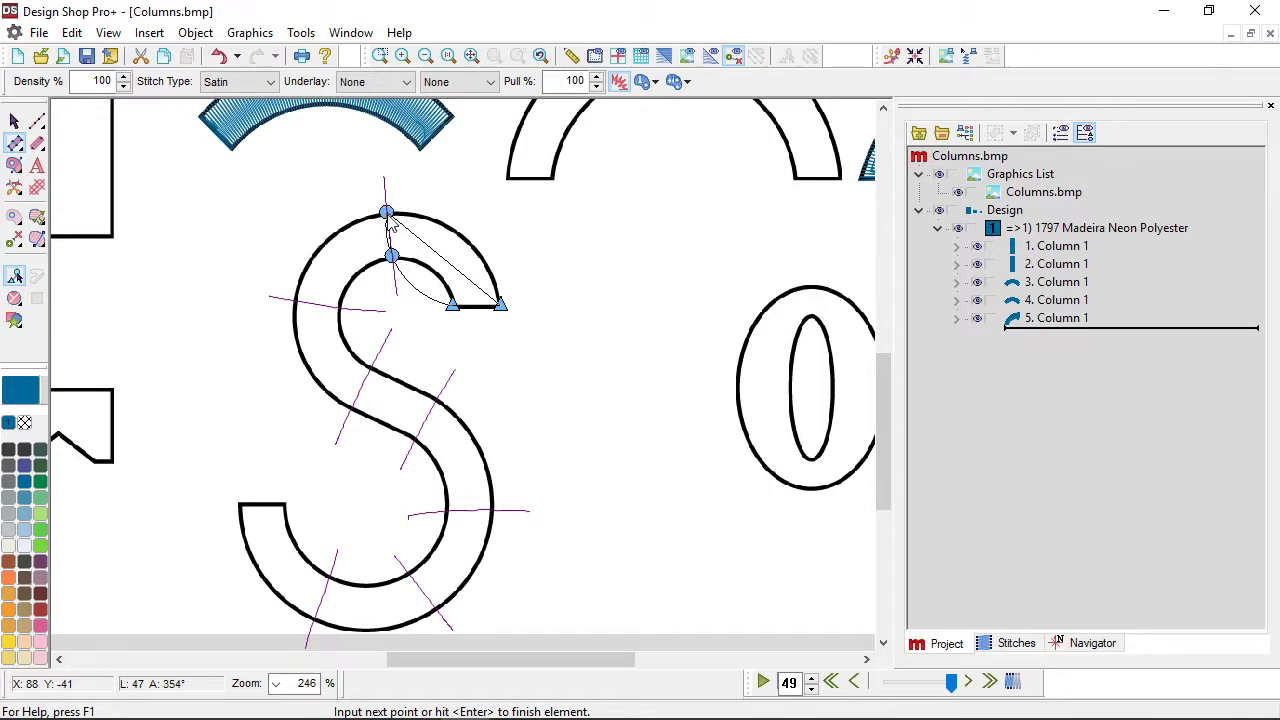
left_click(340, 305)
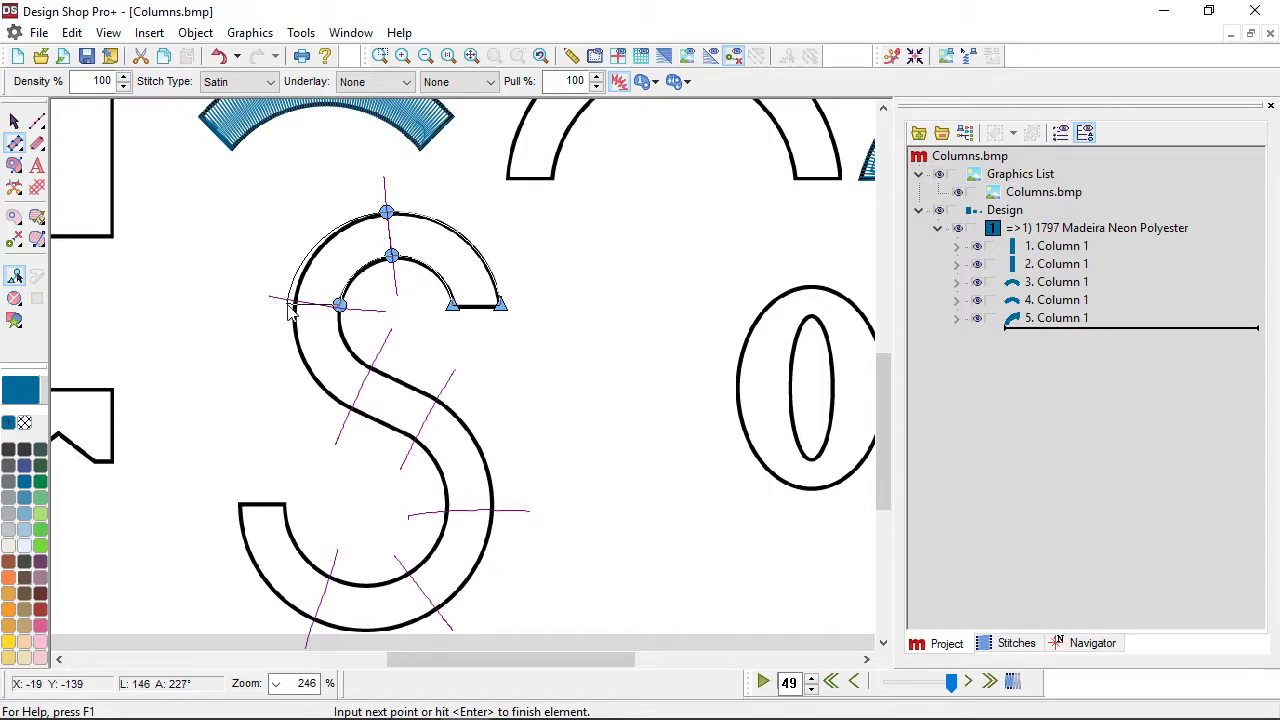
left_click(293, 297)
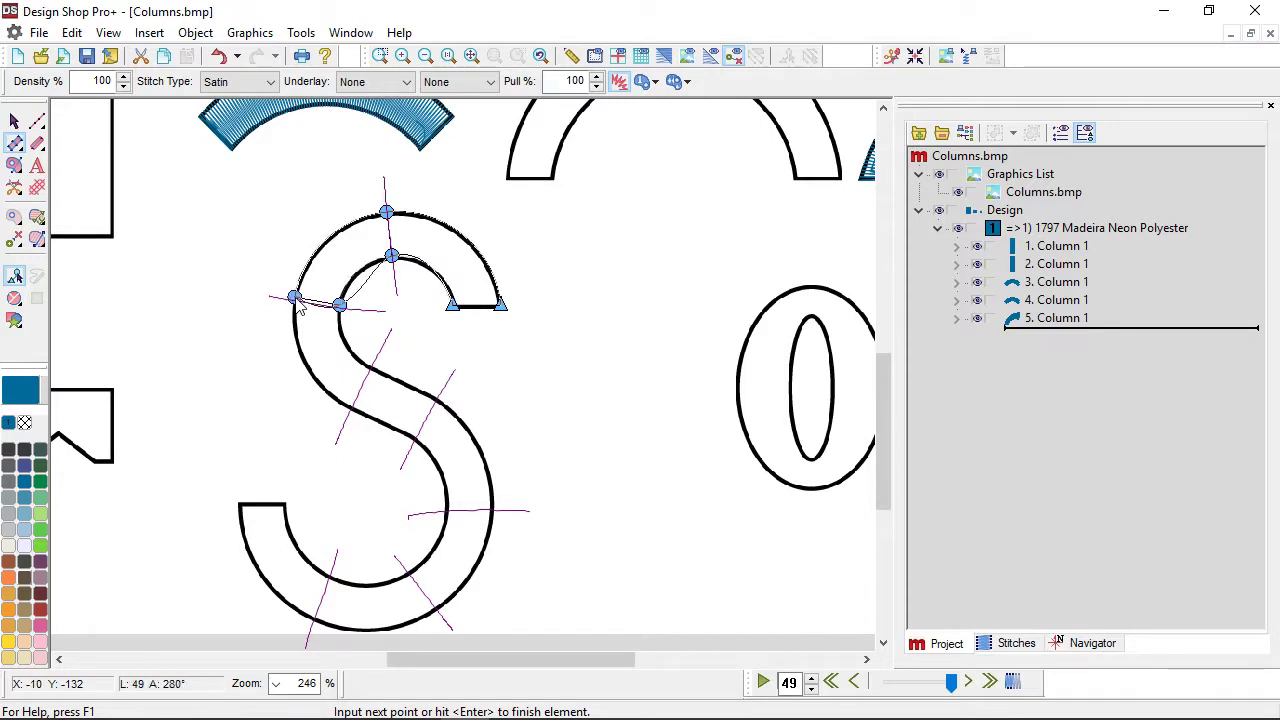
left_click(371, 364)
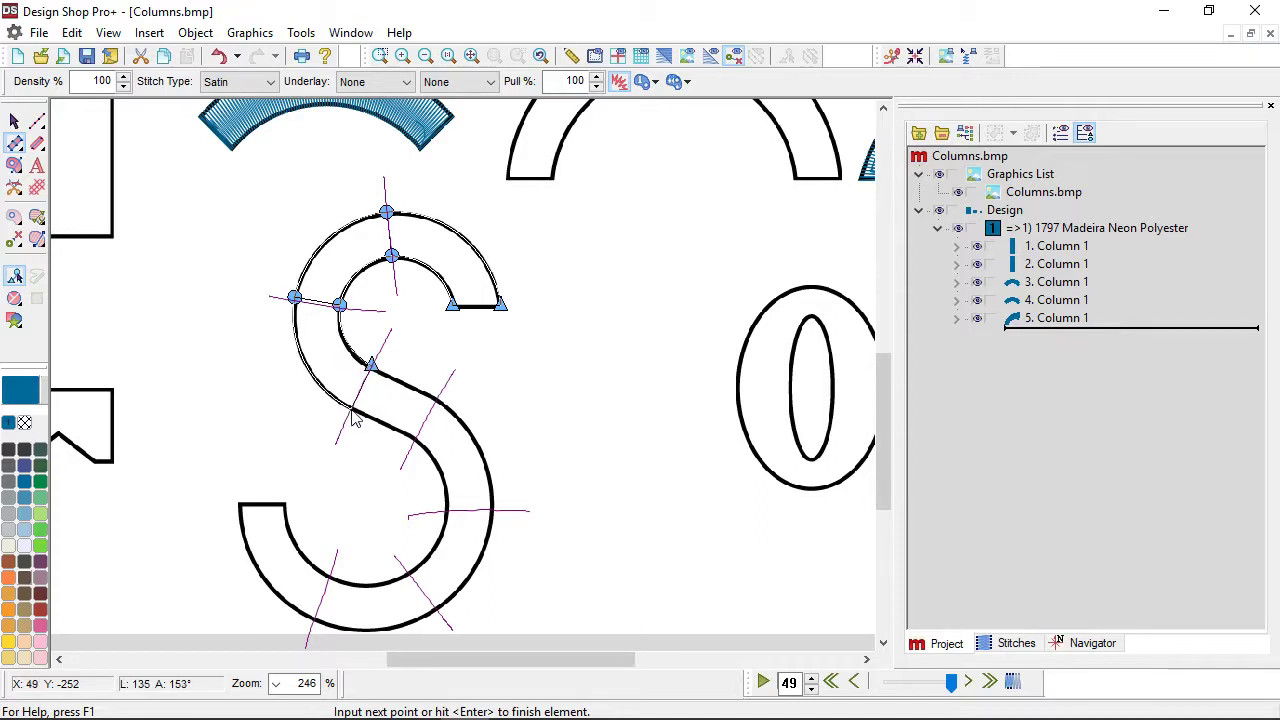
left_click(350, 408)
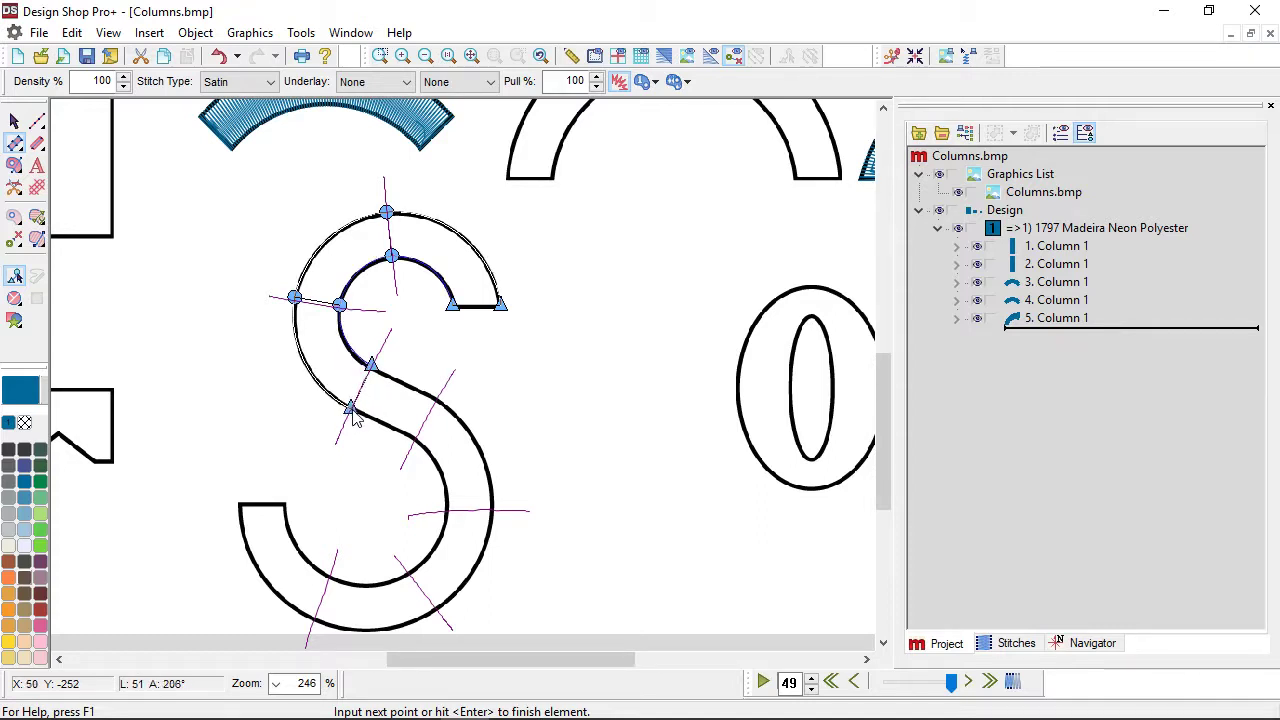
Extend the S column with a corner pair at the diagonal's lower end and curve-point pairs at the lower bowl's right side and lower right.
left_click(435, 399)
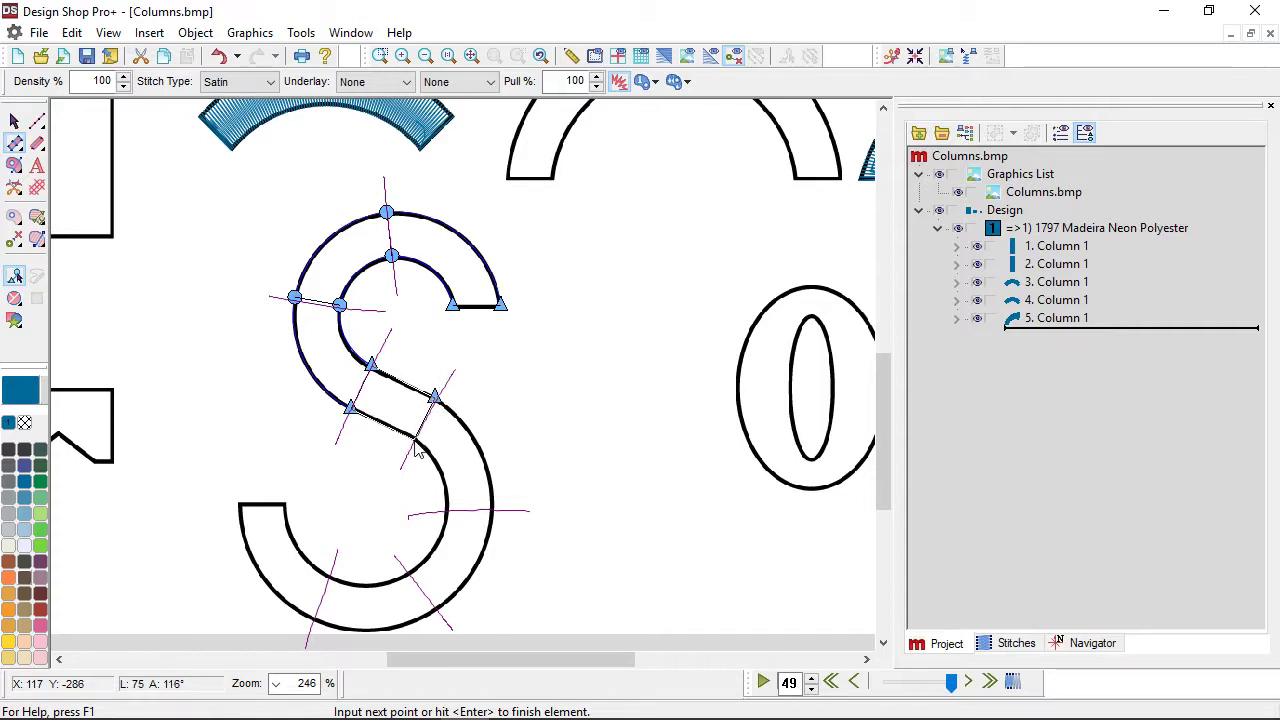
left_click(414, 439)
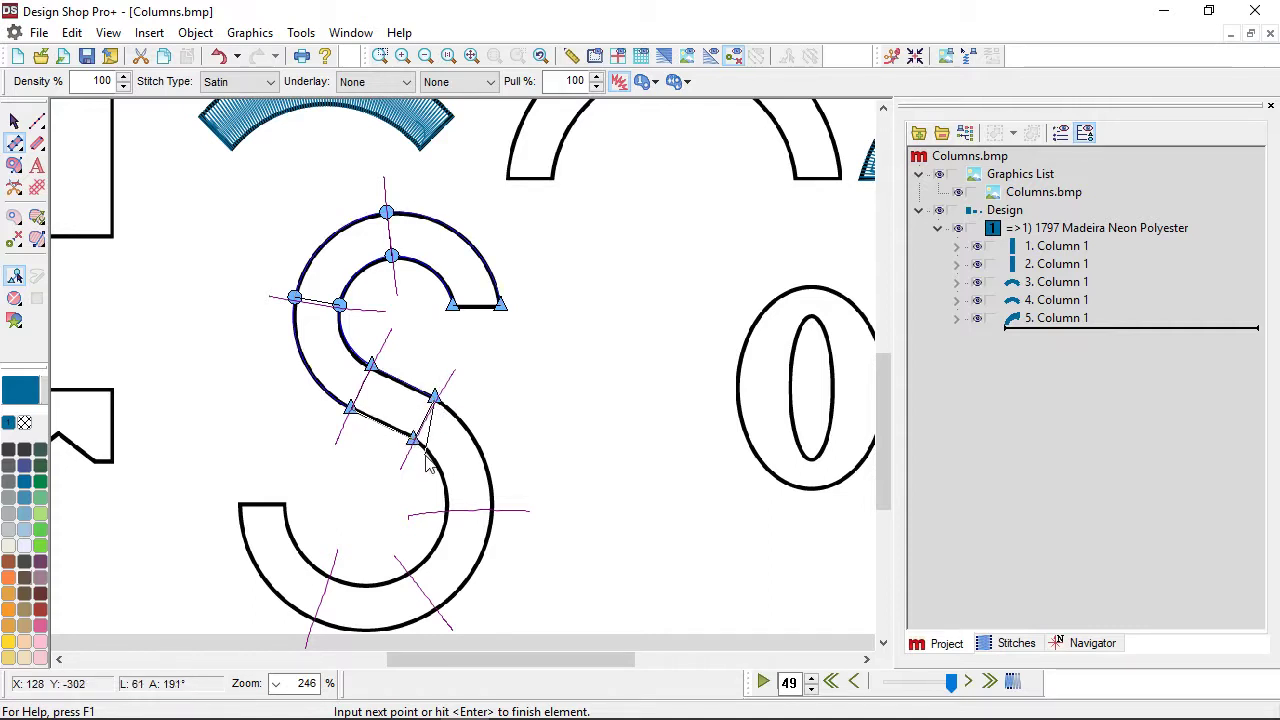
left_click(491, 508)
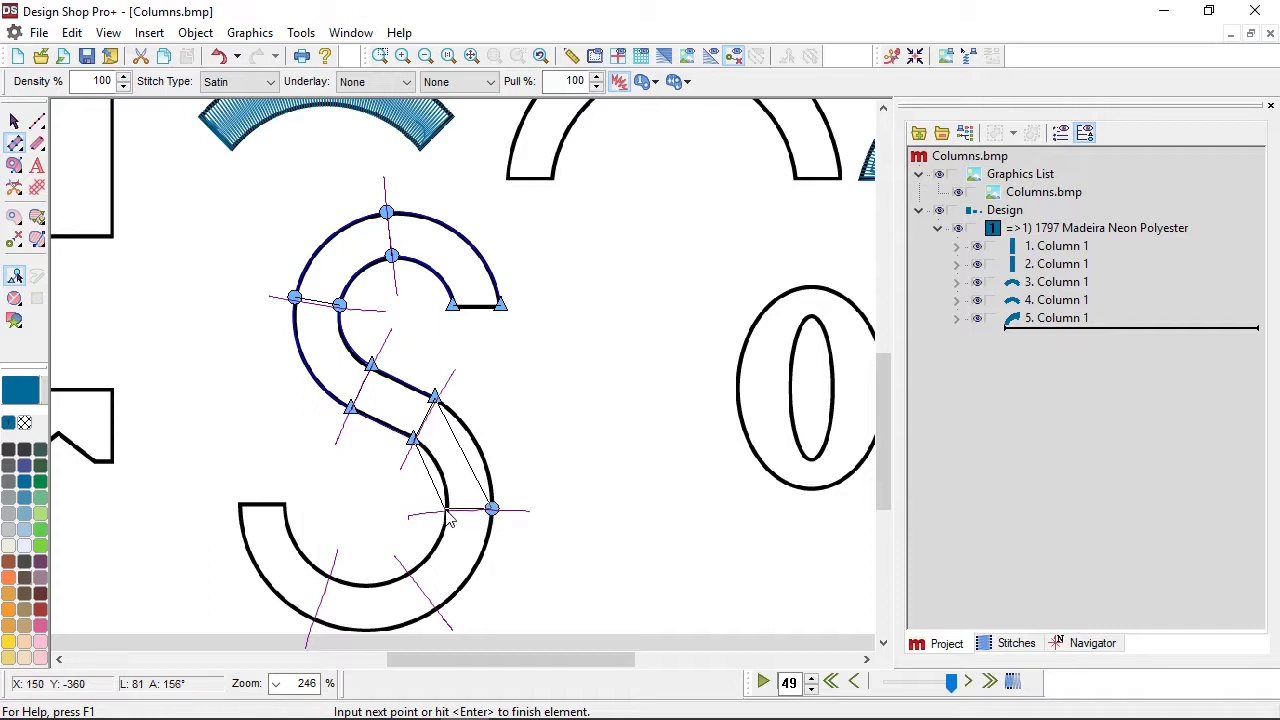
left_click(448, 510)
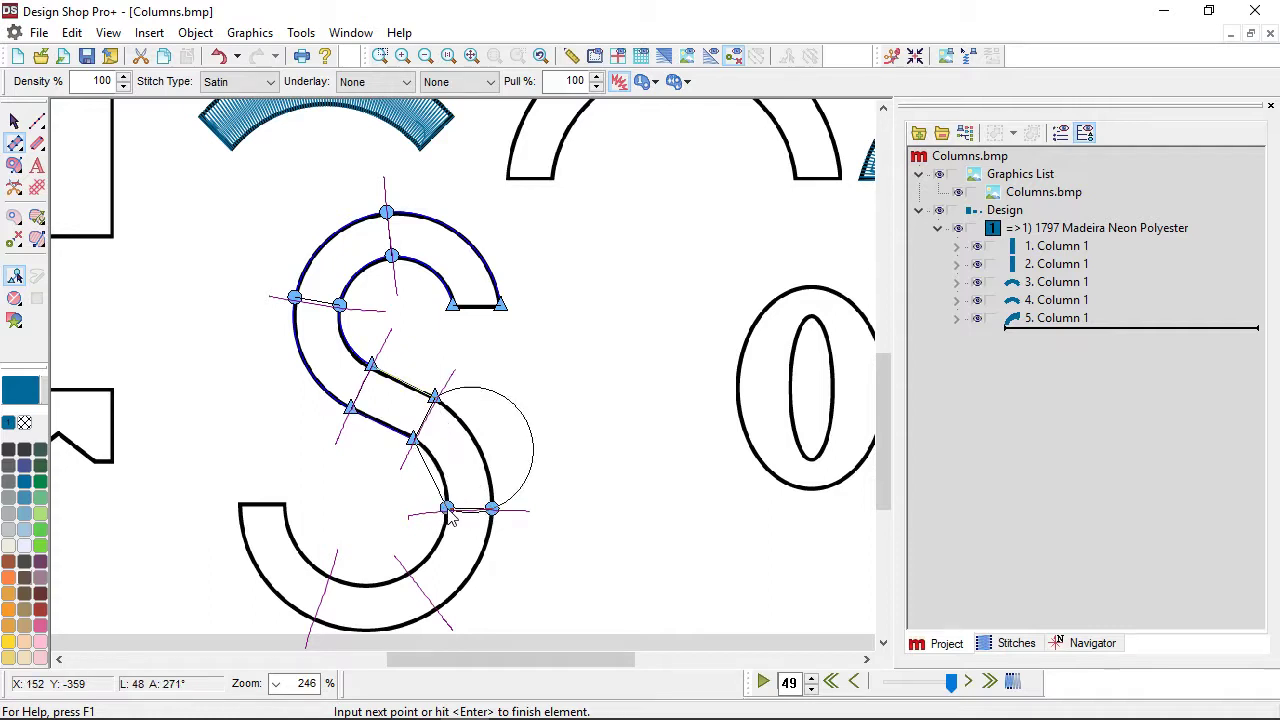
left_click(434, 609)
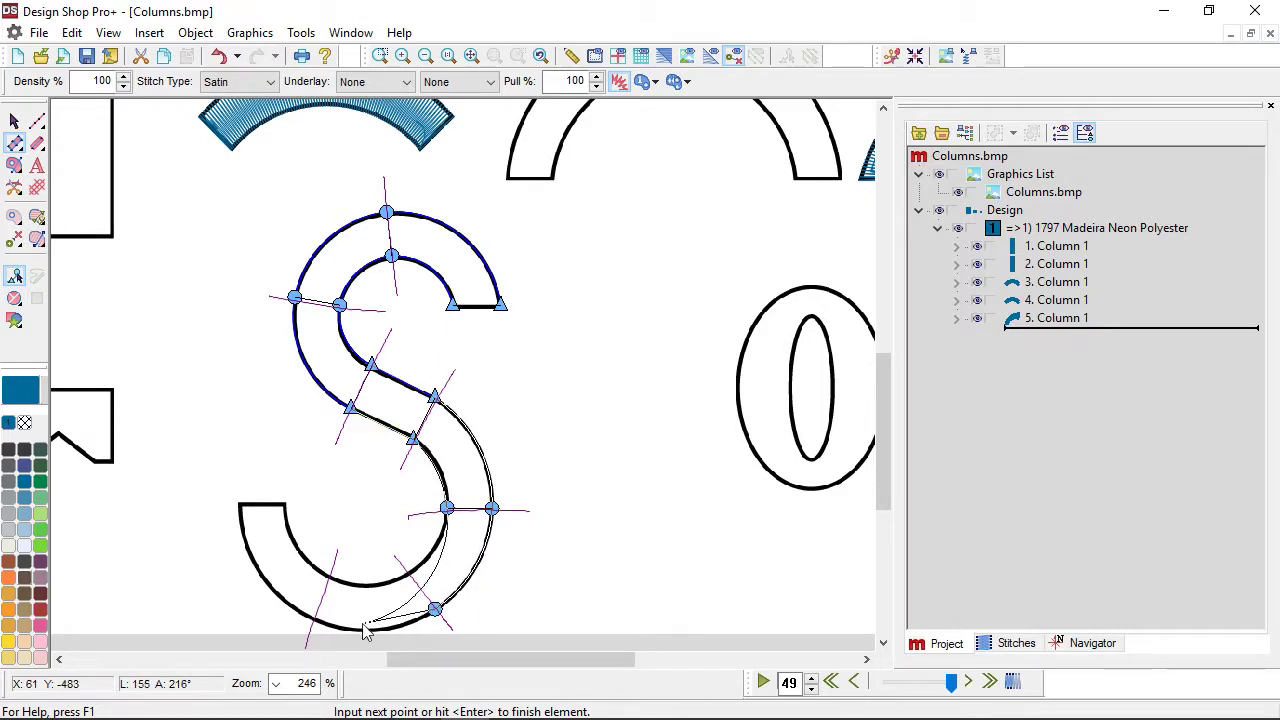
left_click(407, 574)
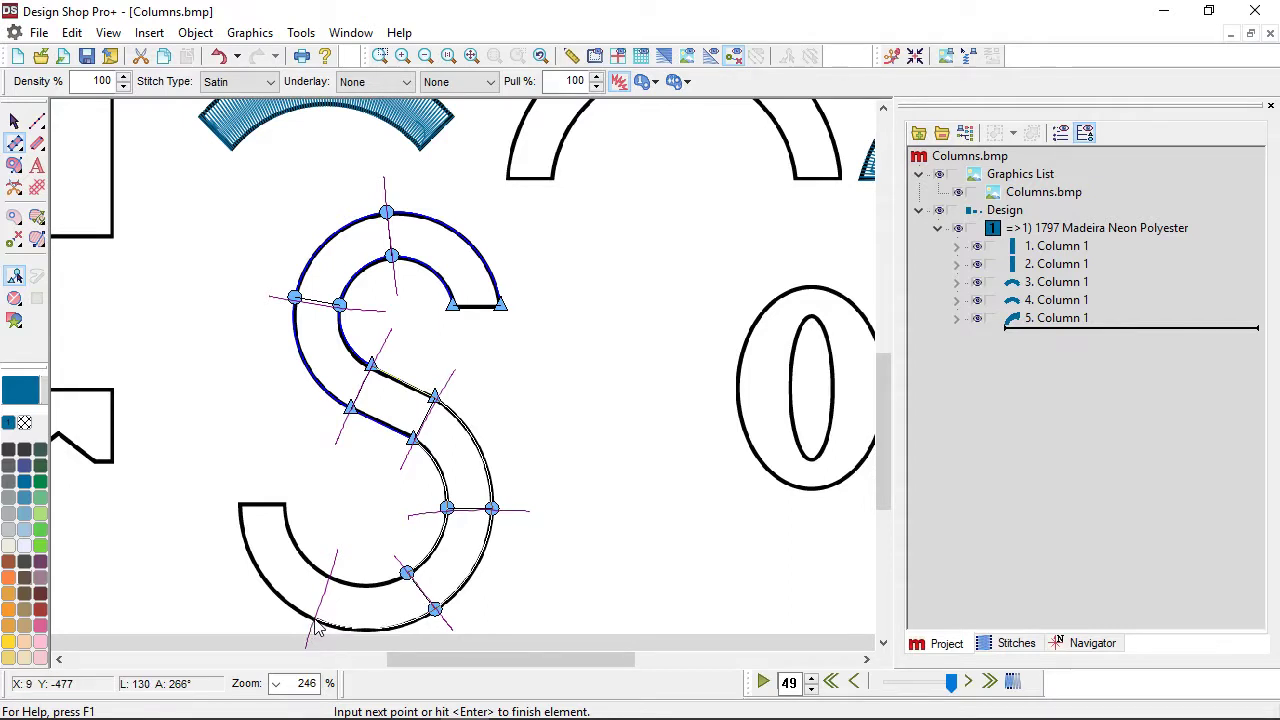
Complete the S column with a curve-point pair at the lower left of the bowl and a corner pair at its lower end, generating the stitches.
left_click(314, 617)
left_click(331, 577)
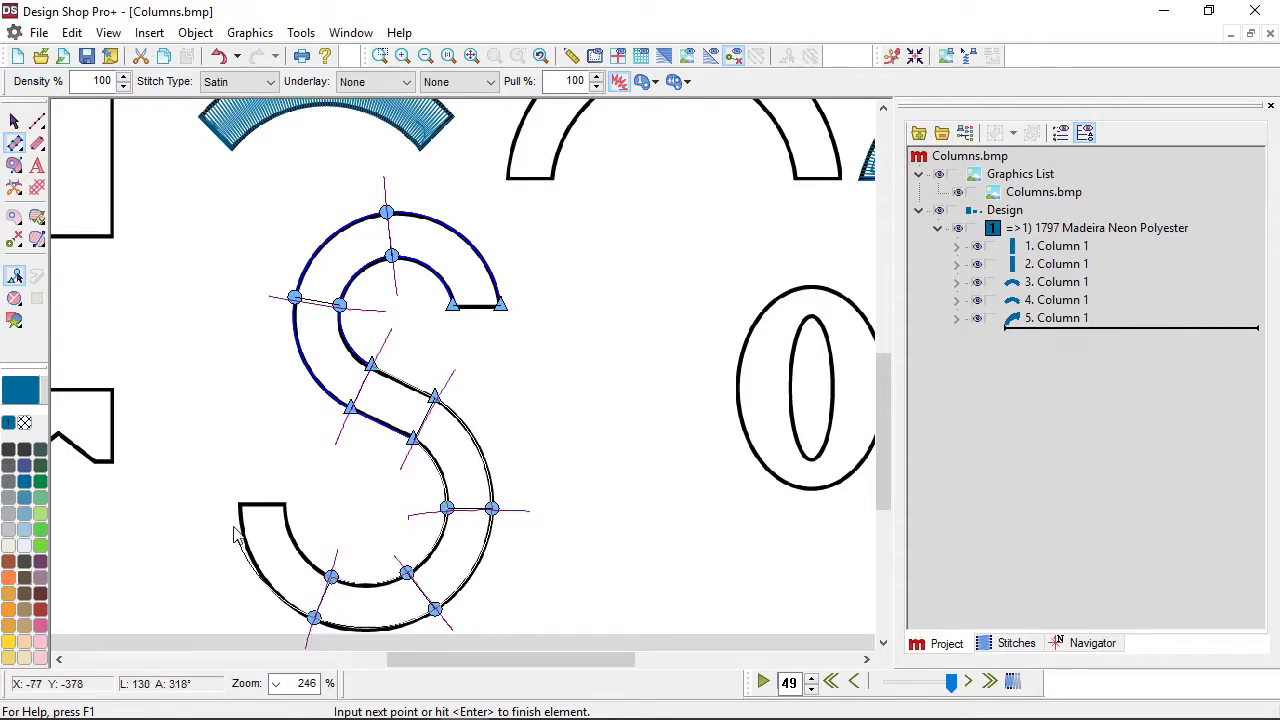
left_click(237, 504)
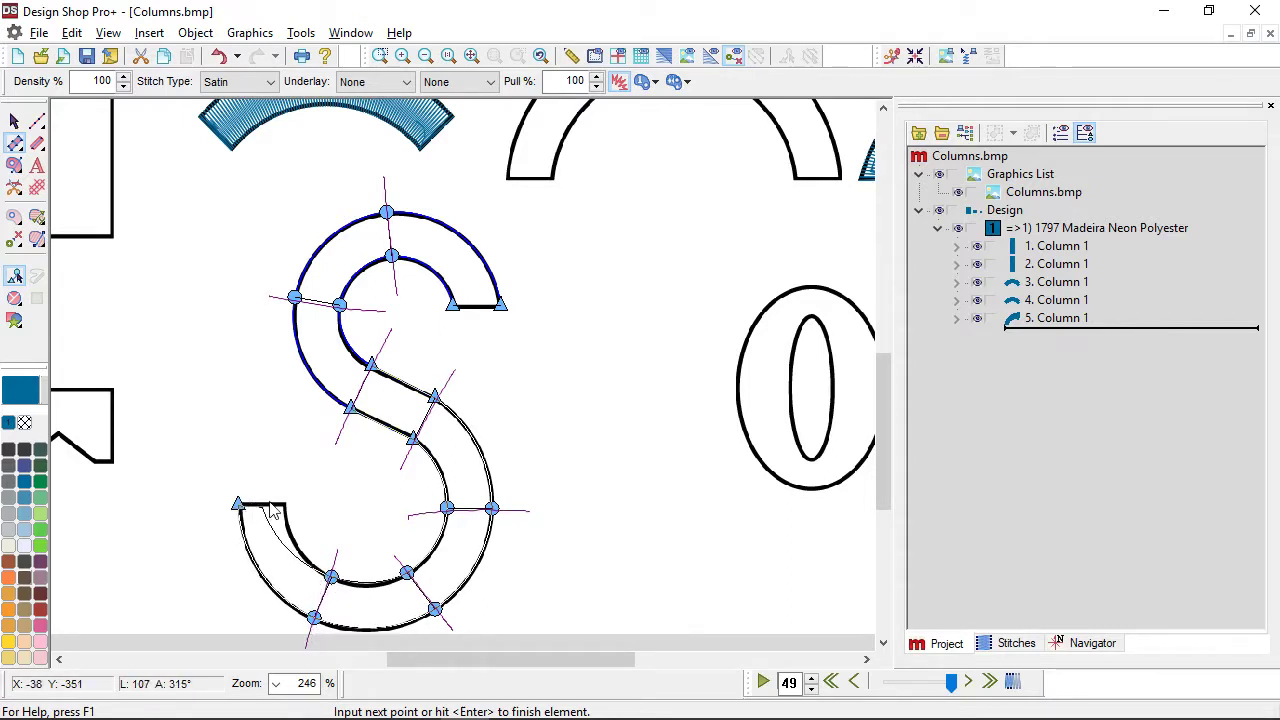
left_click(284, 504)
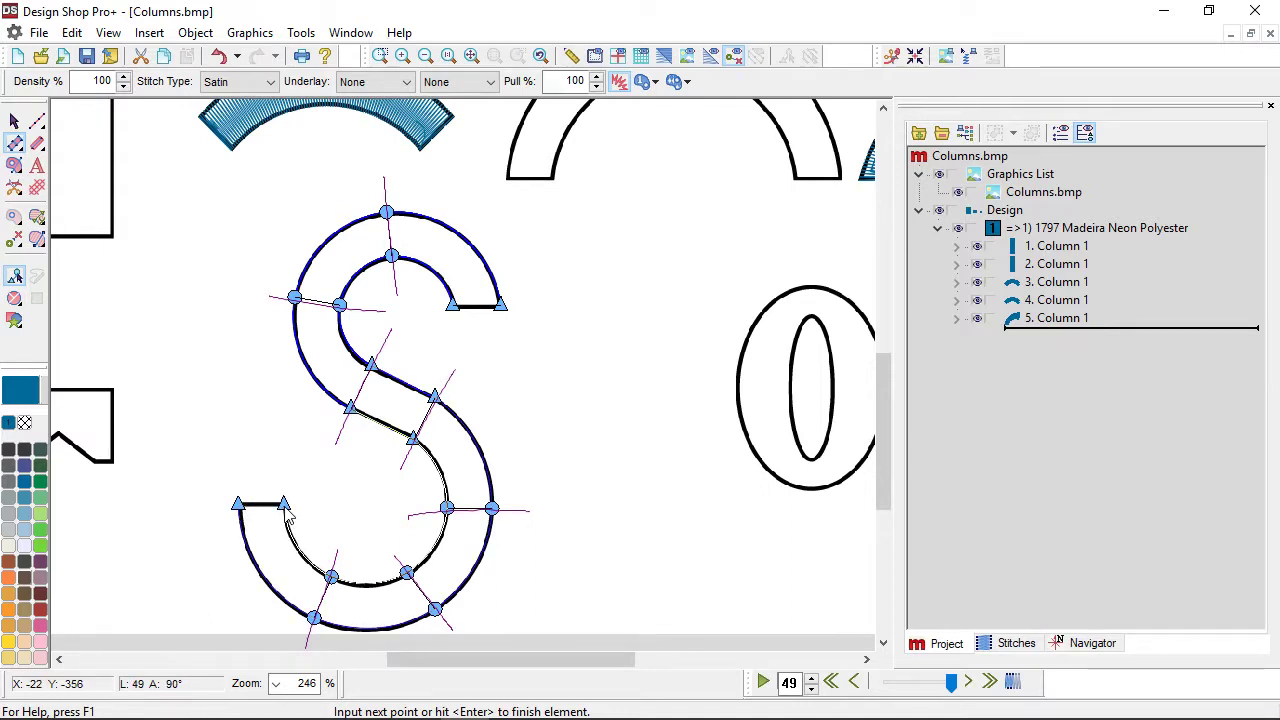
key("Return")
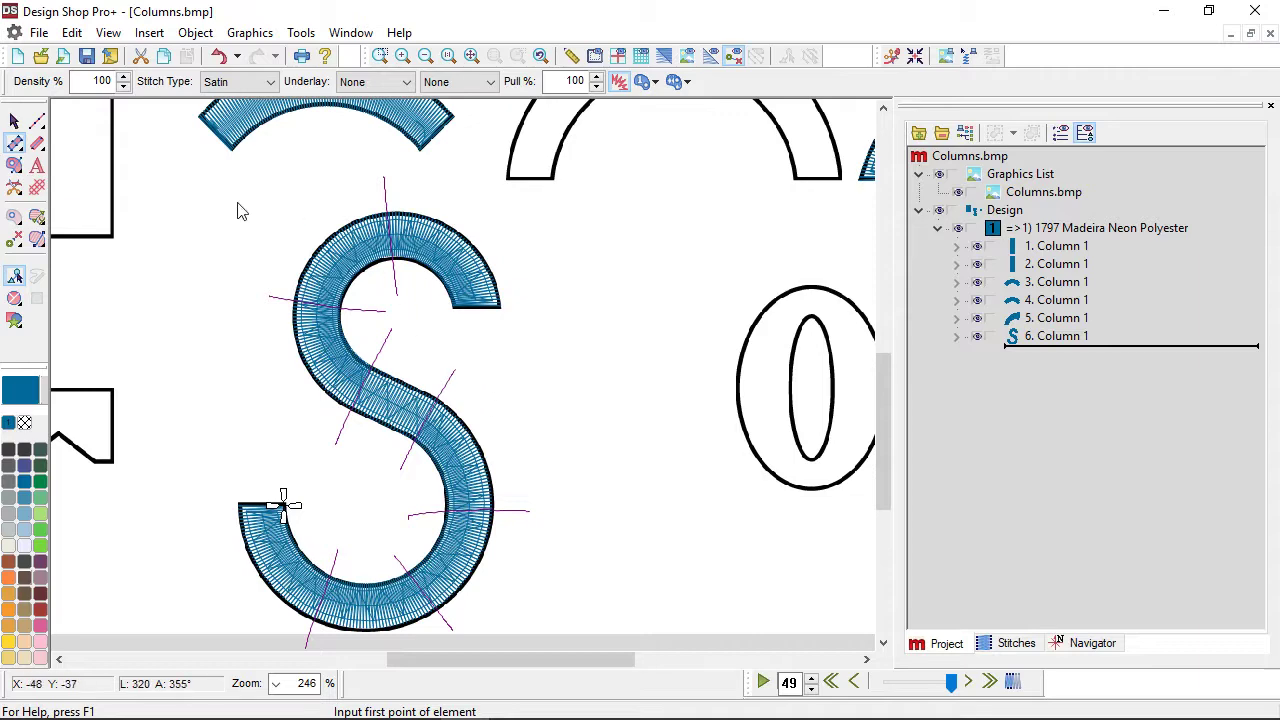
left_click(15, 120)
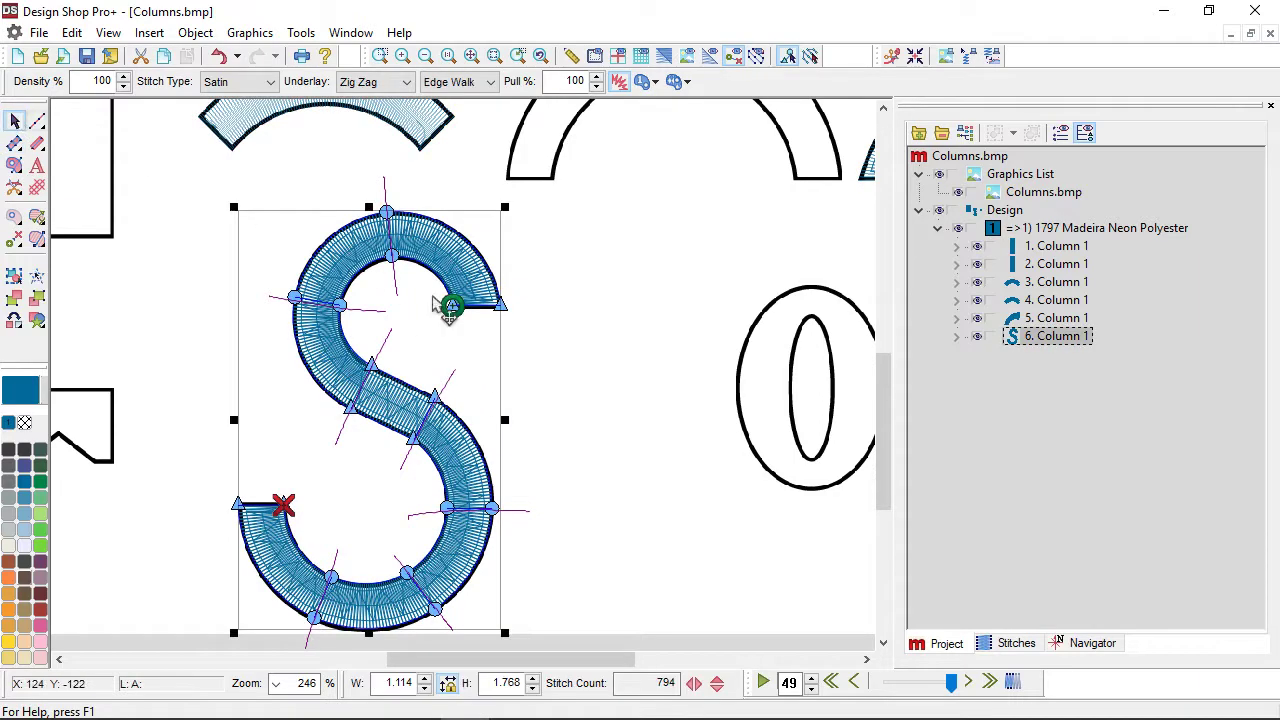
Deselect the S and start a Column 1 at the notched bar's right edge, adding a corner pair at the first lower notch's right foot.
scroll(506, 437, "down", 1)
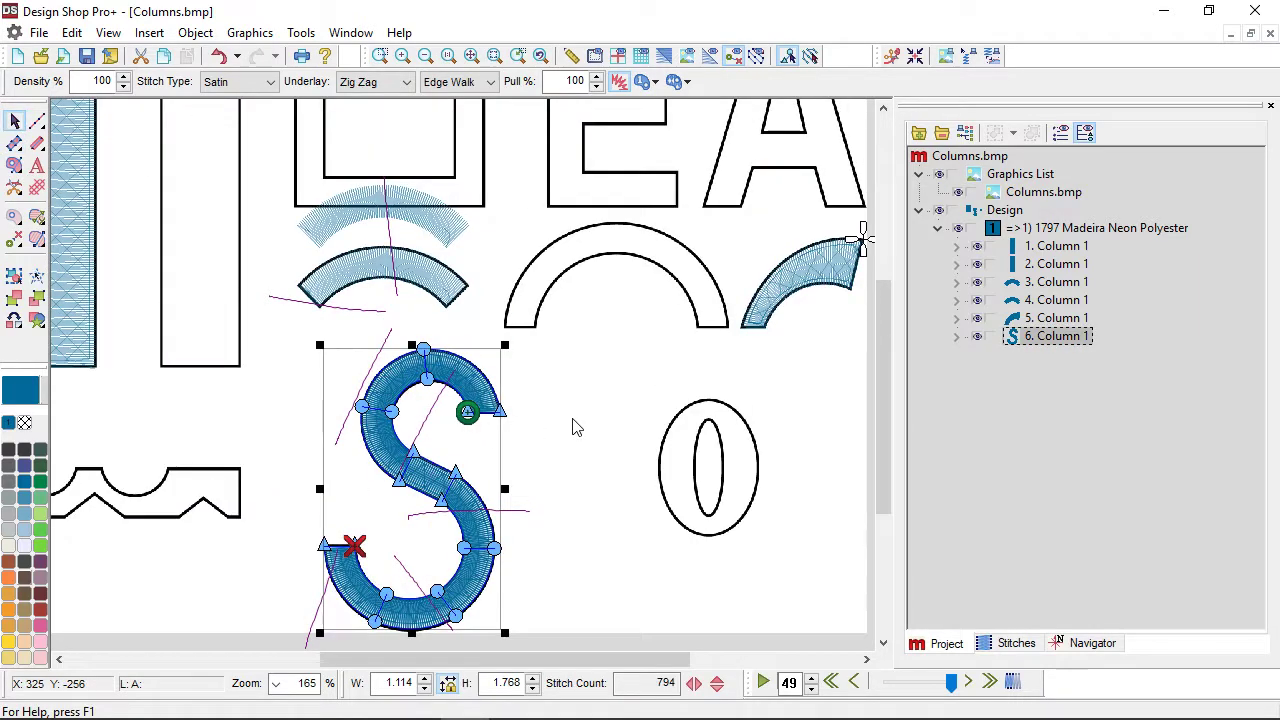
scroll(222, 472, "left", 2)
scroll(222, 472, "left", 4)
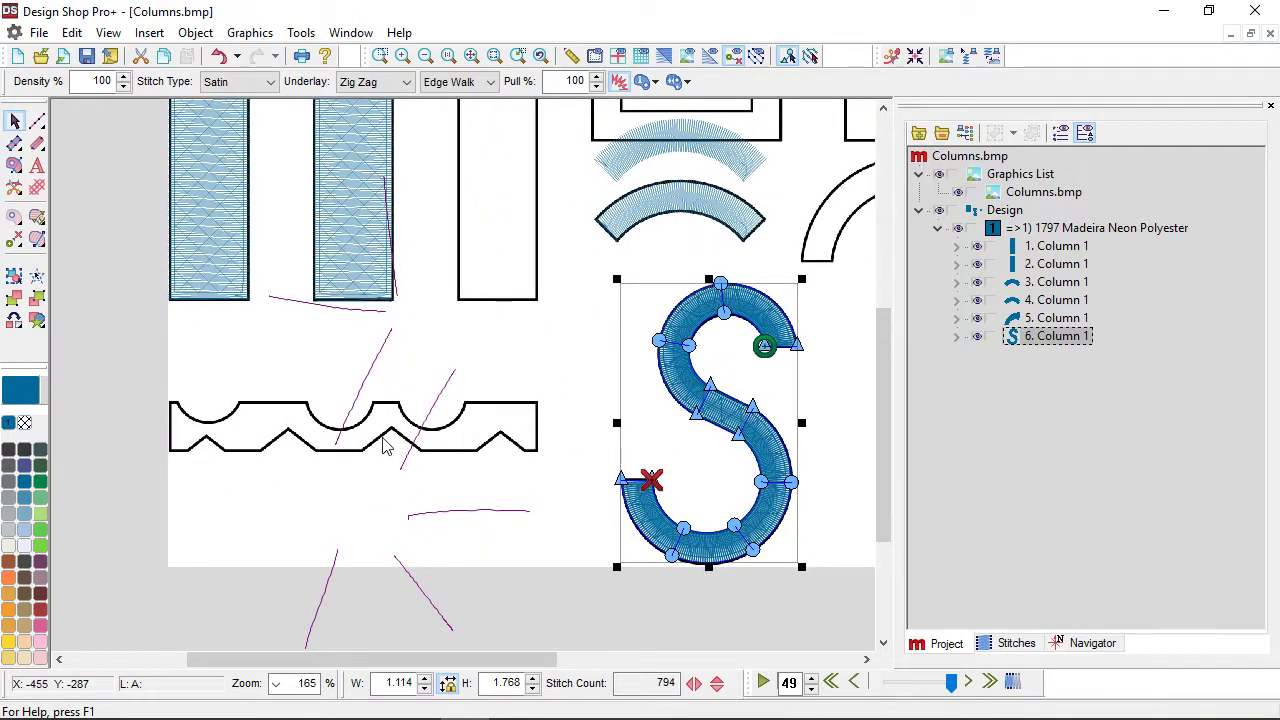
scroll(371, 443, "up", 1)
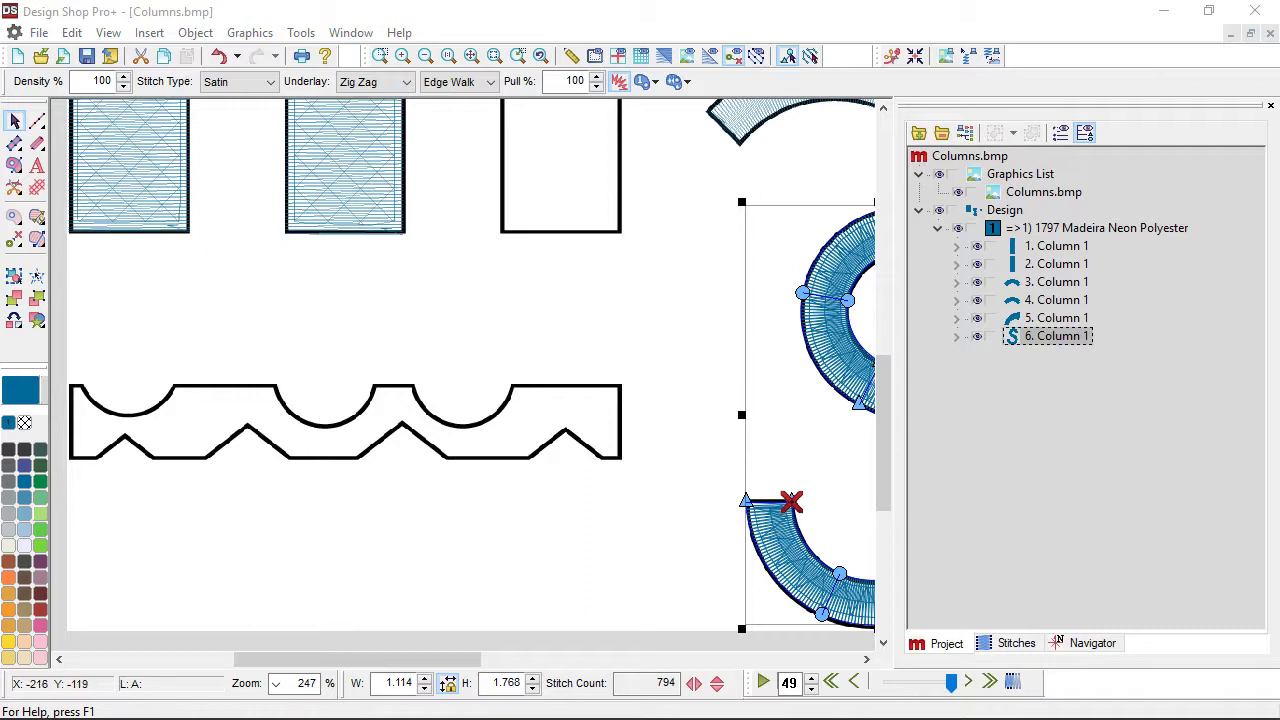
key("Escape")
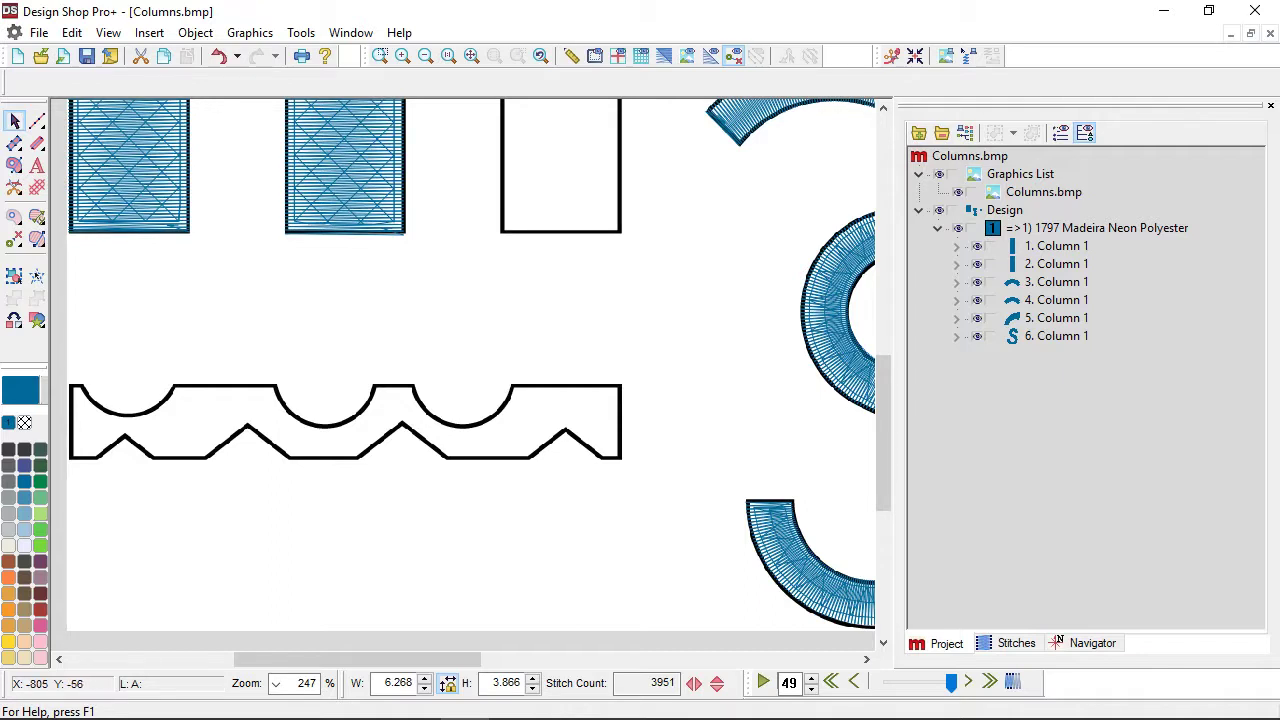
left_click(14, 143)
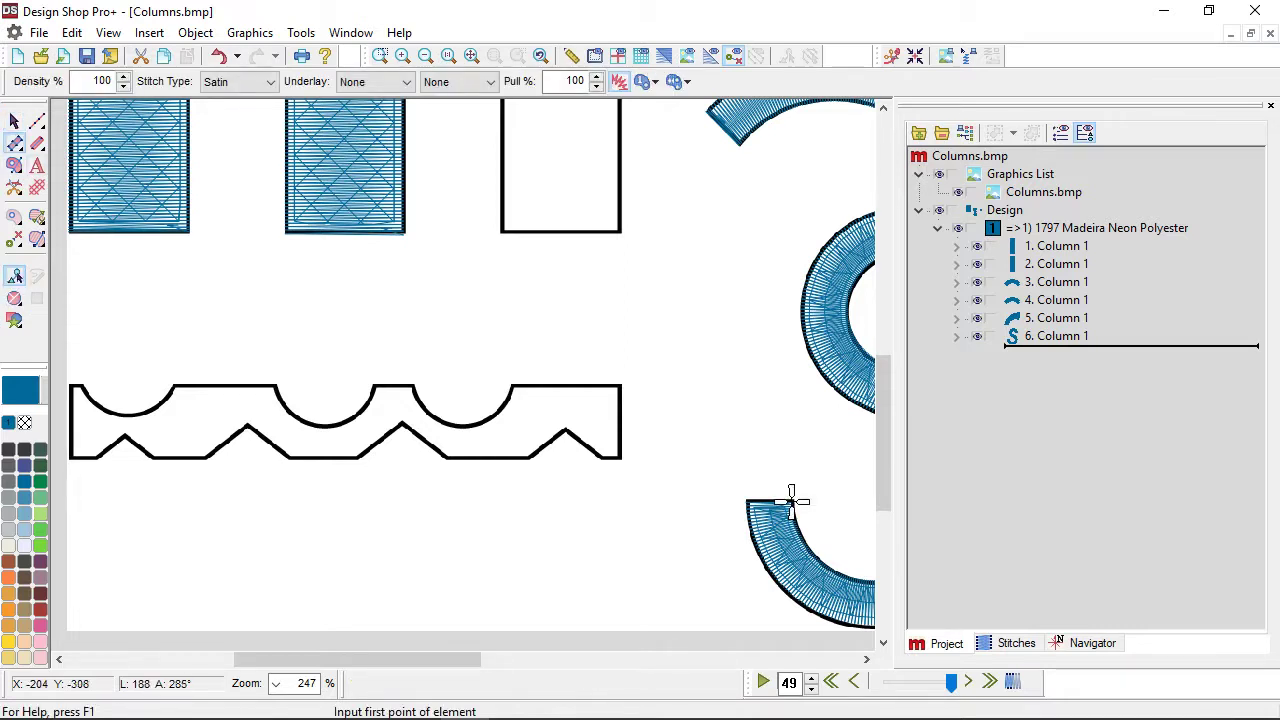
left_click(621, 456)
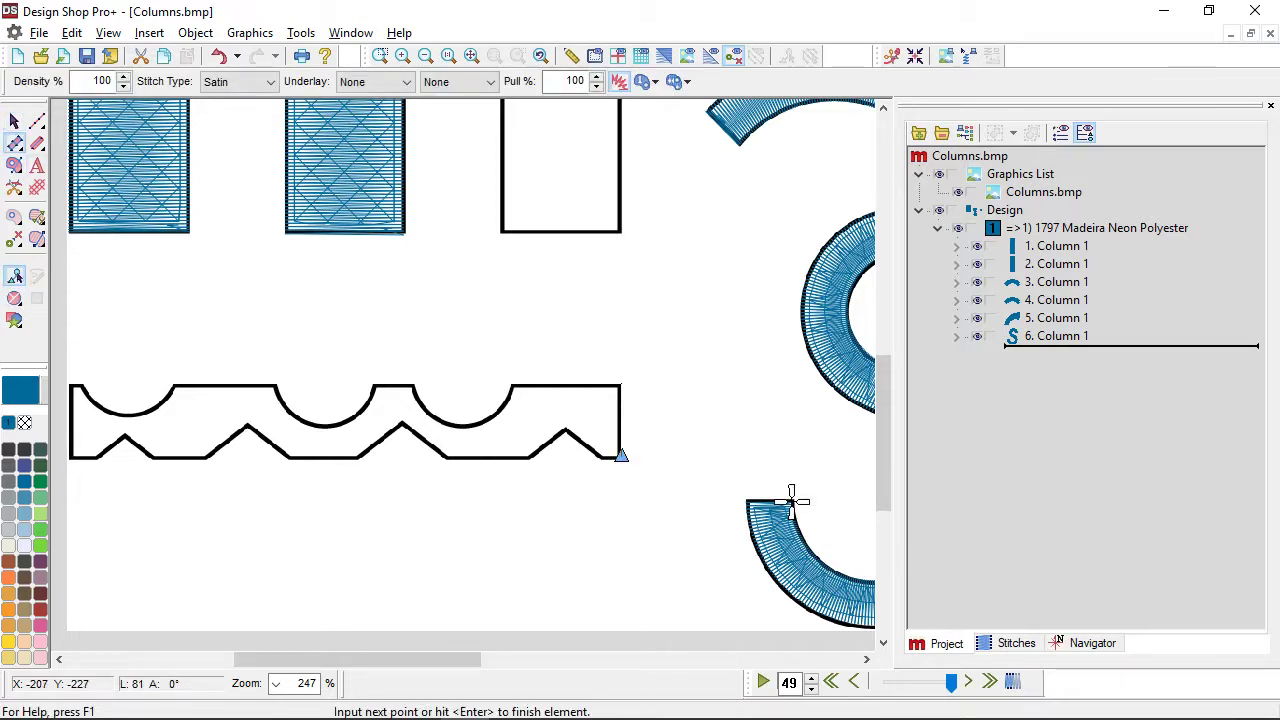
left_click(621, 381)
left_click(604, 456)
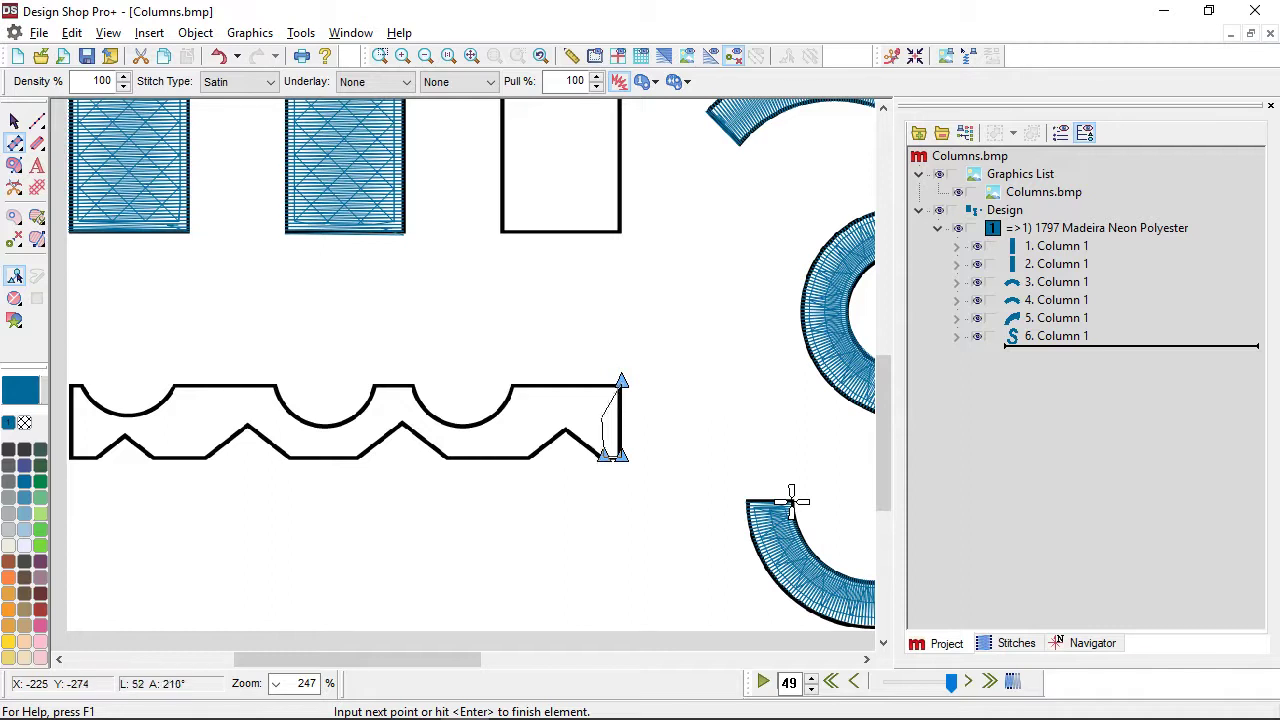
left_click(601, 381)
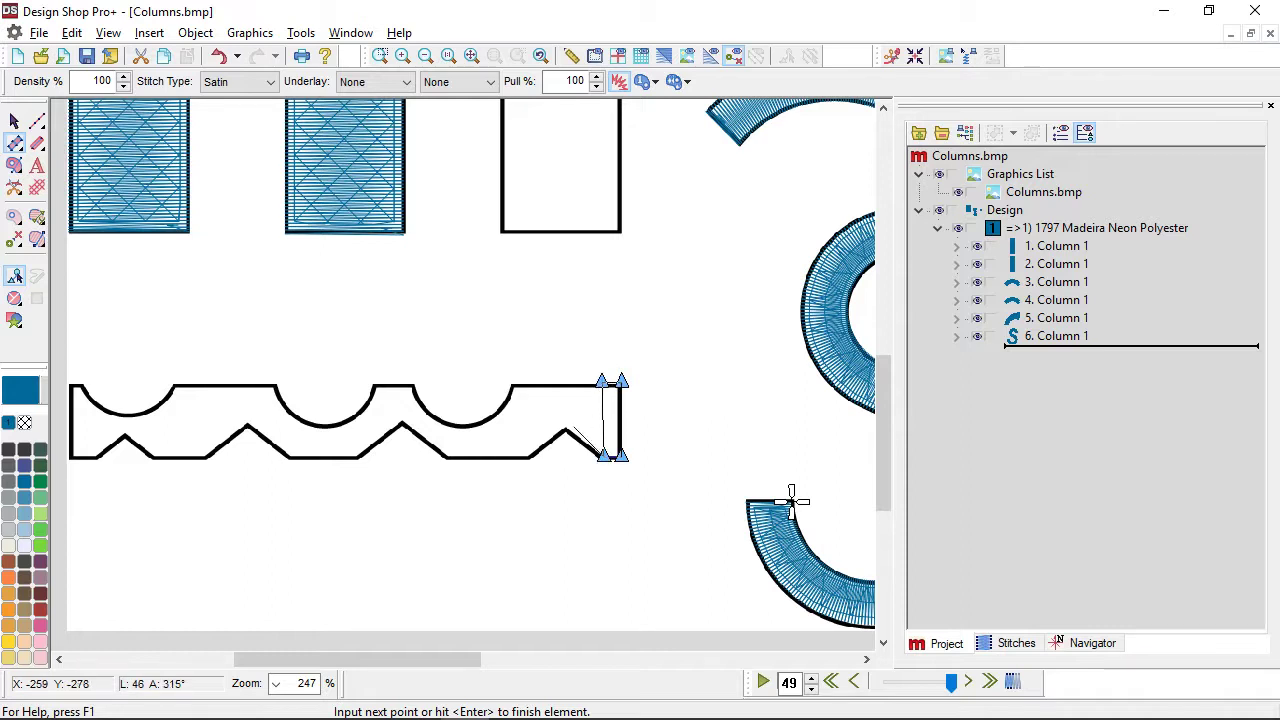
Add corner-point pairs to the bar column at the first notch's peak, at its left foot, and at the right end of the adjacent upper scallop.
left_click(565, 428)
left_click(565, 384)
left_click(528, 456)
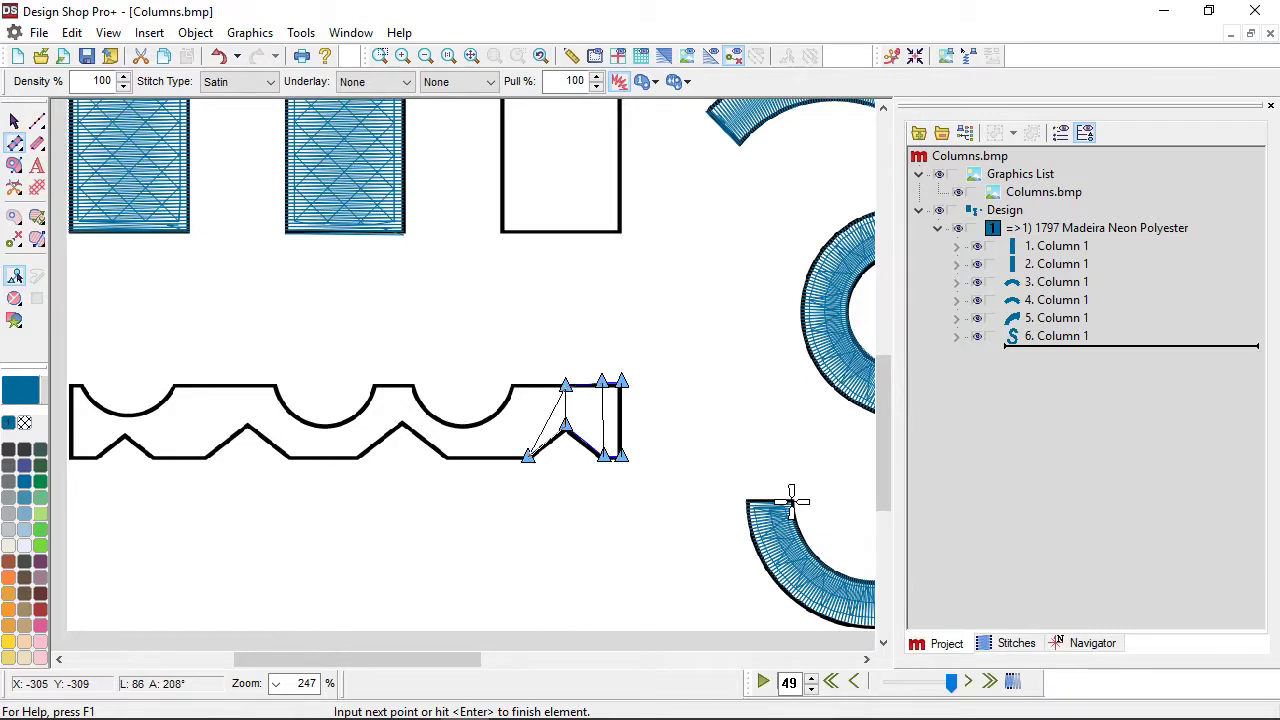
left_click(533, 384)
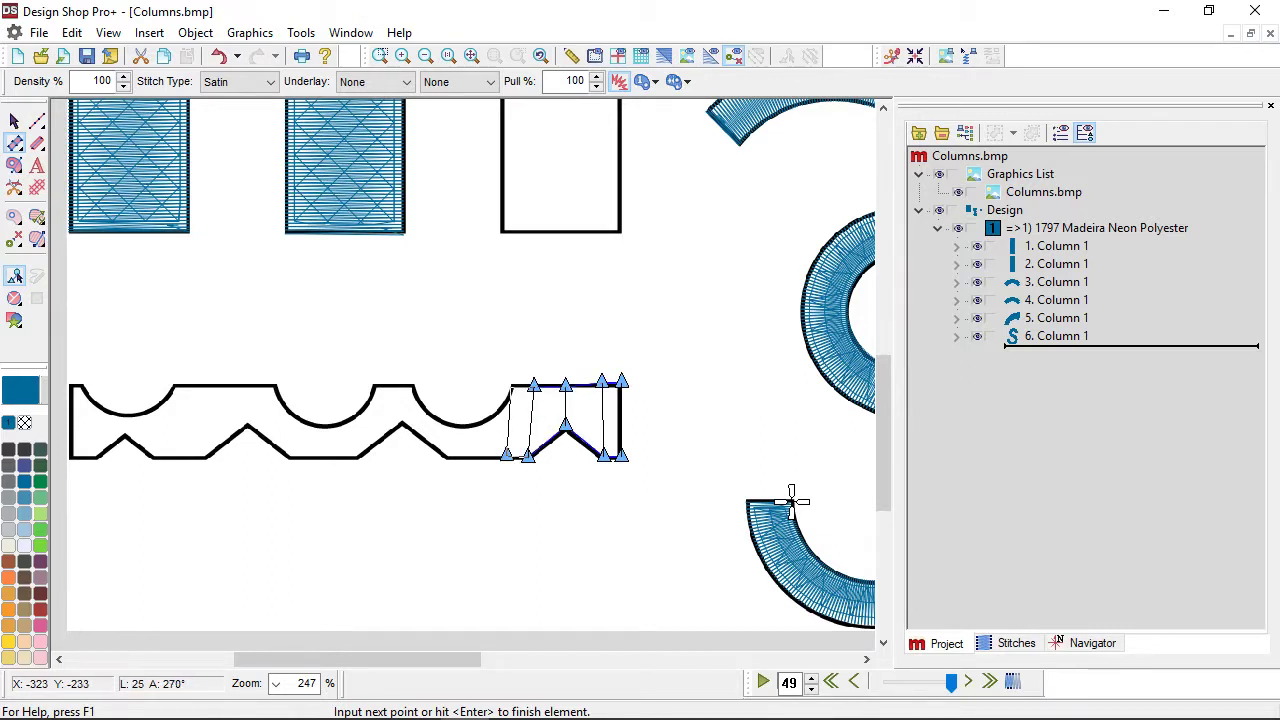
left_click(510, 384)
left_click(506, 456)
Extend the bar column along the adjacent upper scallop with two corner-to-curve pairs at its lowest part and a corner pair at its left end.
left_click(467, 456)
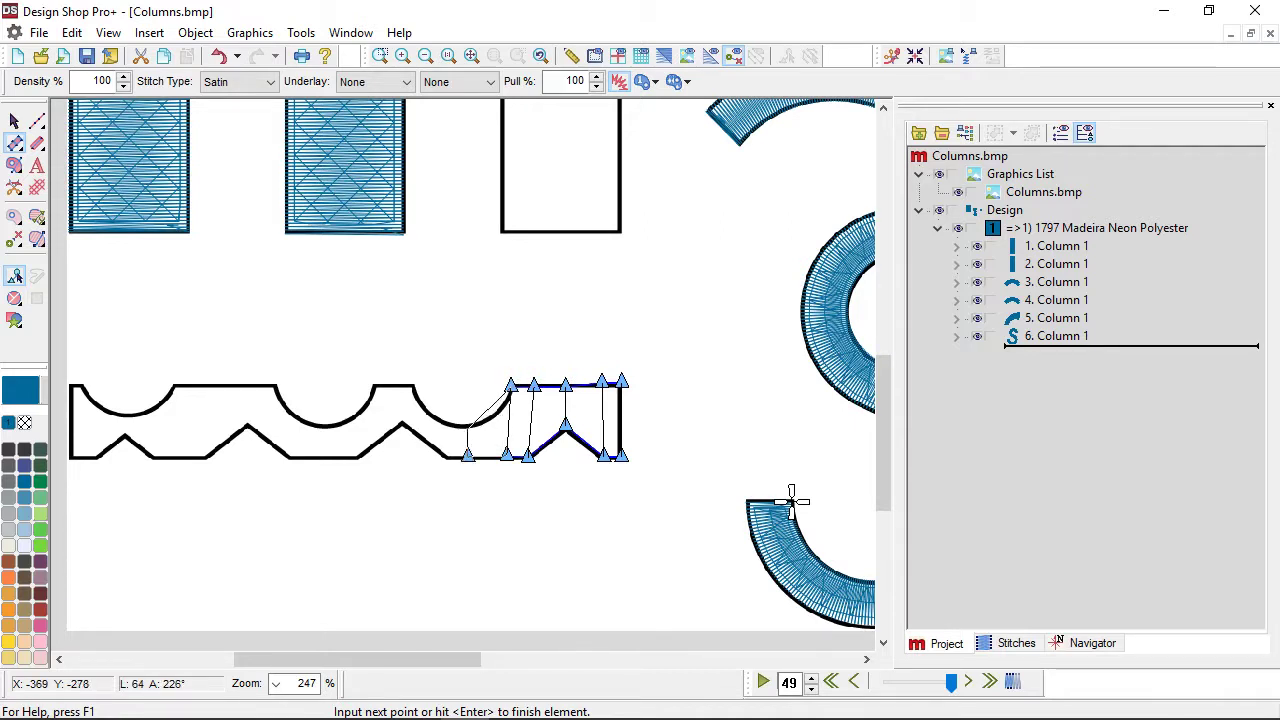
left_click(467, 425)
left_click(444, 456)
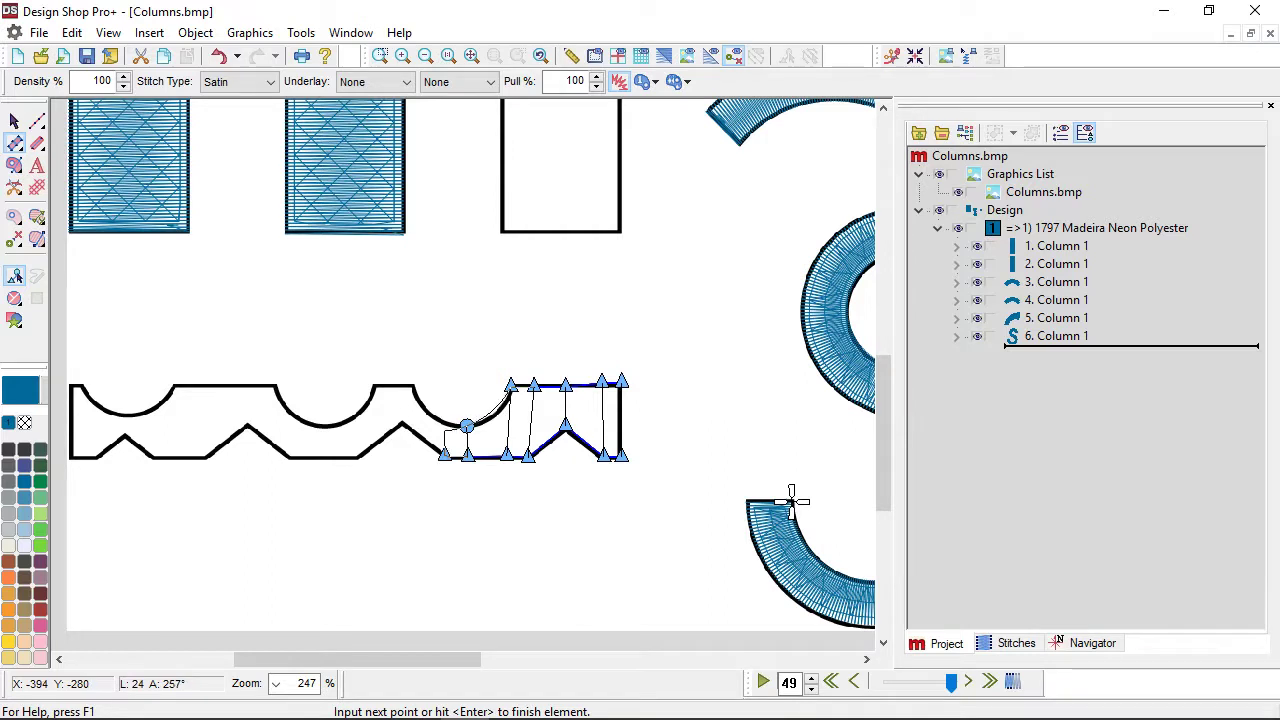
left_click(444, 422)
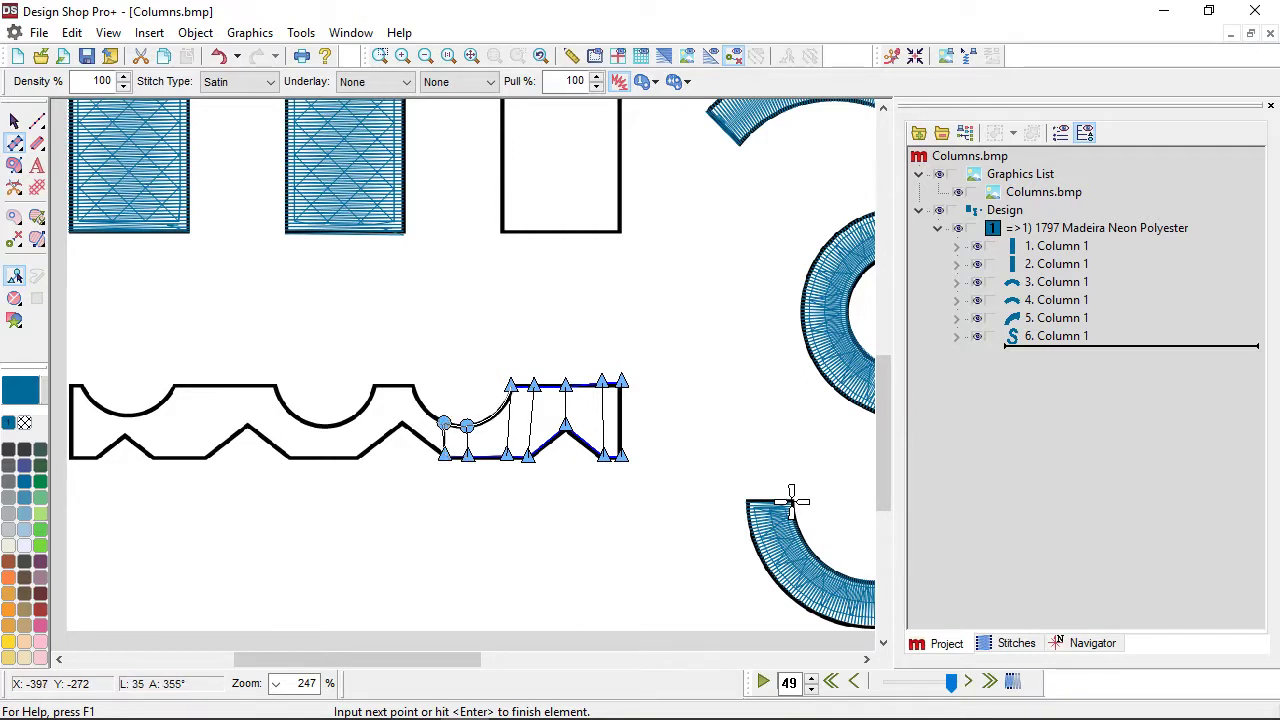
left_click(411, 427)
left_click(414, 384)
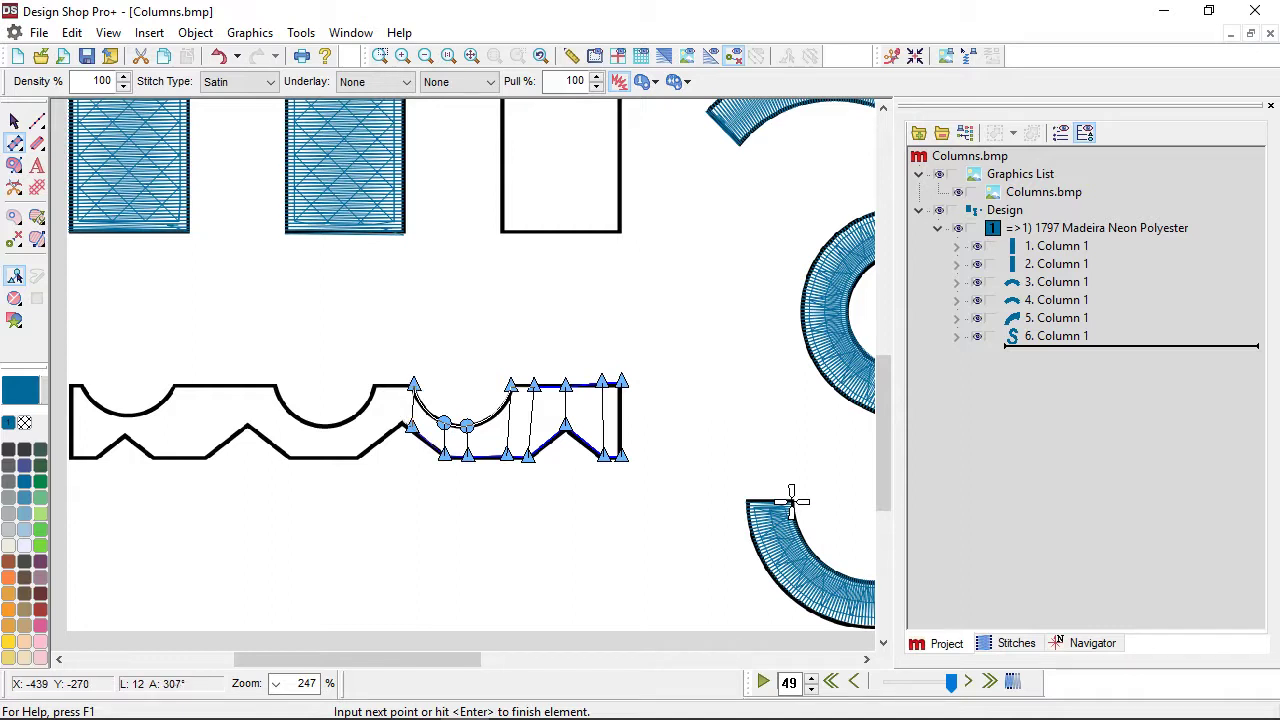
Add point pairs at the second notch's peak, left slope and left foot, and finish the bar column to generate its stitches.
left_click(402, 420)
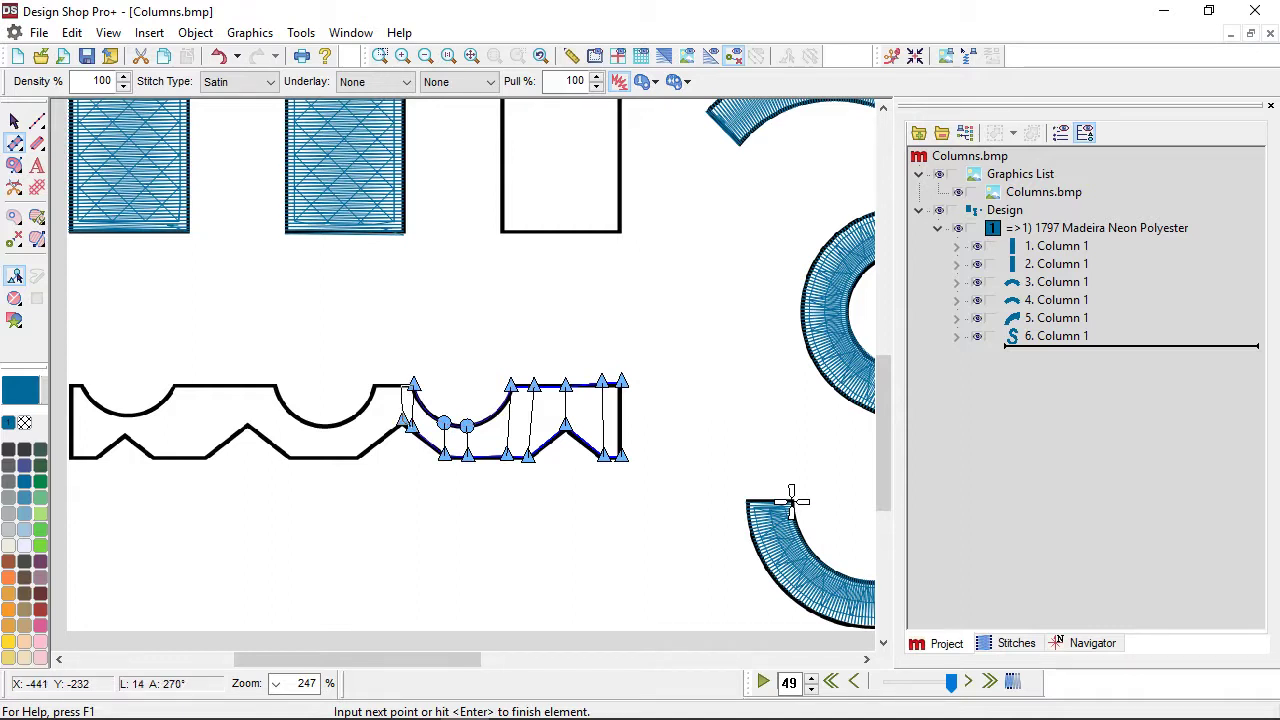
left_click(401, 384)
left_click(379, 438)
left_click(373, 384)
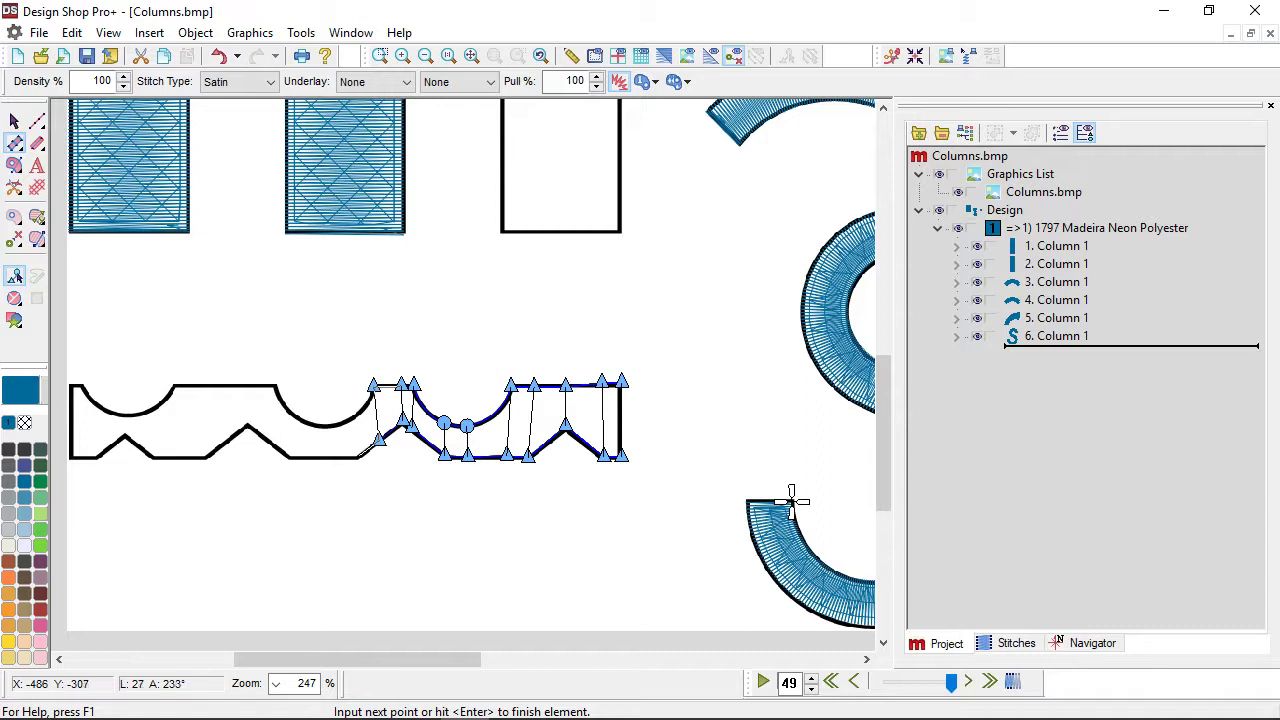
left_click(359, 455)
left_click(361, 410)
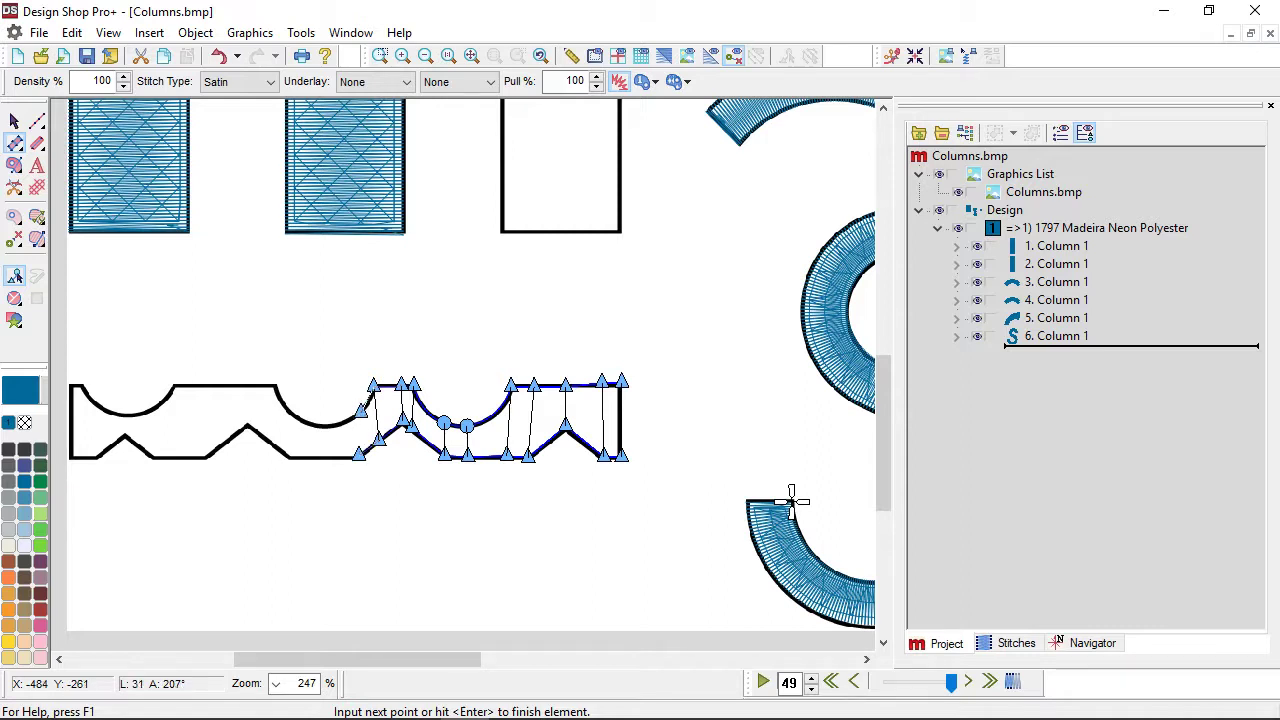
key("Return")
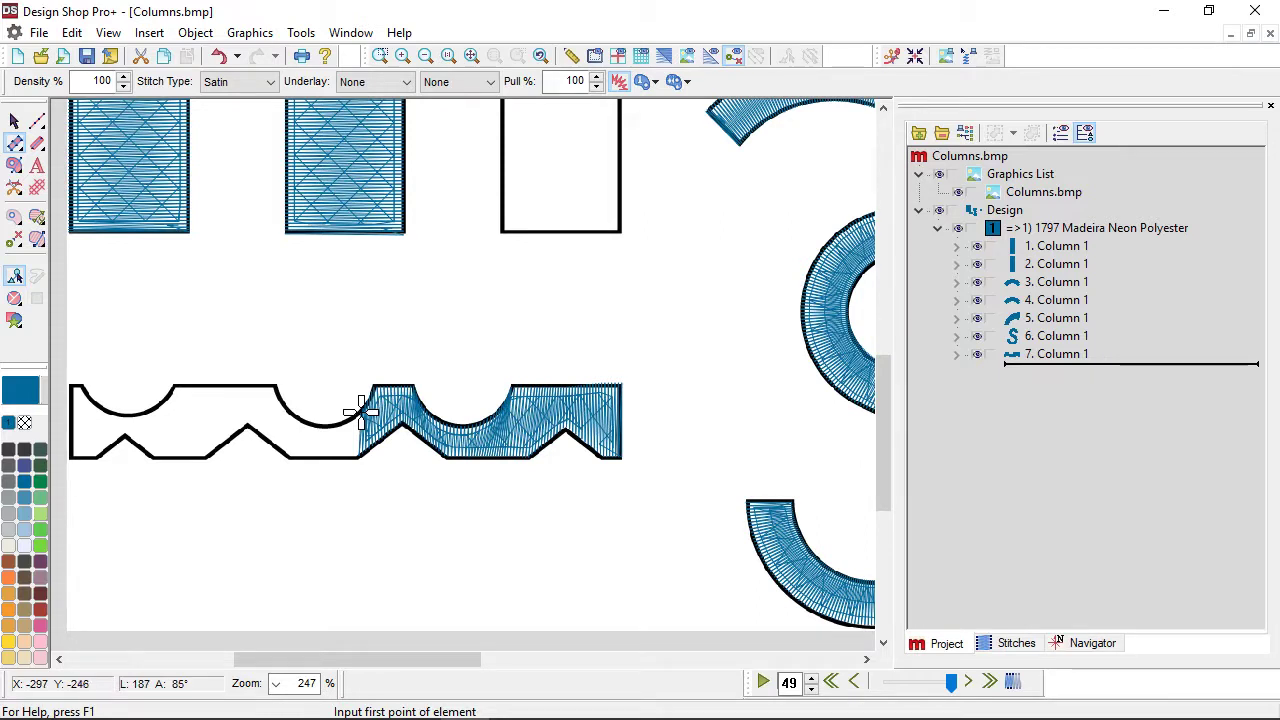
Delete the notched bar's column and clear the remaining selection.
left_click(1010, 357)
key("Delete")
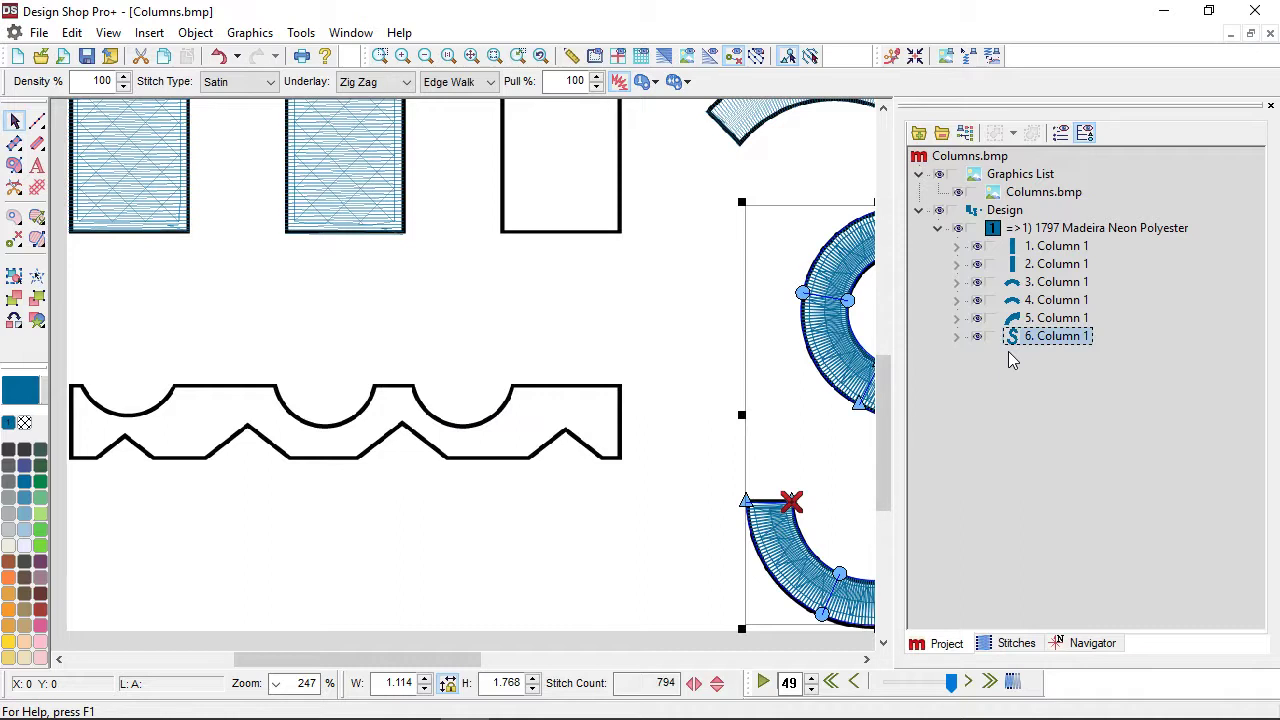
left_click(490, 302)
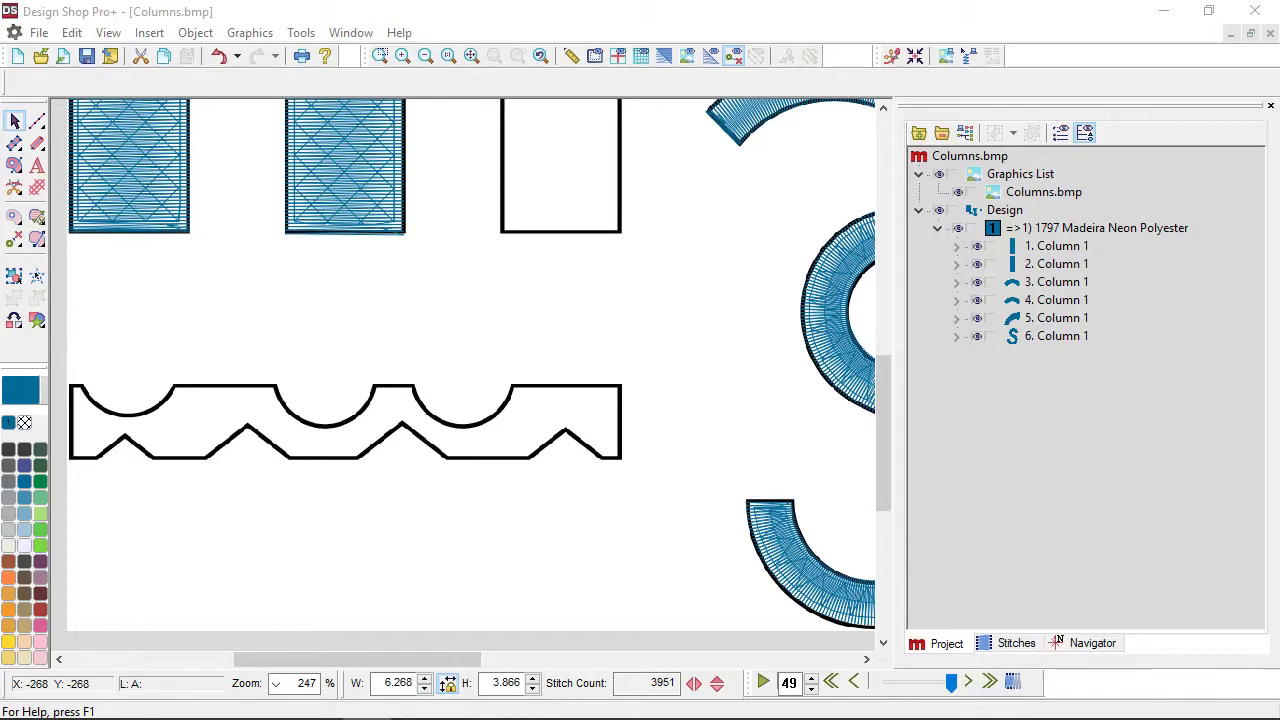
Draw a straight vector guide line on the letter E, separating the middle arm from the stem between the arm's two inner corners.
scroll(613, 552, "down", 1)
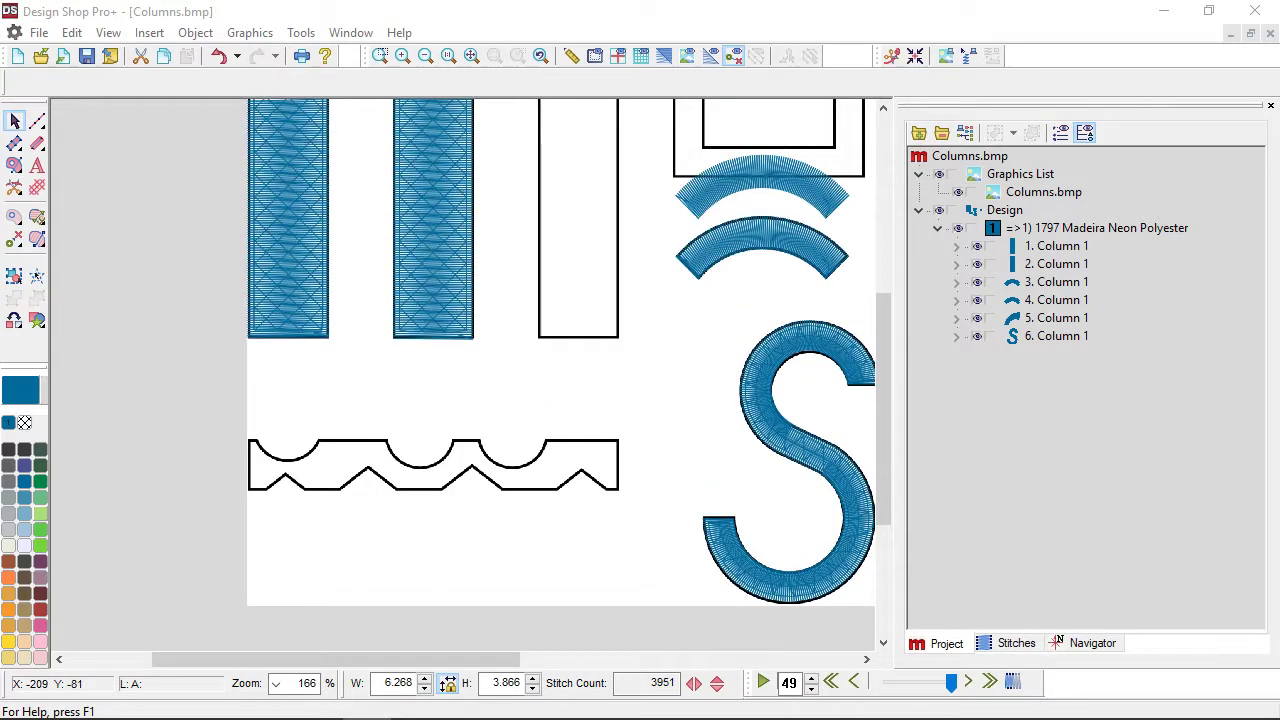
scroll(465, 350, "right", 4)
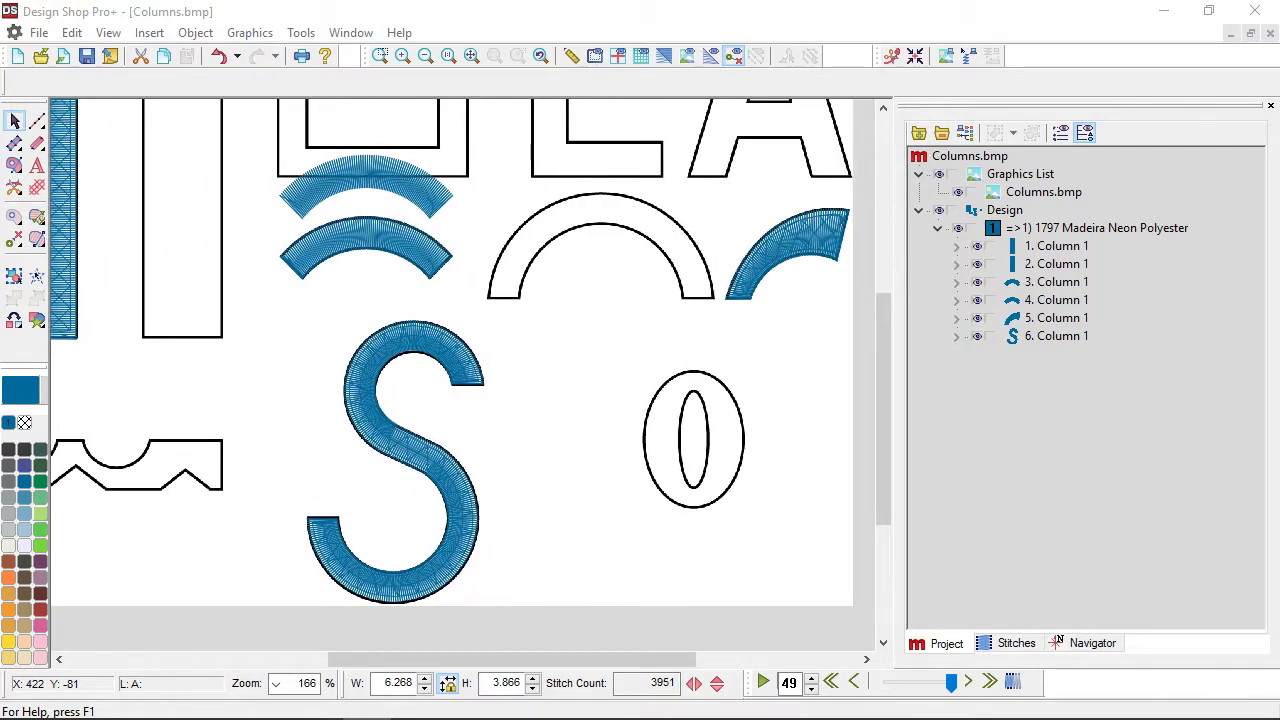
scroll(450, 375, "right", 1)
scroll(450, 375, "up", 3)
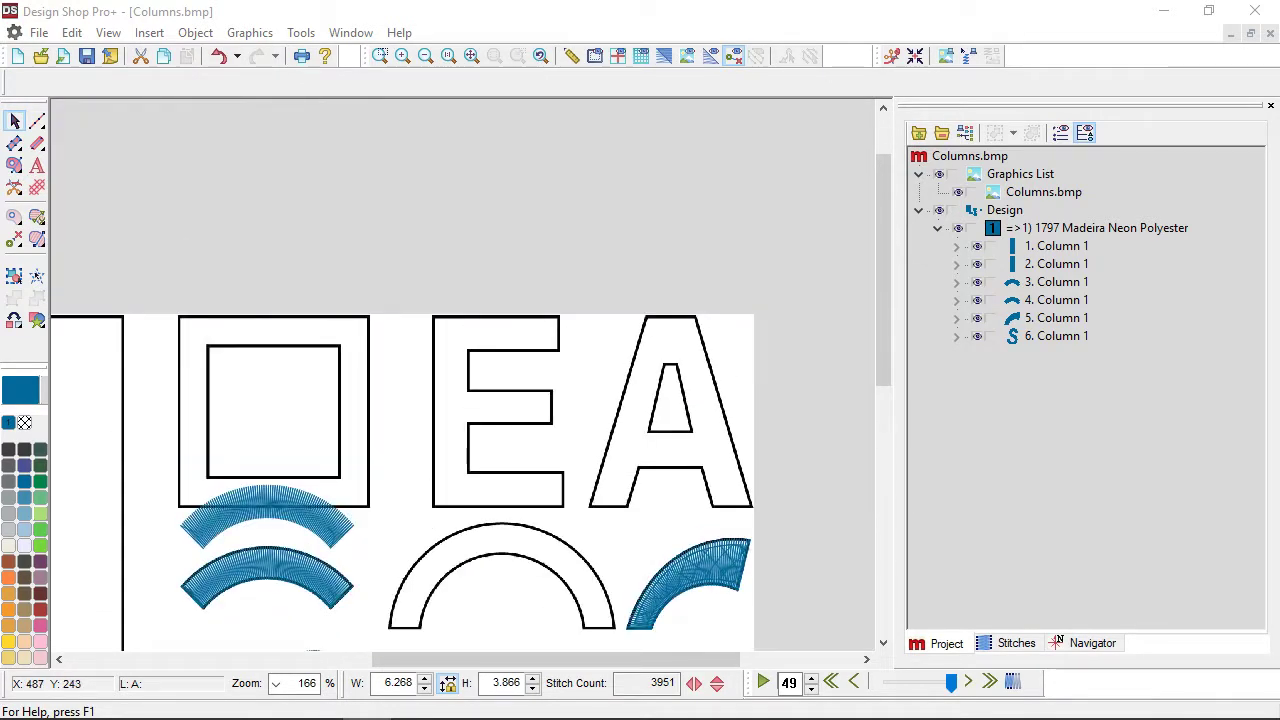
scroll(556, 478, "up", 2)
scroll(556, 478, "right", 2)
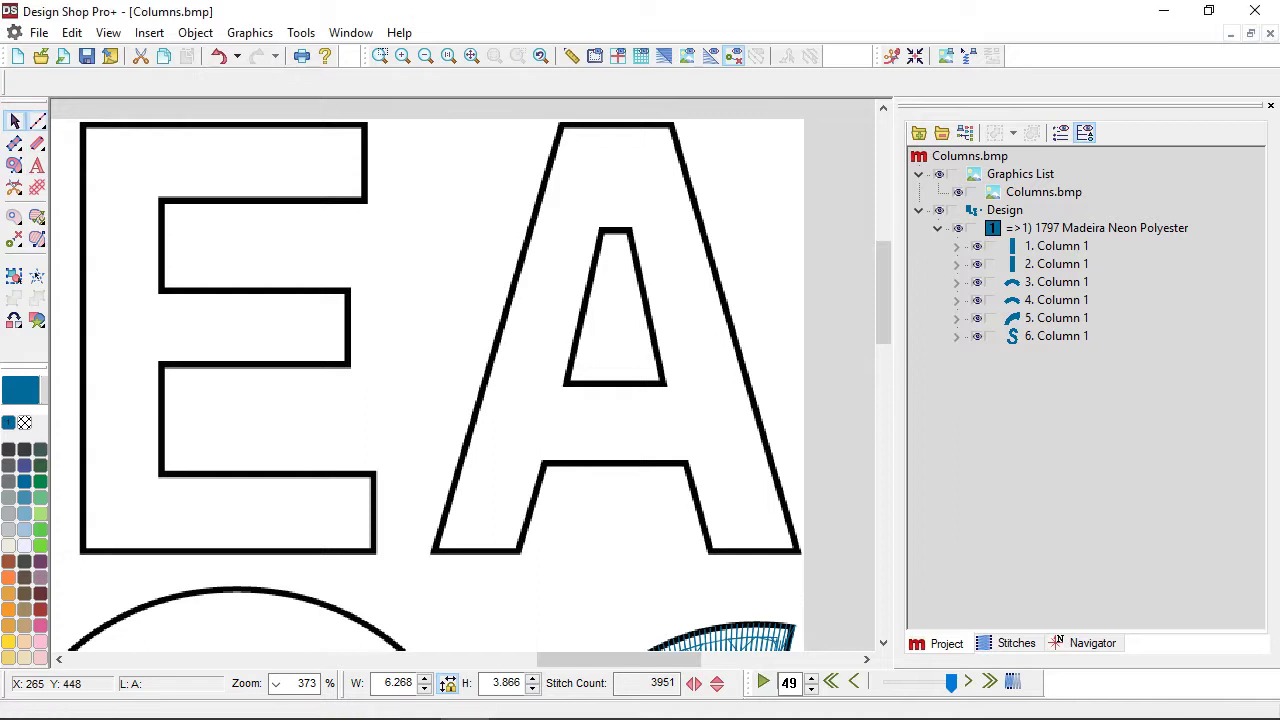
left_click(37, 121)
left_click(86, 123)
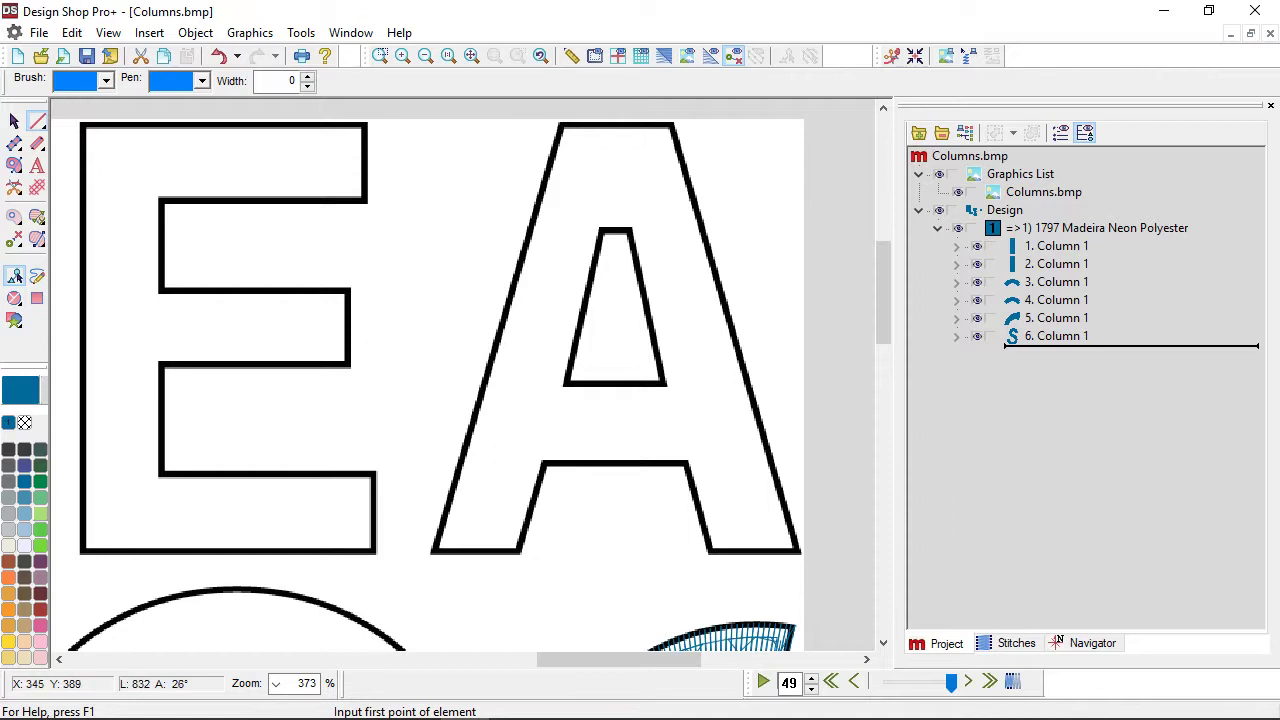
left_click(160, 366)
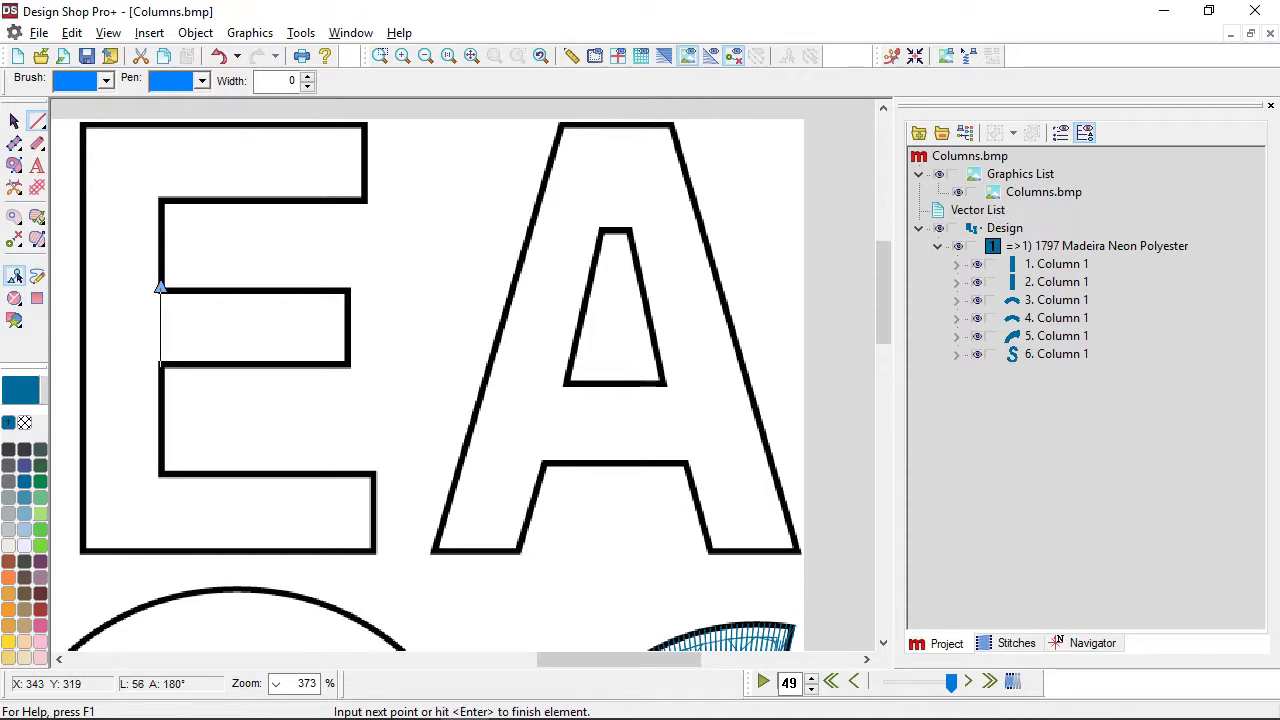
left_click(160, 288)
key("Return")
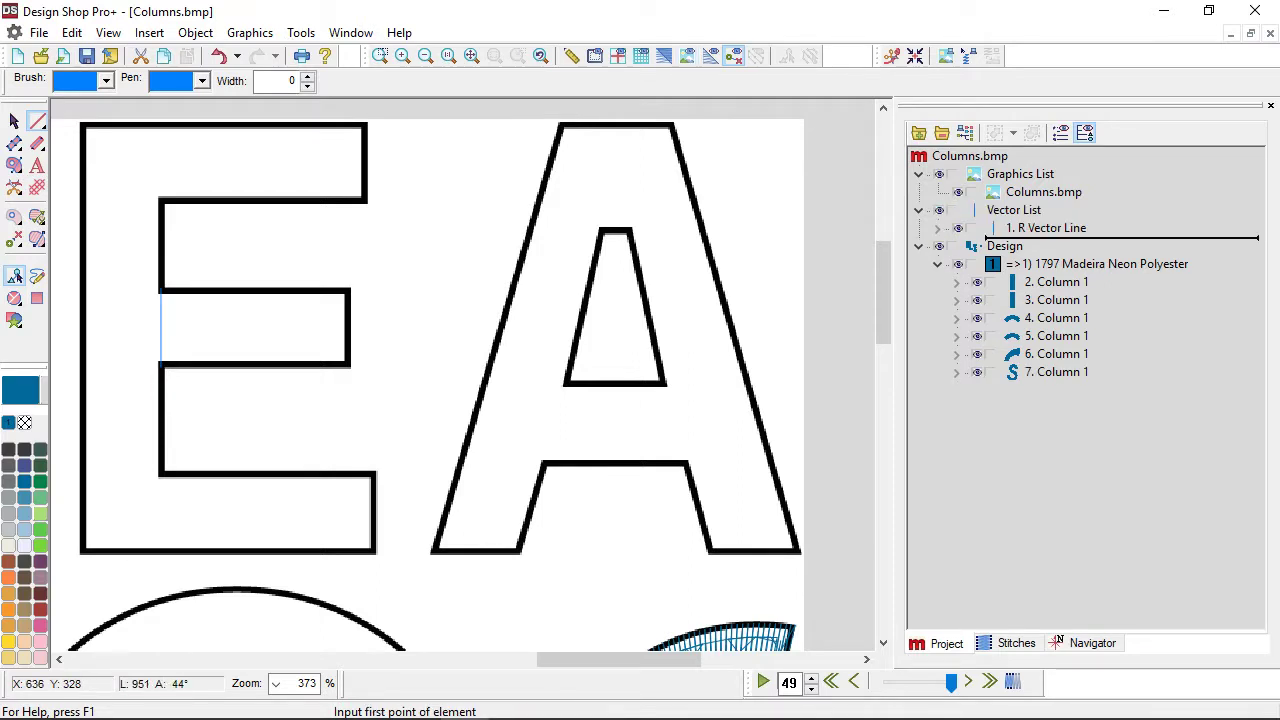
Draw two vector guide lines on the letter A, joining the inner triangle's lower corners to the crossbar's lower corners on each side.
left_click(565, 378)
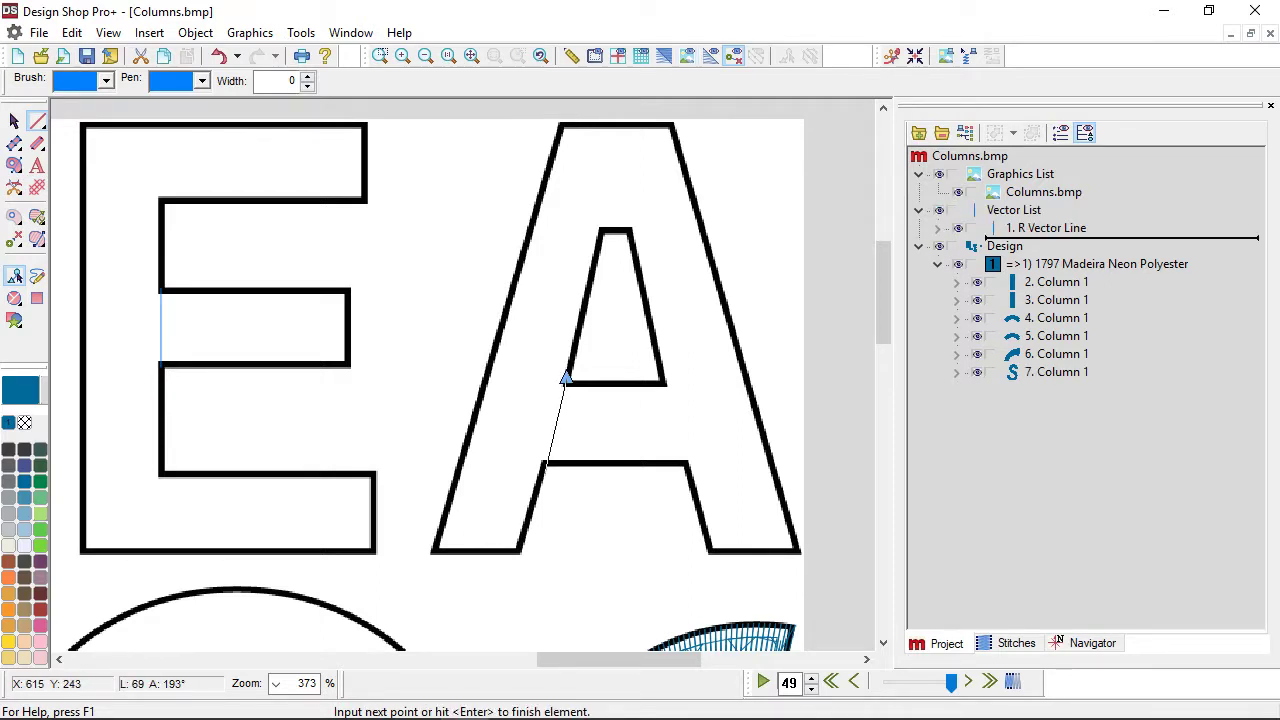
left_click(543, 464)
key("Return")
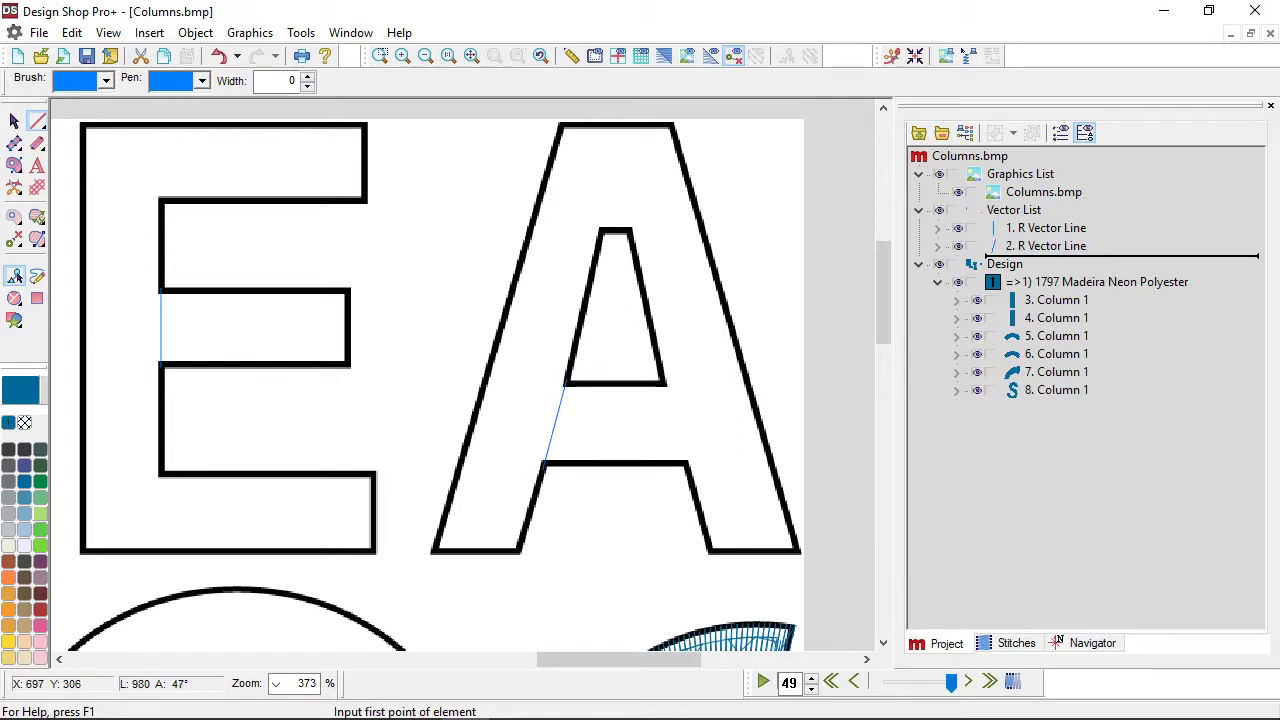
left_click(660, 383)
left_click(687, 463)
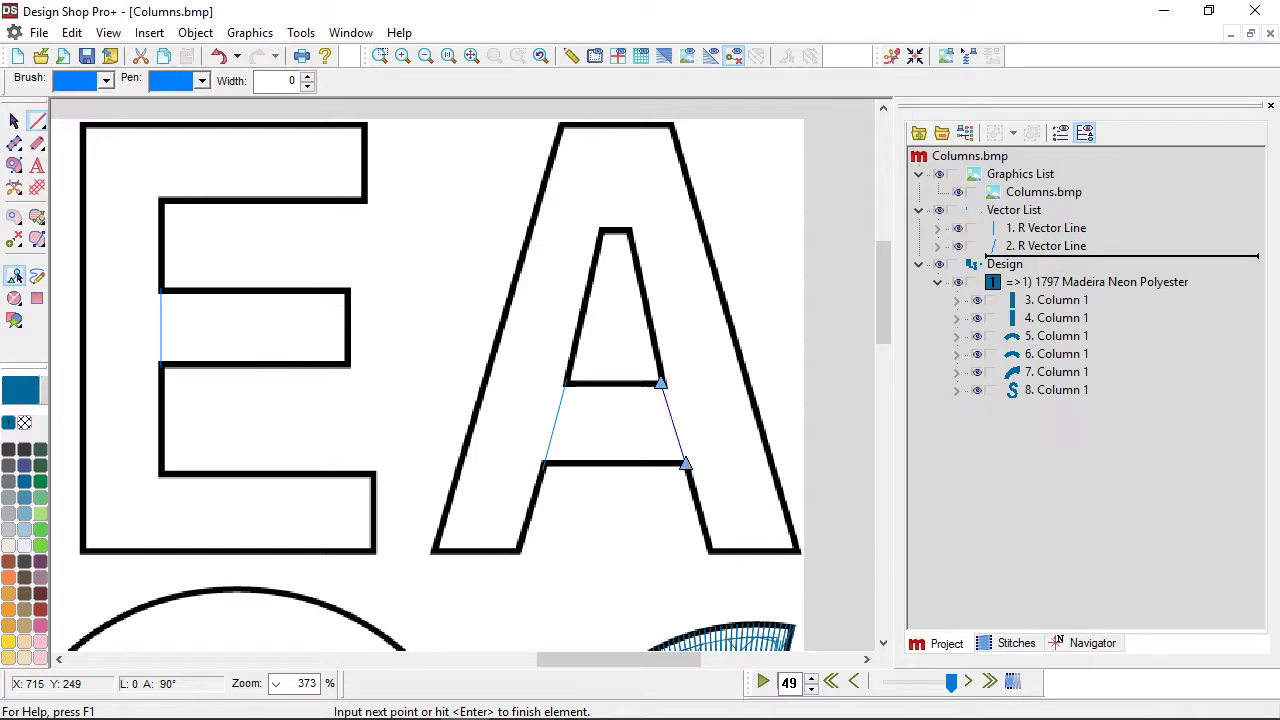
key("Return")
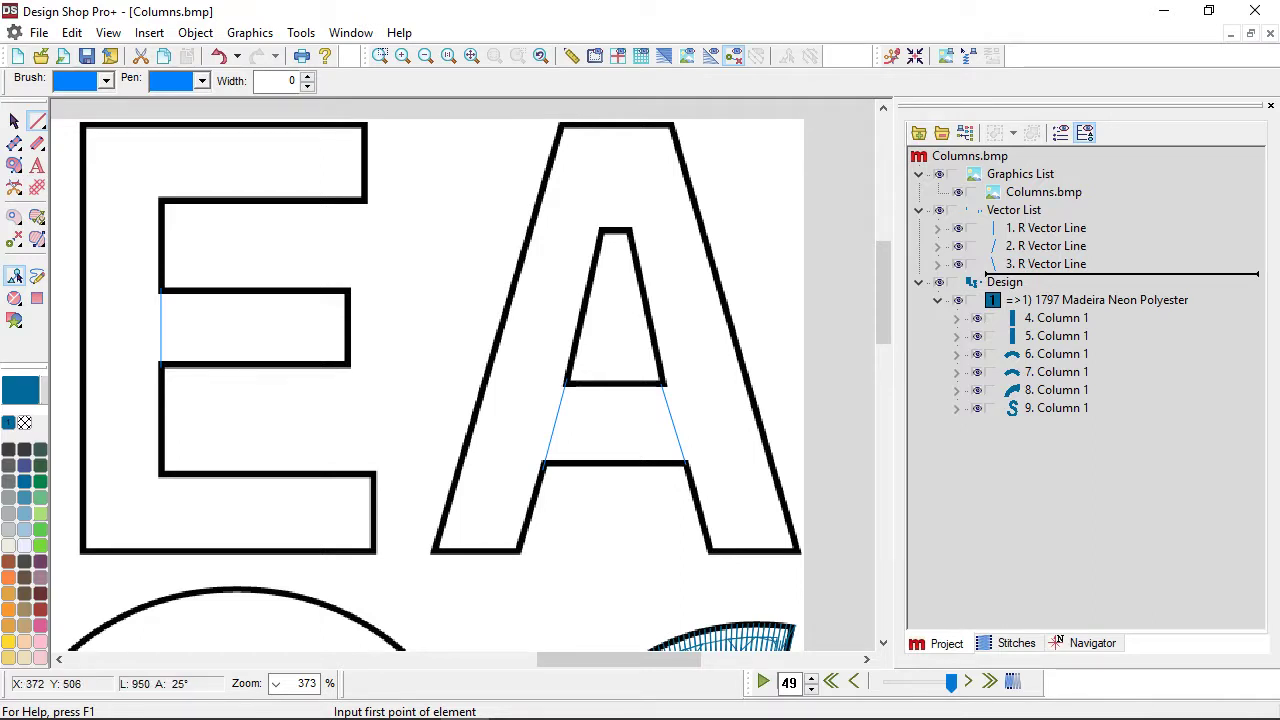
left_click(14, 121)
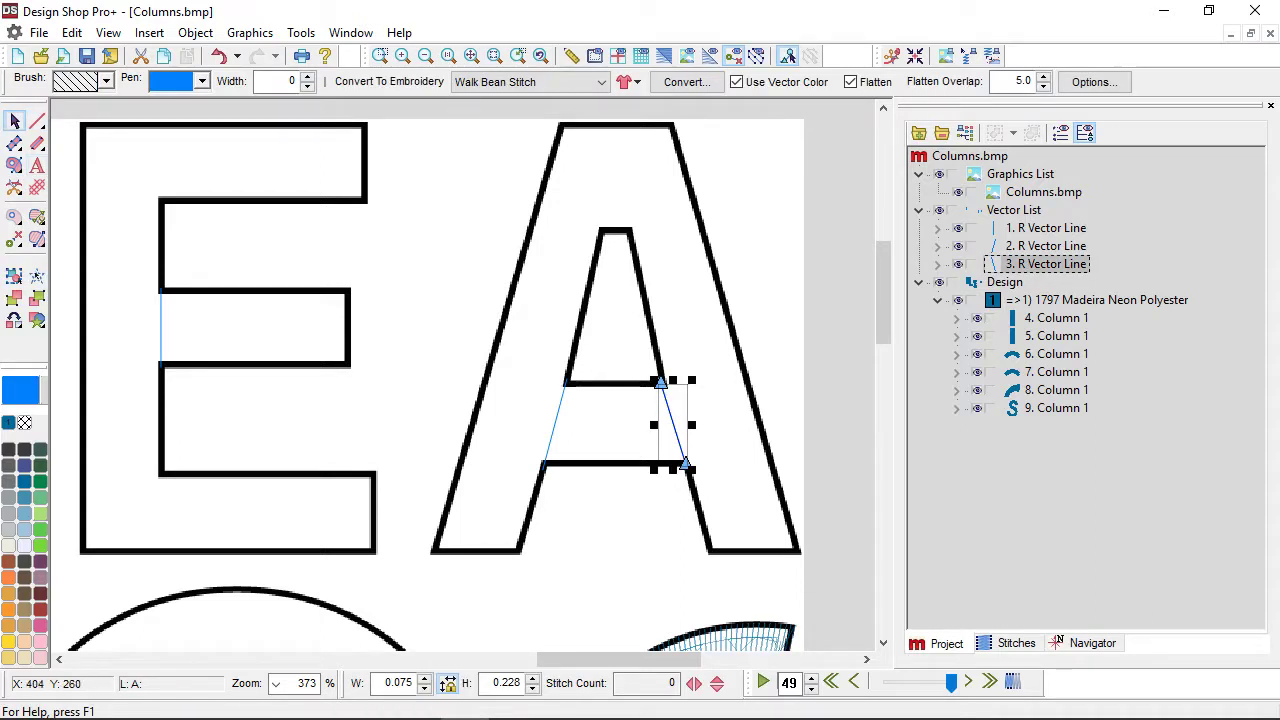
Start a Column 1 at the end of the E's bottom arm and add a mitred corner-point pair at its lower-left corner.
scroll(622, 393, "left", 2)
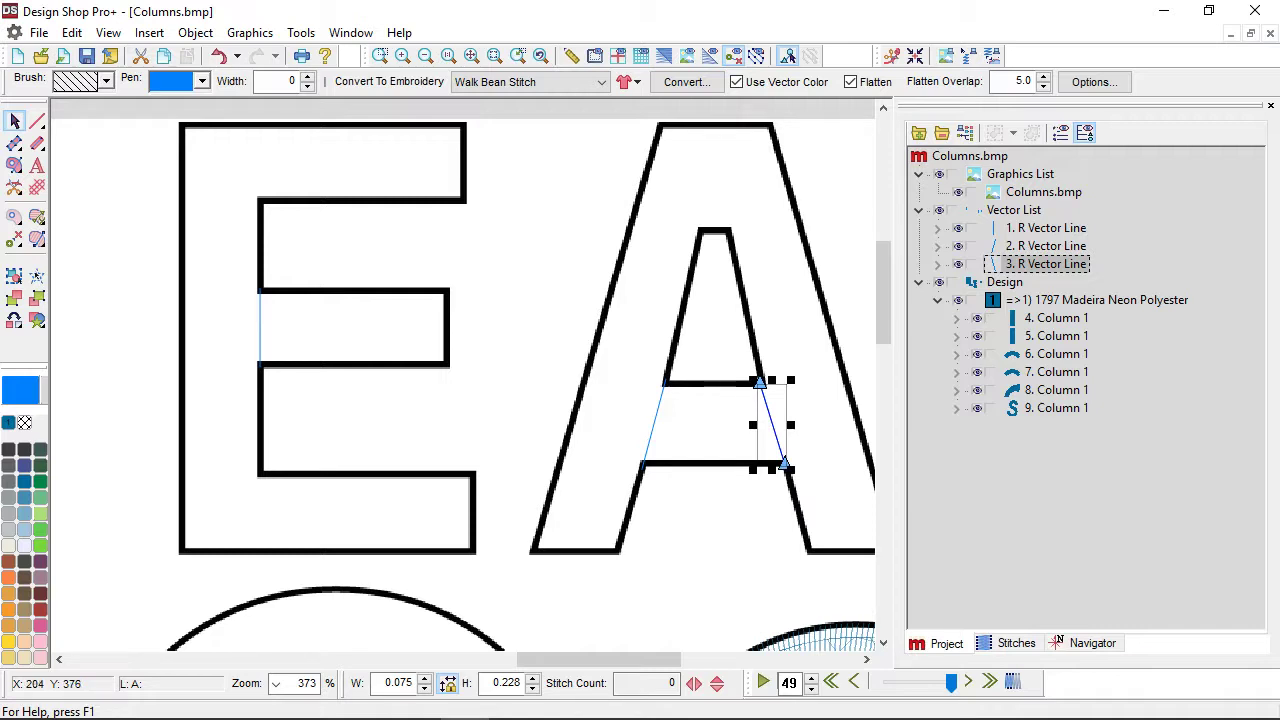
left_click(14, 143)
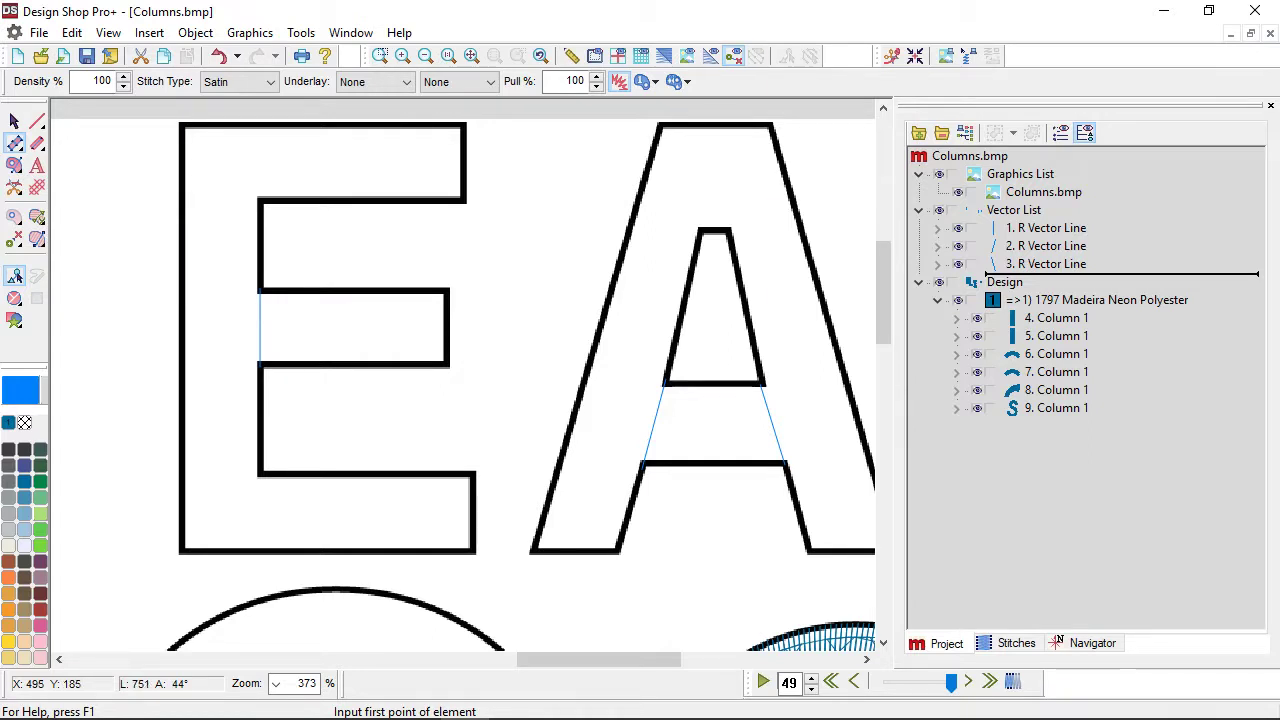
left_click(474, 552)
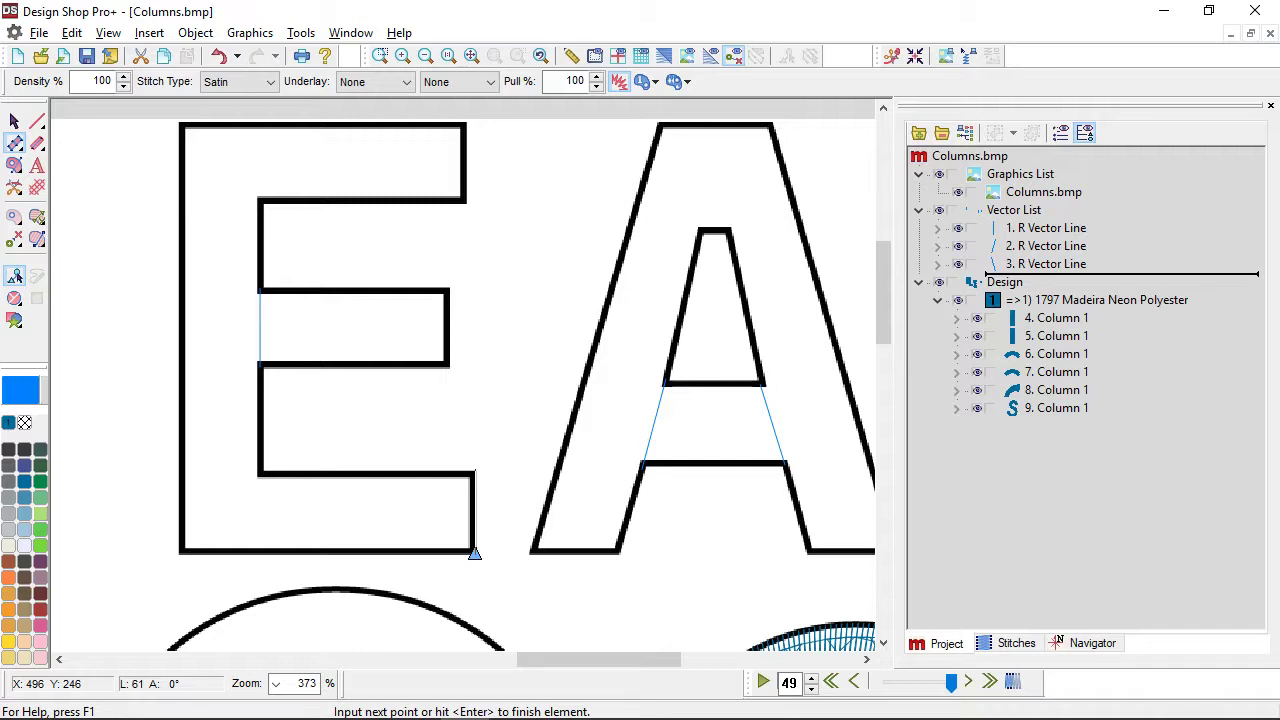
left_click(475, 470)
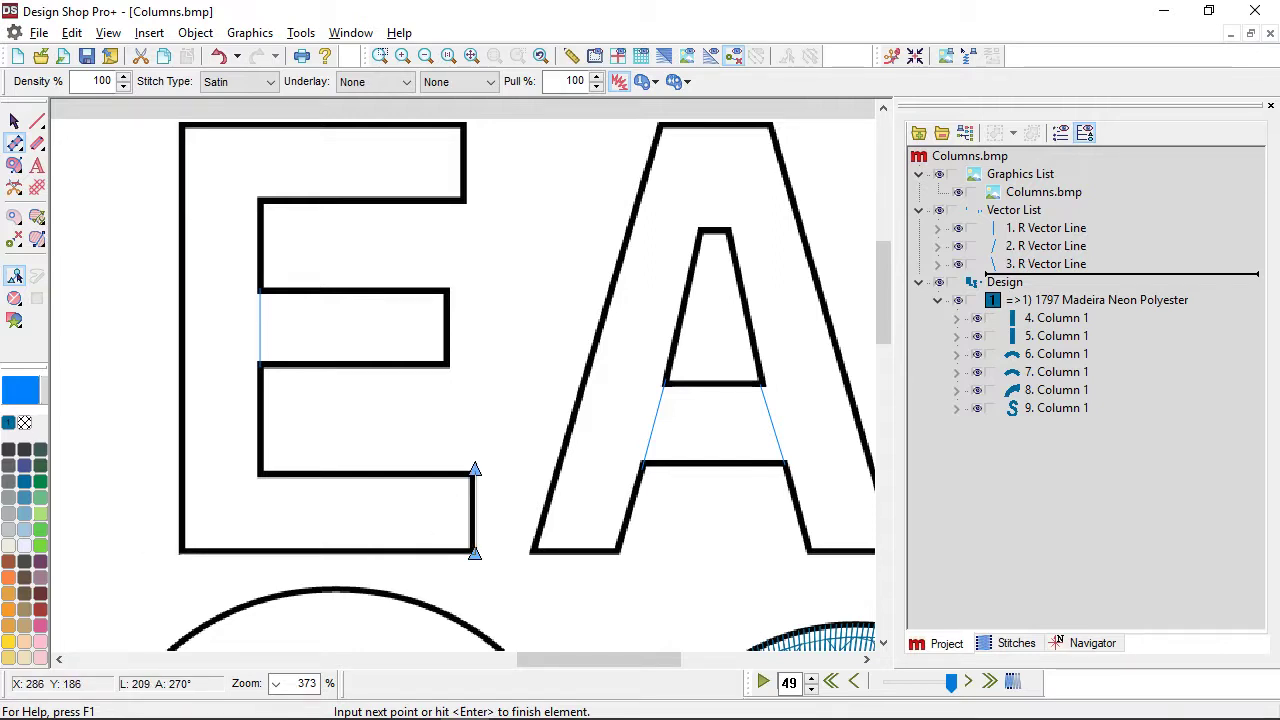
left_click(179, 552)
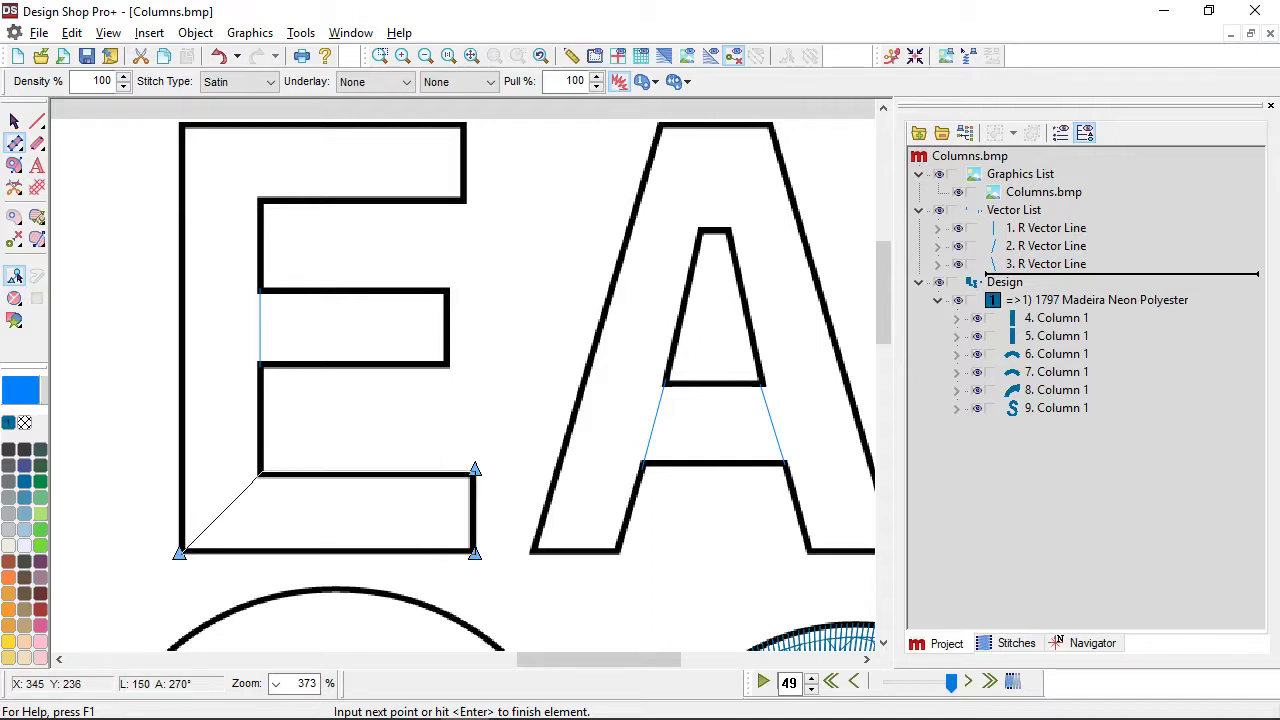
left_click(262, 470)
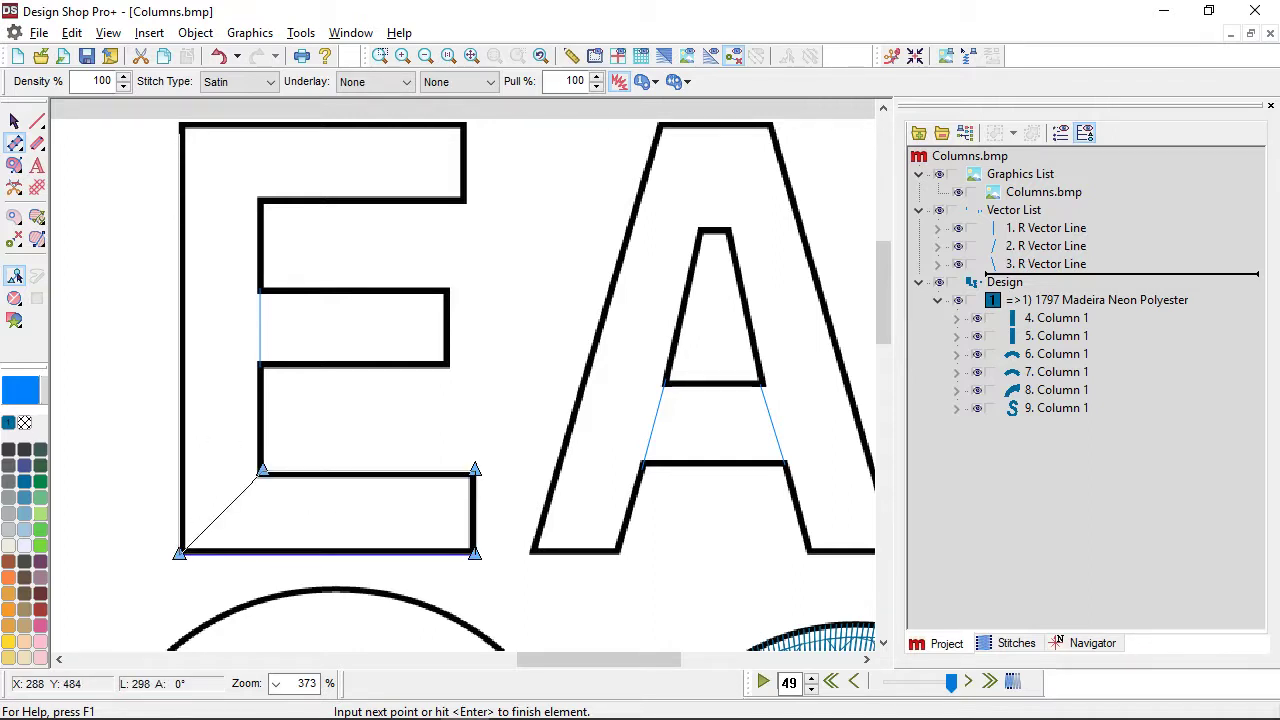
Complete the E's outer column with corner pairs at its upper-left corner and the top arm's end, generating the stitches.
left_click(179, 120)
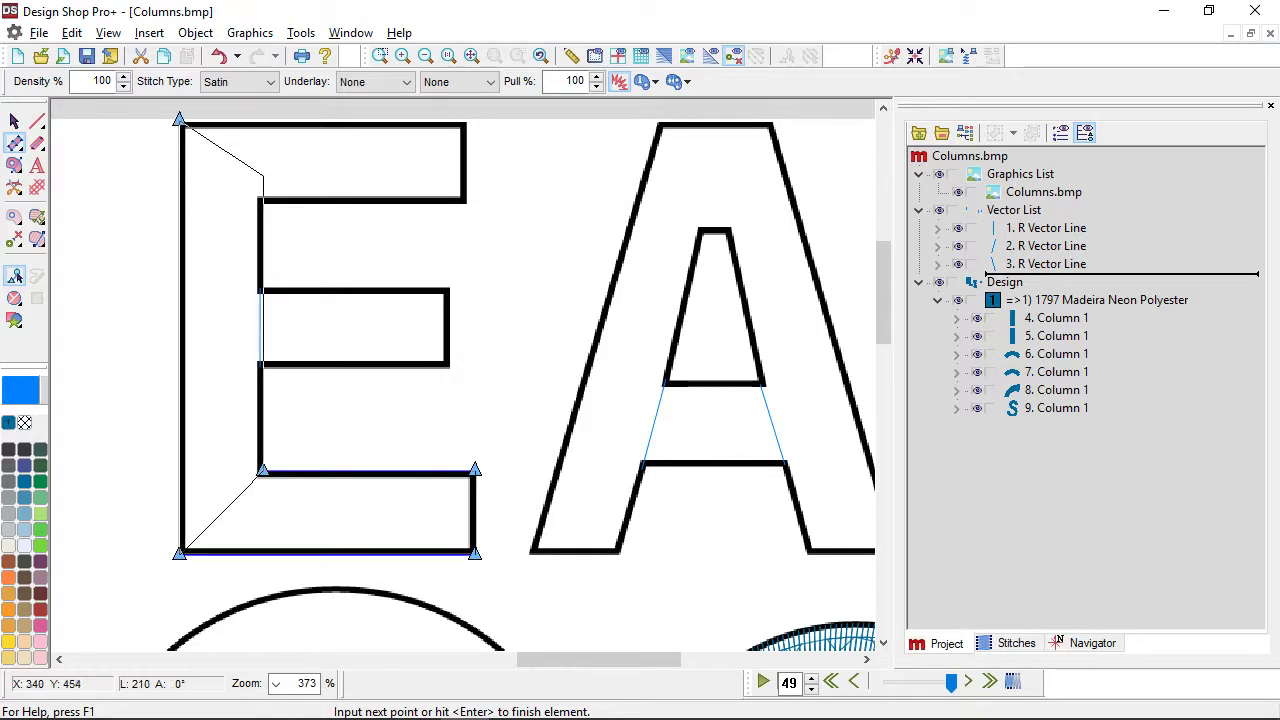
left_click(262, 203)
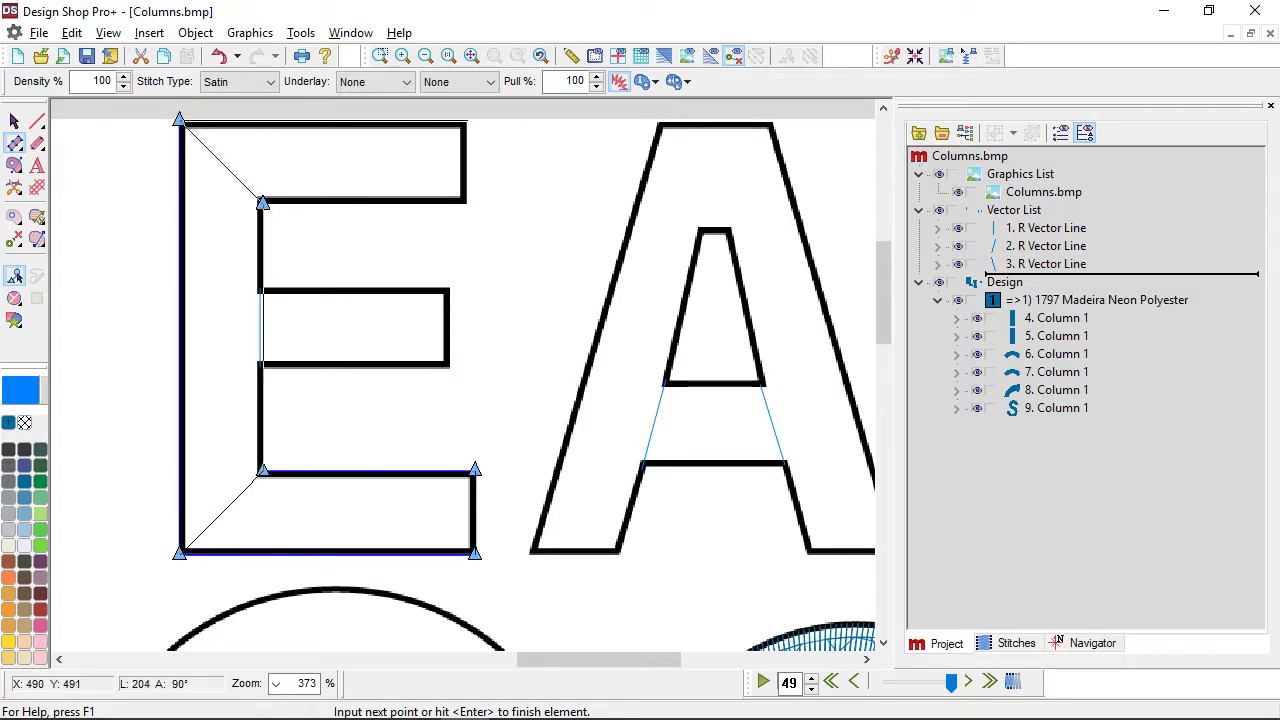
left_click(466, 120)
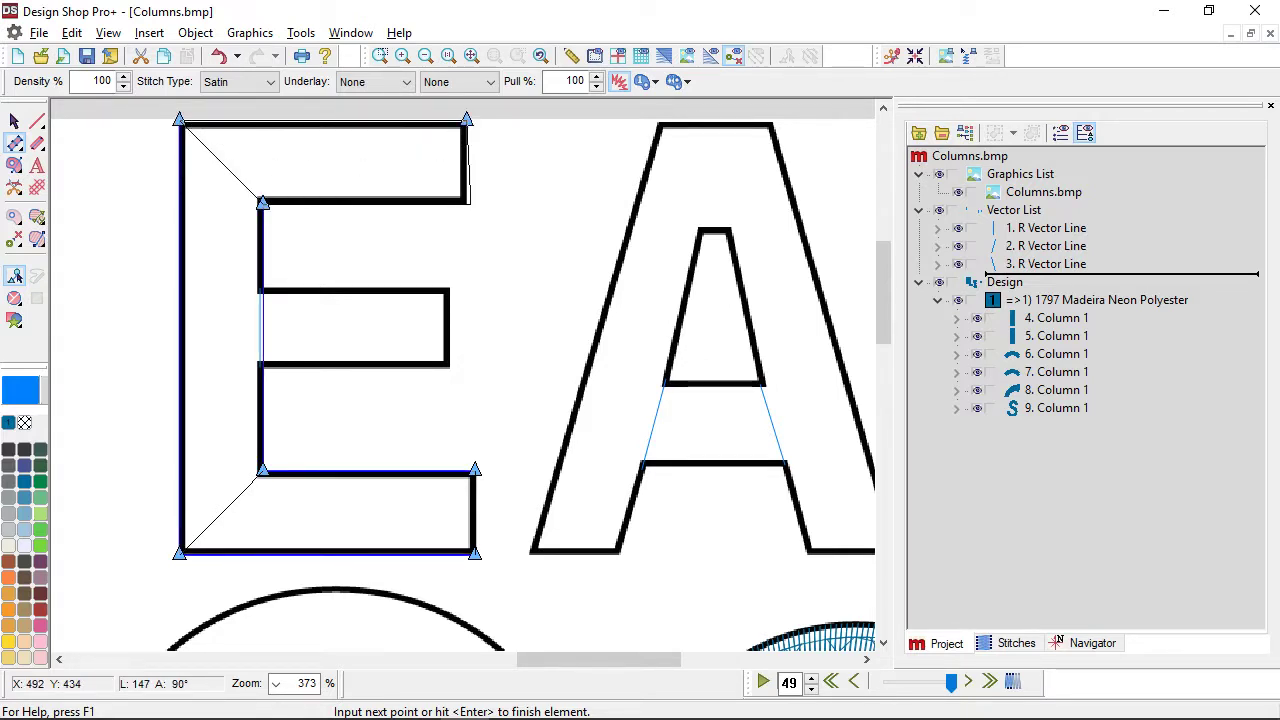
left_click(466, 203)
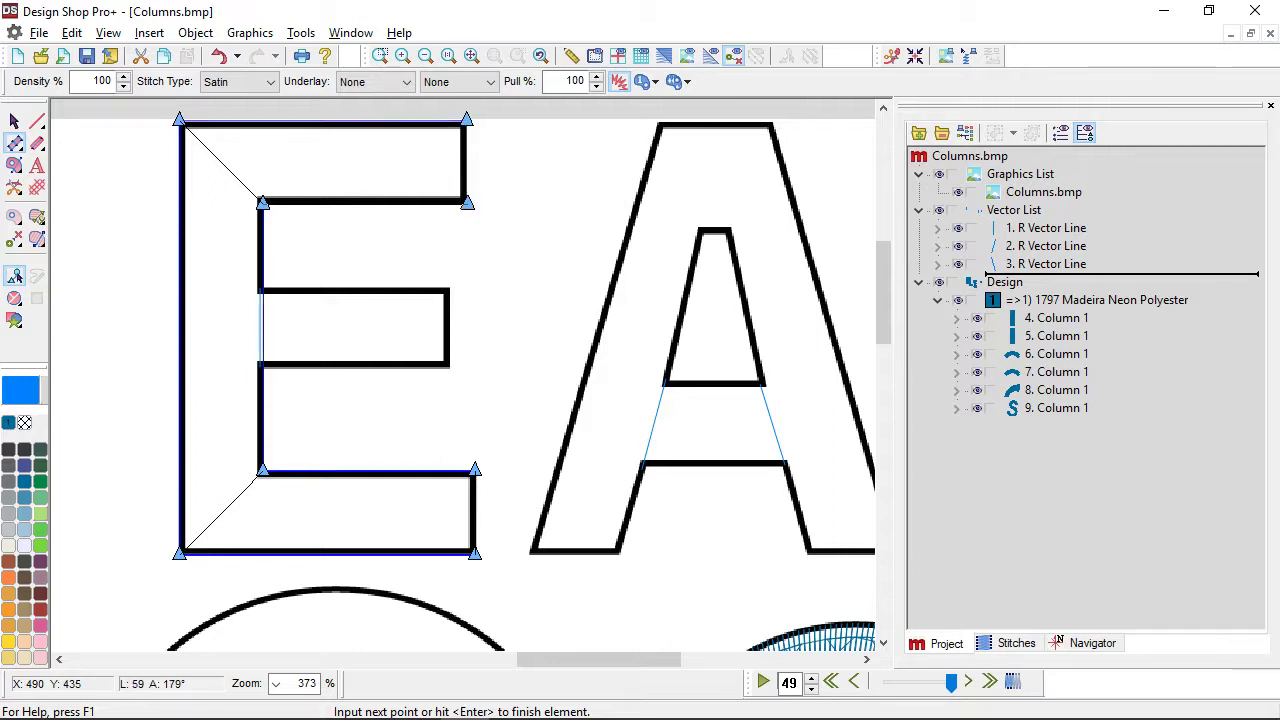
key("Return")
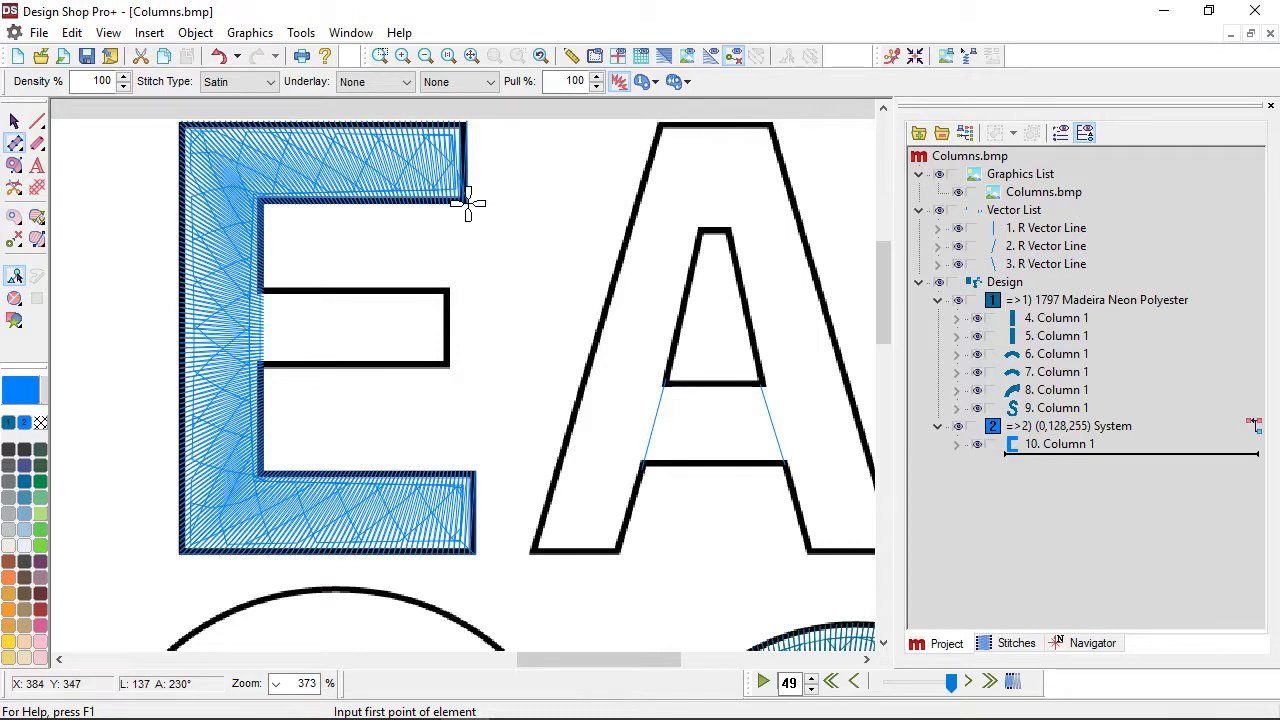
Move the E column's exit point from the top arm's end to the stem's inner edge, where the middle arm joins.
key("Escape")
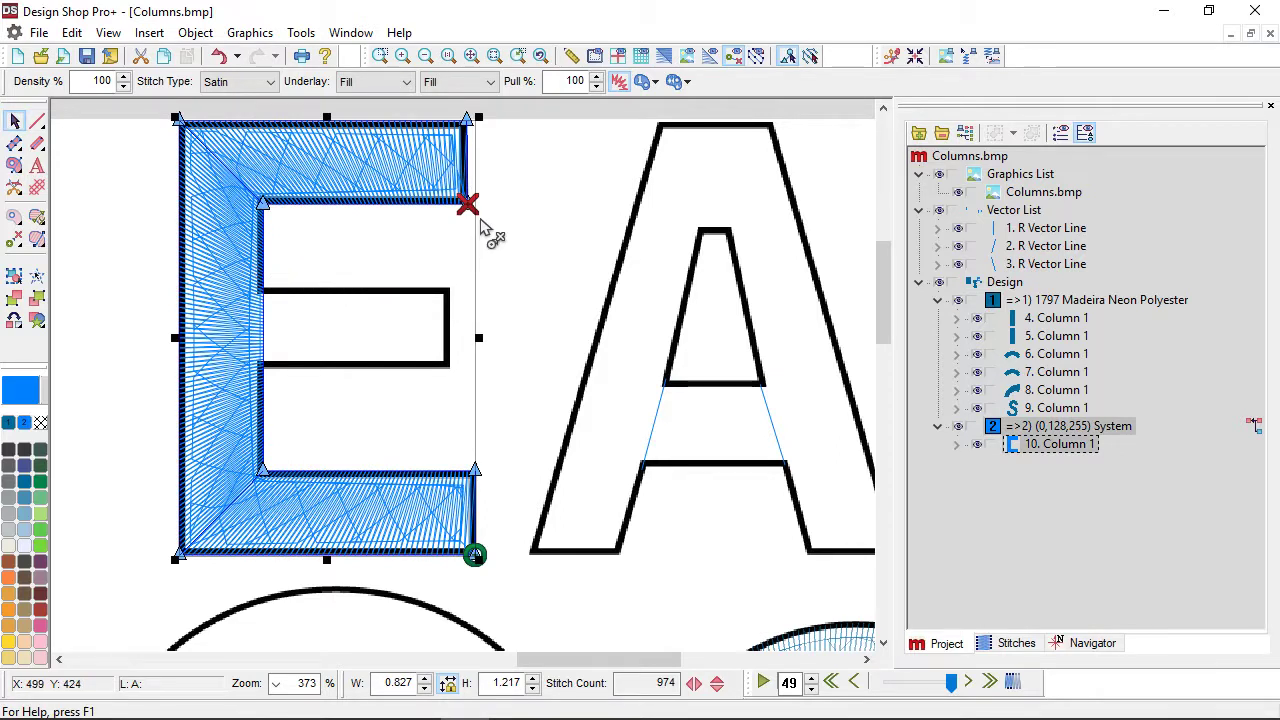
mouse_move(481, 219)
left_mouse_down()
mouse_move(405, 333)
mouse_move(274, 341)
left_mouse_up()
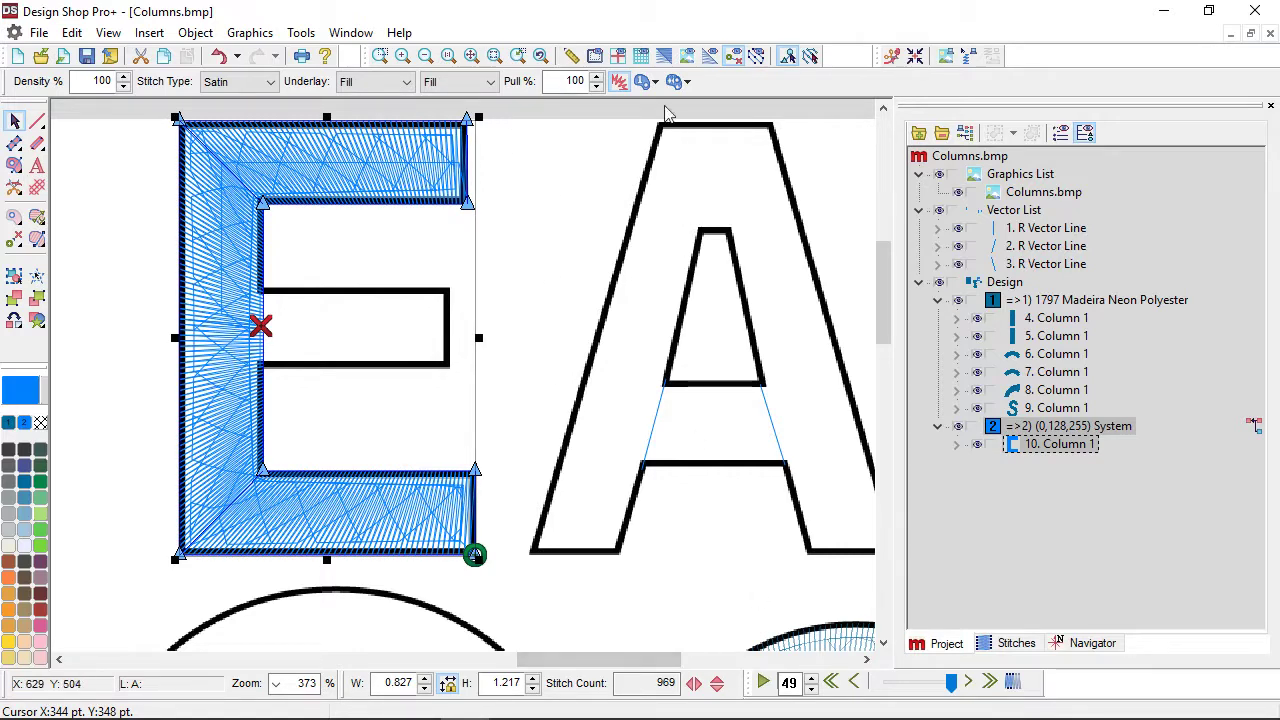
Preview the E column in 3D and step back through its stitch sequence along the stem to examine the underlay and exit area.
left_click(663, 57)
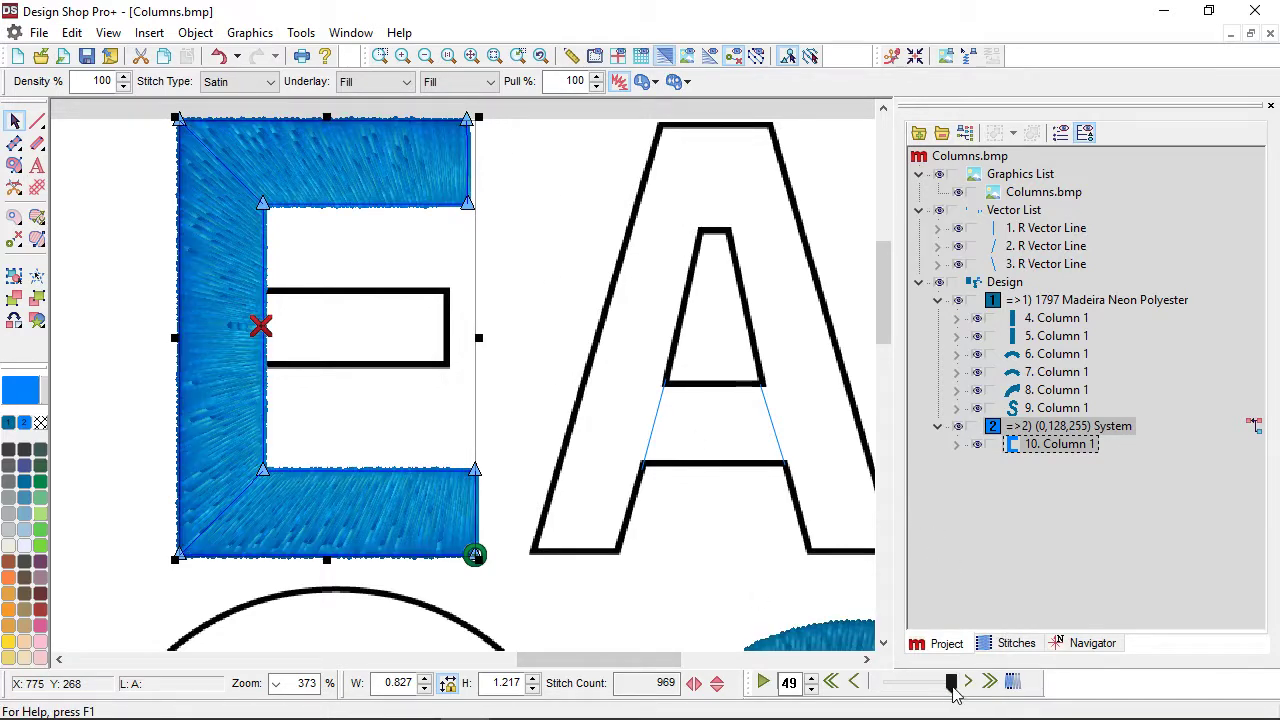
mouse_move(951, 682)
left_mouse_down()
mouse_move(915, 688)
mouse_move(955, 685)
left_mouse_up()
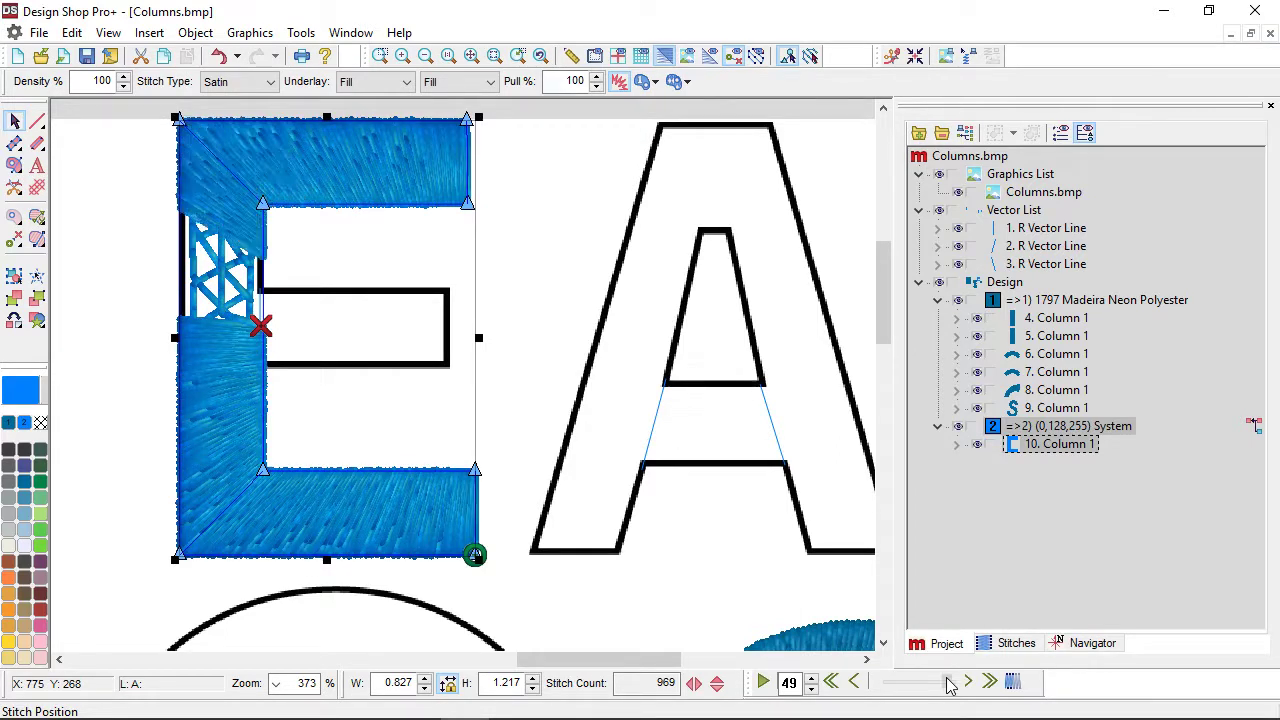
left_click(517, 287)
left_click(664, 57)
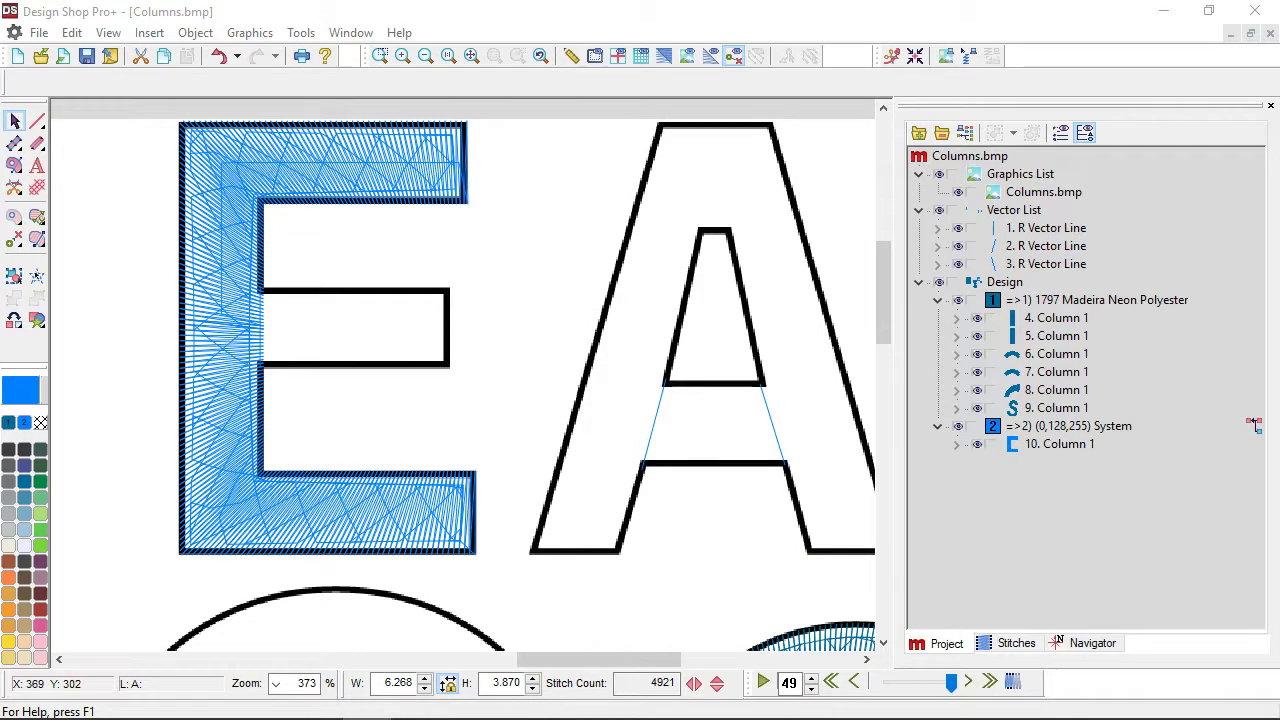
key("c")
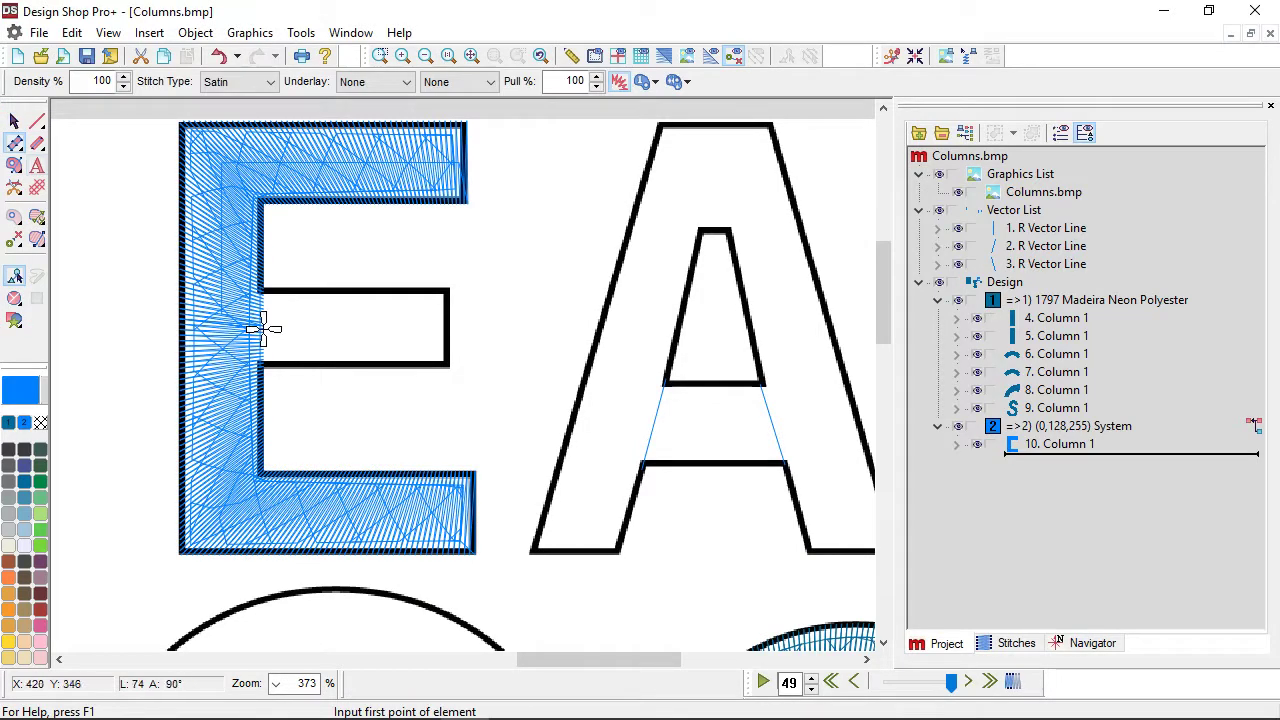
scroll(265, 315, "up", 2)
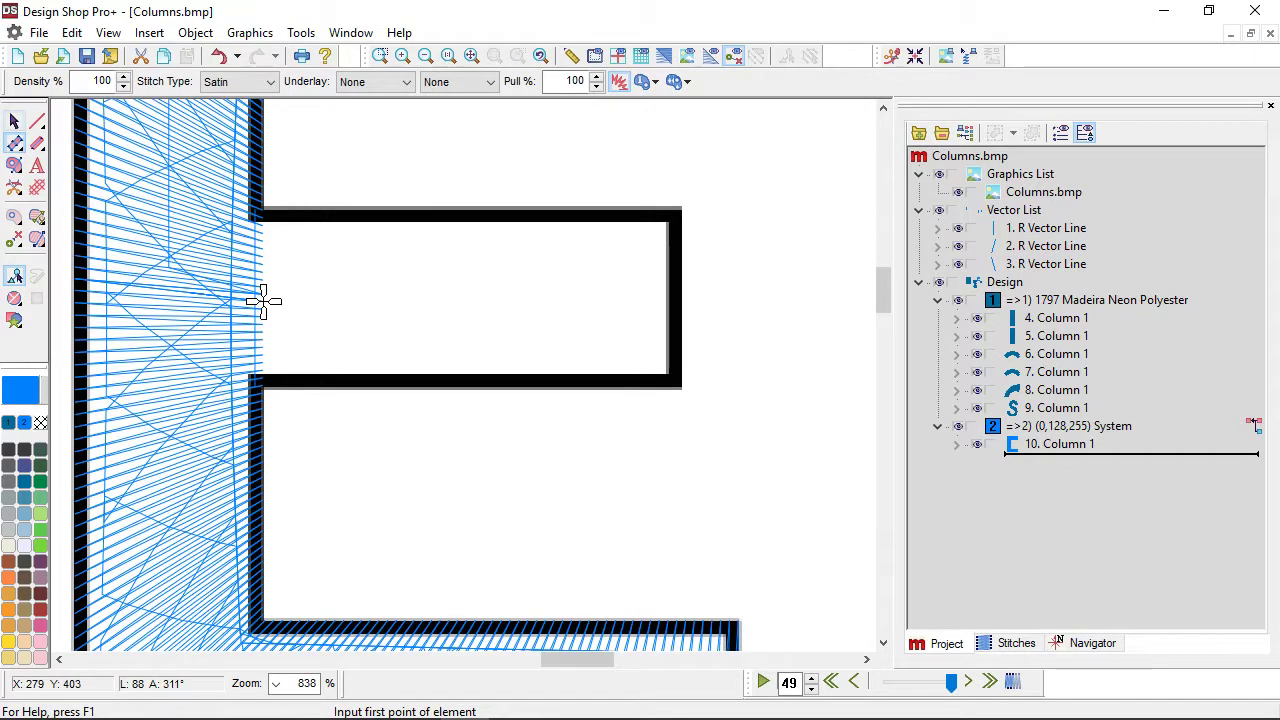
key("Escape")
Add points to the E column's inner edge at the middle arm, bulge it slightly into the arm and move the exit point onto the bulge.
left_click(250, 250)
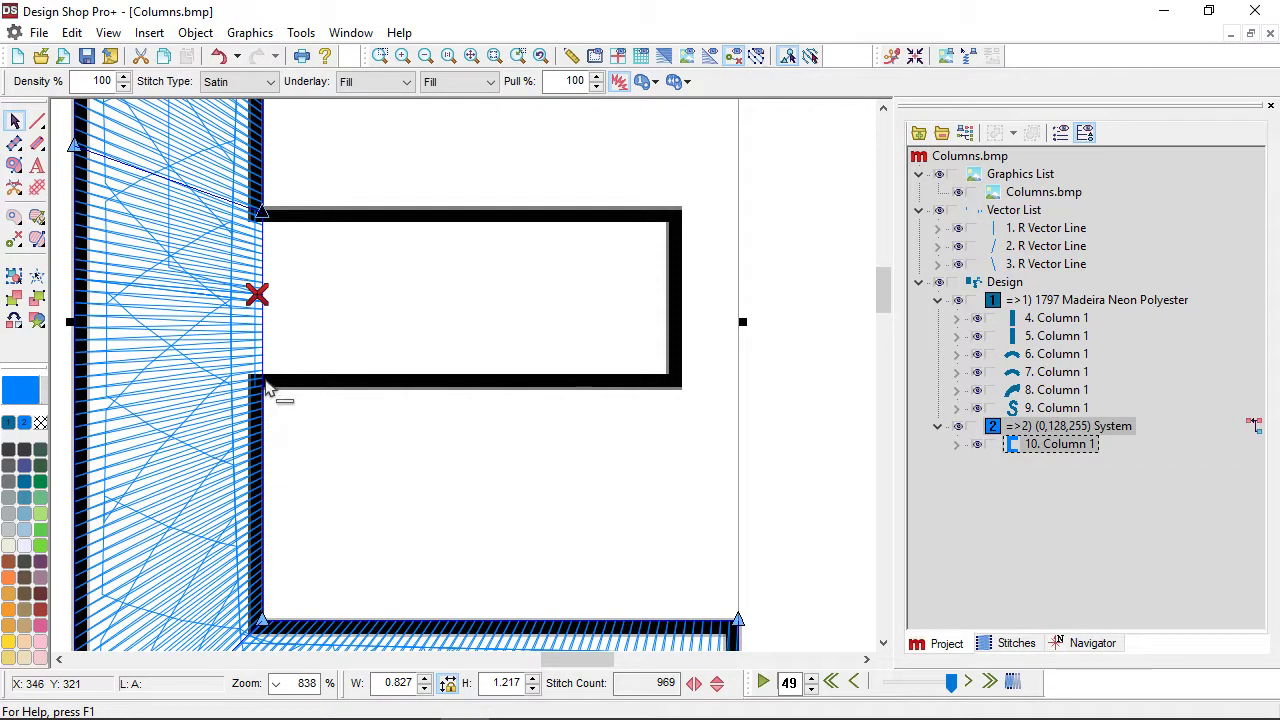
left_click(262, 380)
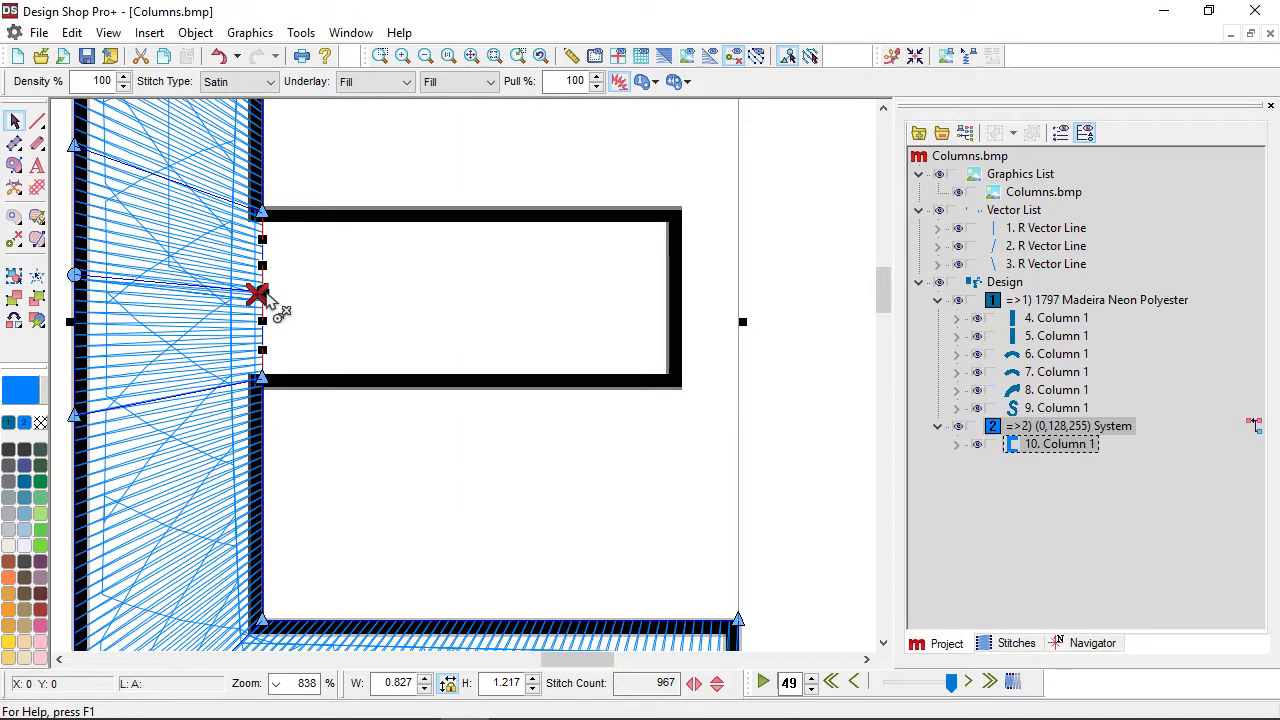
left_click_drag(266, 297, 280, 295)
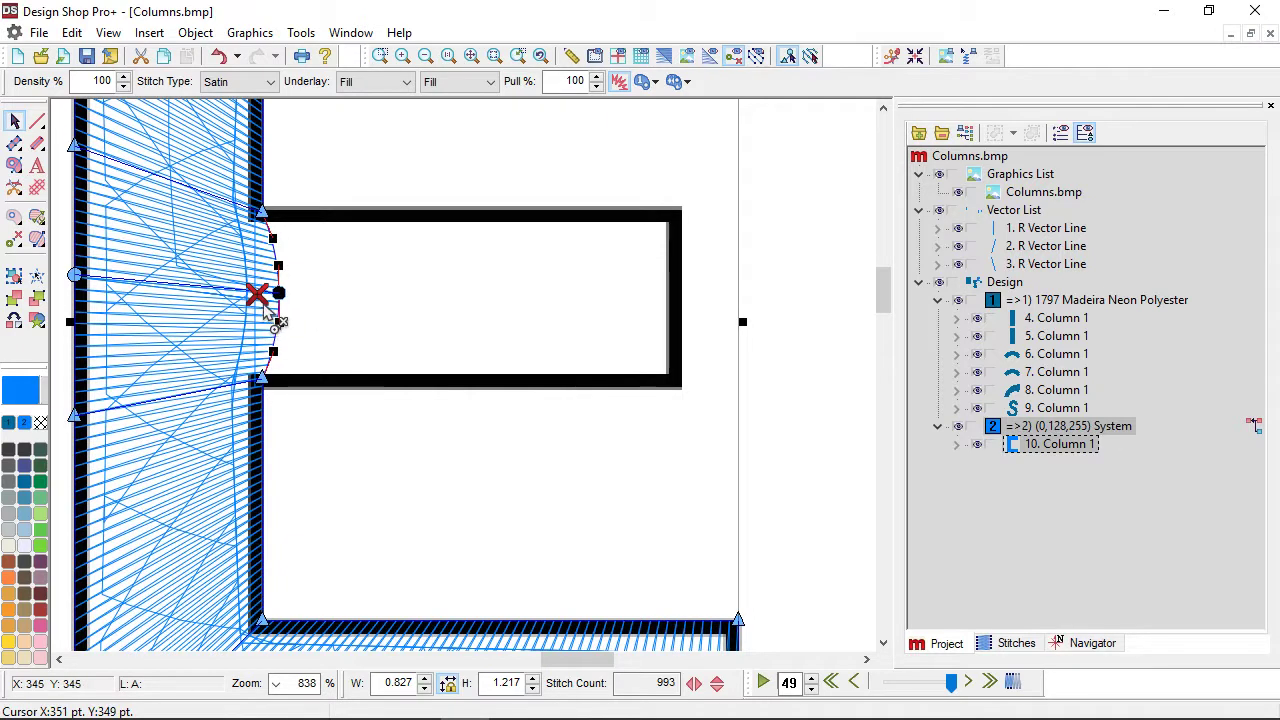
left_click_drag(267, 310, 288, 293)
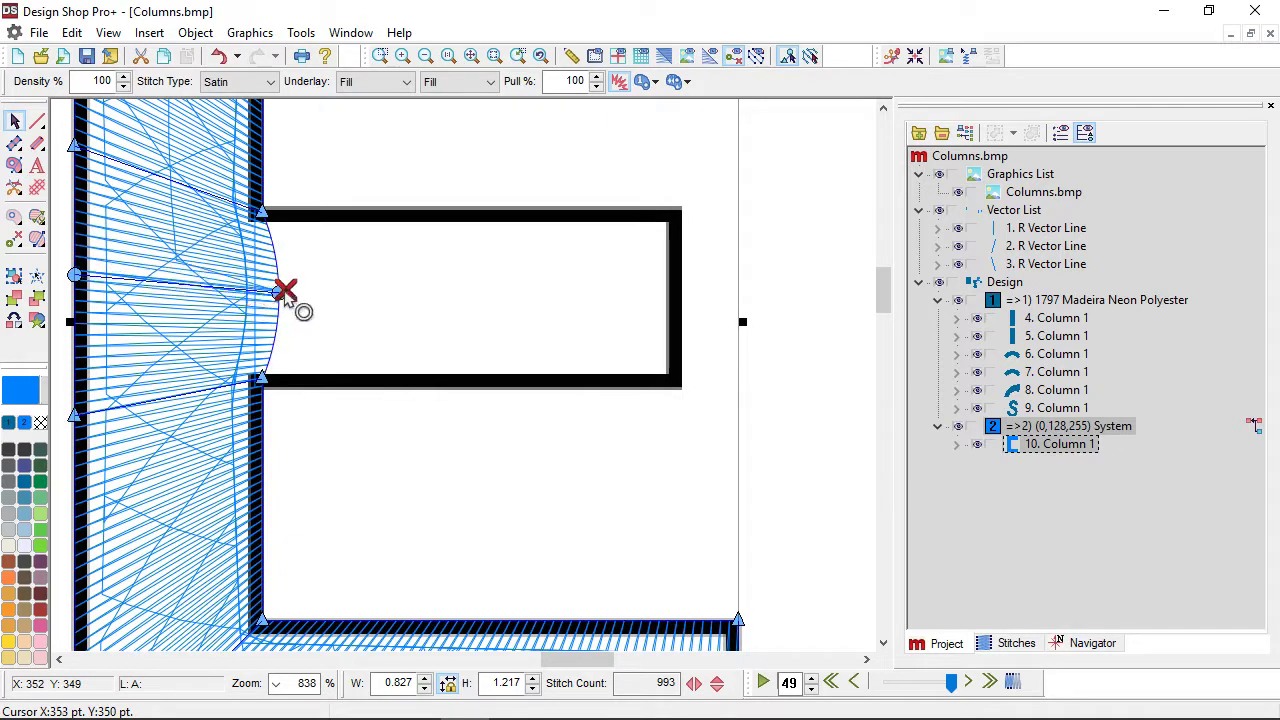
Digitize the E's middle arm as a Column 1 from its outer end to the stem and generate the stitches.
left_click(16, 145)
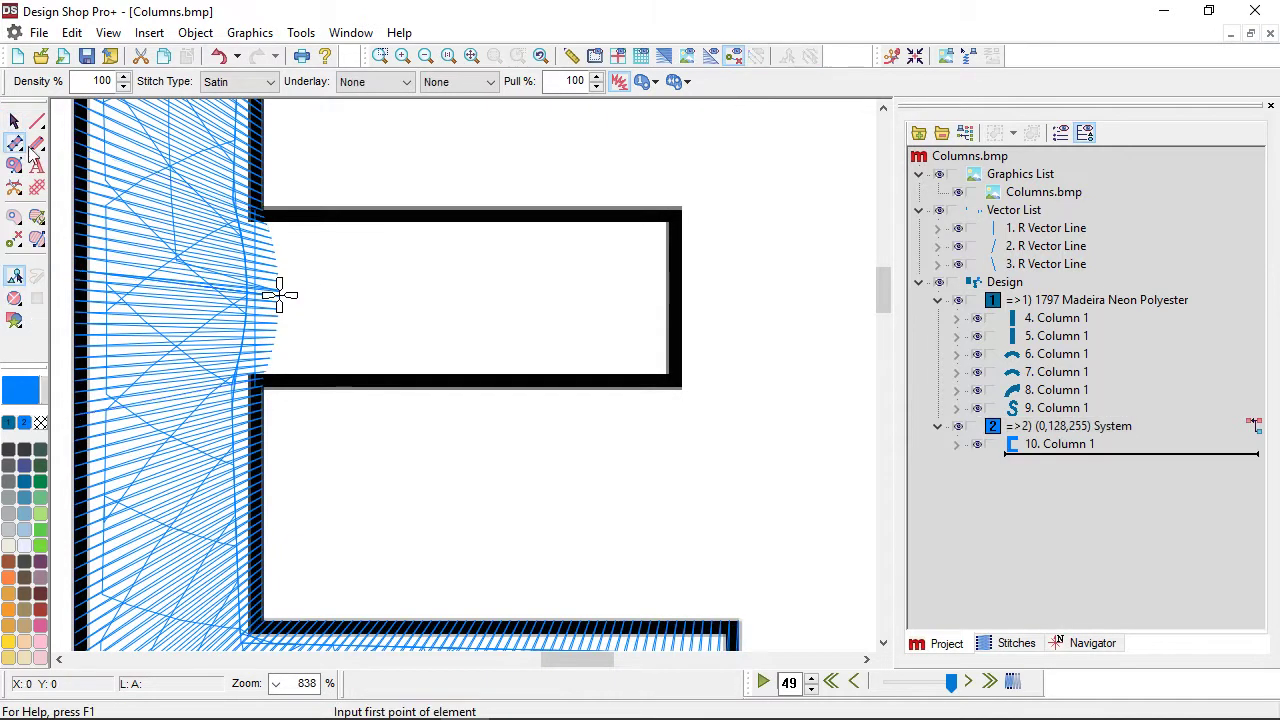
left_click(670, 389)
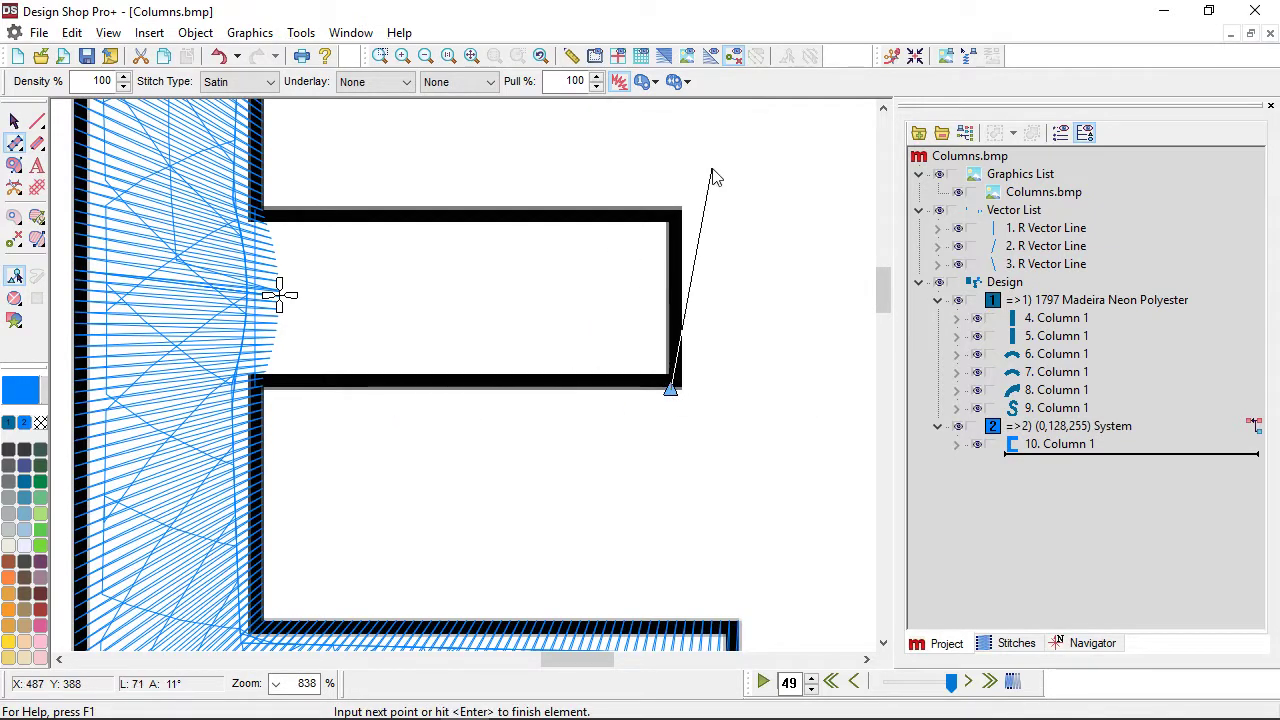
left_click(672, 213)
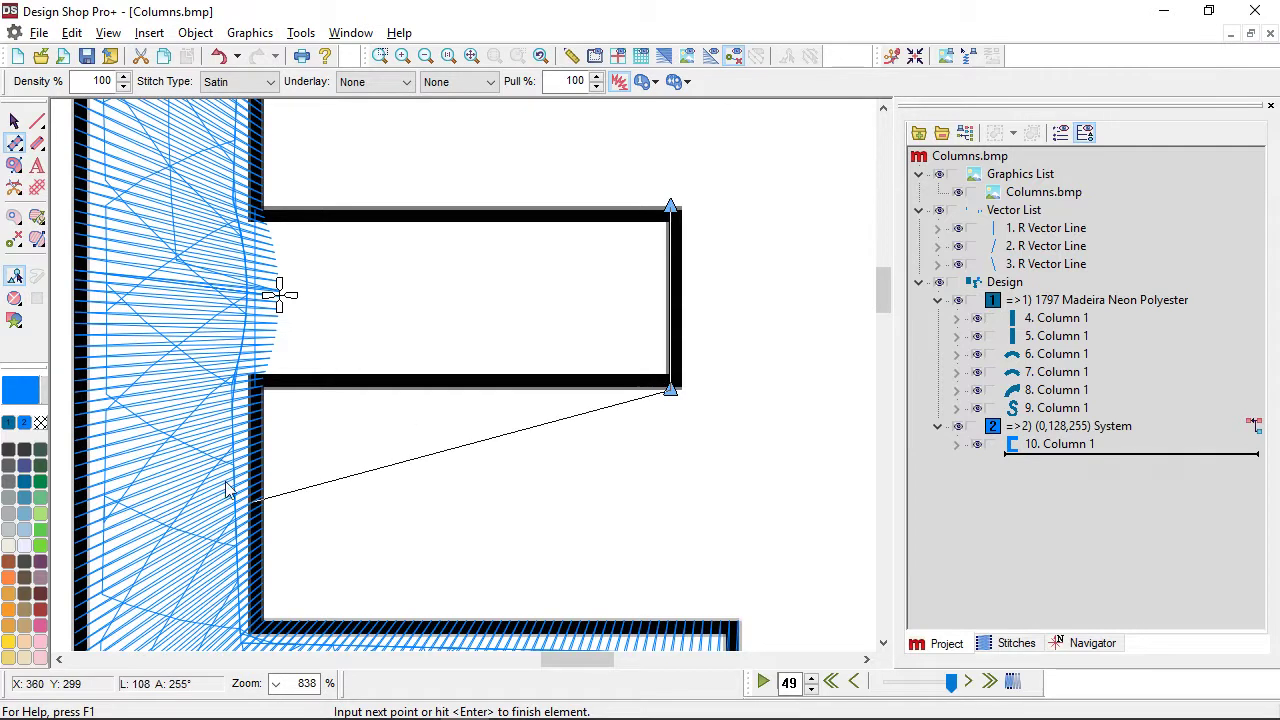
left_click(267, 391)
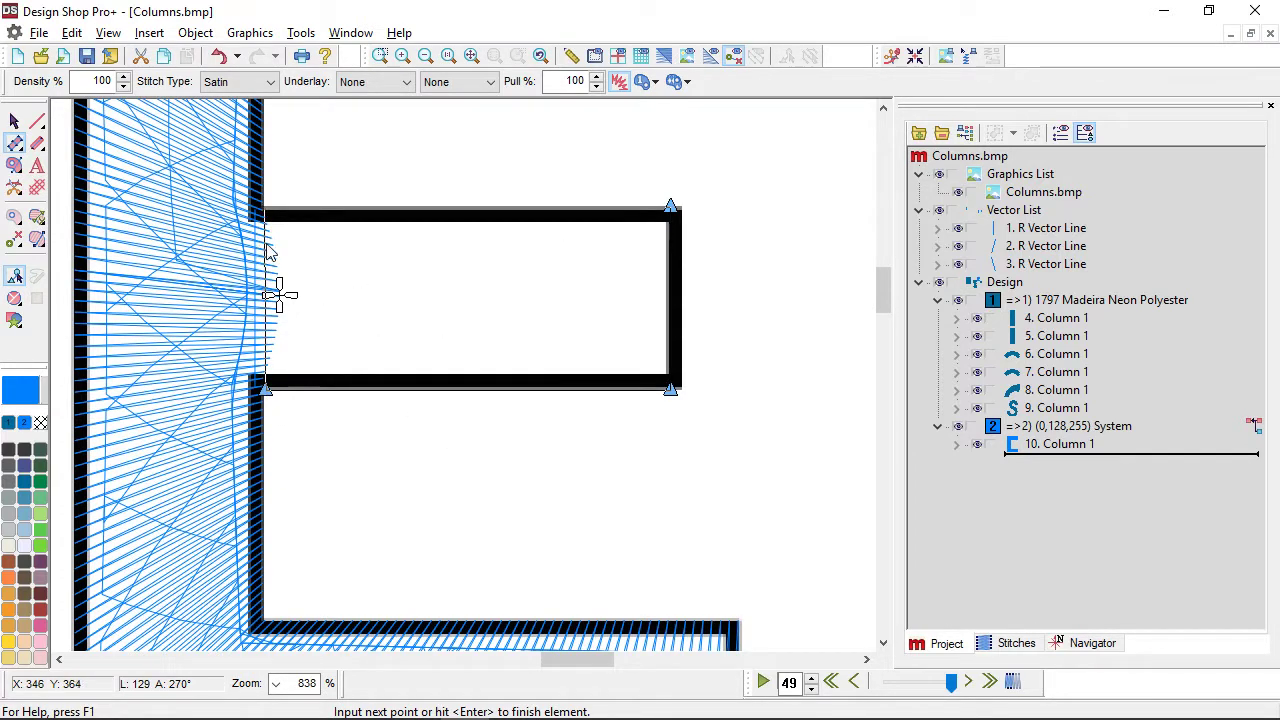
left_click(271, 254)
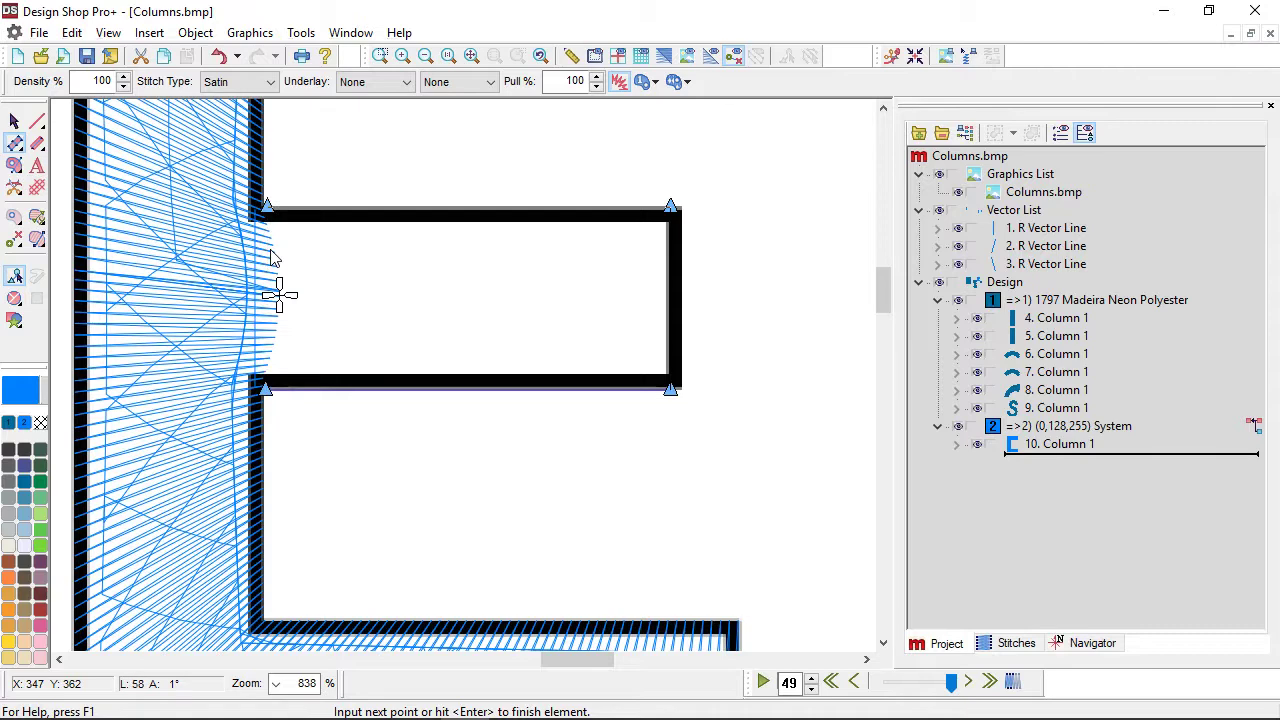
key("Return")
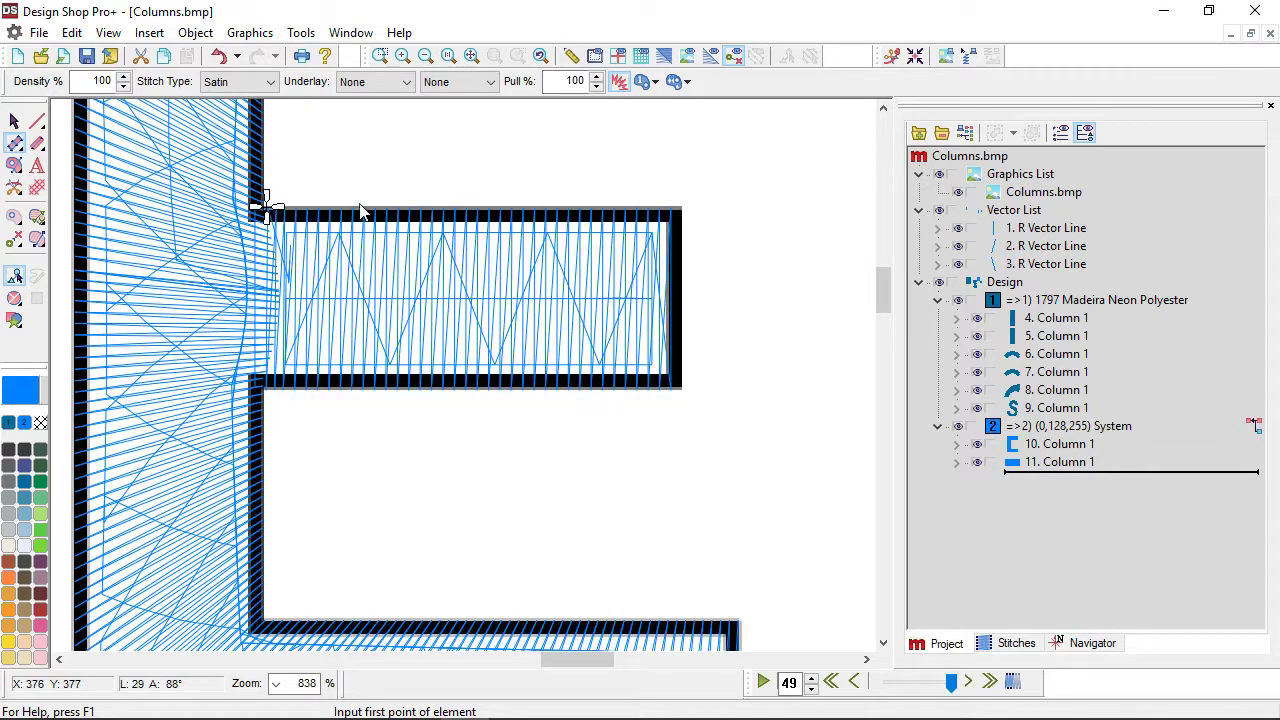
Check the entry and exit points of the E's middle-arm column and preview the whole letter in 3D.
left_click(14, 122)
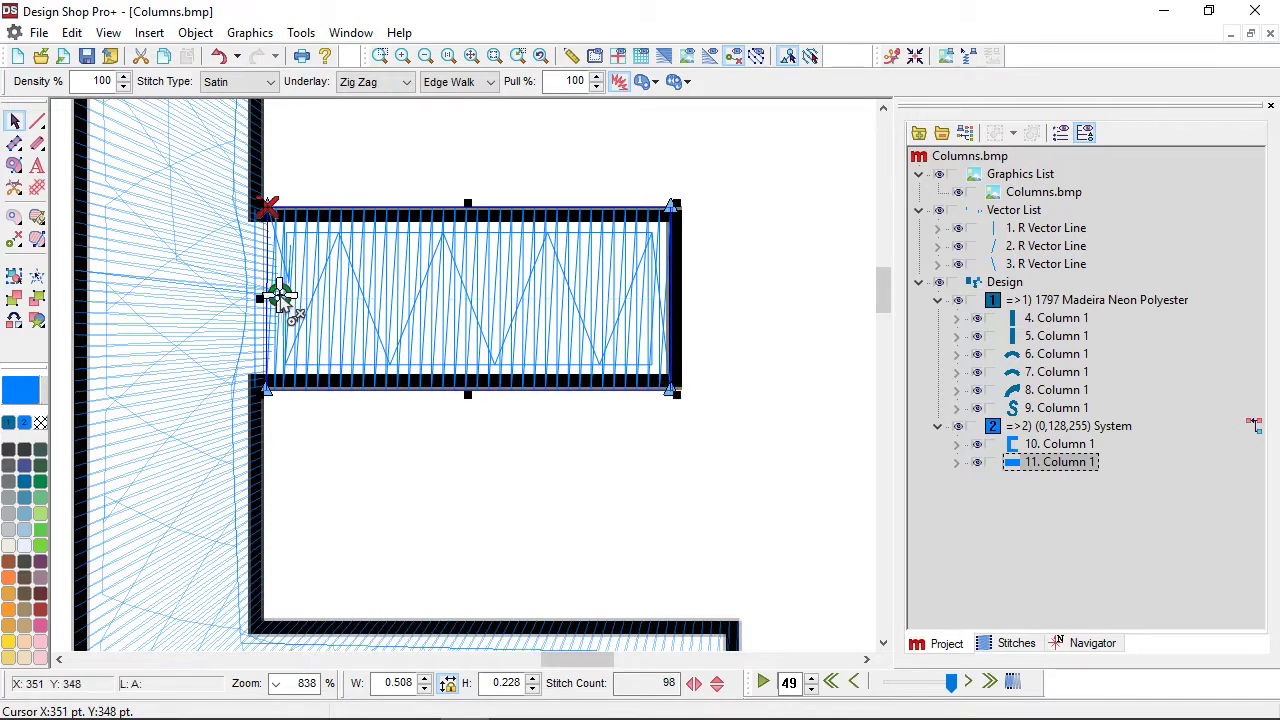
left_click(279, 295)
scroll(414, 428, "down", 3)
left_click(290, 455)
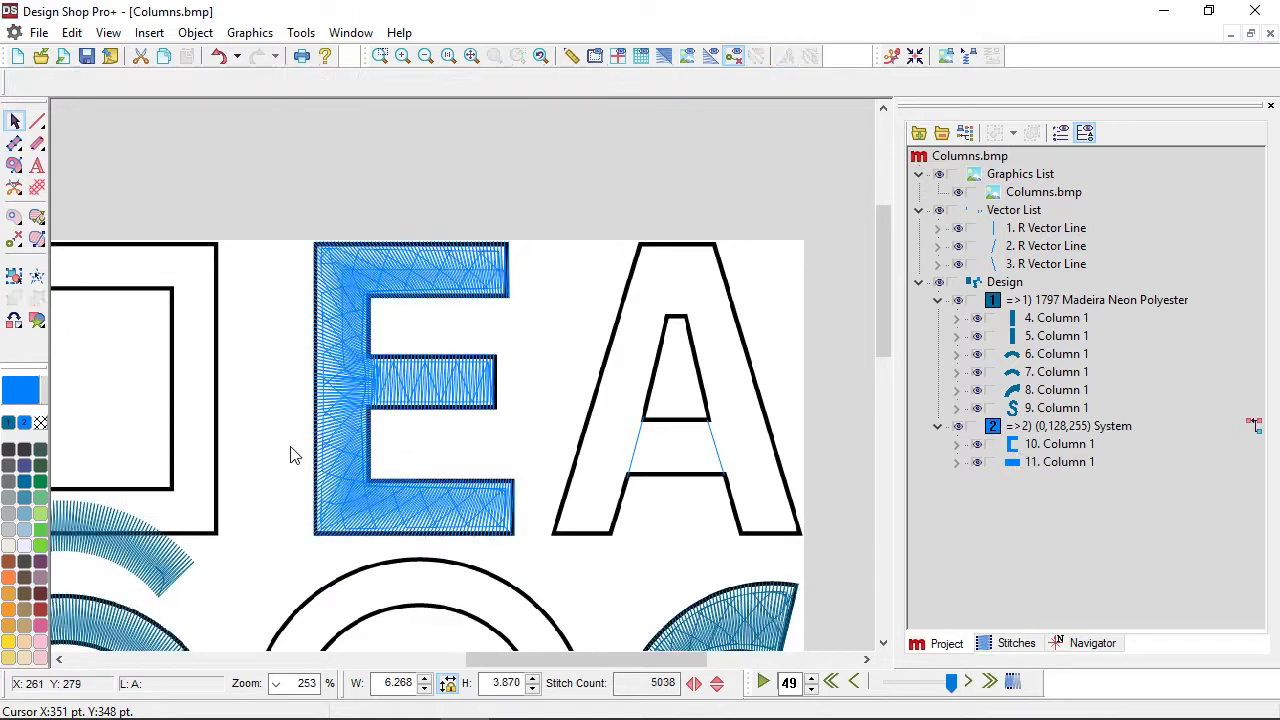
left_click(664, 56)
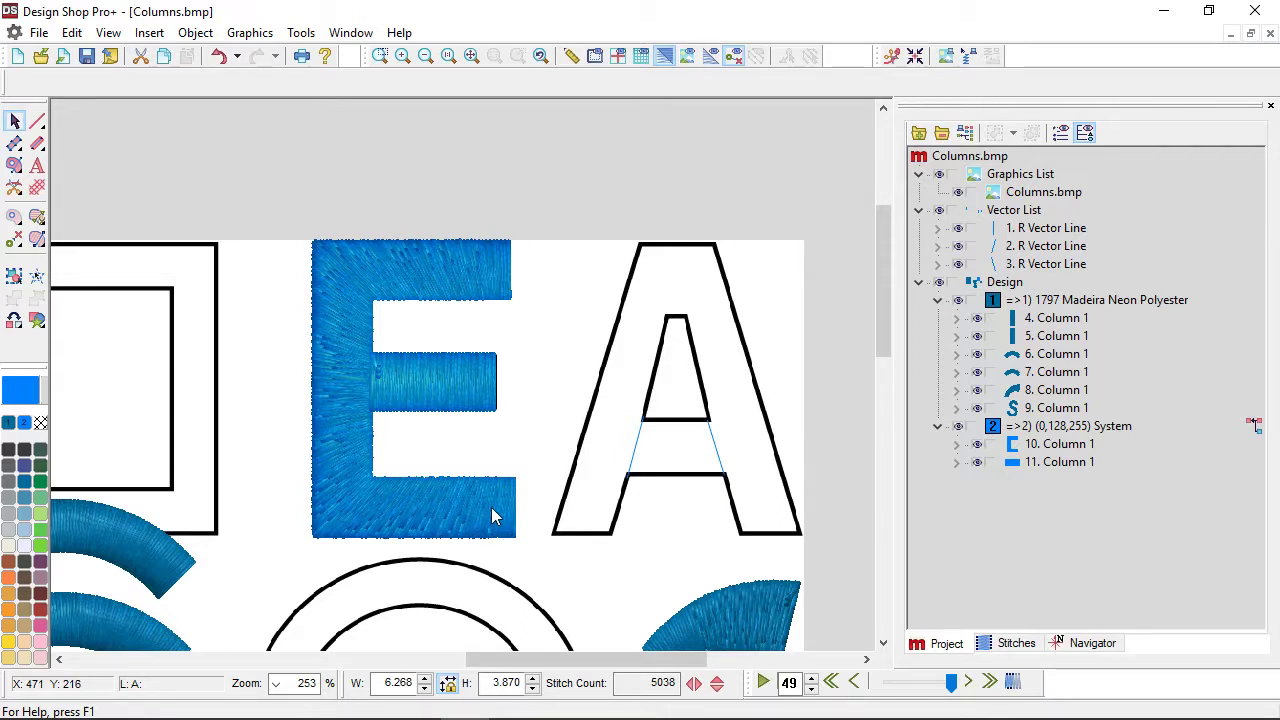
Return to the wireframe view and start a Column 1 on the A with a corner-point pair across the left leg's foot.
scroll(491, 508, "right", 3)
scroll(449, 459, "up", 3)
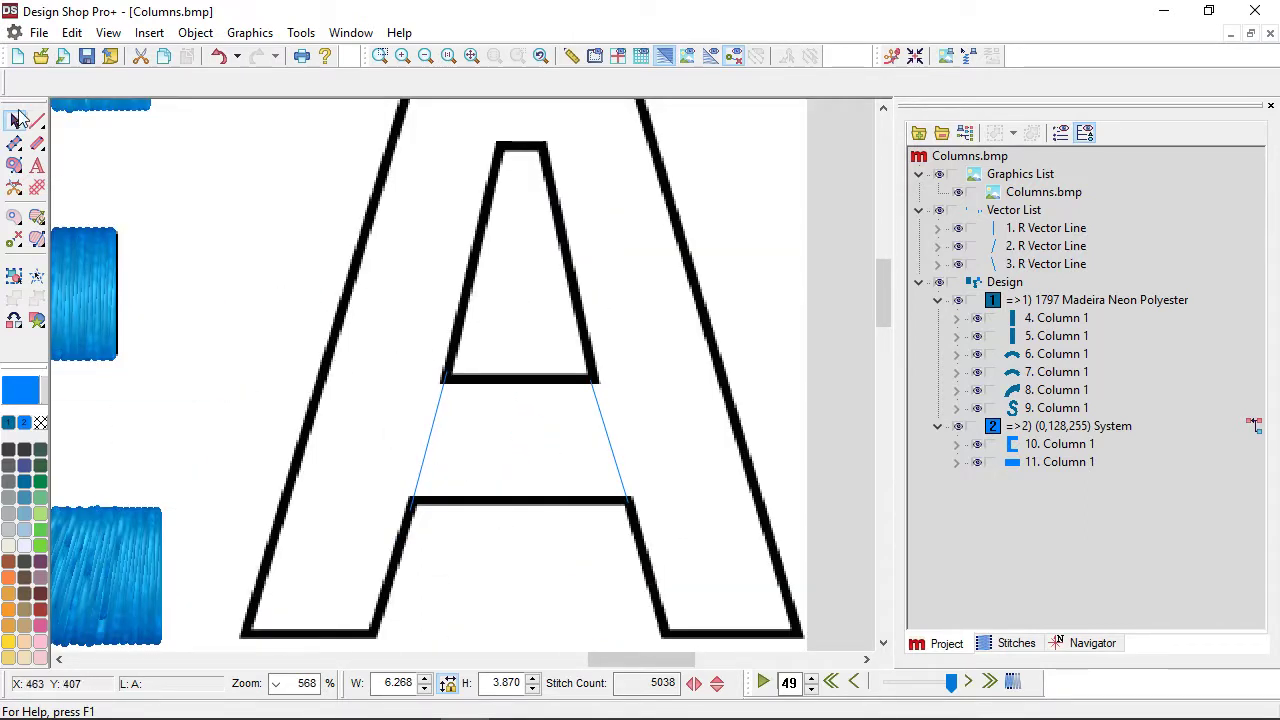
left_click(14, 143)
left_click(664, 55)
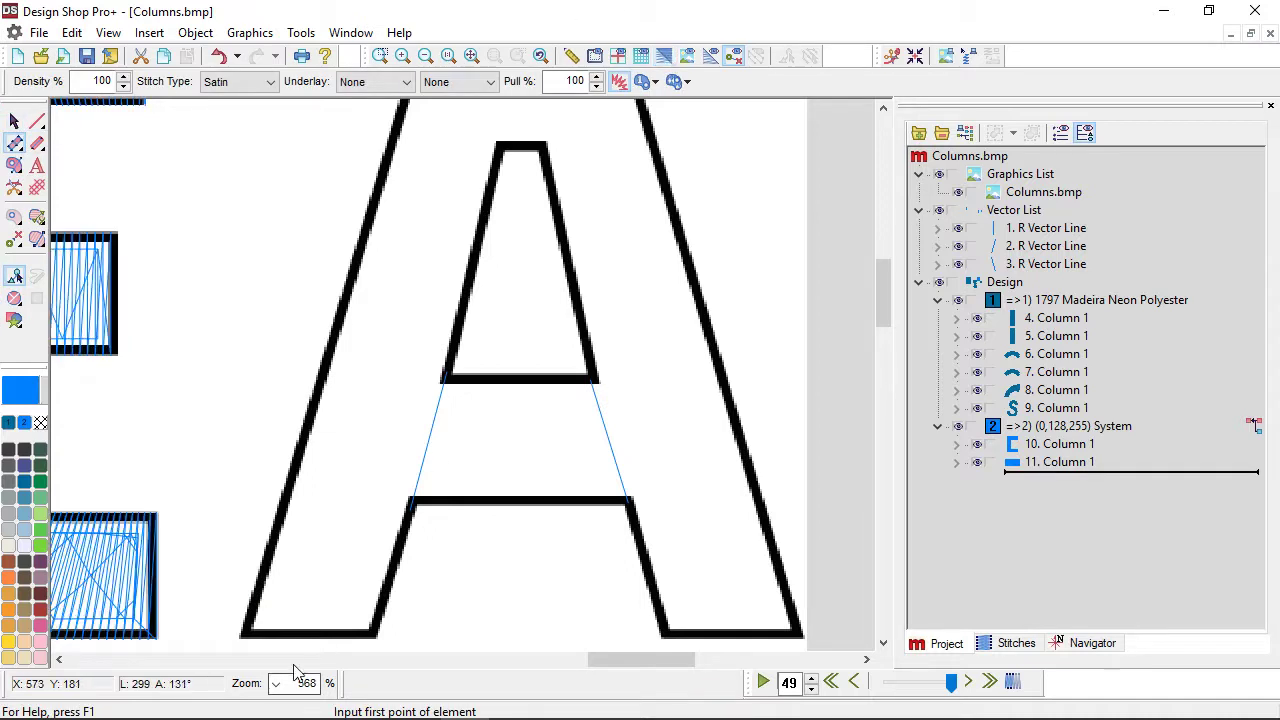
scroll(254, 631, "down", 2)
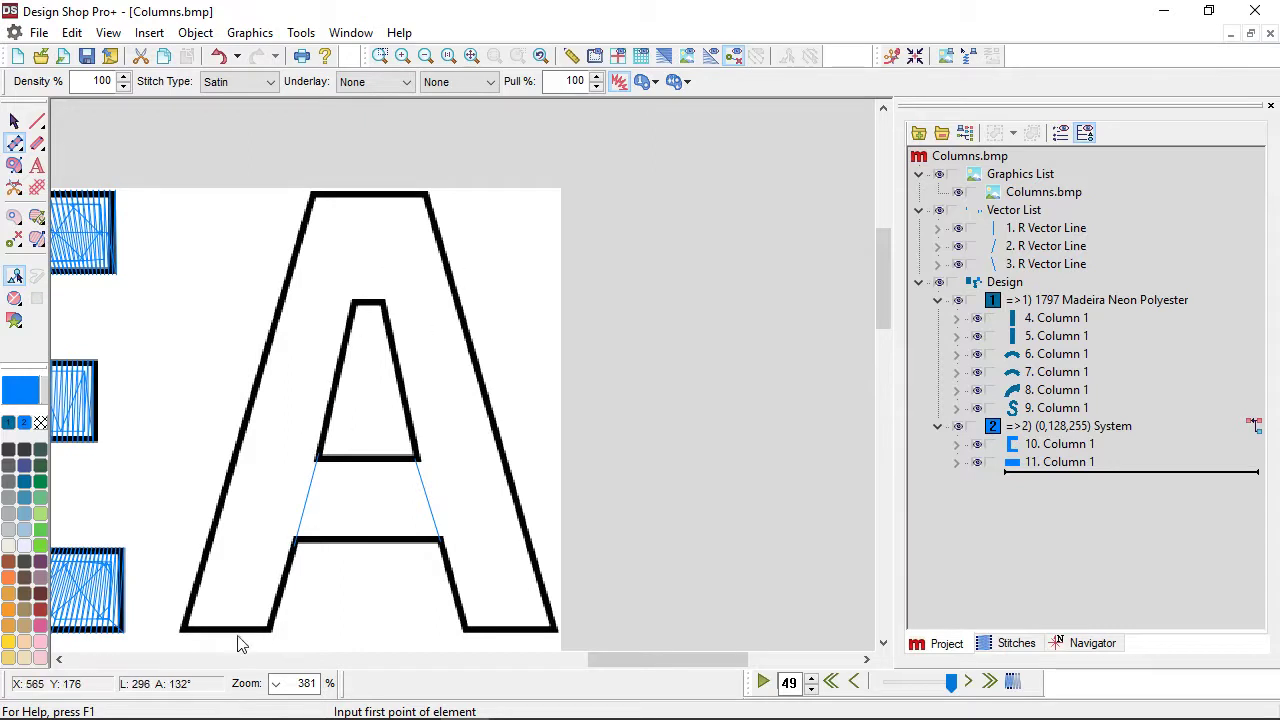
scroll(226, 590, "up", 2)
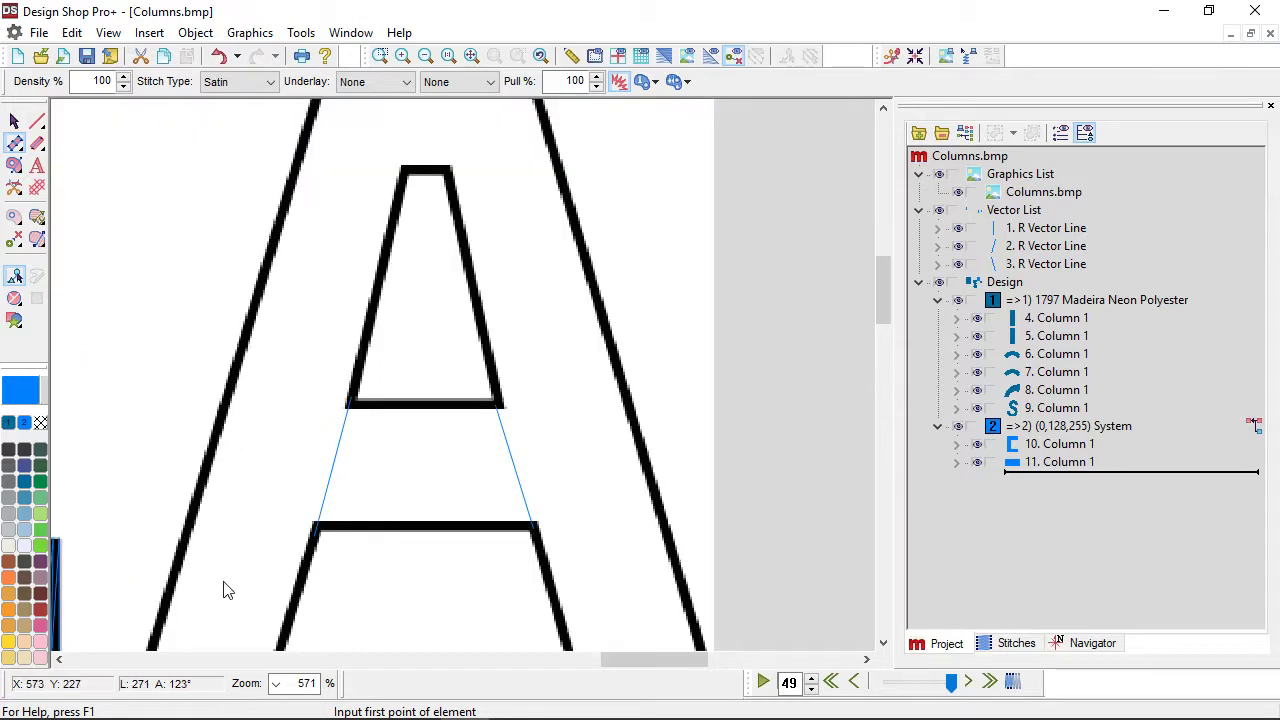
left_click(145, 532)
scroll(200, 500, "up", 3)
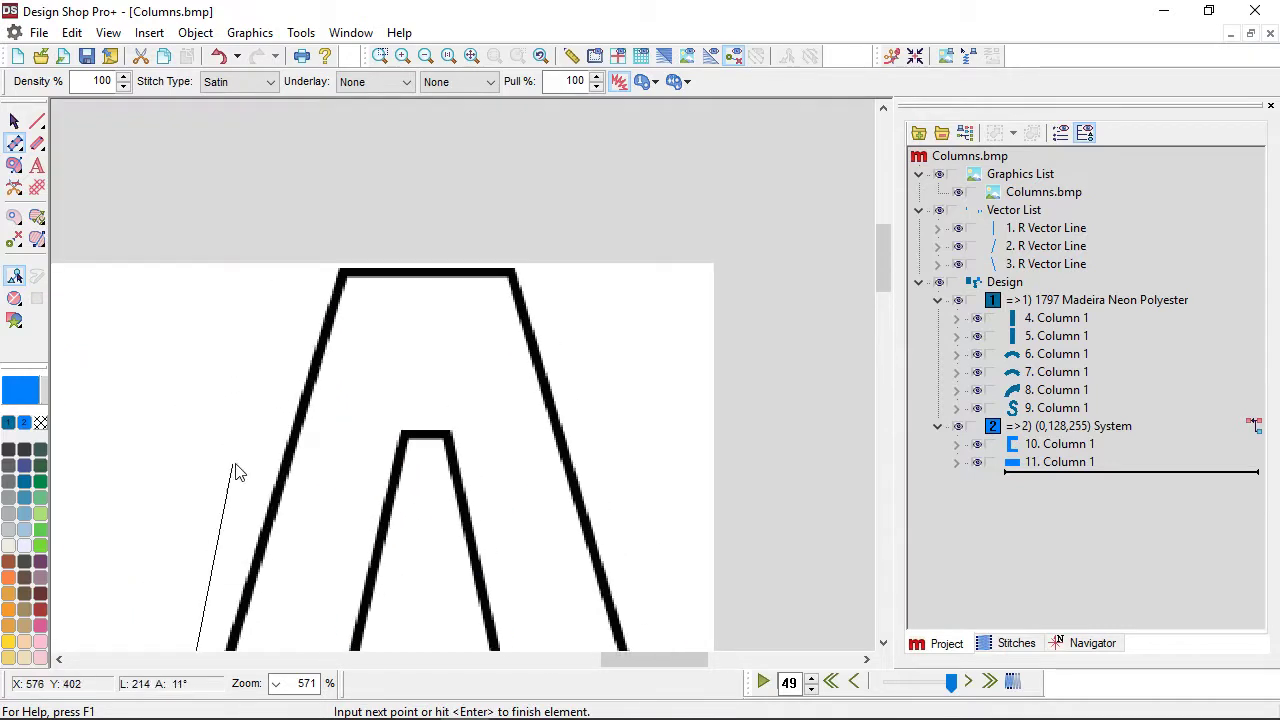
scroll(342, 500, "down", 3)
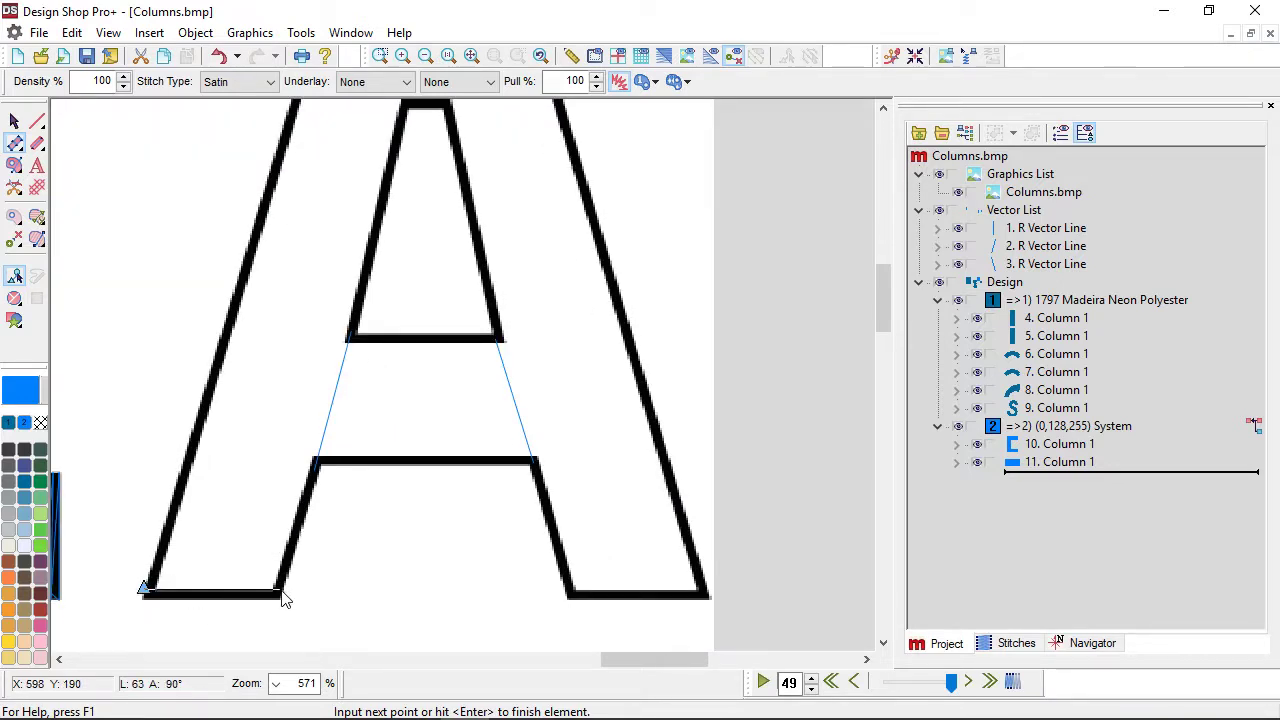
scroll(300, 597, "up", 3)
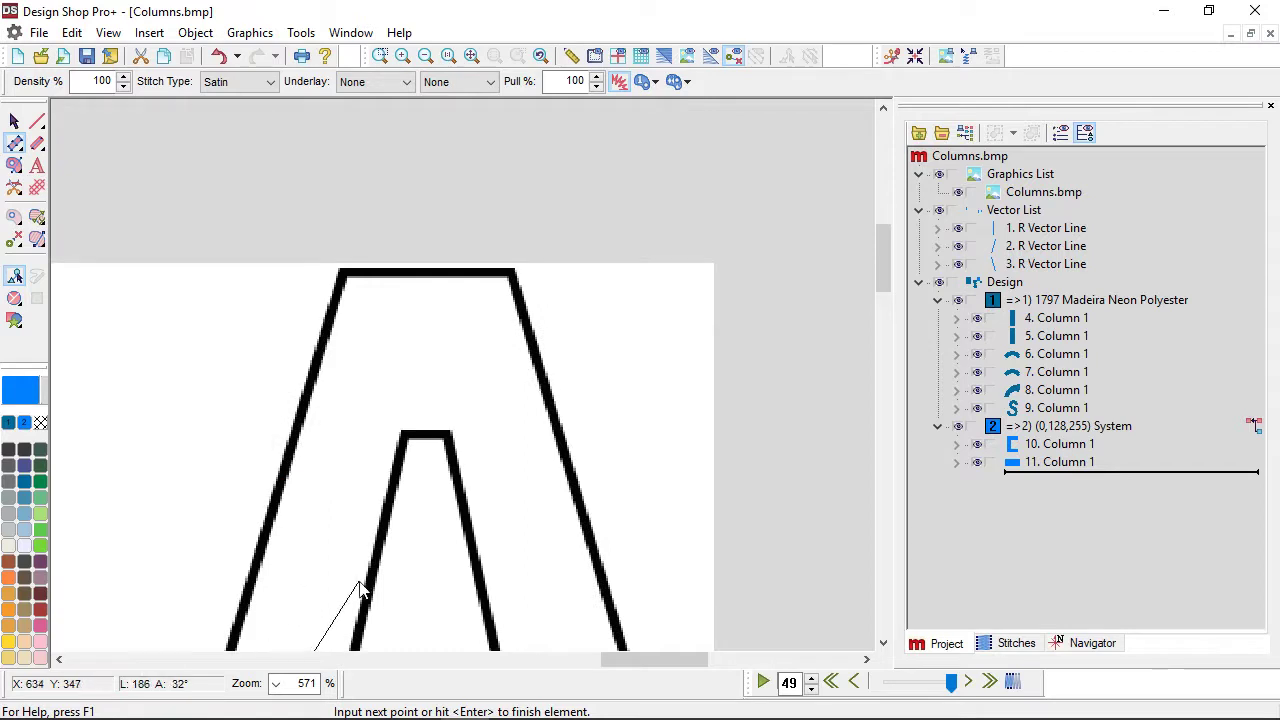
Complete the A column with corner pairs at the top-left corner, the top-right corner and the right leg's foot, generating the stitches.
left_click(340, 268)
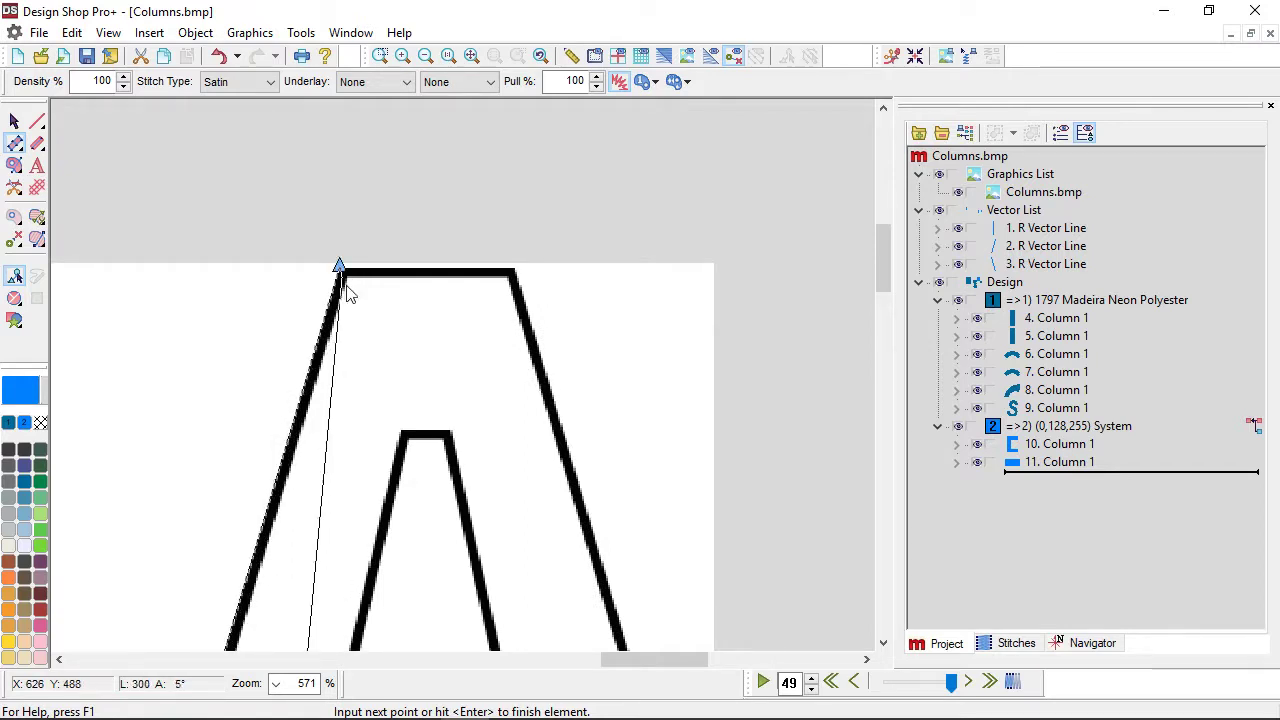
left_click(407, 437)
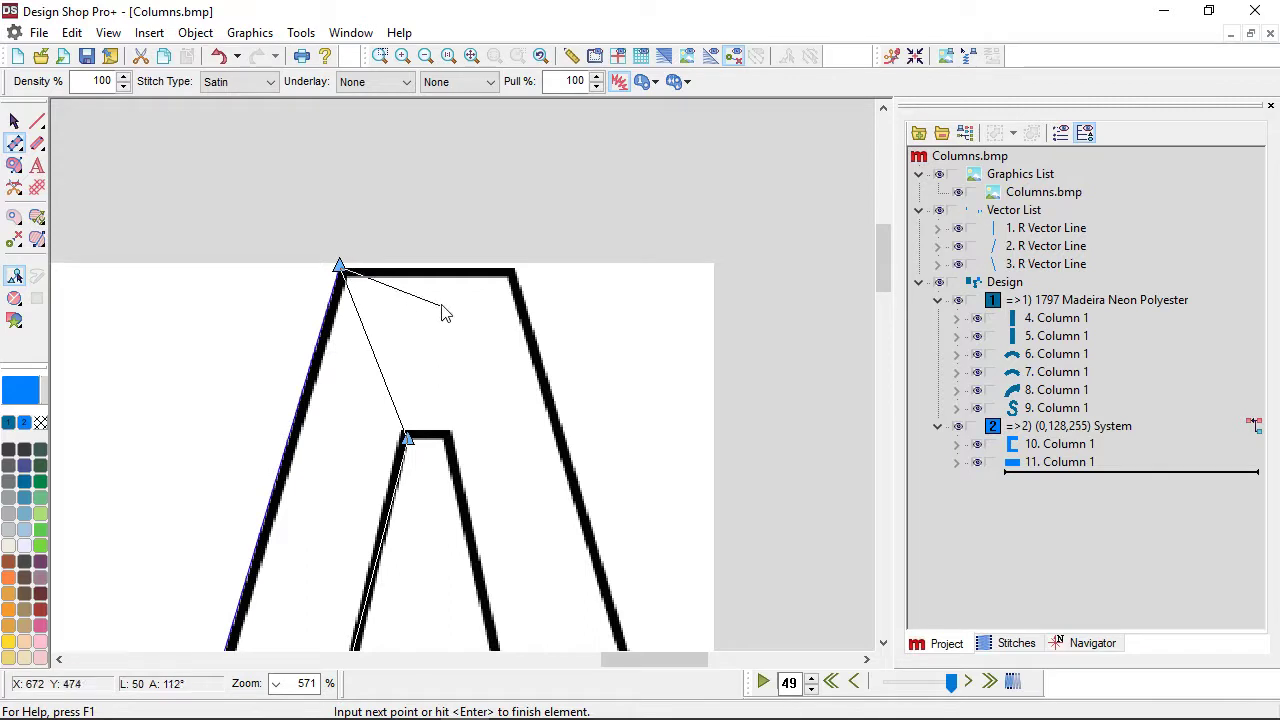
left_click(516, 268)
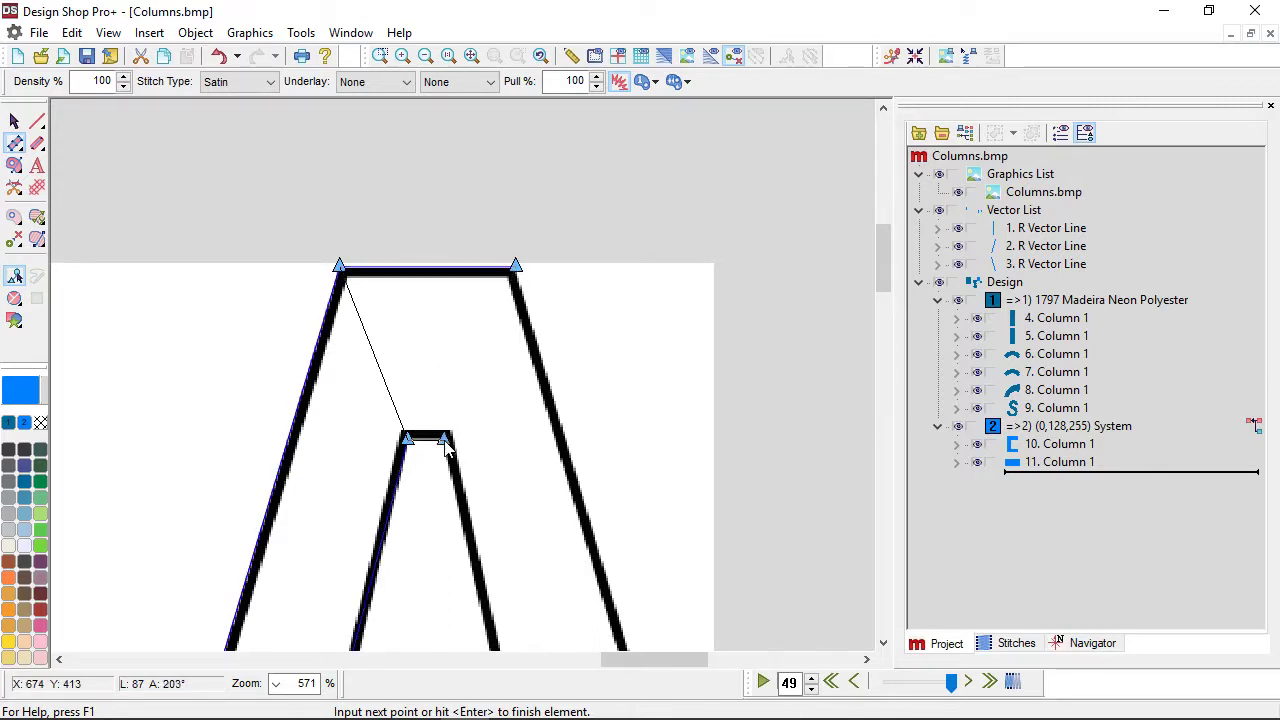
scroll(514, 486, "down", 5)
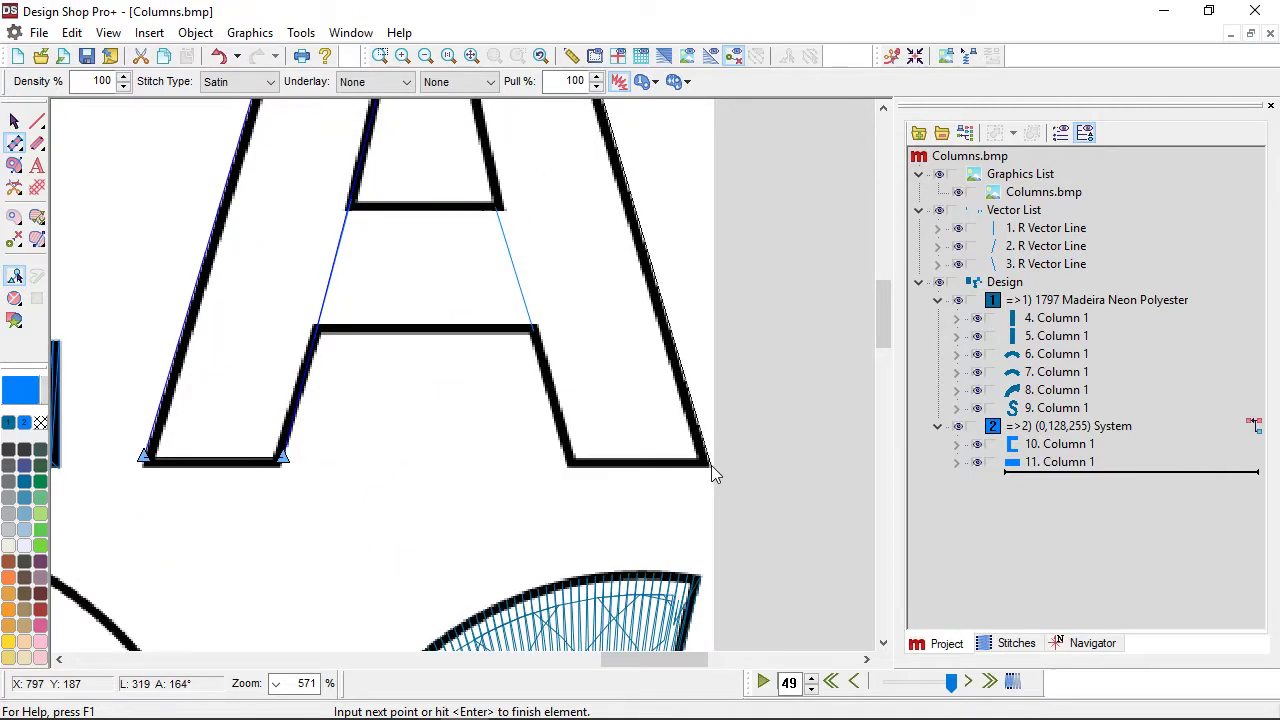
left_click(709, 462)
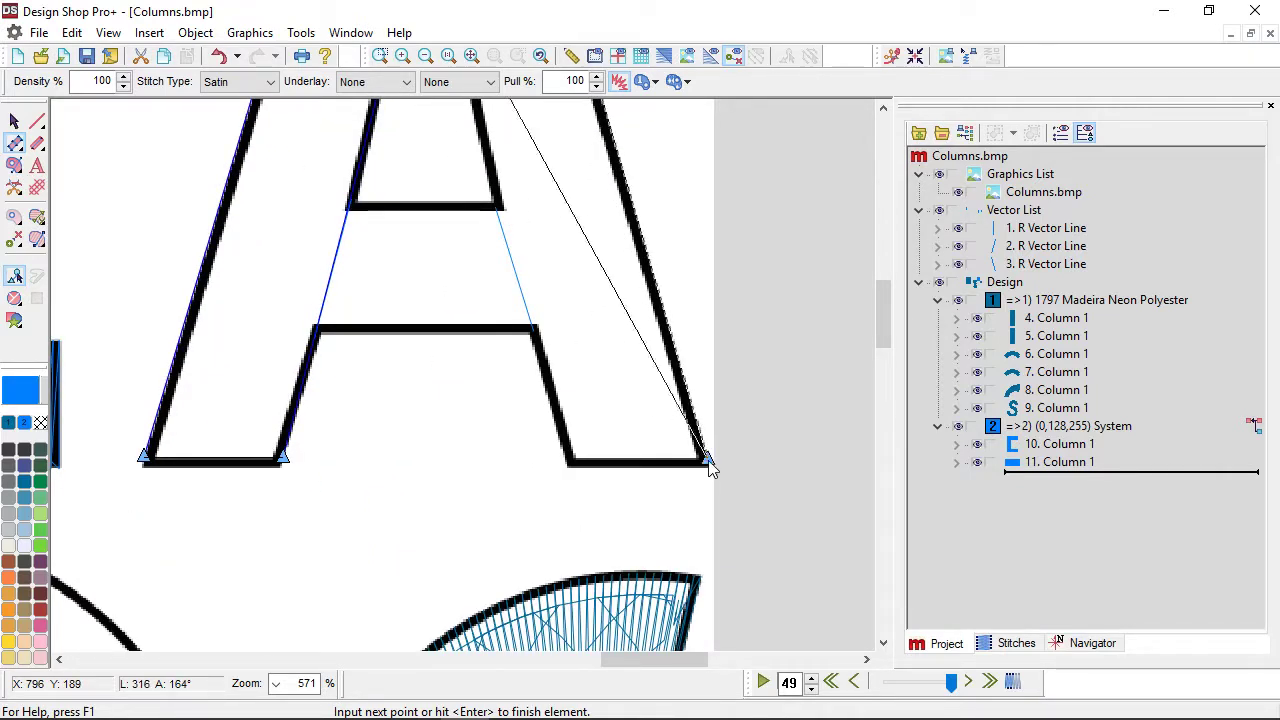
left_click(565, 461)
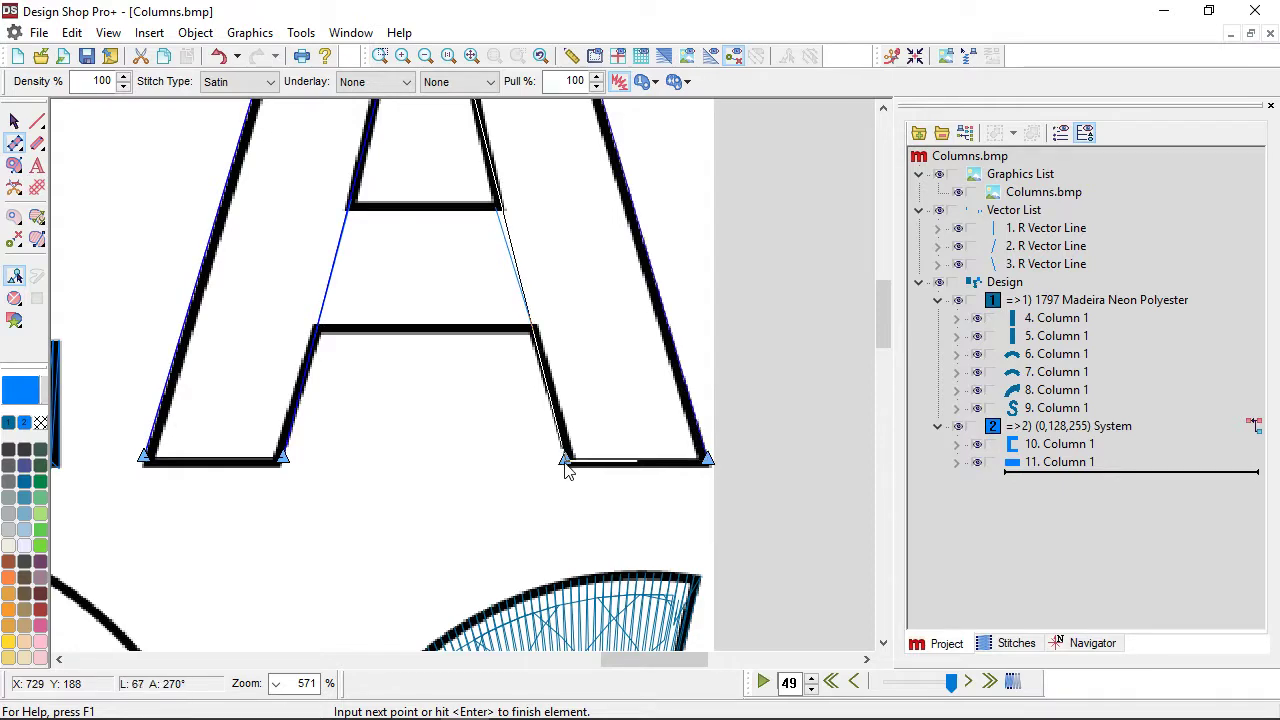
key("Return")
scroll(560, 462, "down", 3)
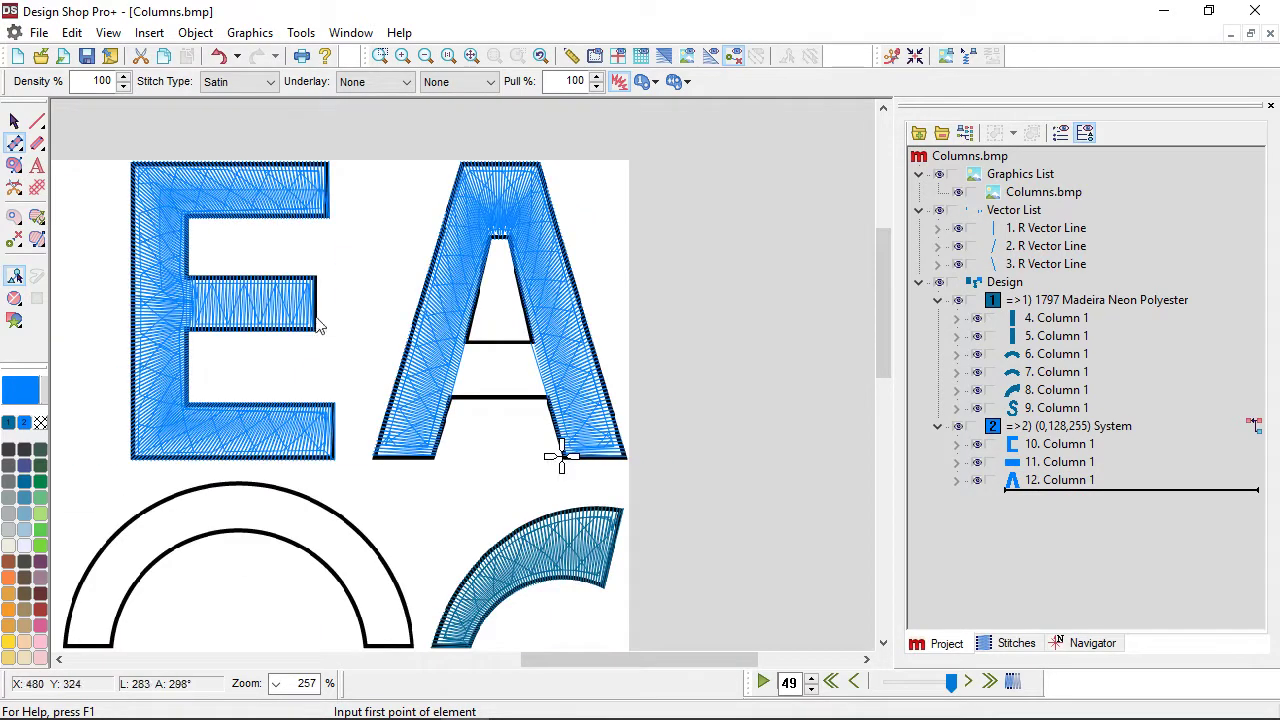
Move the A column's exit point from the right leg's foot to the lower-right corner of the inner triangle.
scroll(541, 268, "up", 1)
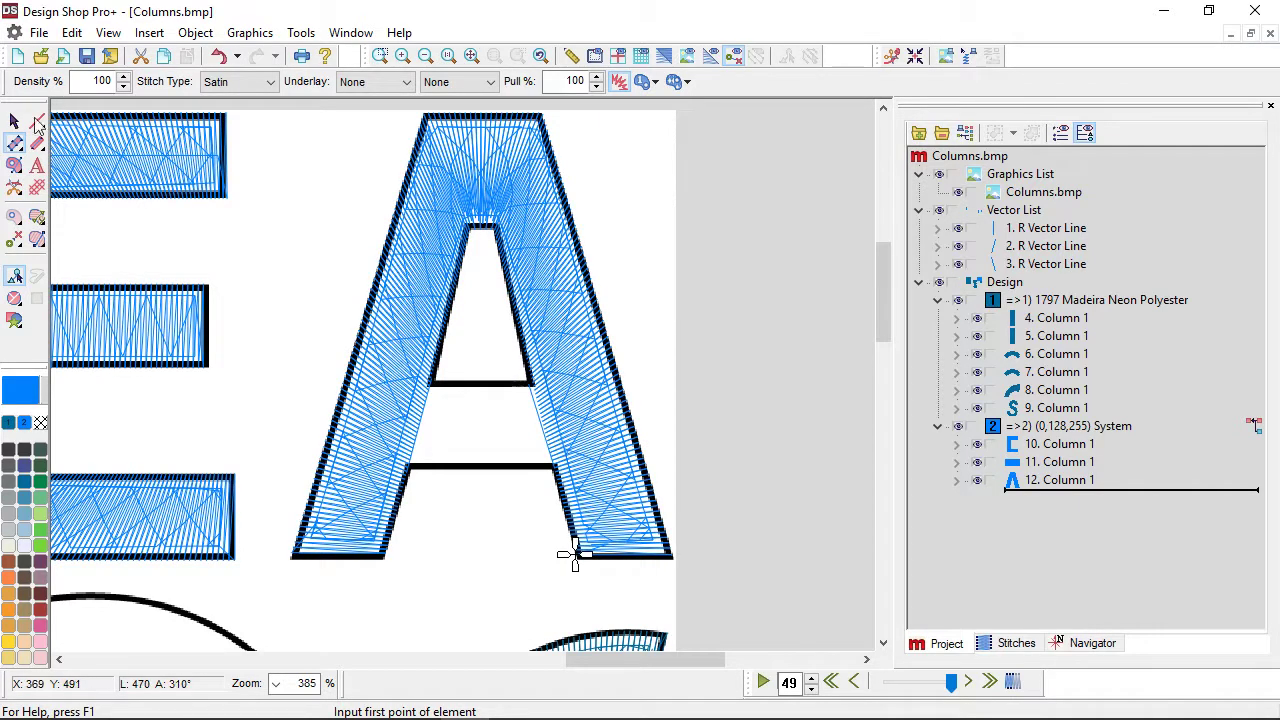
key("Escape")
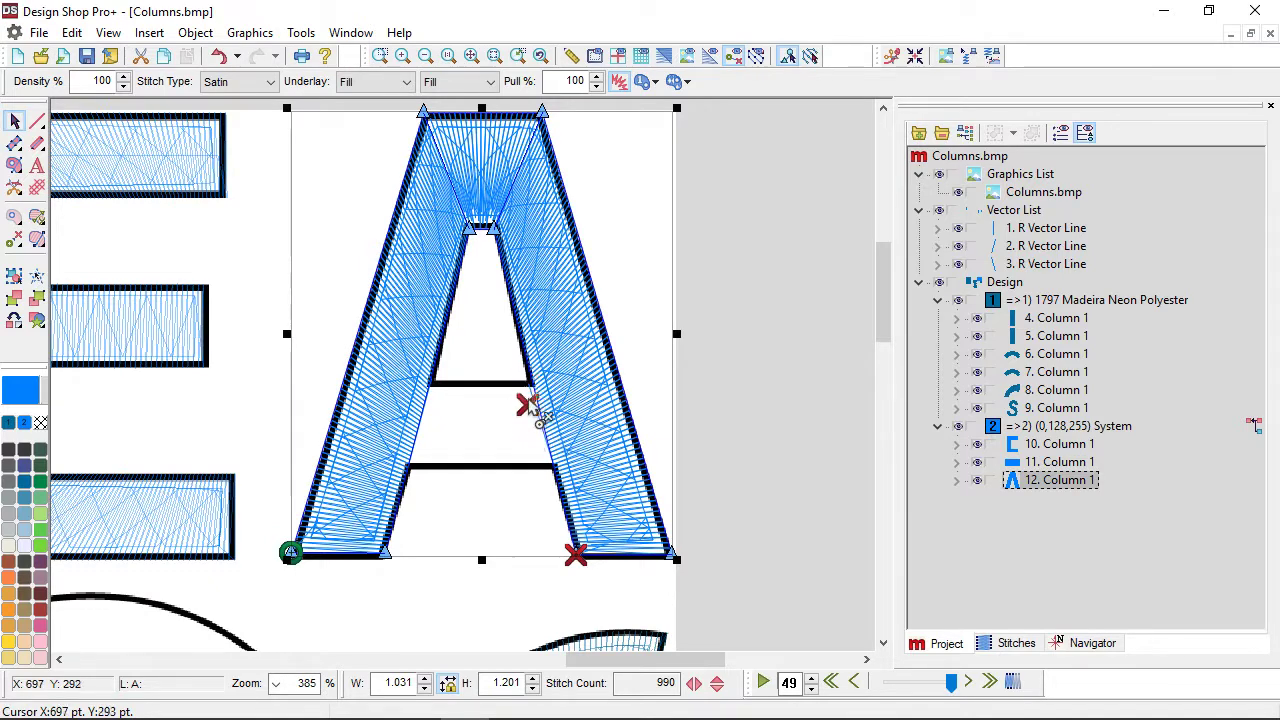
scroll(527, 395, "up", 1)
scroll(547, 440, "up", 1)
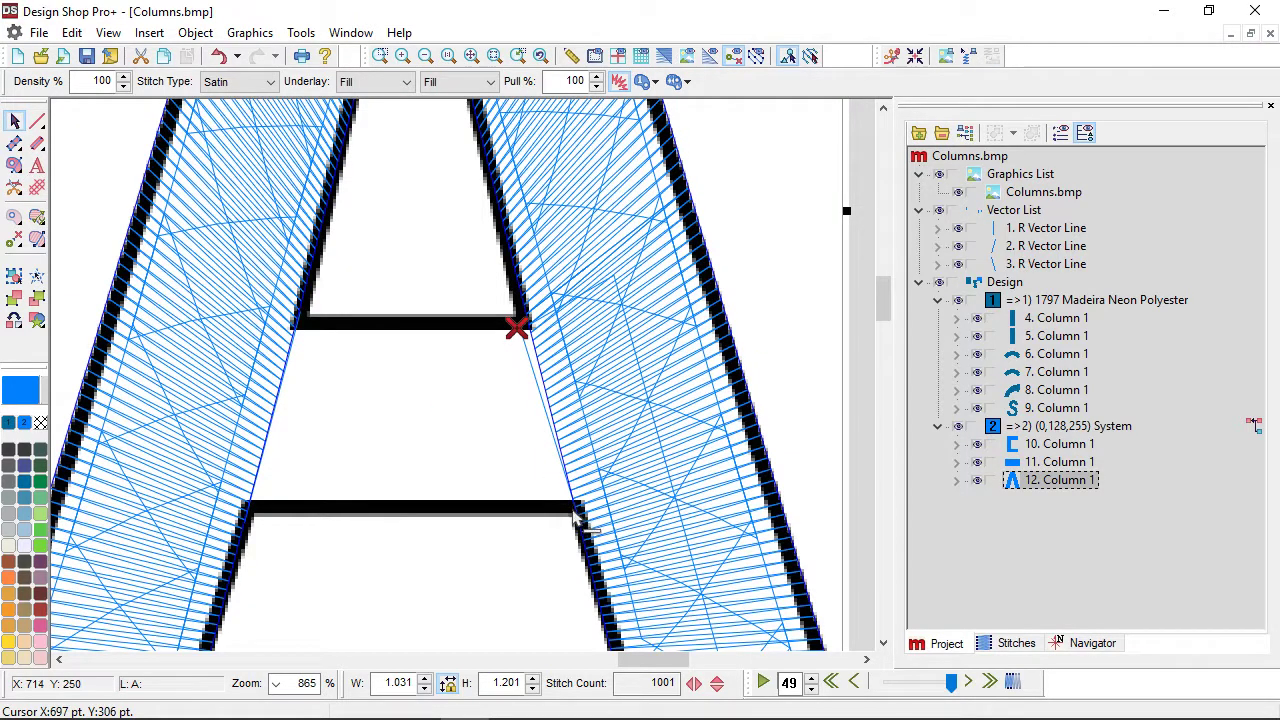
Add point pairs on the A's right leg at the crossbar's corners and midpoint, and pull the inner midpoint slightly into the crossbar area.
left_click(578, 510)
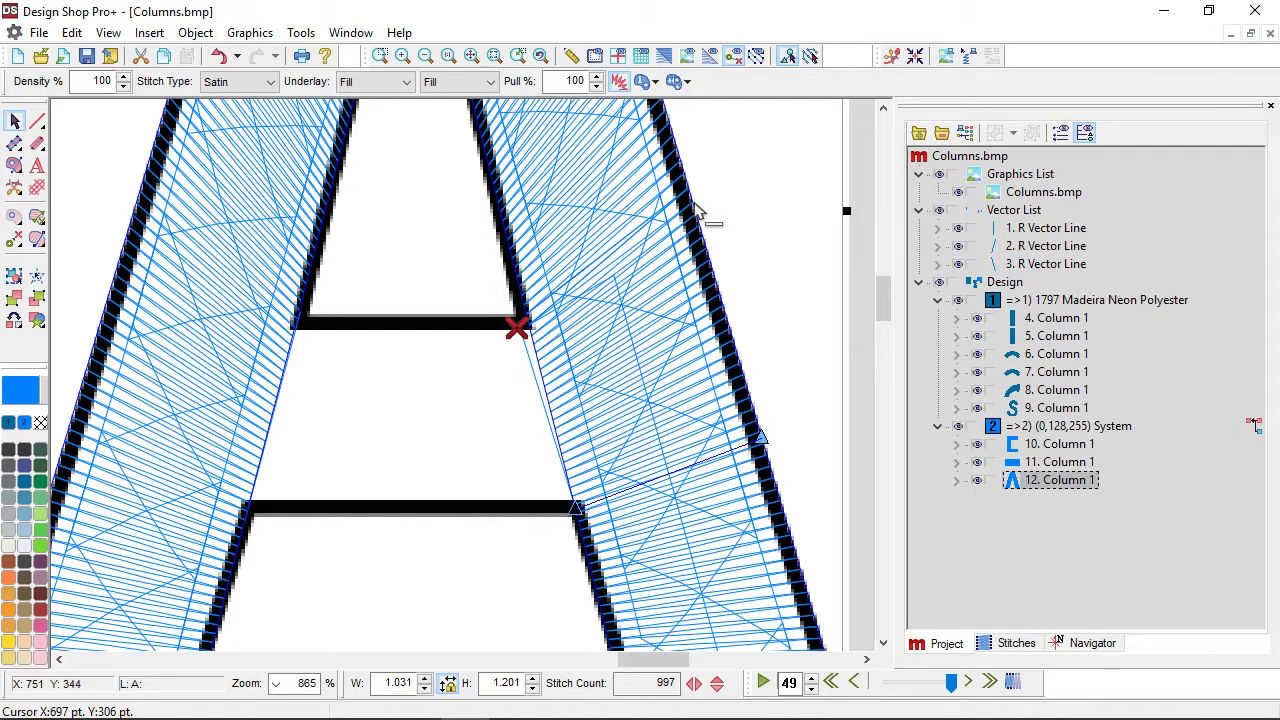
left_click(697, 210)
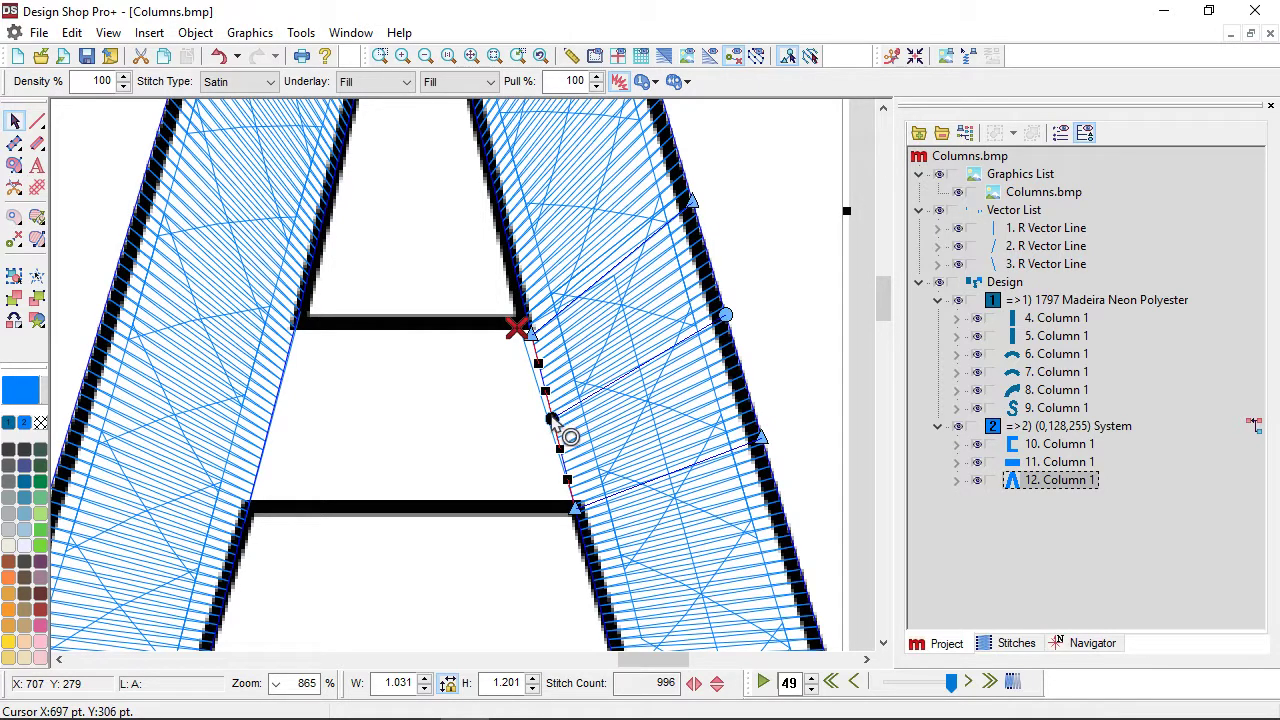
left_click_drag(551, 416, 533, 412)
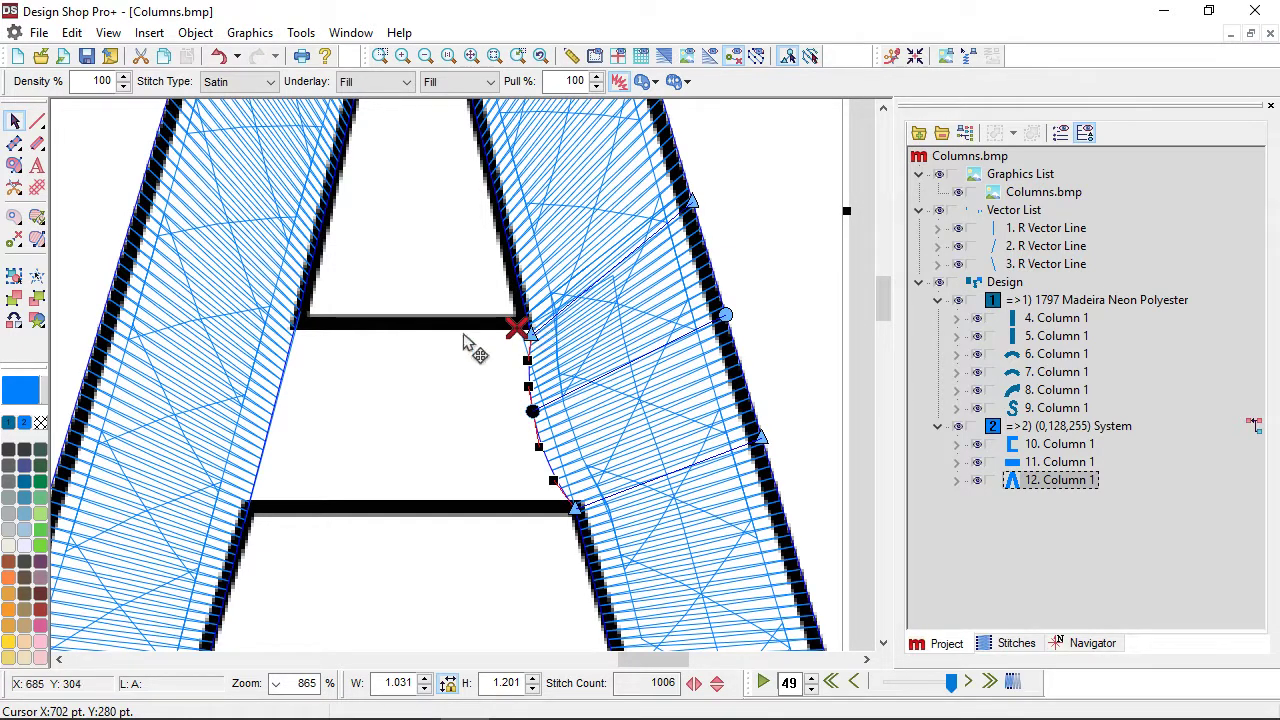
Add matching point pairs on the A's left leg beside the crossbar and pull its inner midpoint slightly into the crossbar area.
left_click(302, 326)
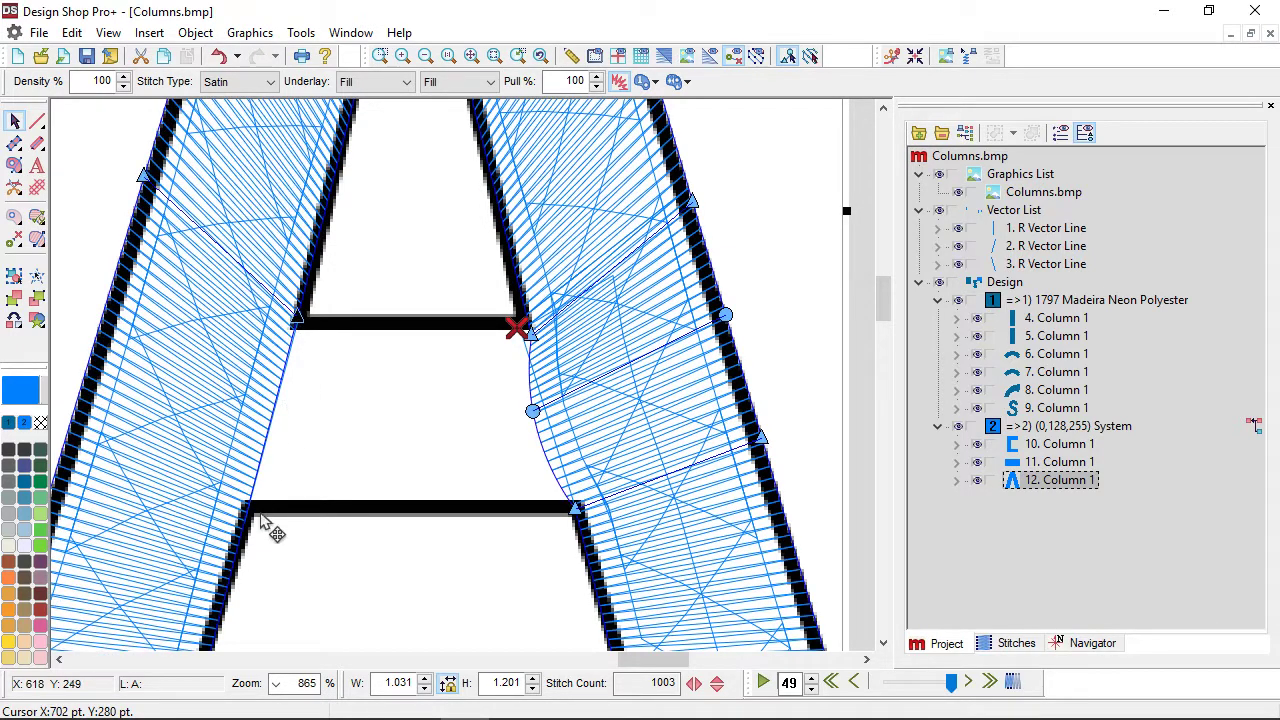
left_click(251, 507)
left_click(266, 441)
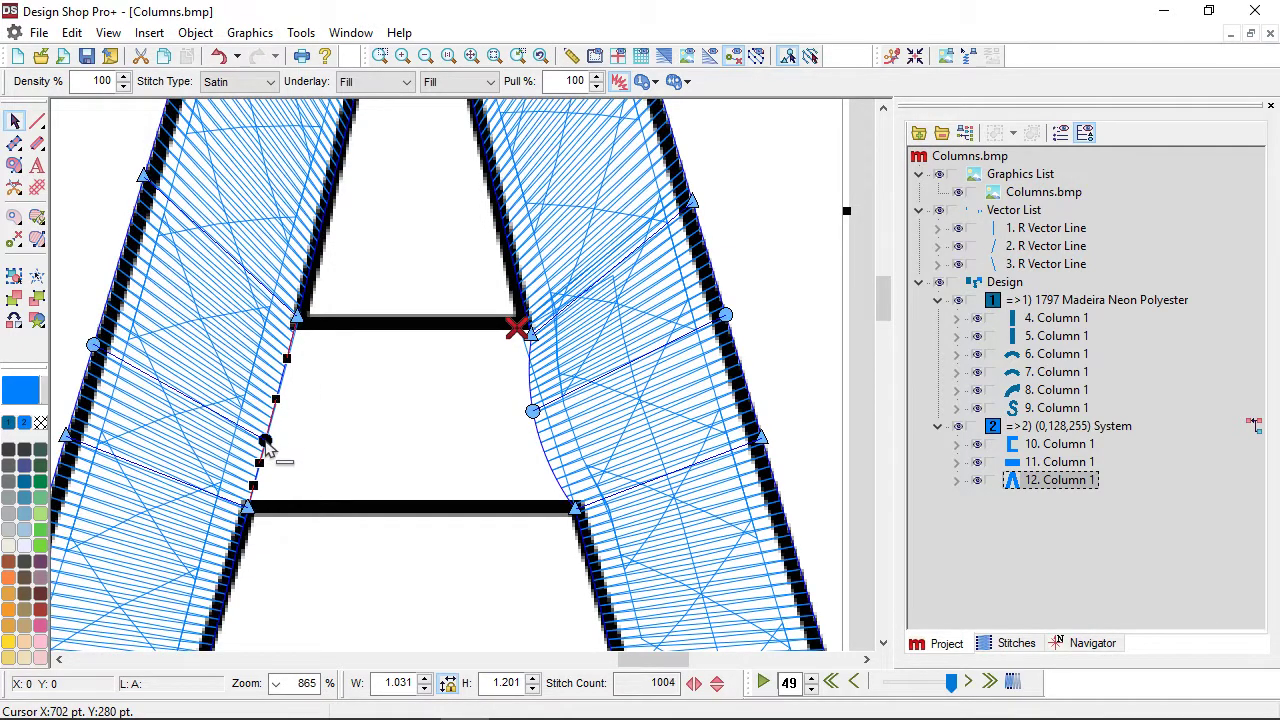
left_click_drag(266, 441, 287, 432)
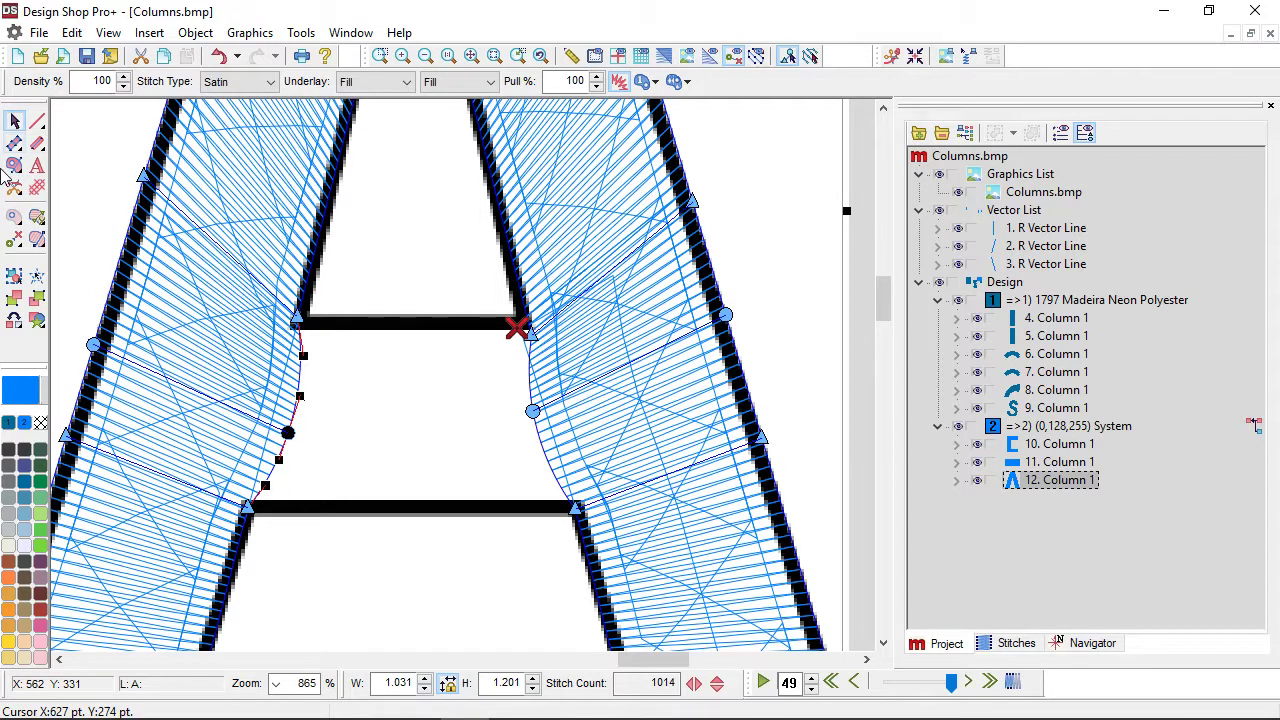
Digitize the A's crossbar as a Column 1 from its right end to its left end, generating the stitches.
left_click(14, 143)
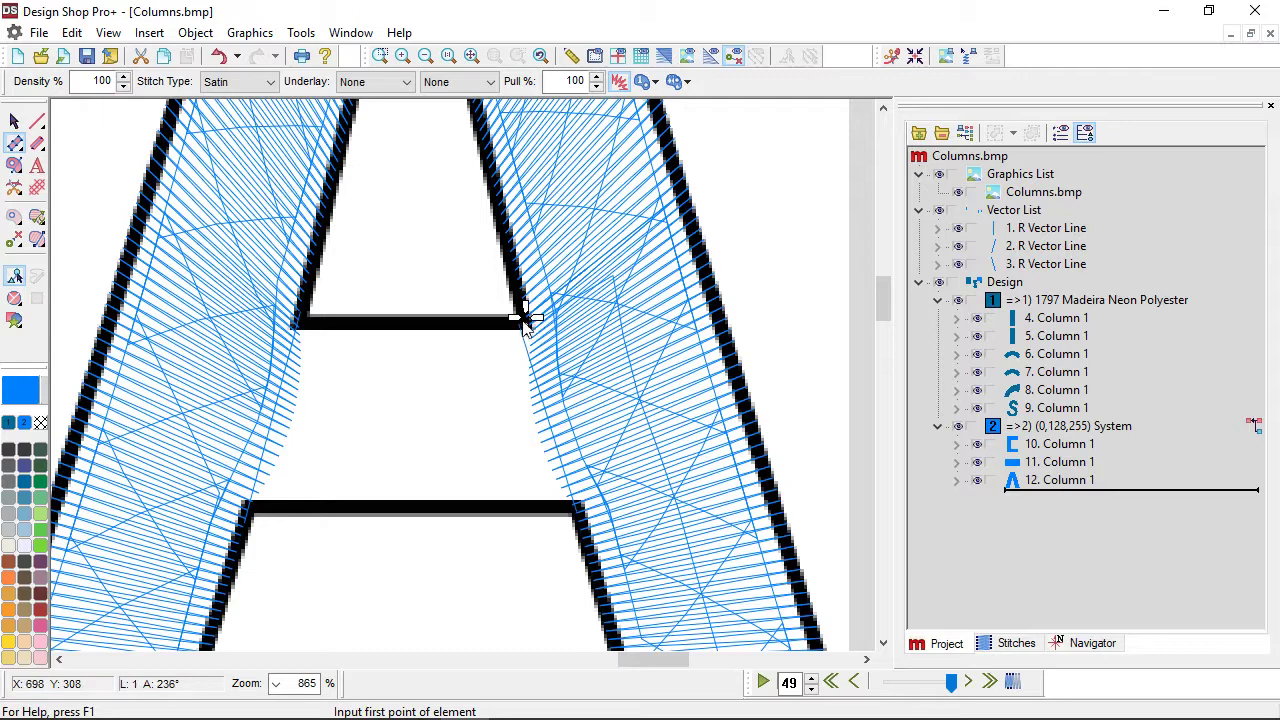
left_click(525, 318)
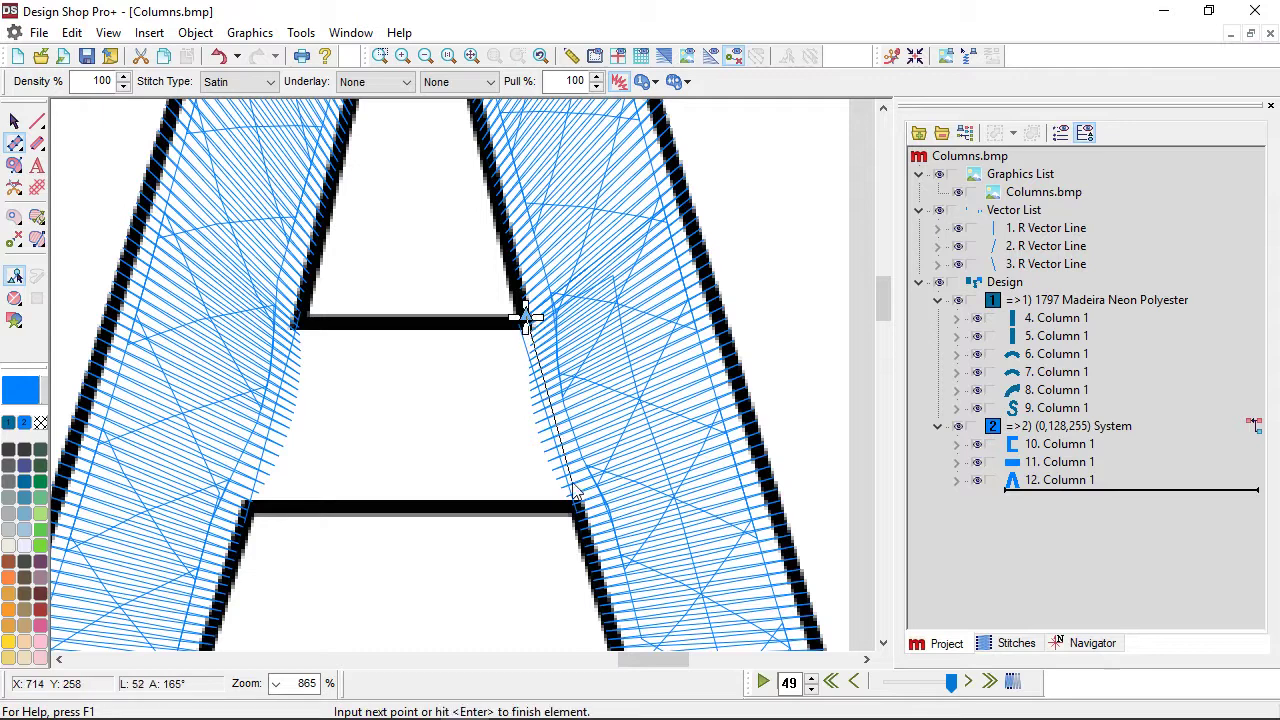
left_click(574, 514)
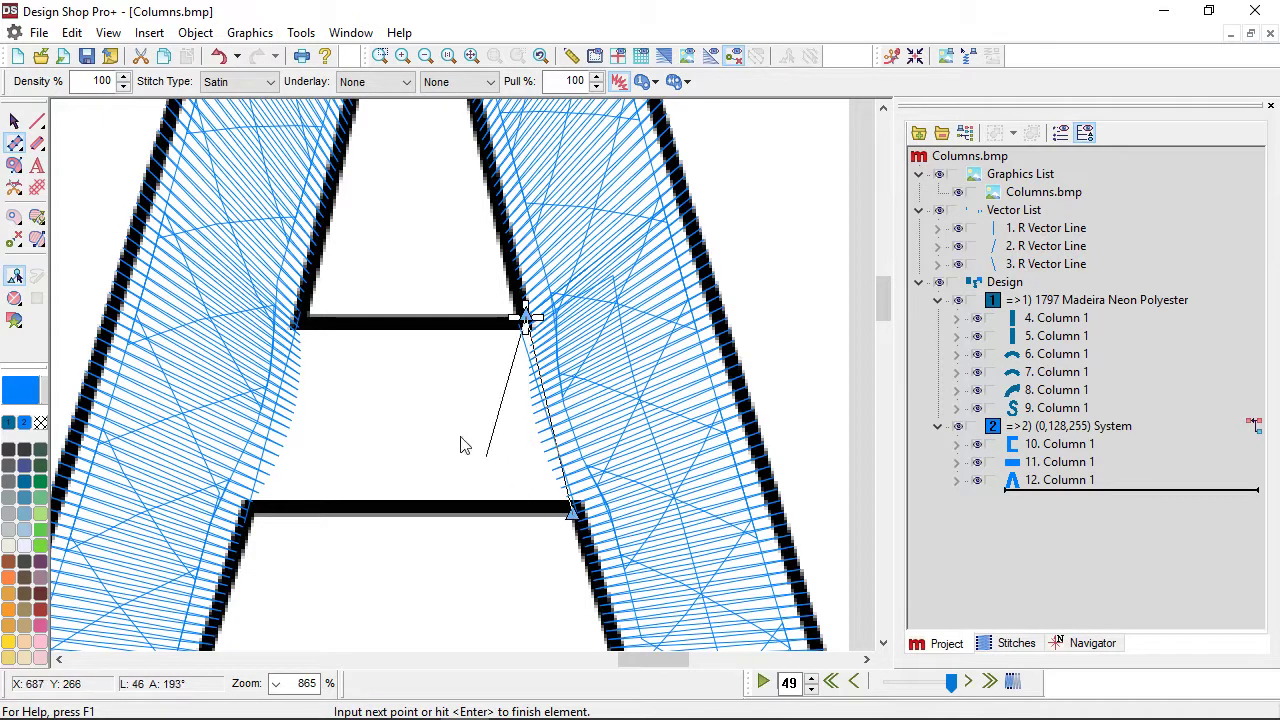
left_click(301, 316)
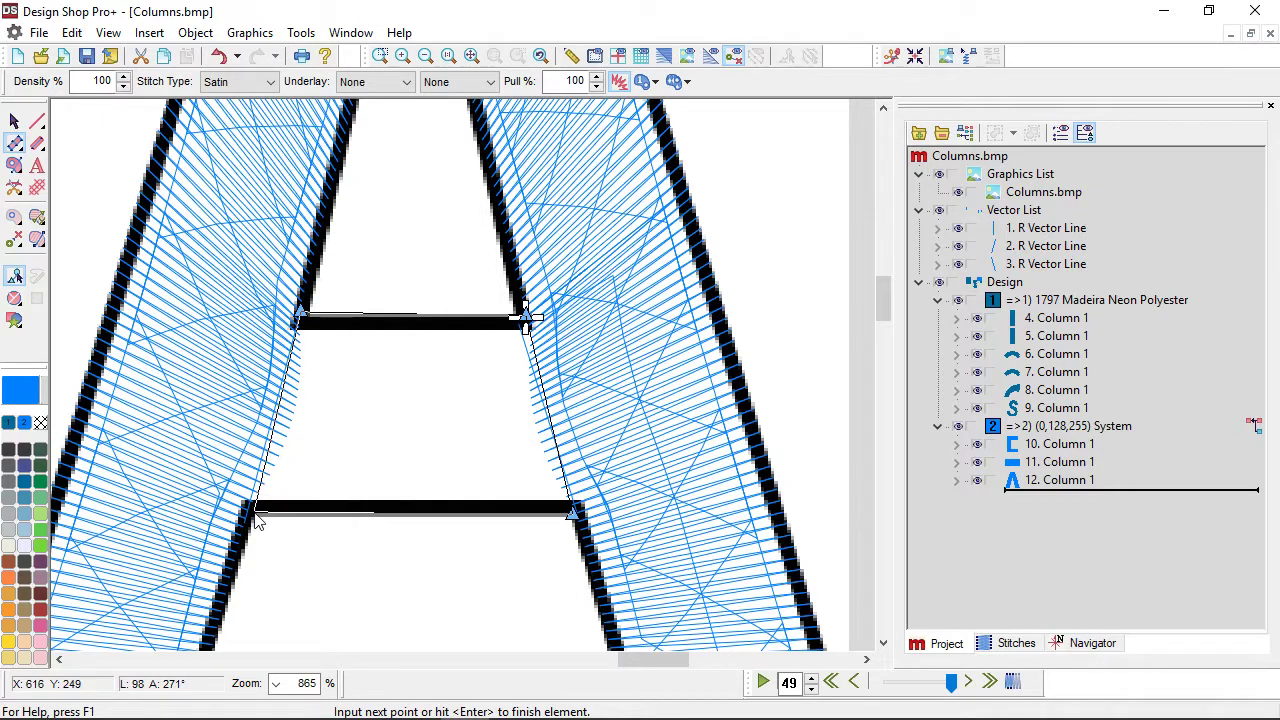
left_click(252, 515)
key("Return")
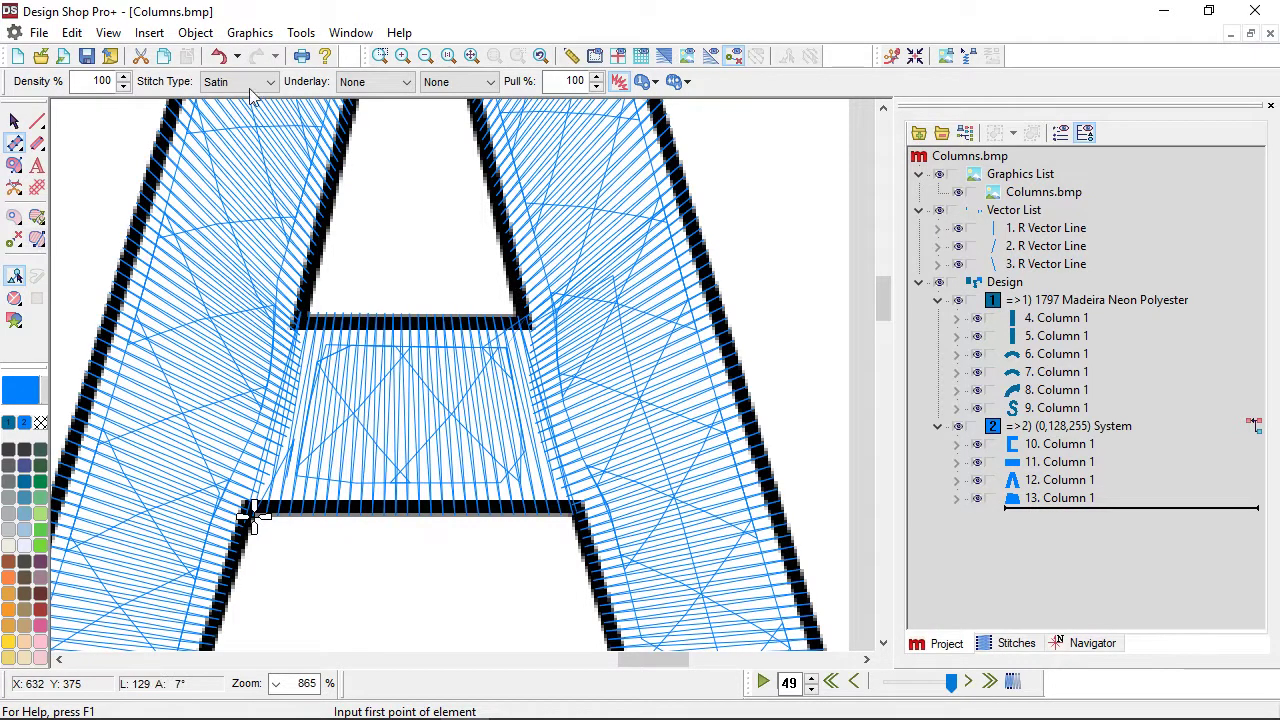
Duplicate the A's leg and crossbar columns together and place the copy to the right of the original letter.
left_click(13, 122)
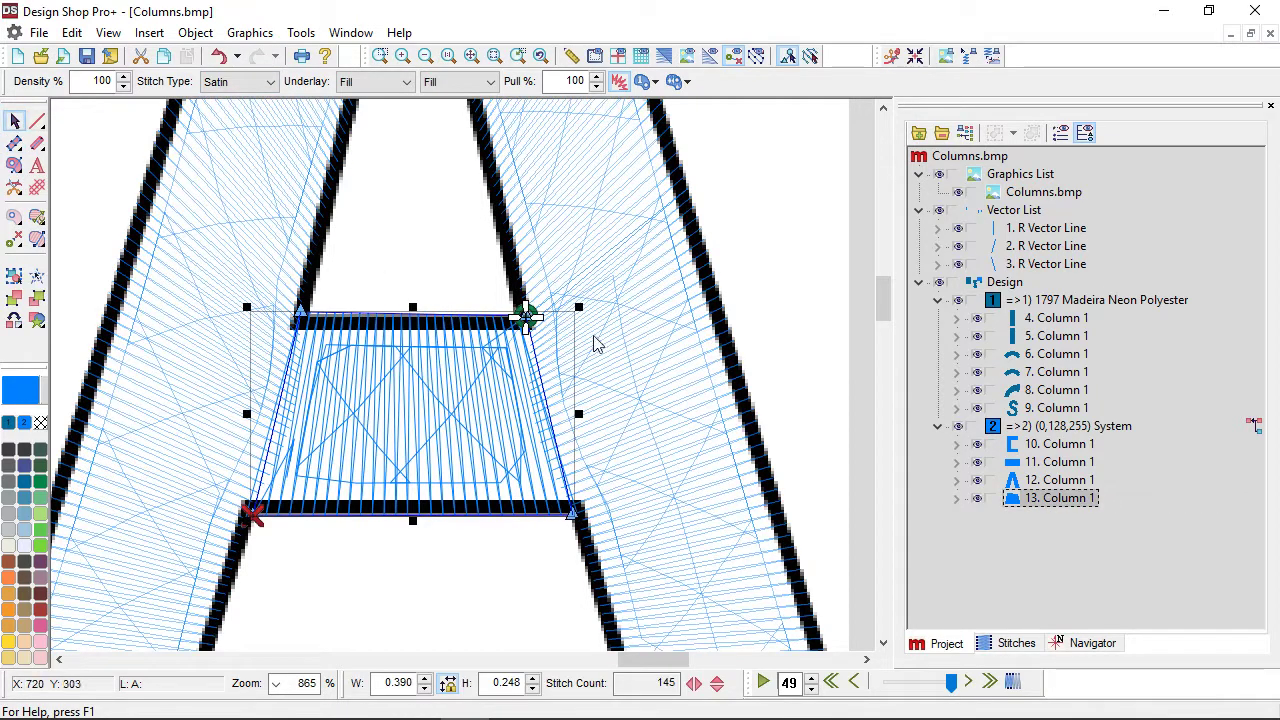
scroll(610, 380, "down", 3)
left_click(708, 366)
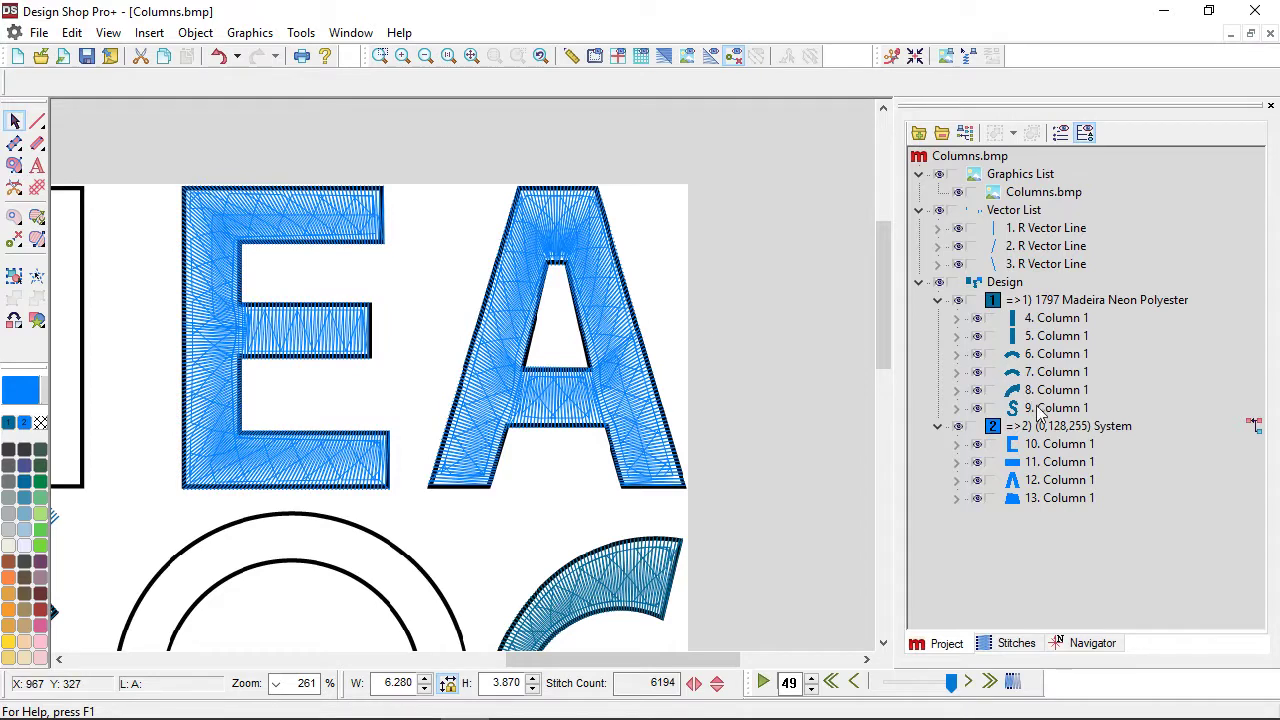
left_click(1050, 481)
left_click(1050, 497, "shift")
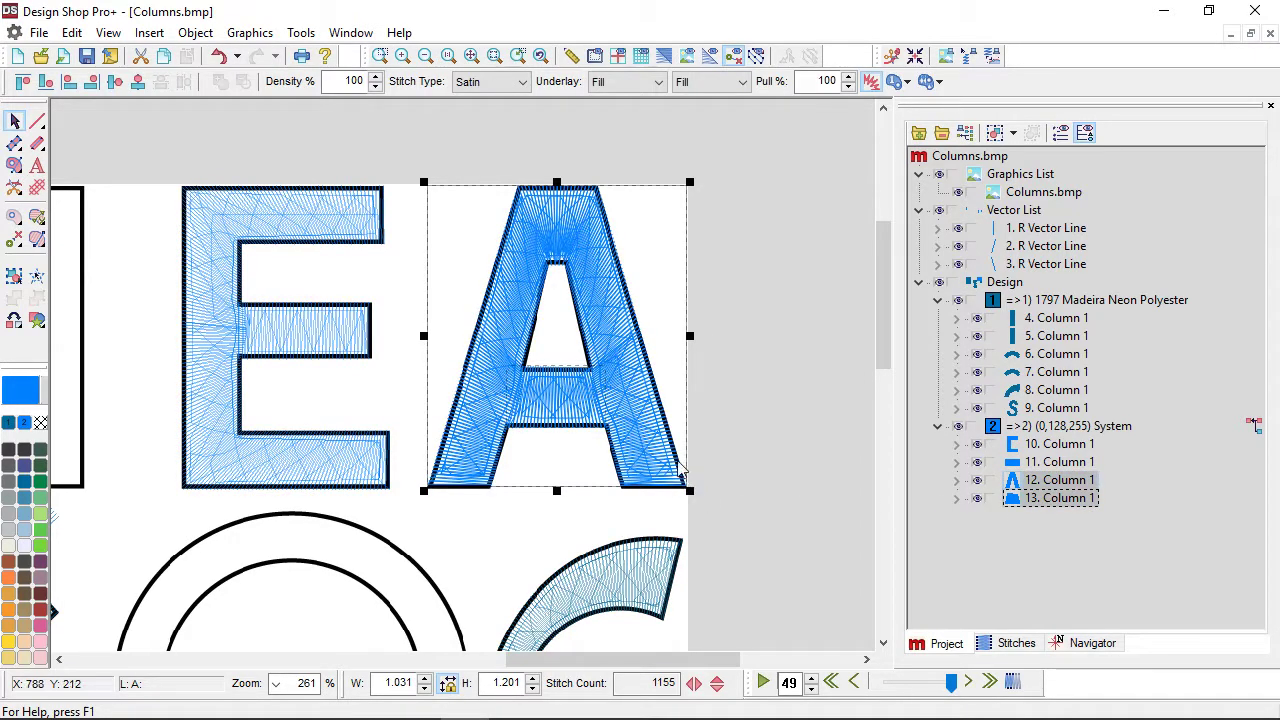
key("ctrl+d")
left_click_drag(566, 380, 843, 391)
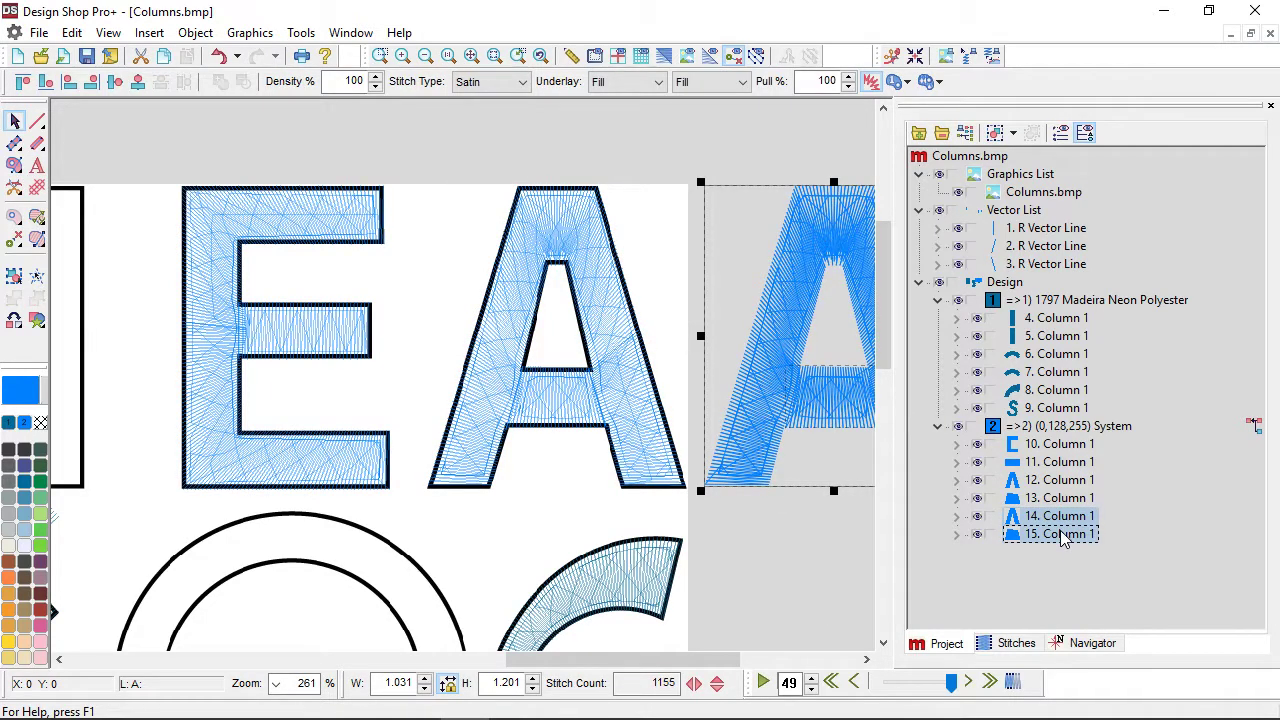
Delete the original A's leg column and crossbar column, keeping the duplicate.
left_click(1052, 481)
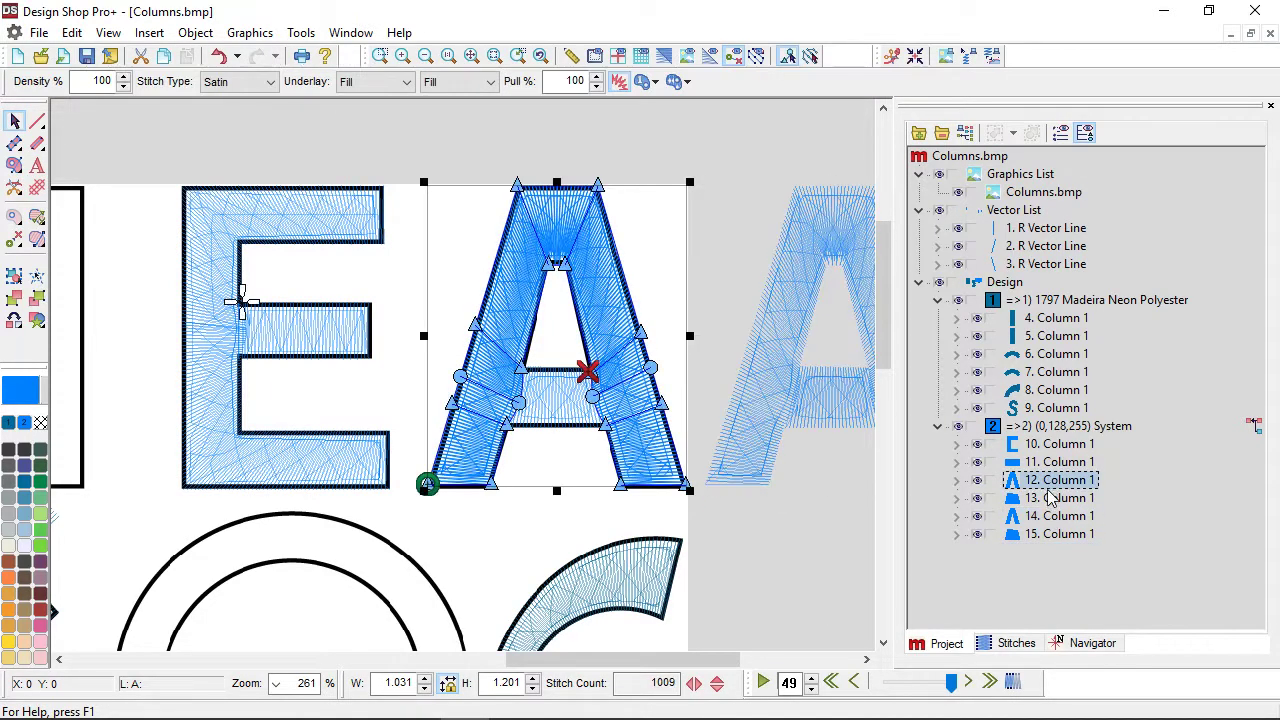
left_click(1050, 499, "shift")
key("Delete")
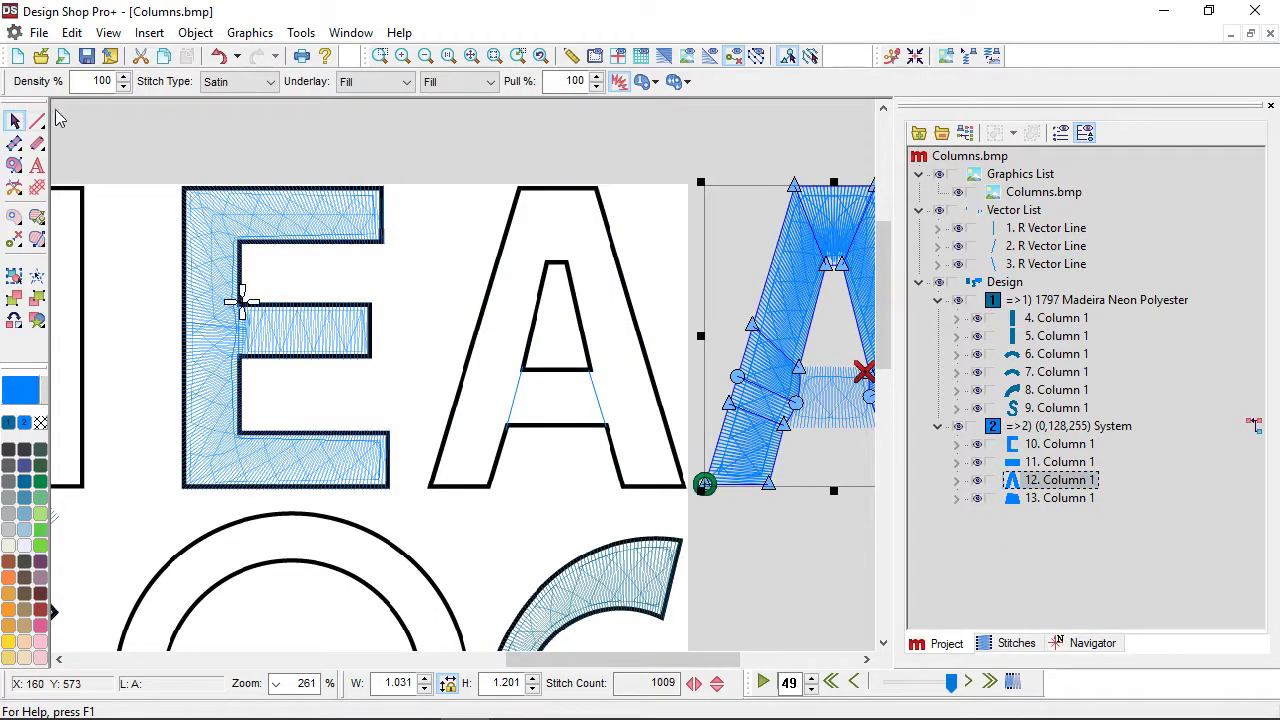
Try to digitize a Column 1 along the A's left leg from the foot's outer corner to the letter's top-left corner.
left_click(14, 143)
scroll(487, 488, "up", 2)
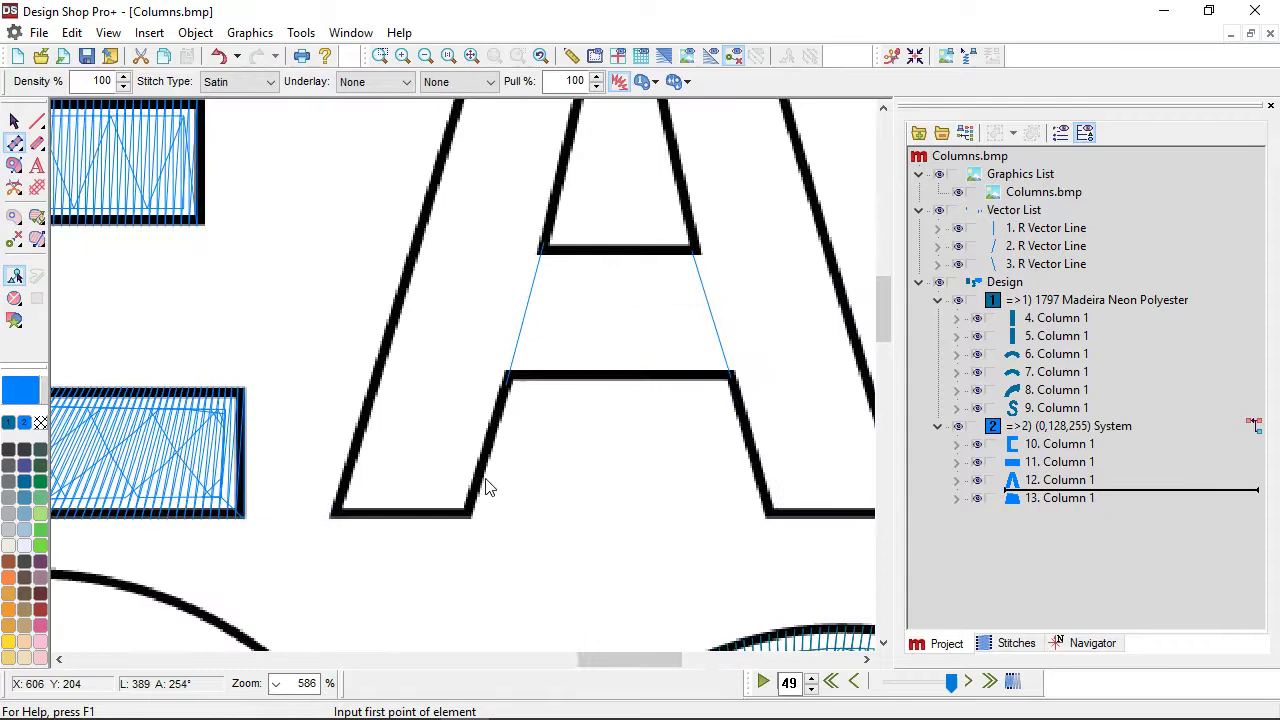
left_click(335, 517)
scroll(354, 451, "up", 3)
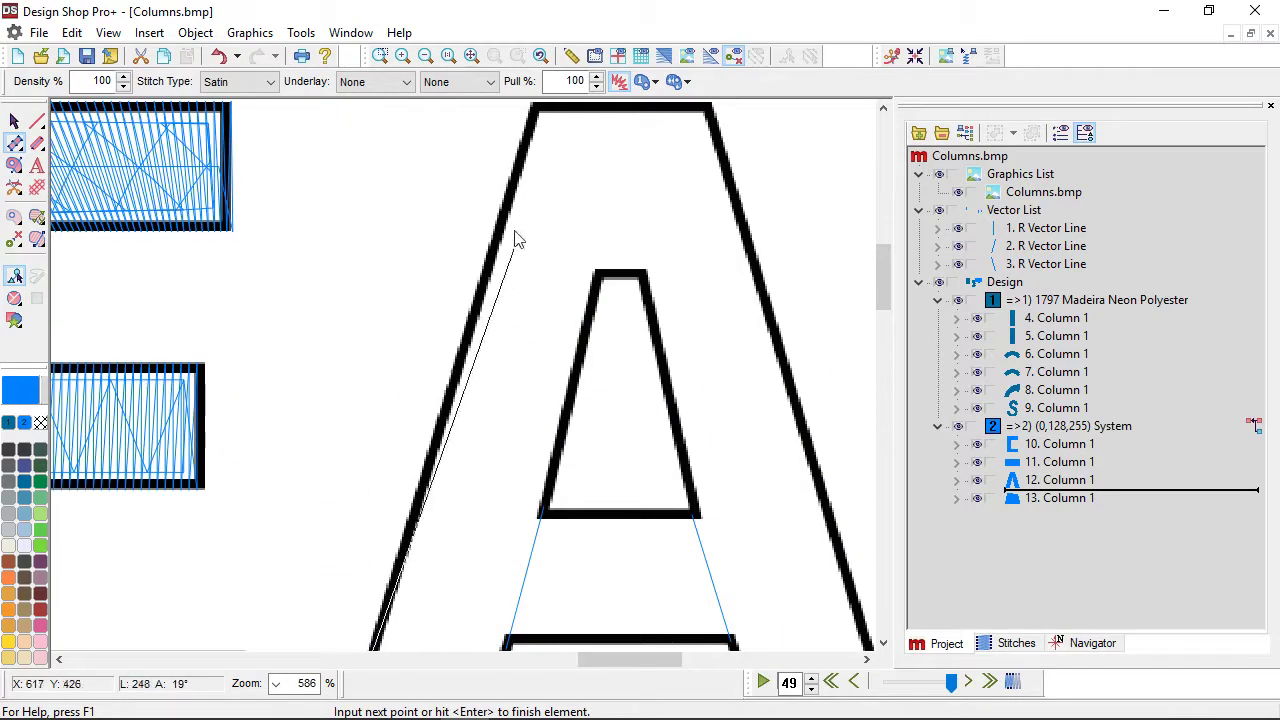
left_click(531, 109)
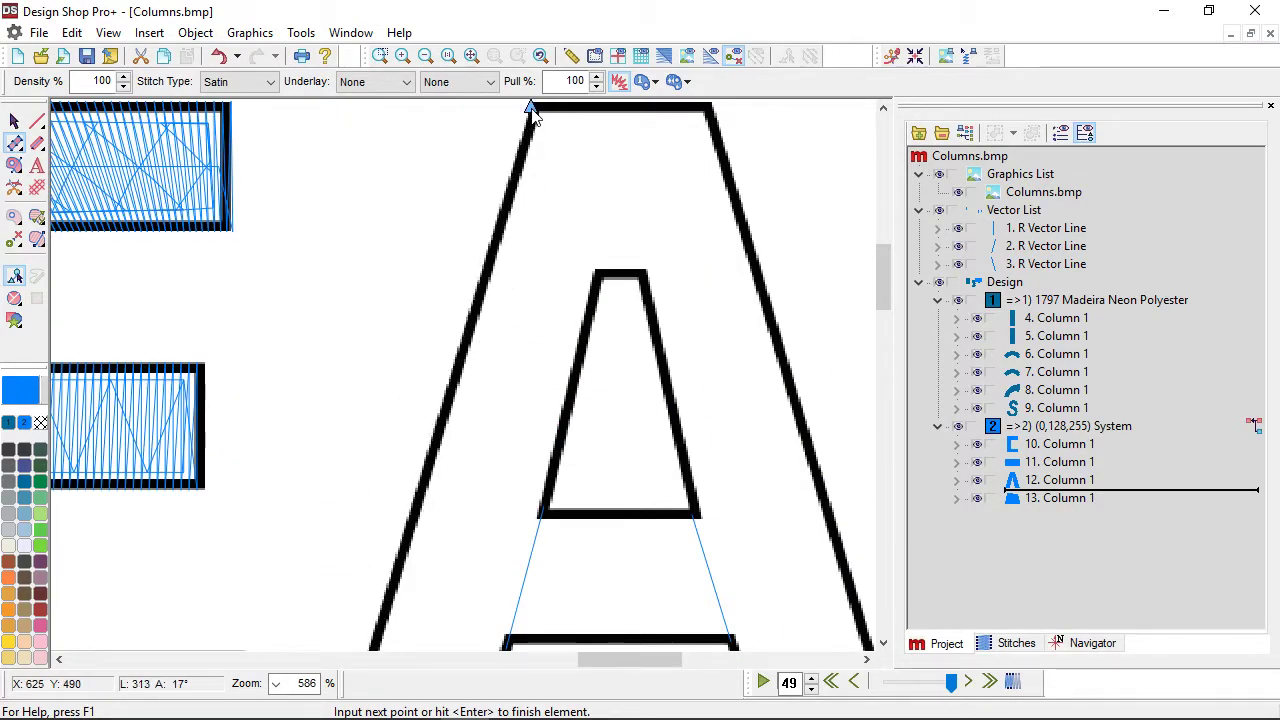
key("Return")
scroll(603, 449, "down", 3)
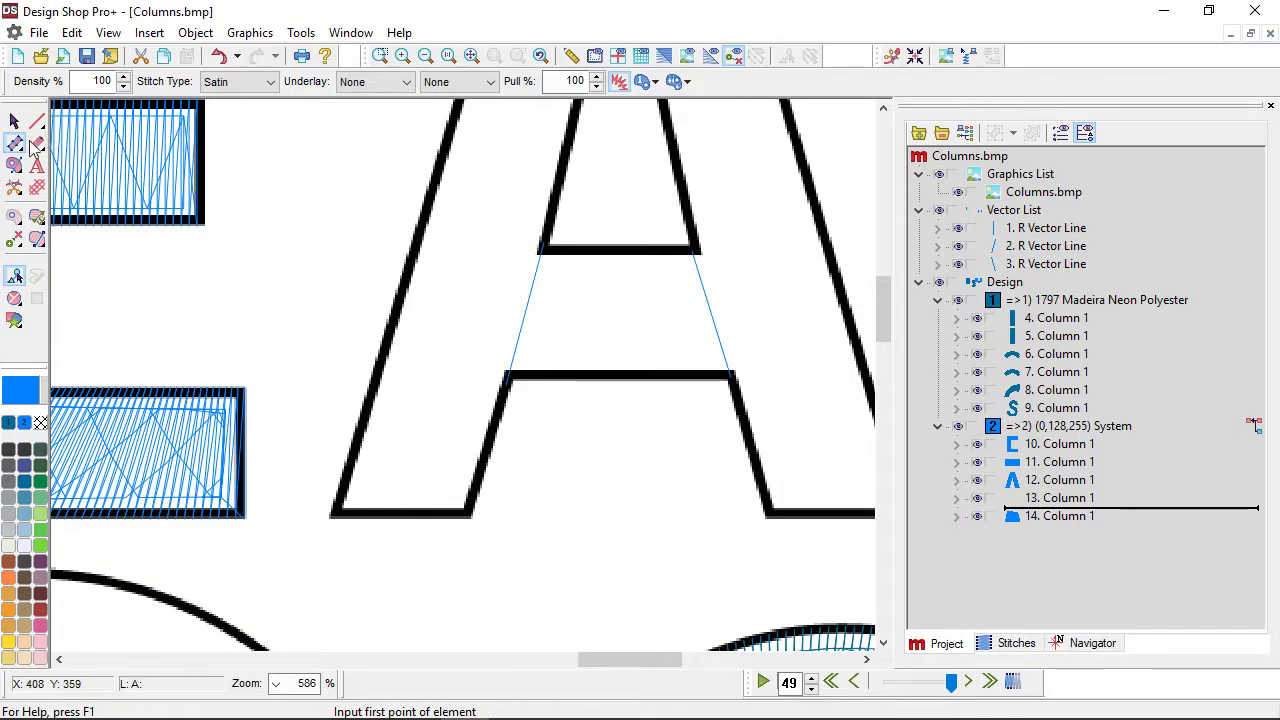
Digitize the A's left leg as a separate Column 1 from foot to top edge, widening it past the inner triangle's top-left corner for overlap.
left_click(334, 514)
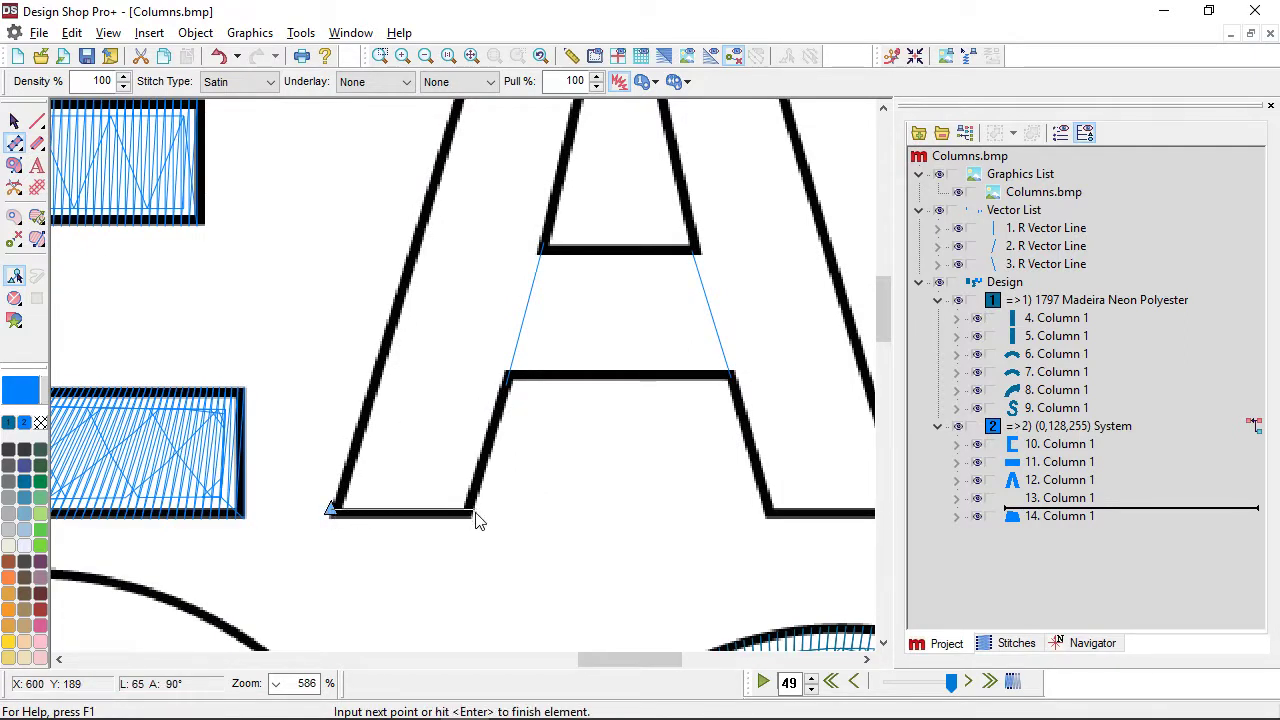
scroll(495, 500, "up", 3)
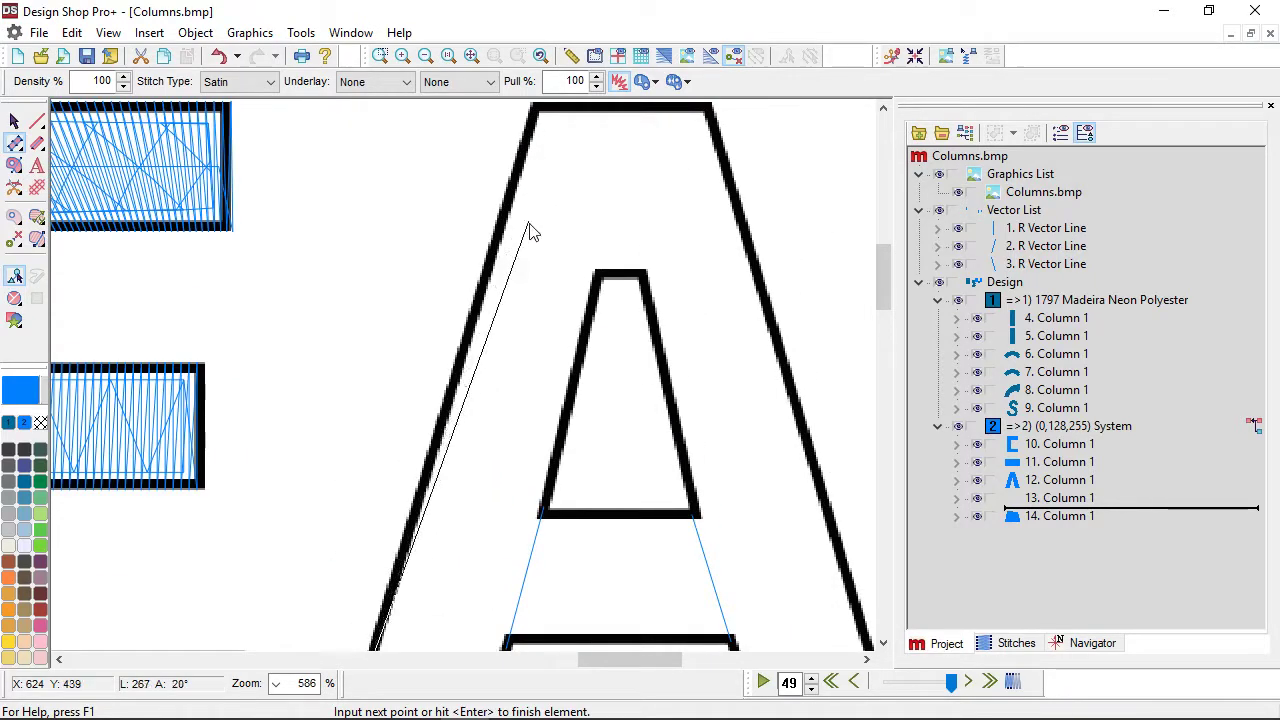
left_click(490, 252)
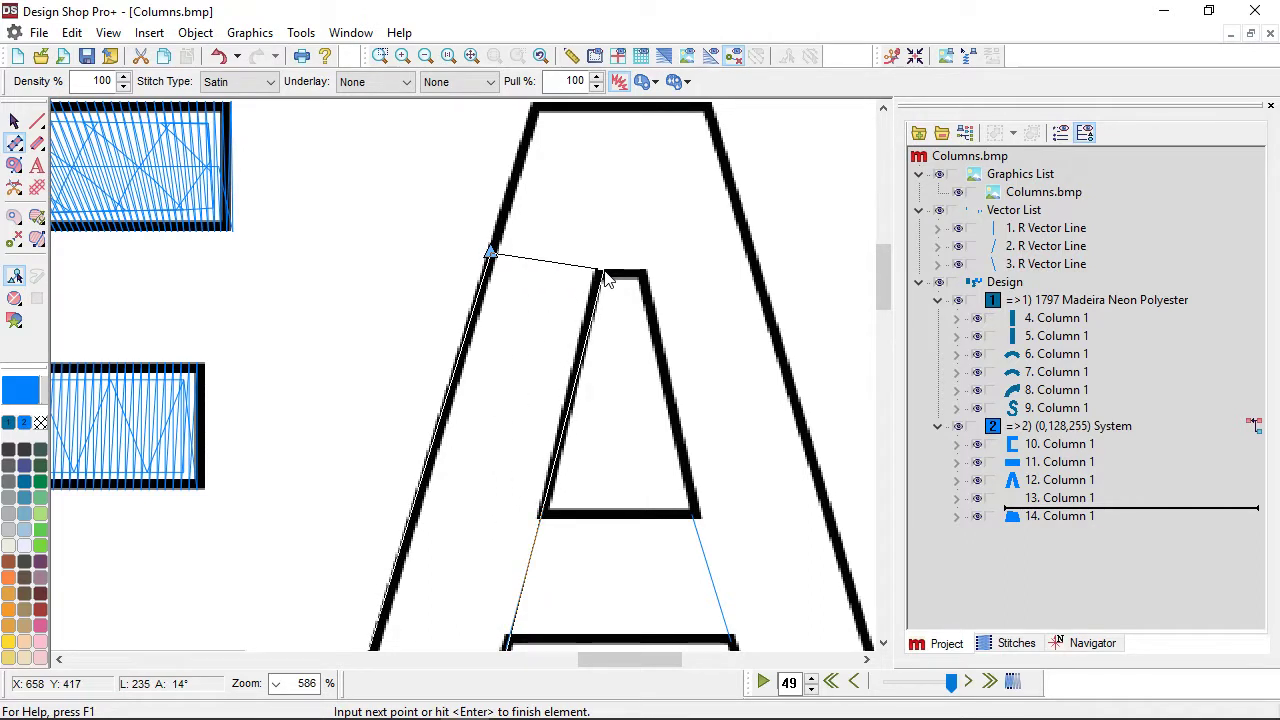
left_click(603, 270)
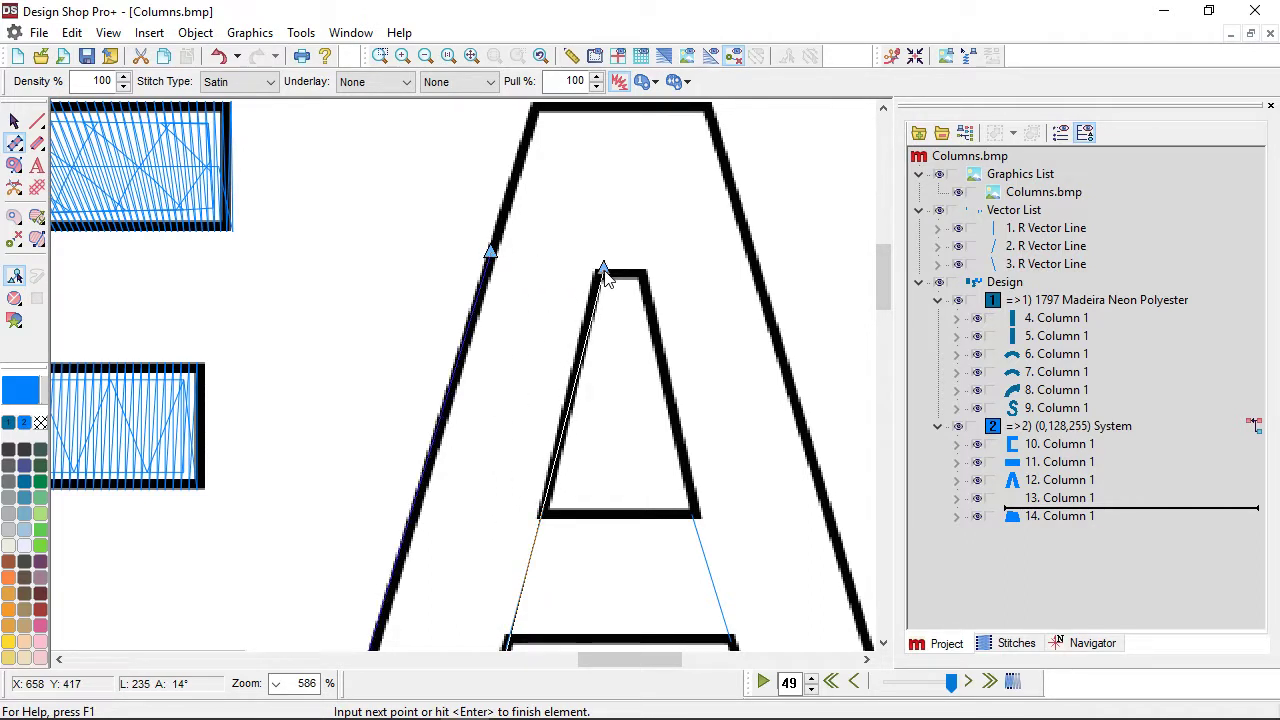
left_click(499, 215)
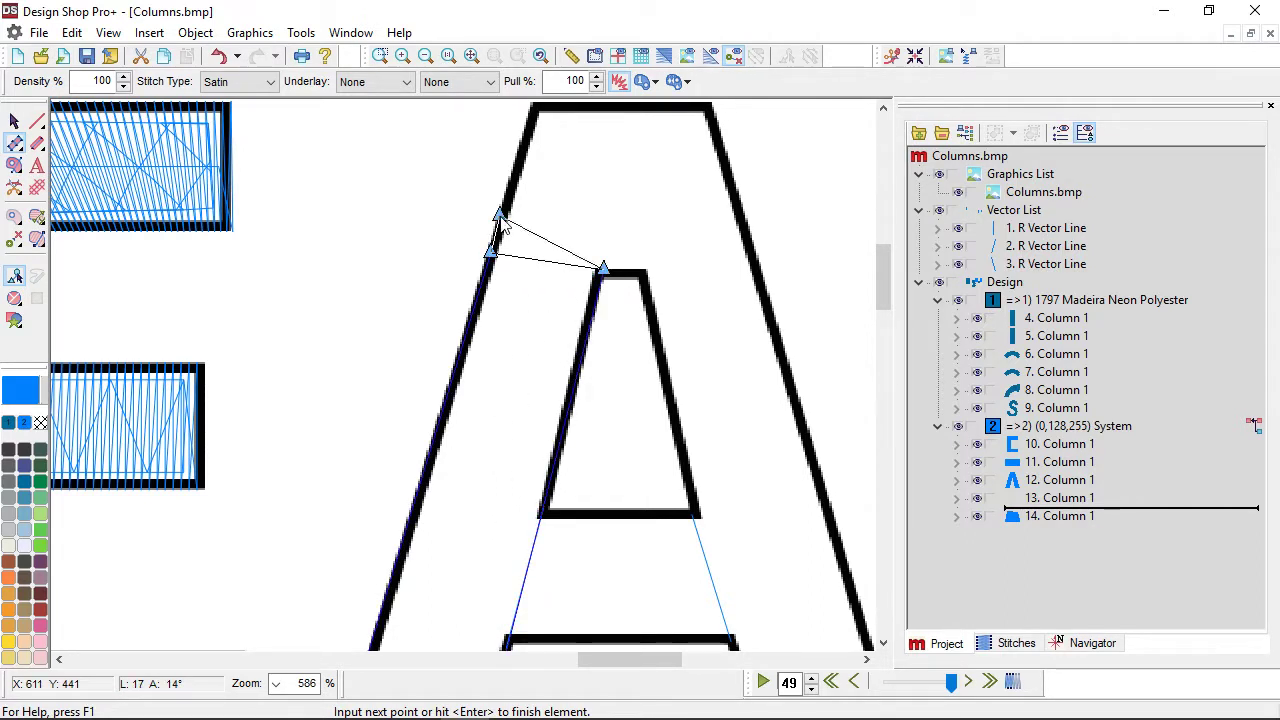
left_click(636, 218)
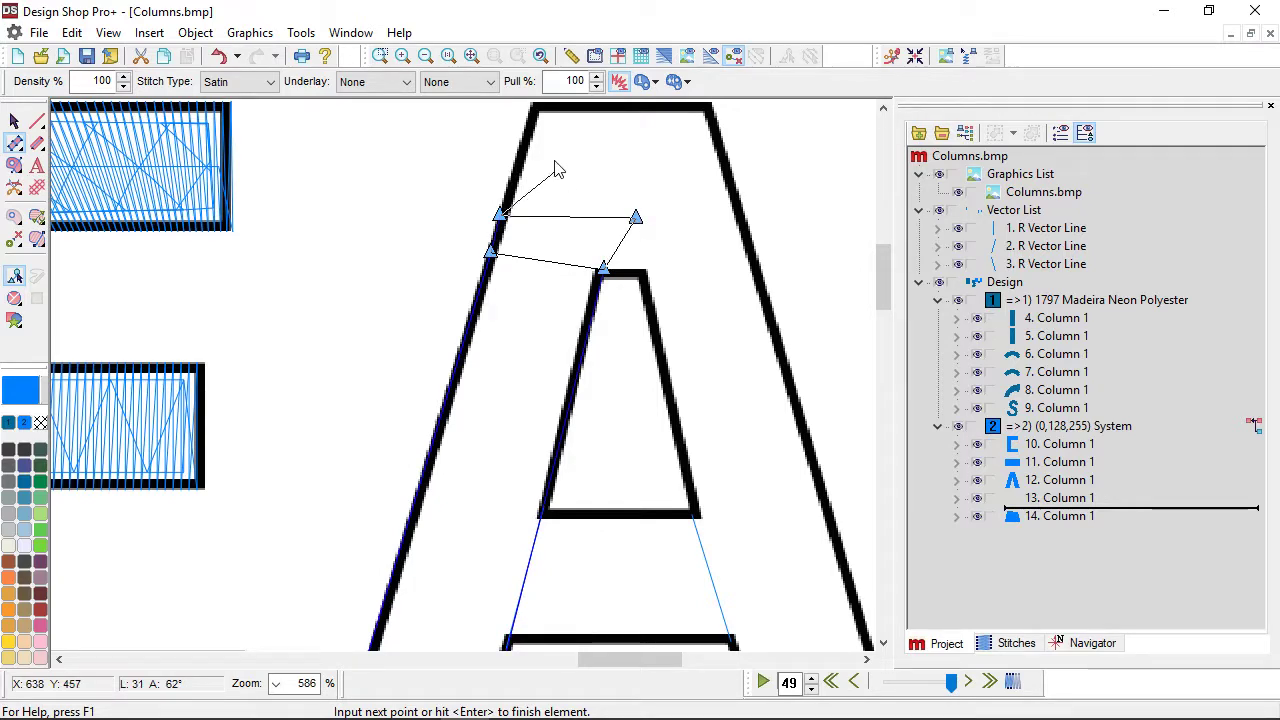
left_click(530, 110)
scroll(540, 115, "up", 2)
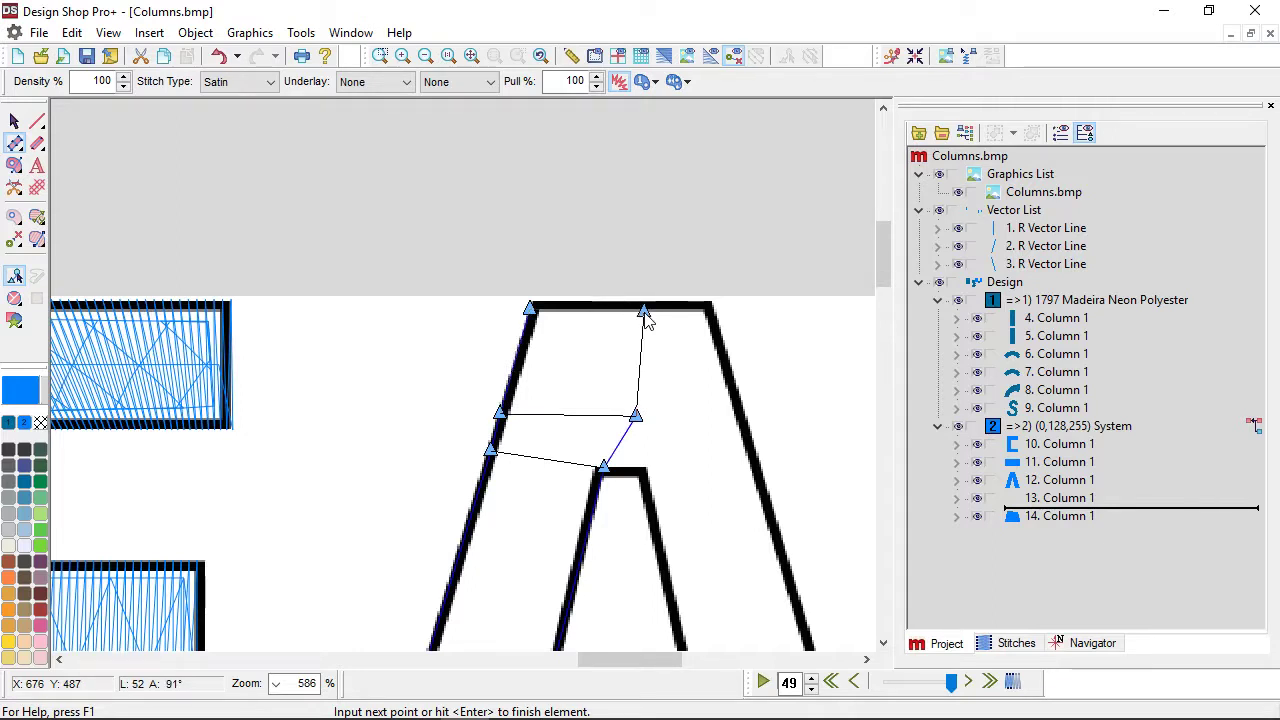
key("Return")
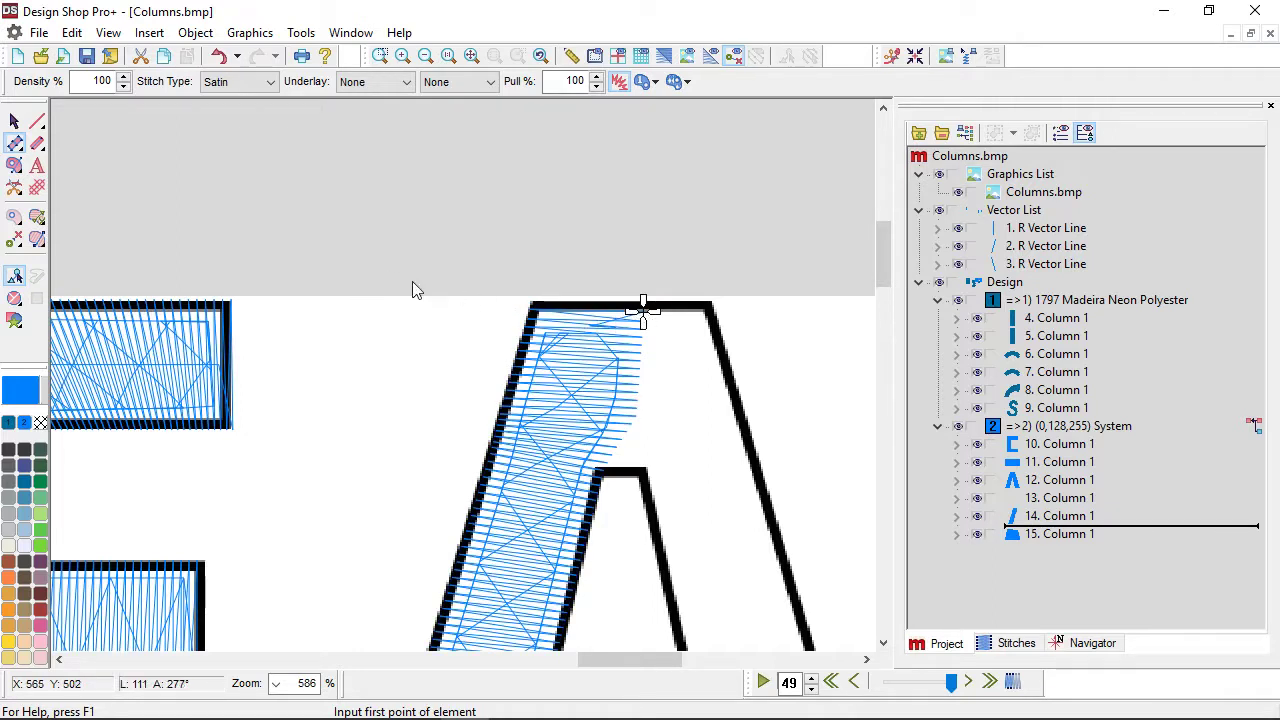
Digitize the A's right leg as a separate Column 1 from the top edge to the foot, overlapping the left leg above the inner triangle.
left_click(601, 312)
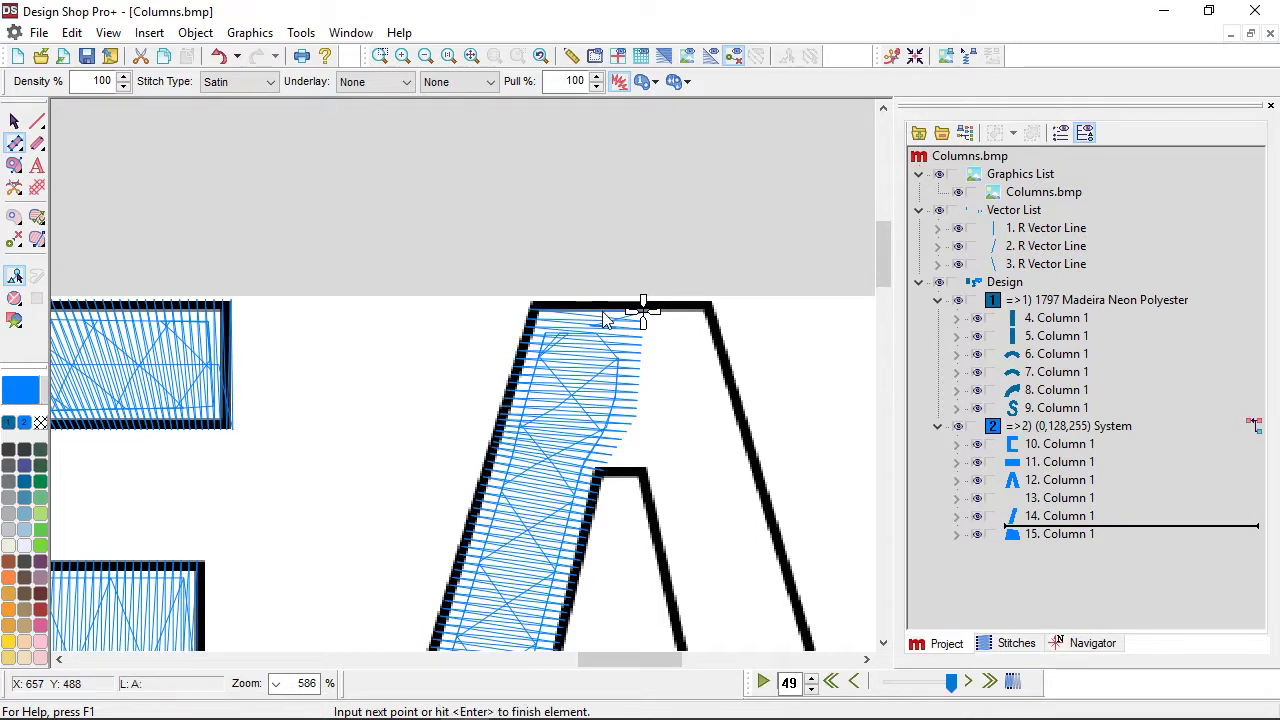
left_click(599, 468)
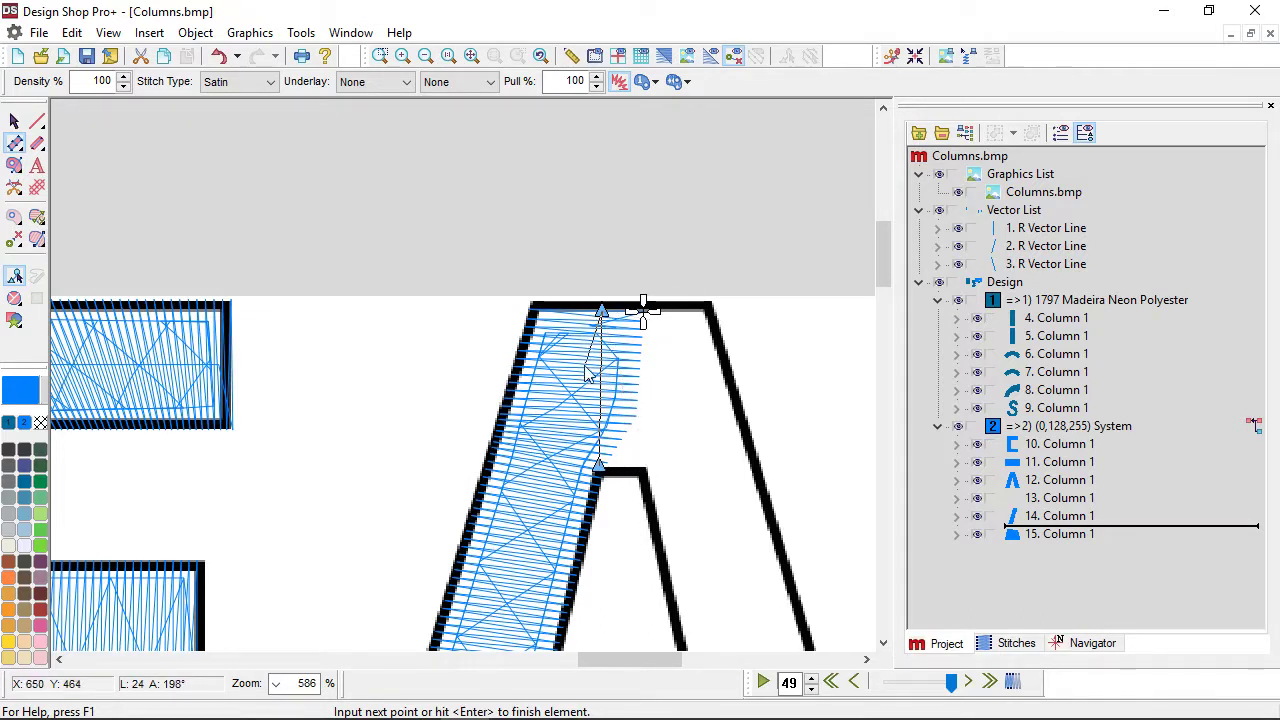
key("BackSpace")
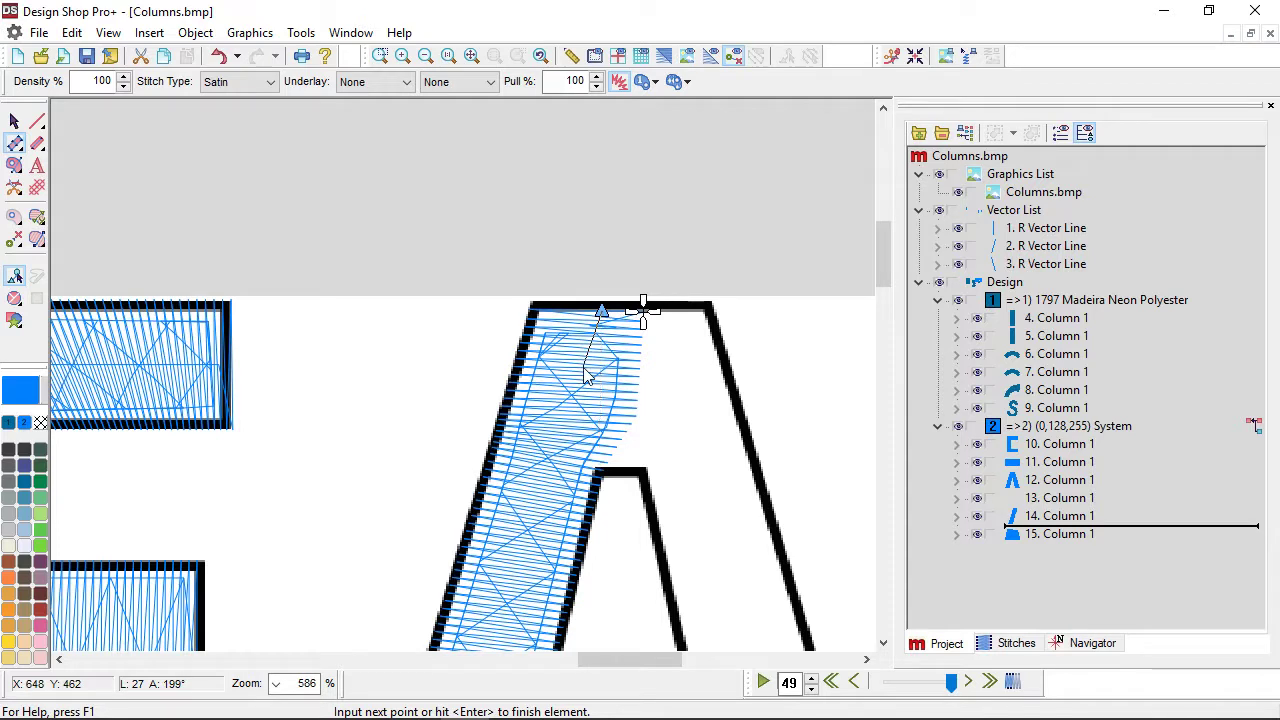
left_click(713, 313)
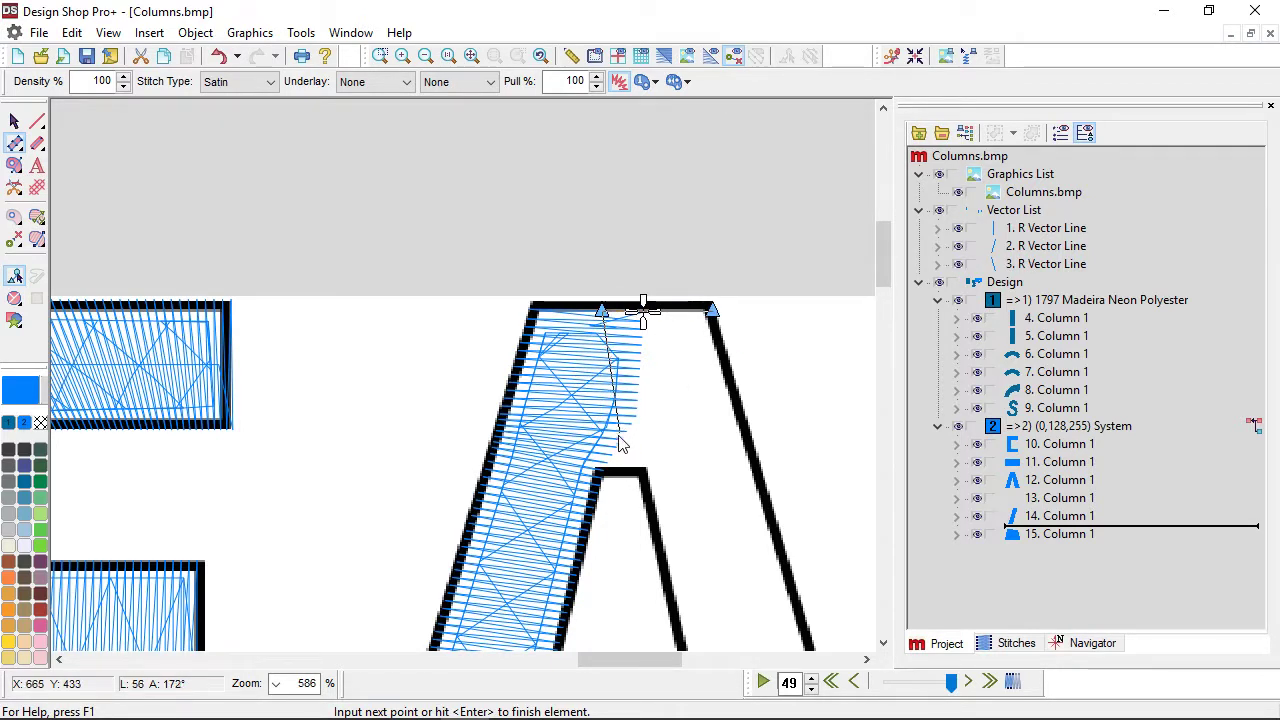
left_click(603, 470)
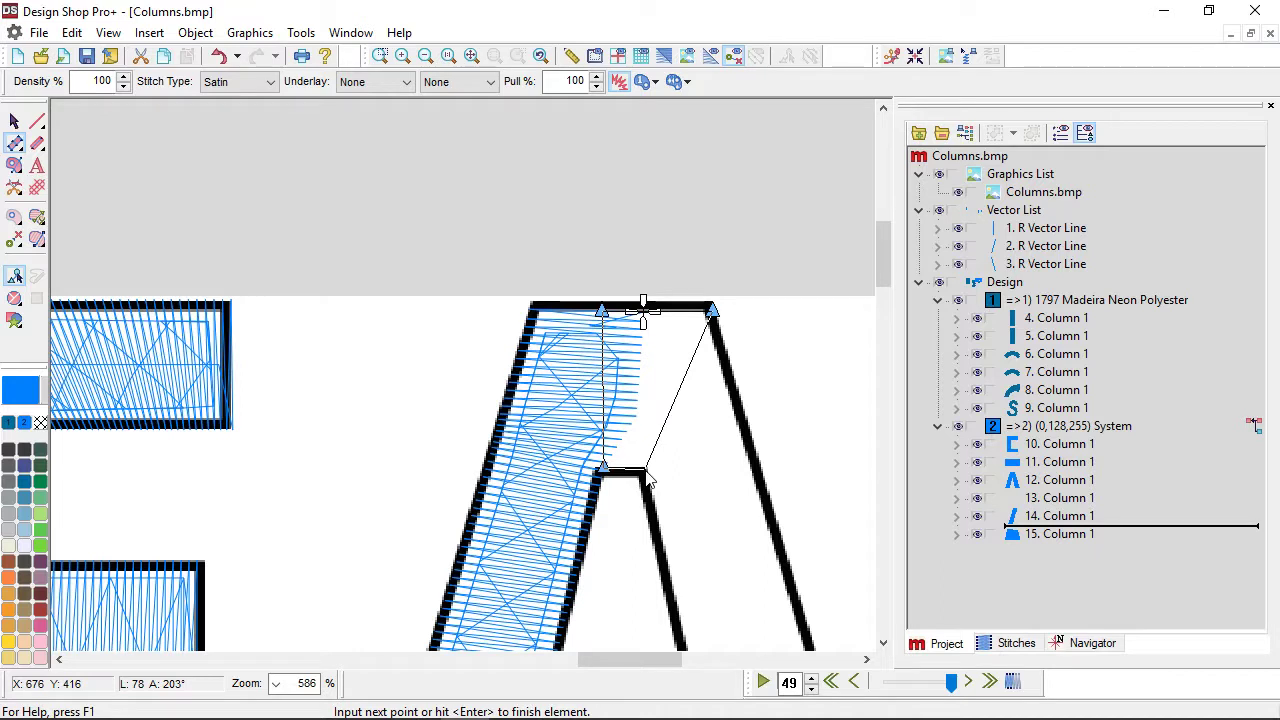
left_click(760, 468)
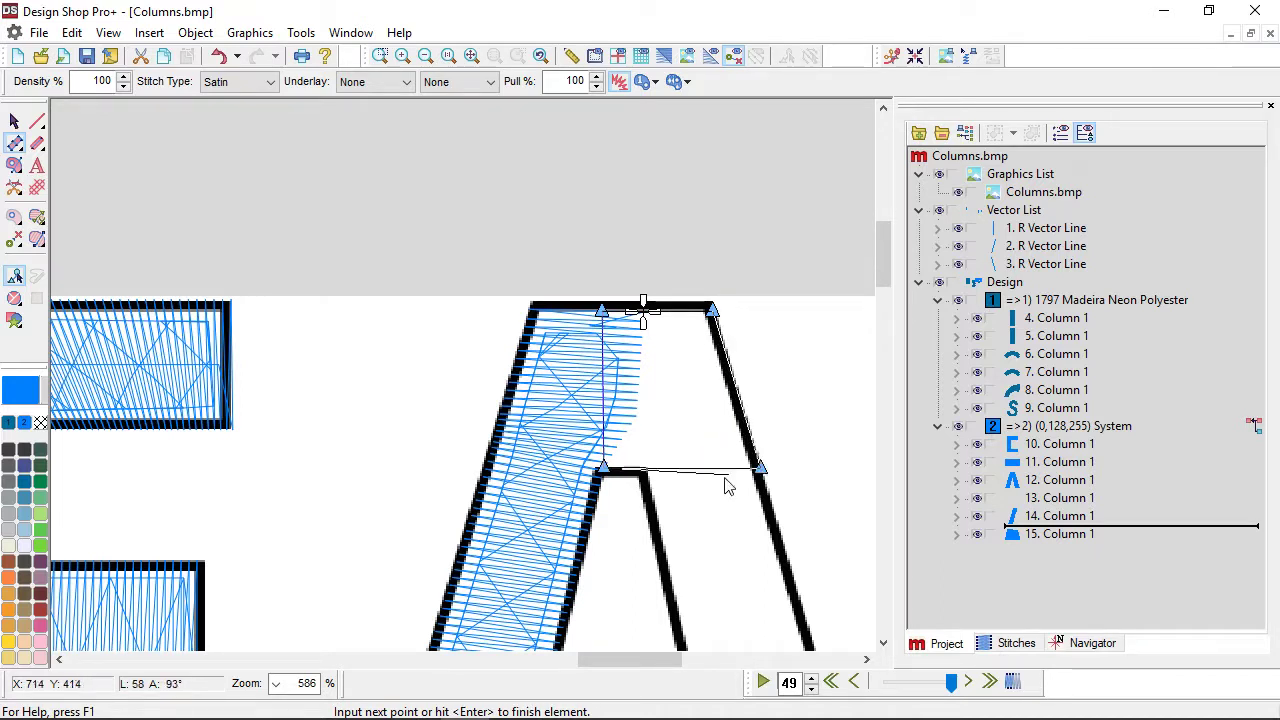
left_click(647, 479)
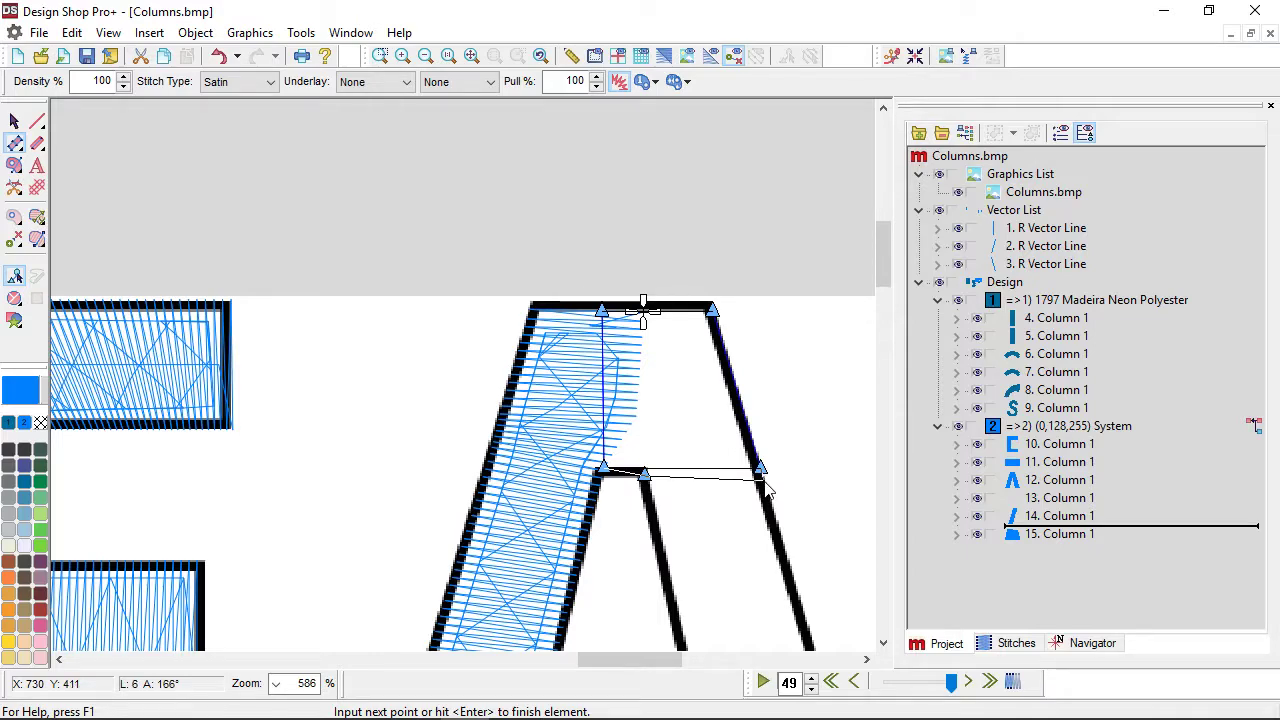
scroll(768, 487, "down", 4)
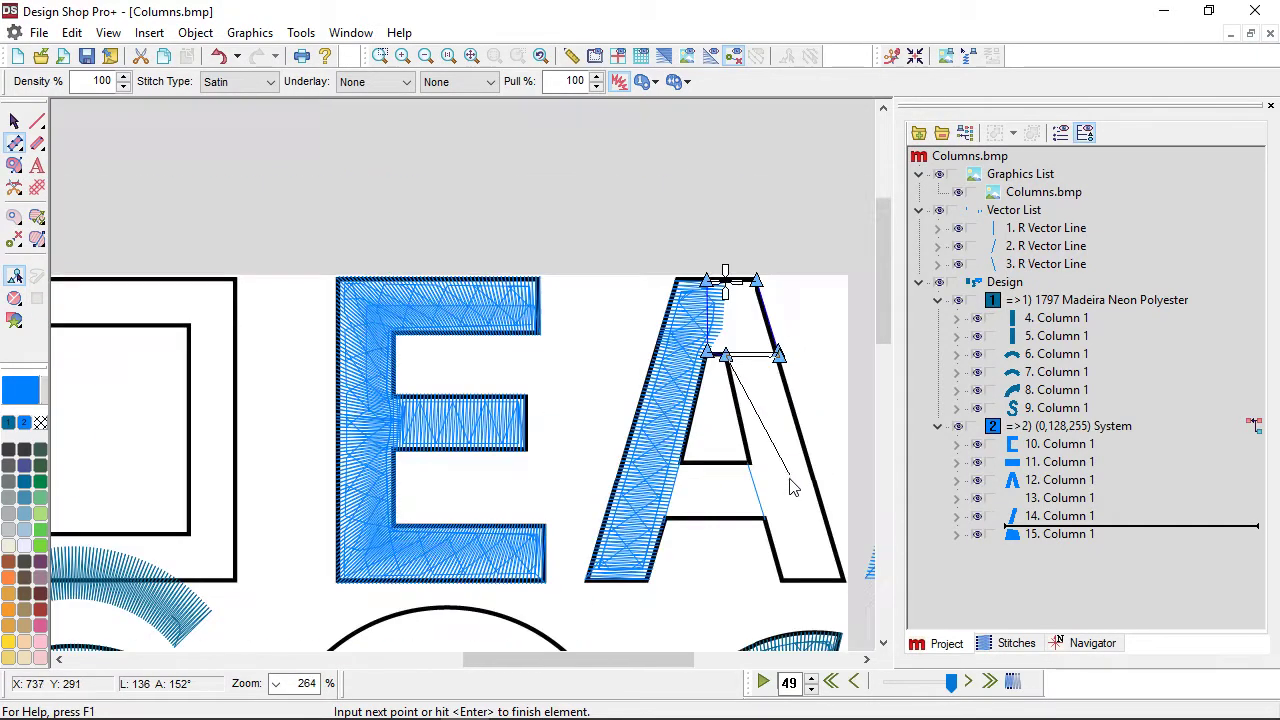
left_click(782, 449)
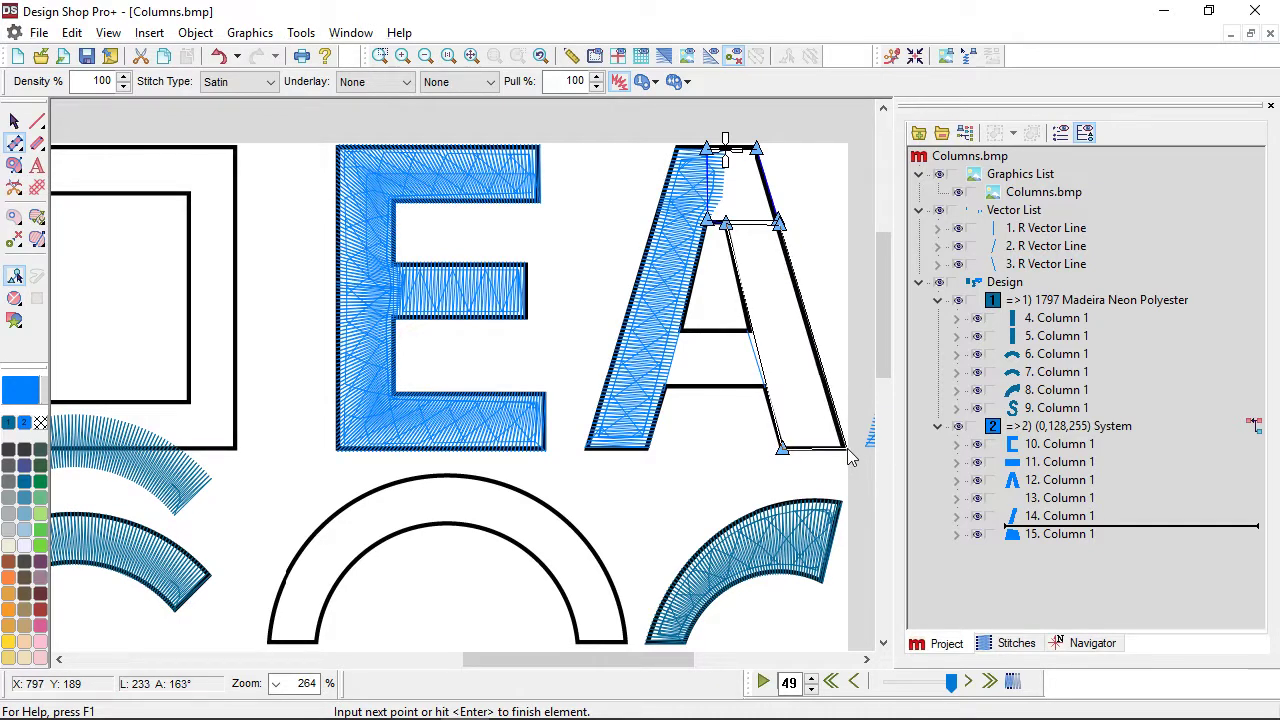
left_click(847, 449)
key("Return")
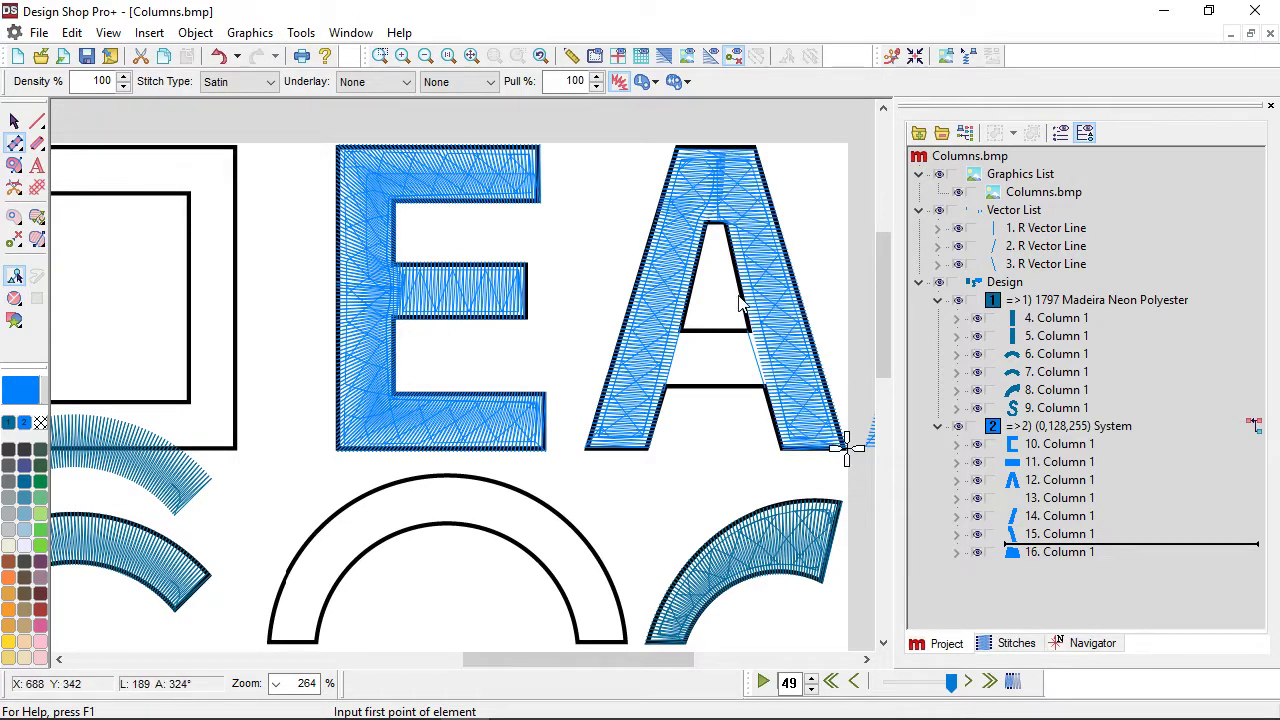
Preview the stitches in 3D and add point pairs to the A's right leg at its upper and lower crossbar corners.
left_click(663, 56)
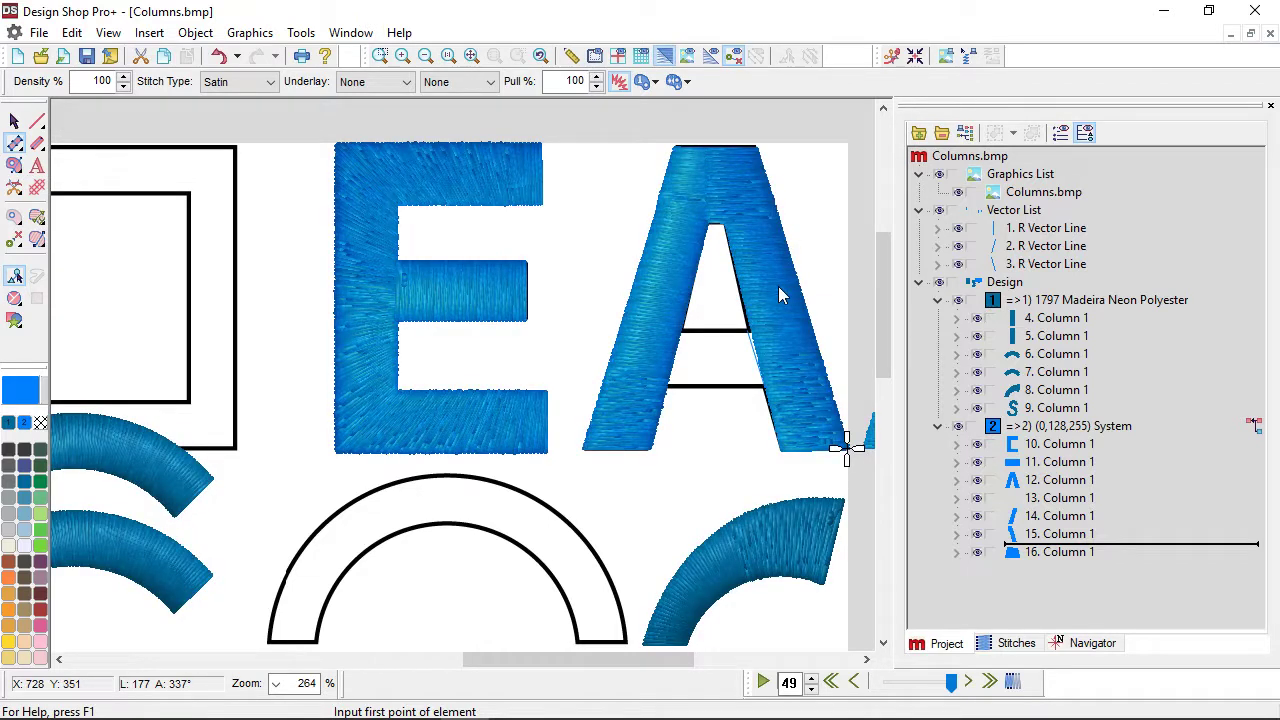
scroll(755, 262, "up", 1)
left_click(14, 120)
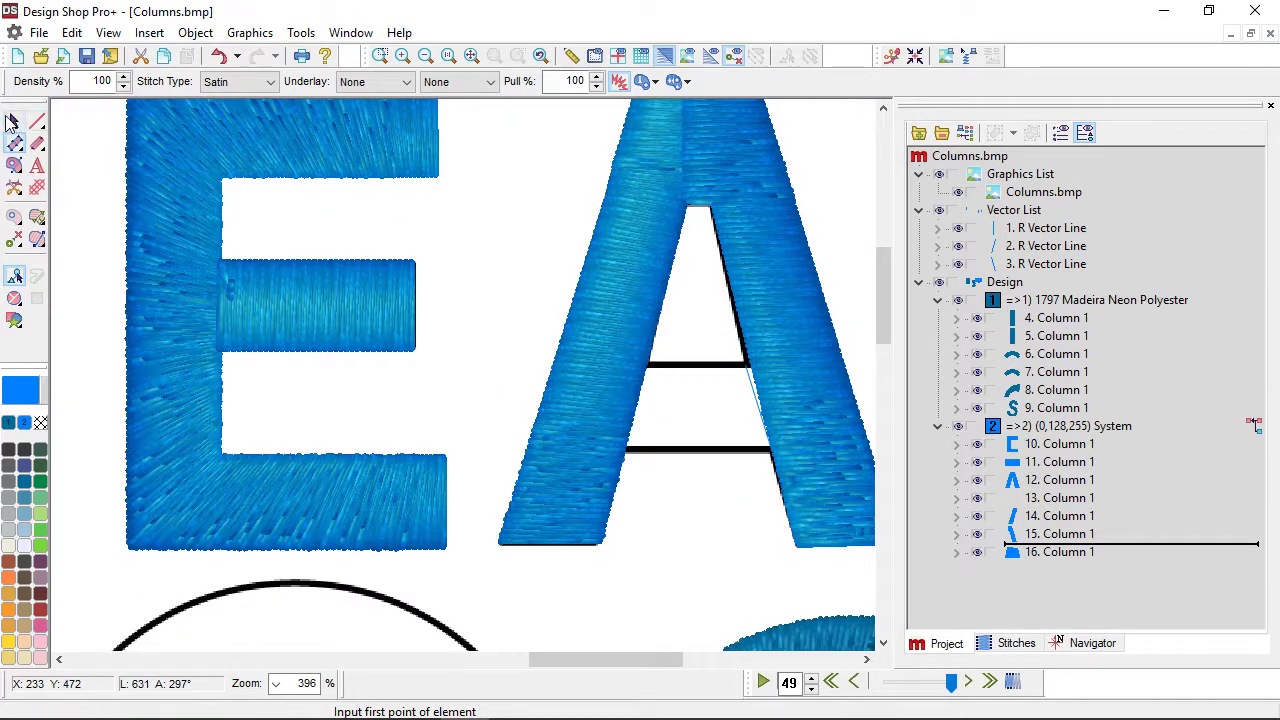
left_click(810, 360)
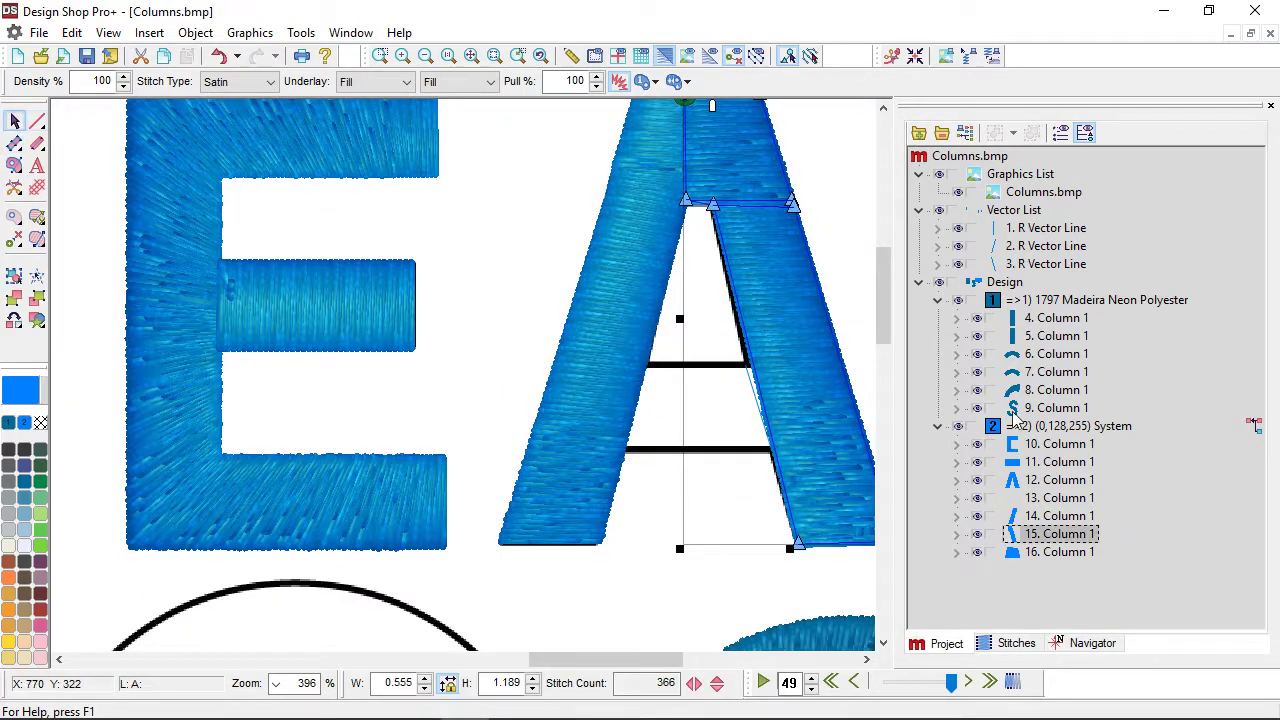
left_click(753, 366)
left_click(775, 453)
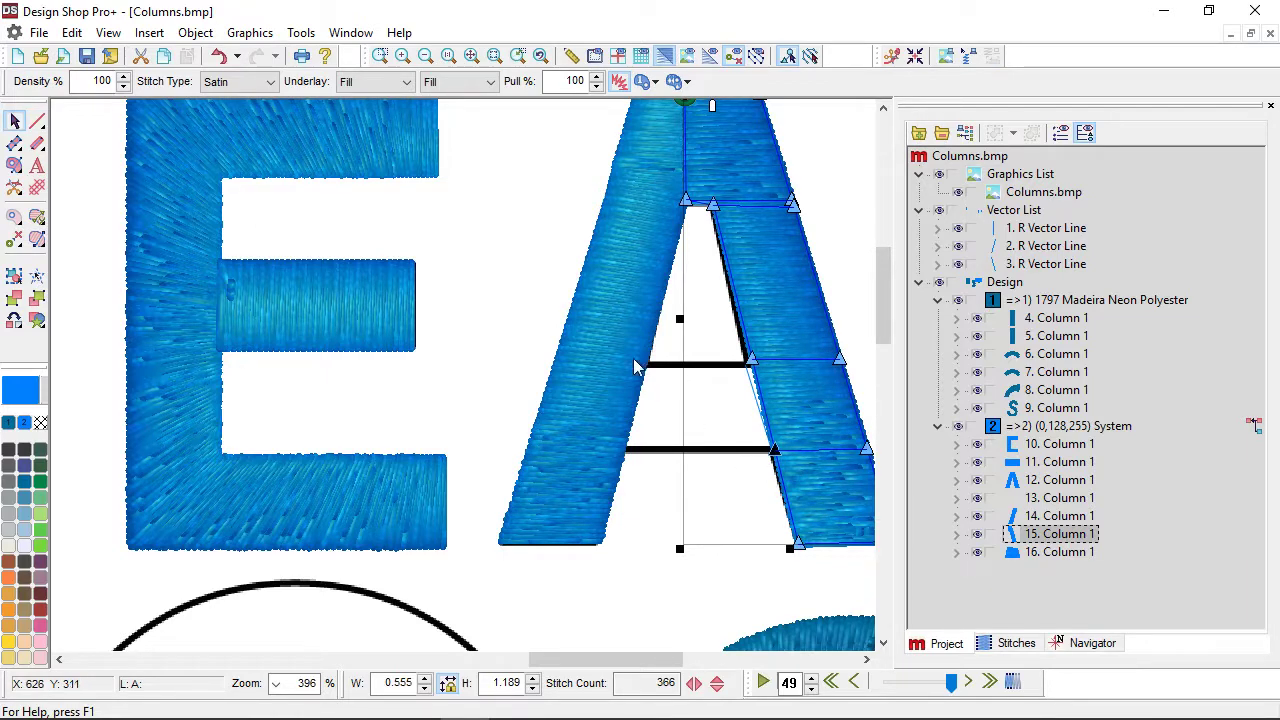
Add point pairs to the A's left leg at both crossbar corners, plus a curve point between them bulging into the crossbar.
left_click(633, 367)
left_click(645, 364)
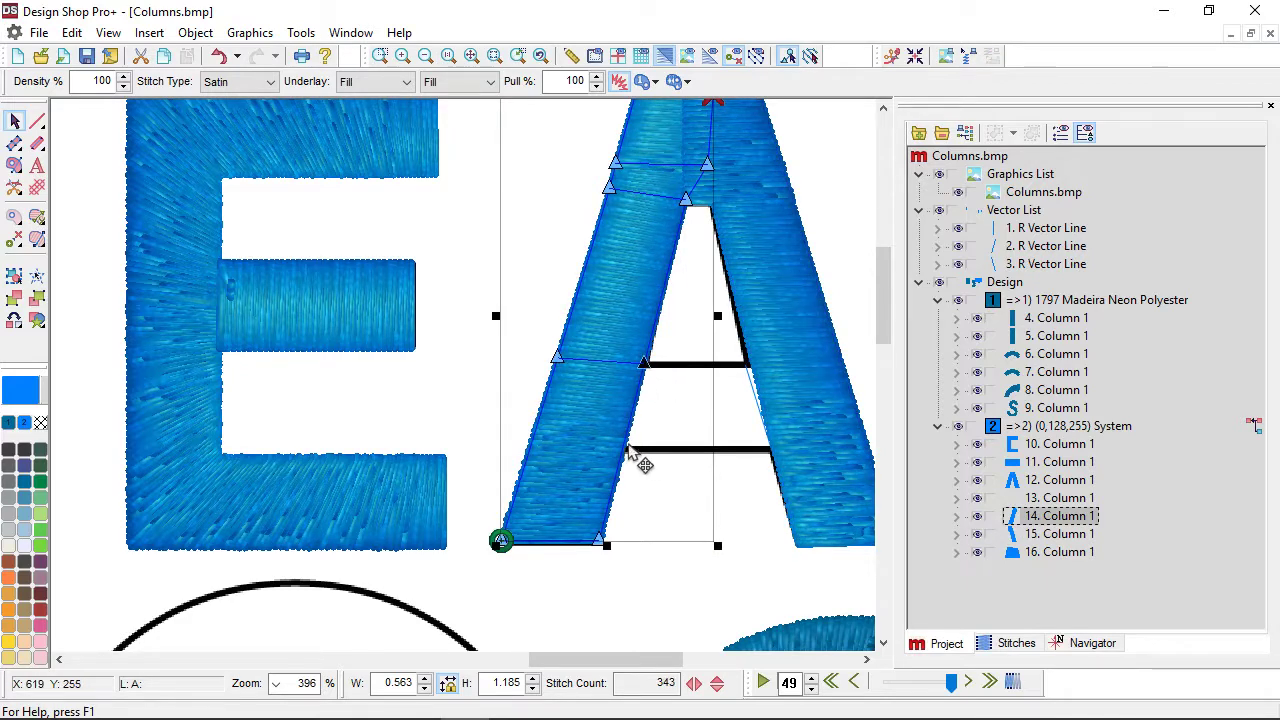
left_click(626, 450)
right_click(637, 420)
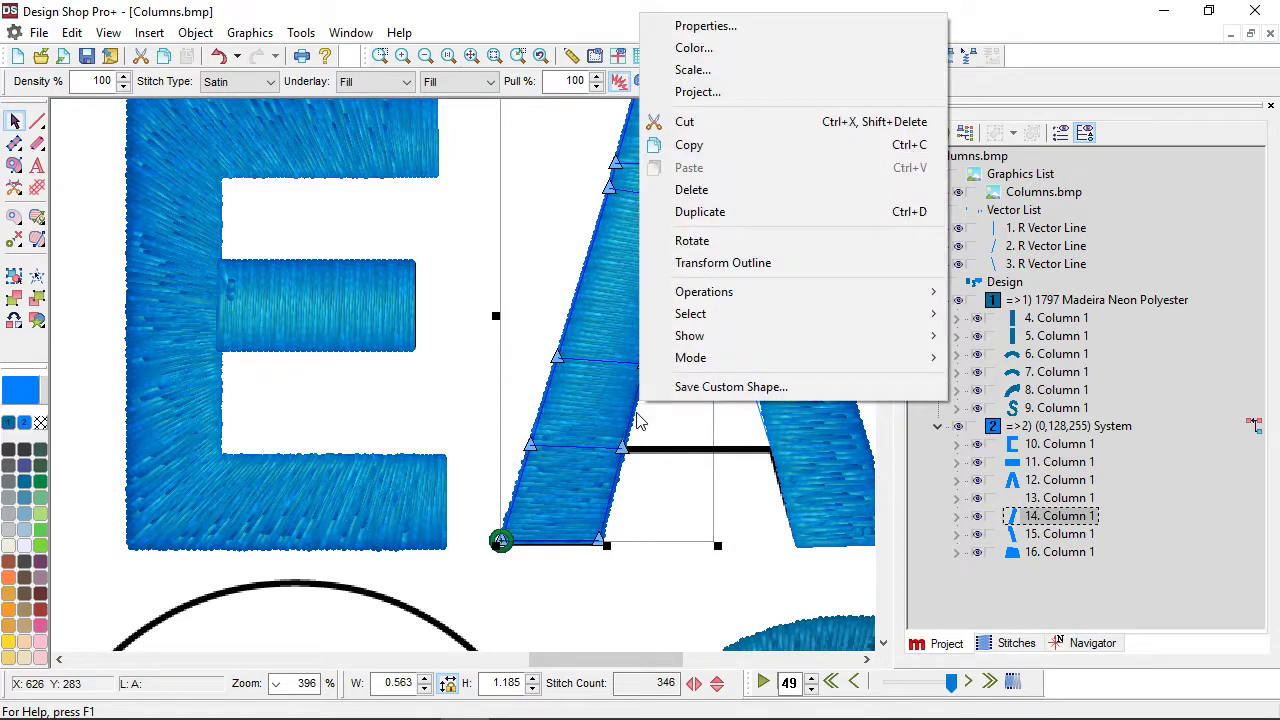
left_click(675, 432)
left_click(666, 60)
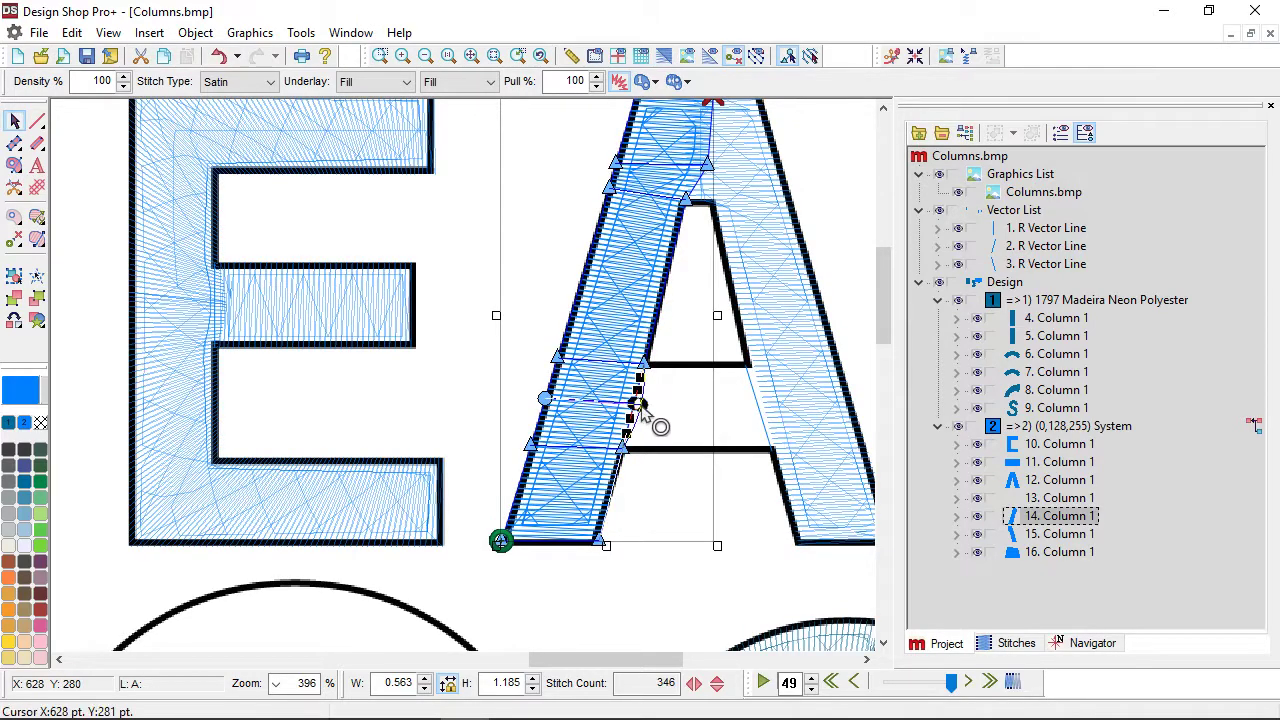
Add a curve point to the right leg's inner edge between the crossbar corners and pull it slightly into the crossbar.
right_click(760, 410)
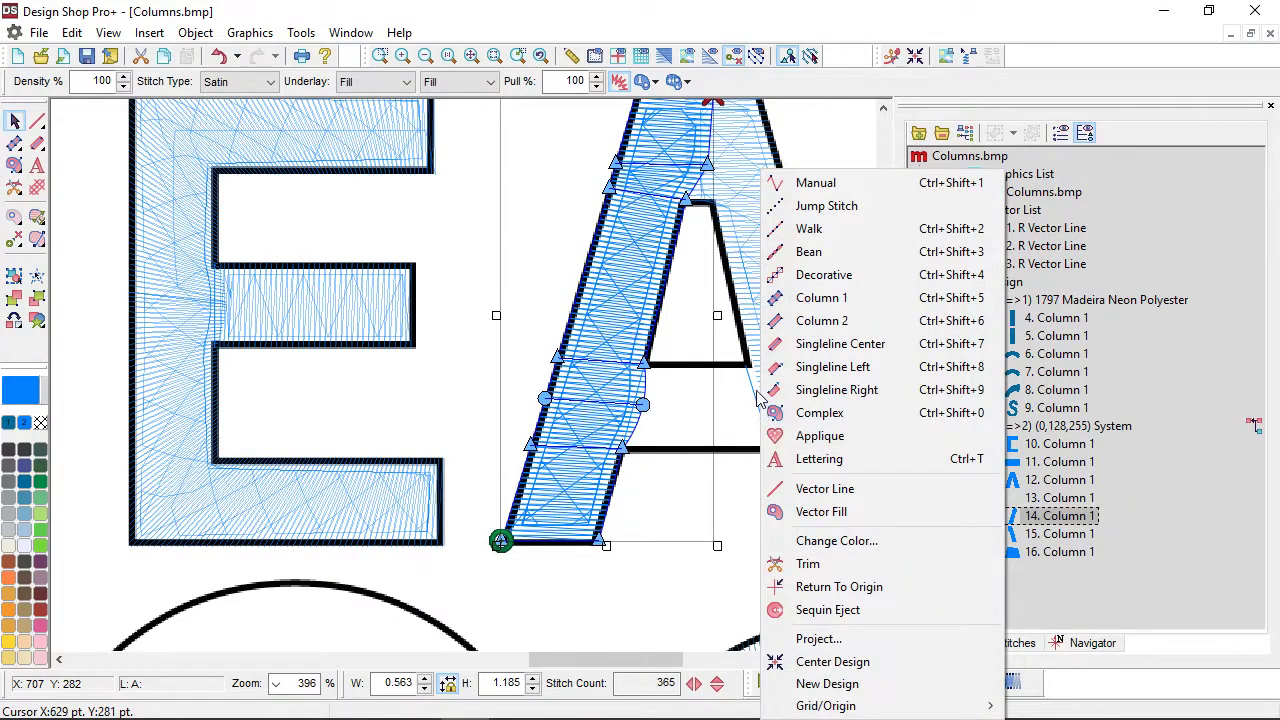
right_click(756, 388)
left_click(735, 197)
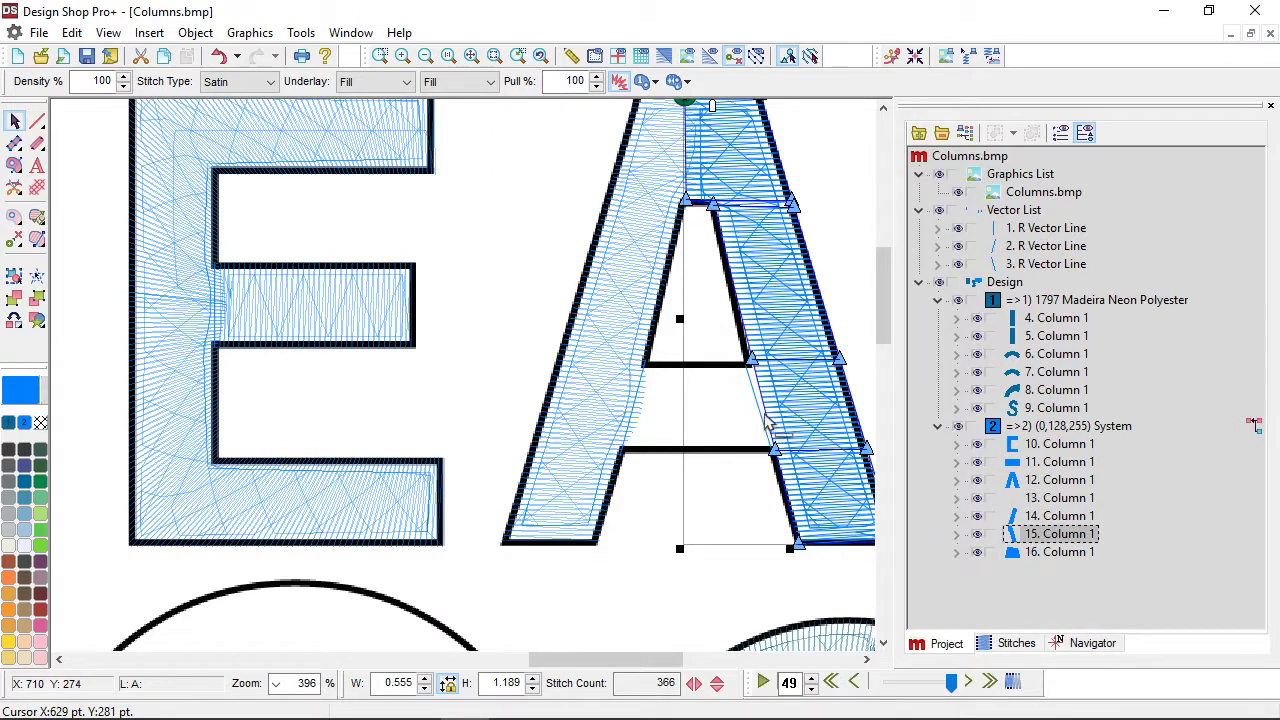
left_click_drag(764, 411, 754, 406)
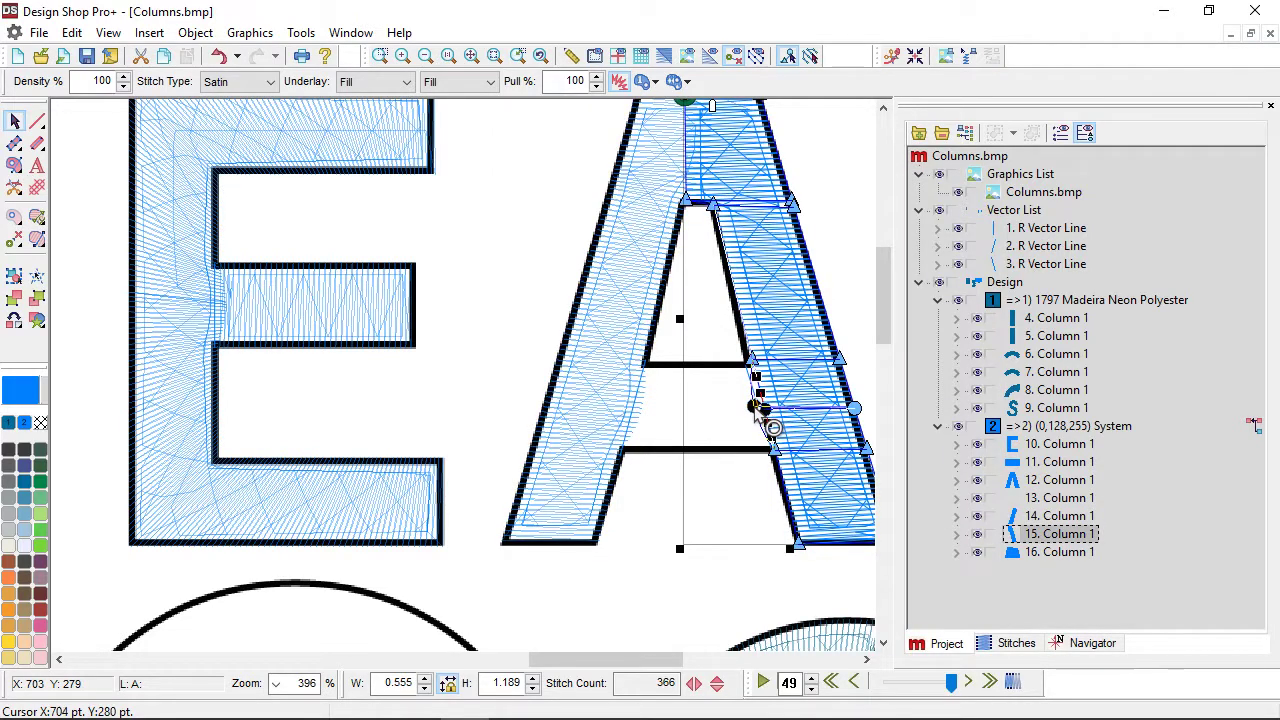
Move the right leg column's exit point from the foot to the lower crossbar corner.
left_click(18, 143)
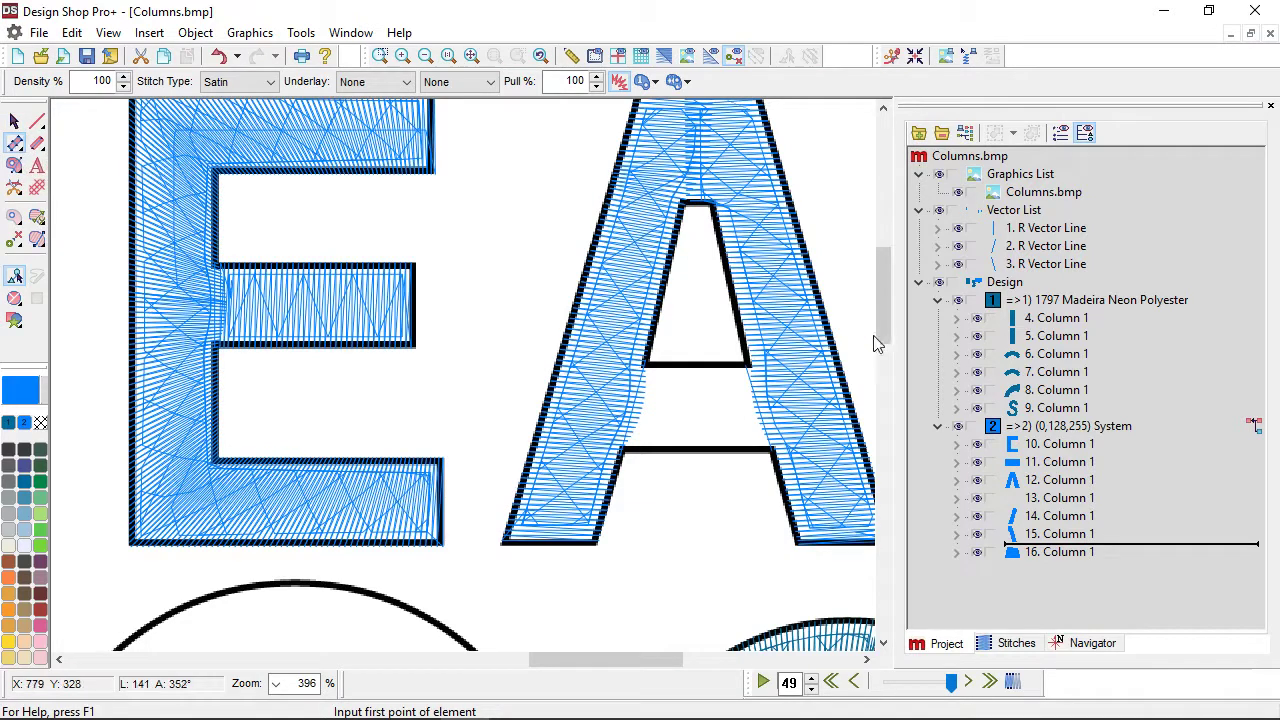
left_click(1058, 518)
left_click(1055, 535)
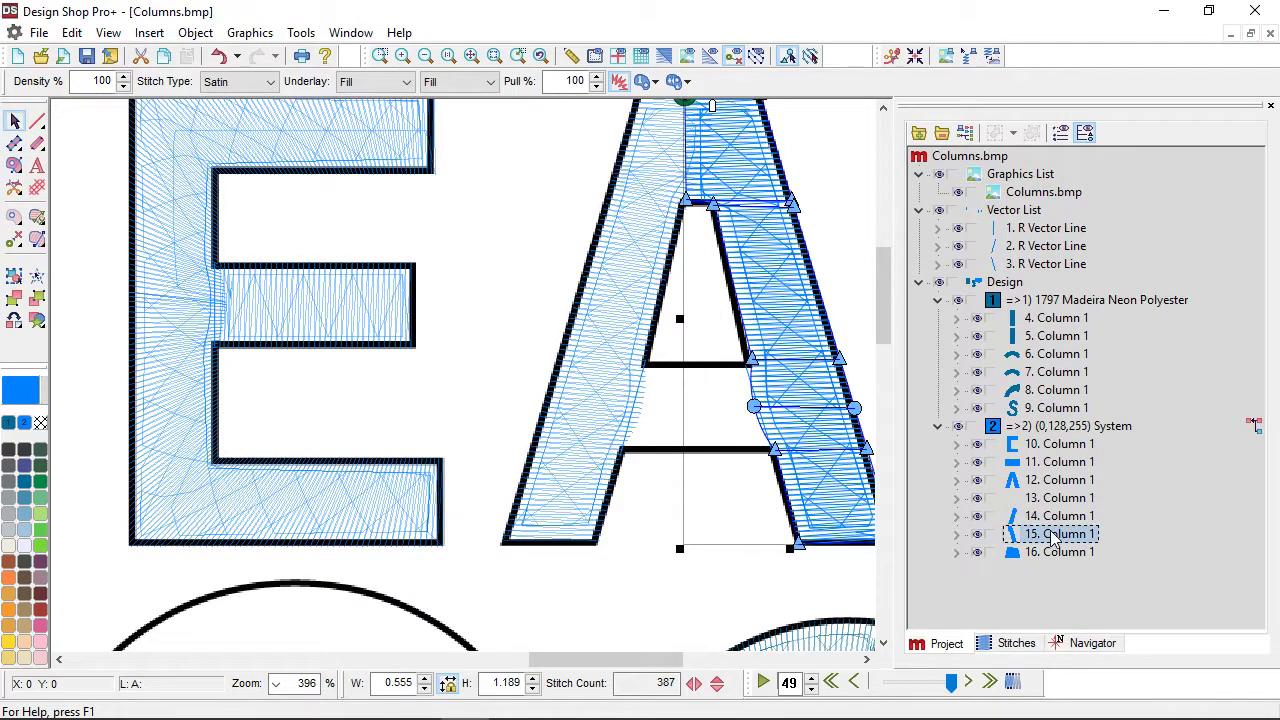
scroll(838, 401, "right", 2)
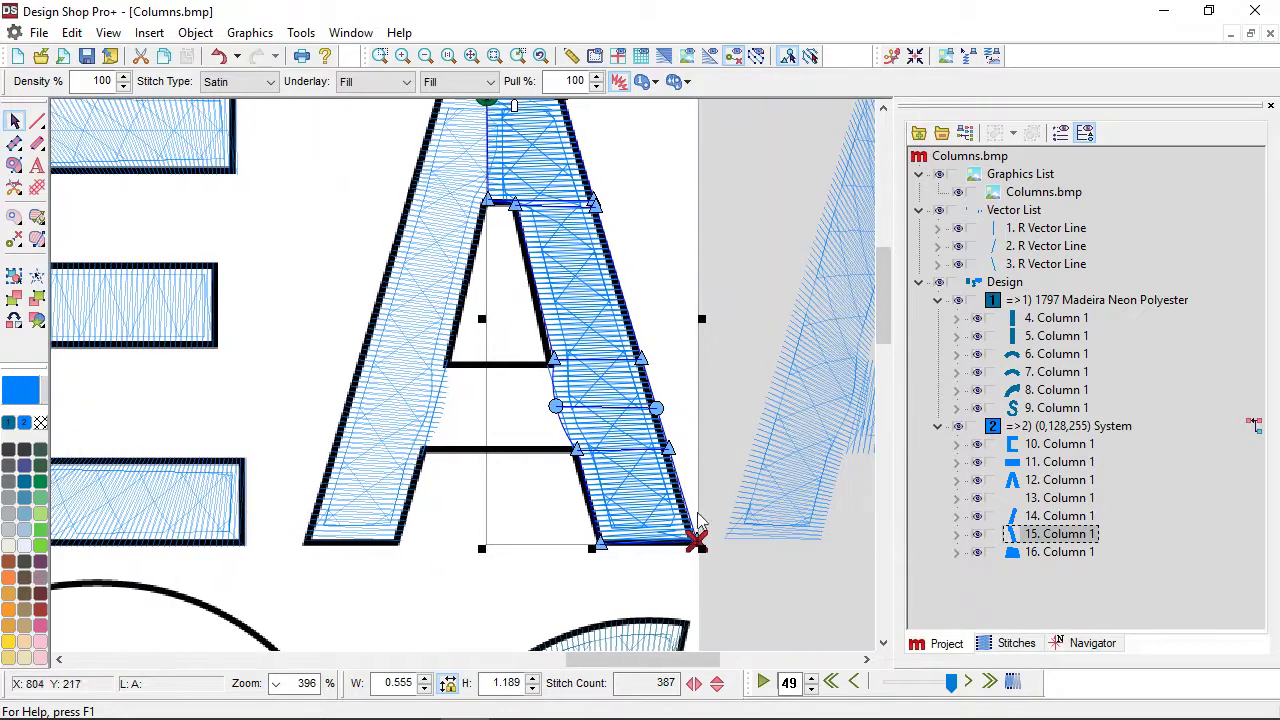
left_click(570, 447)
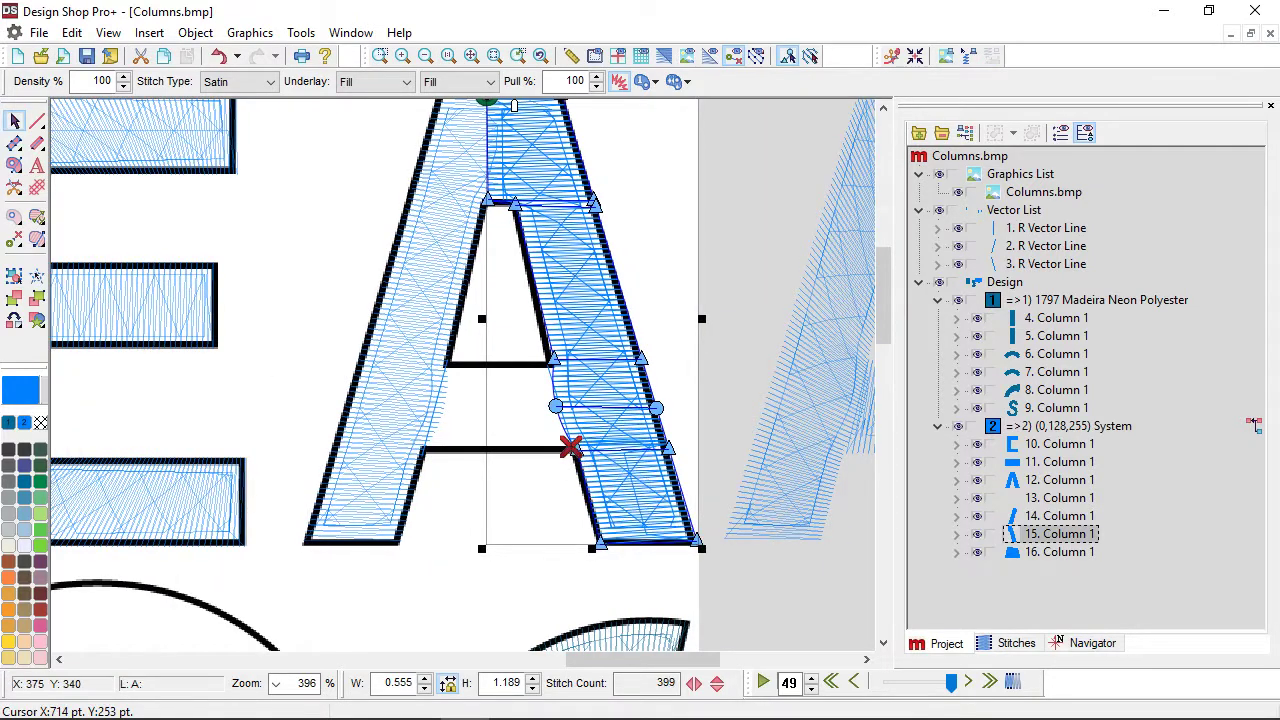
Digitize the A's crossbar as a Column 1 from the right leg's inner corners to the left leg's inner corners.
left_click(14, 143)
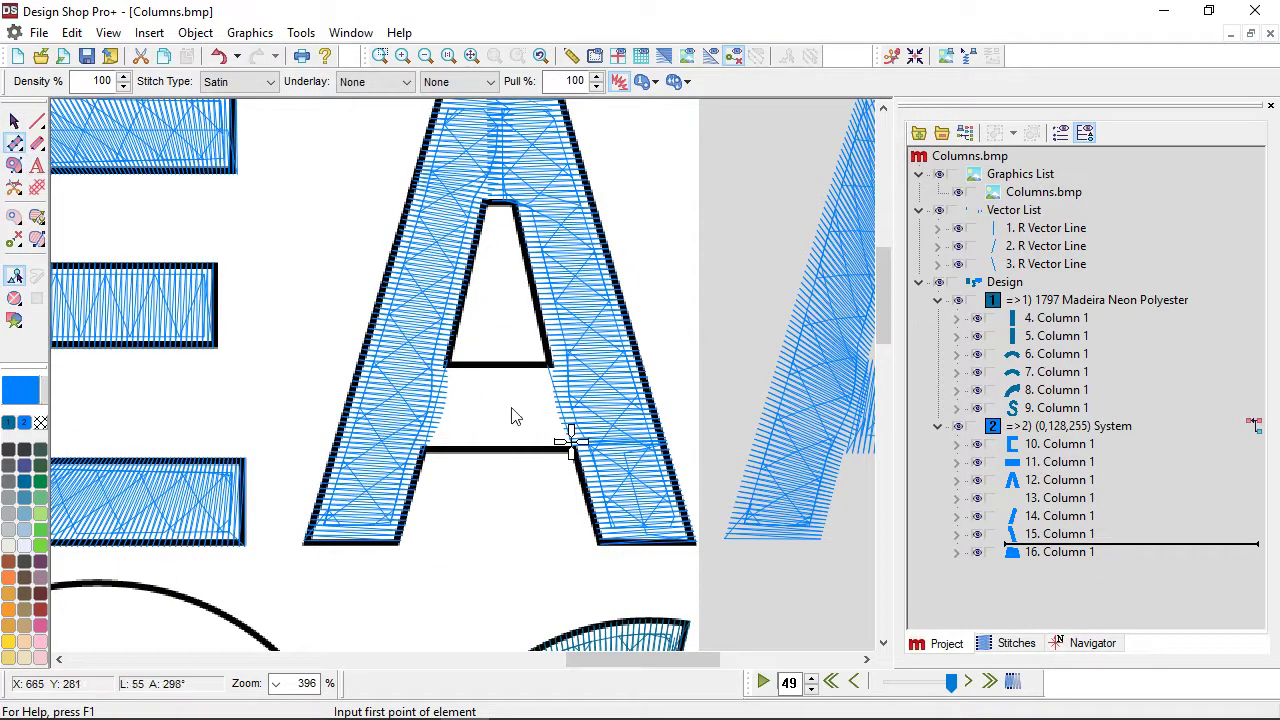
left_click(570, 442)
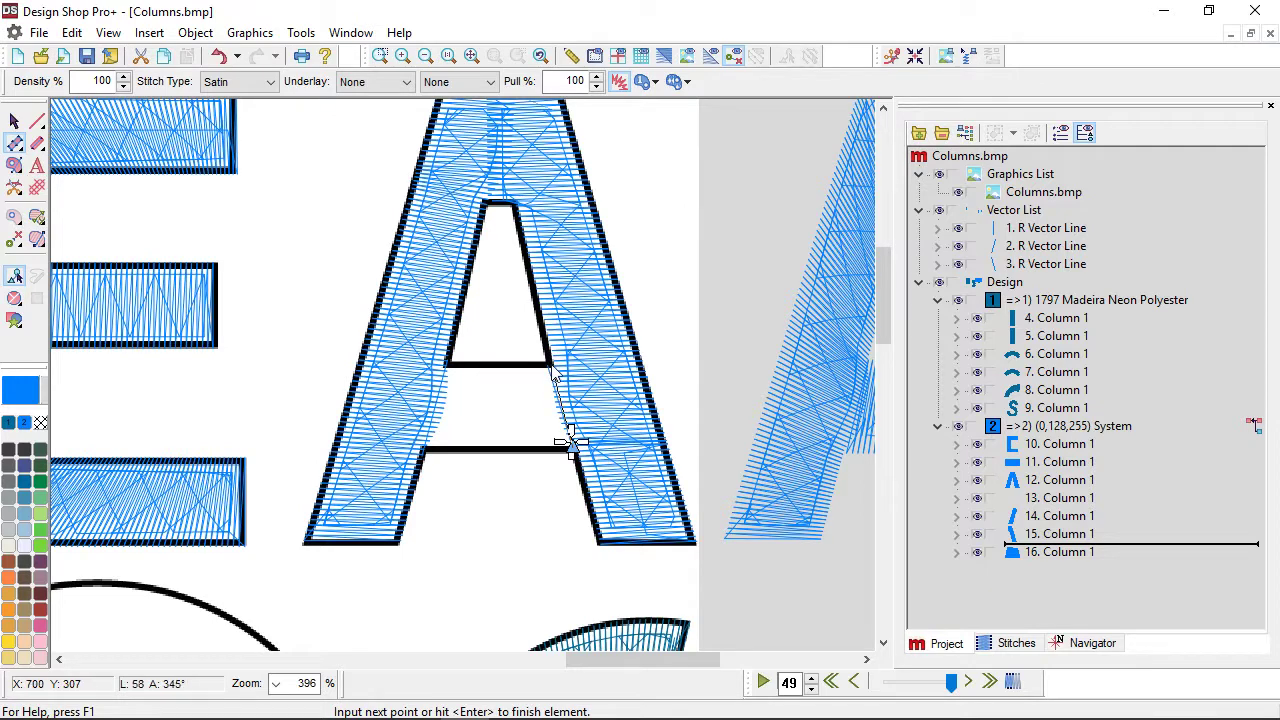
left_click(550, 363)
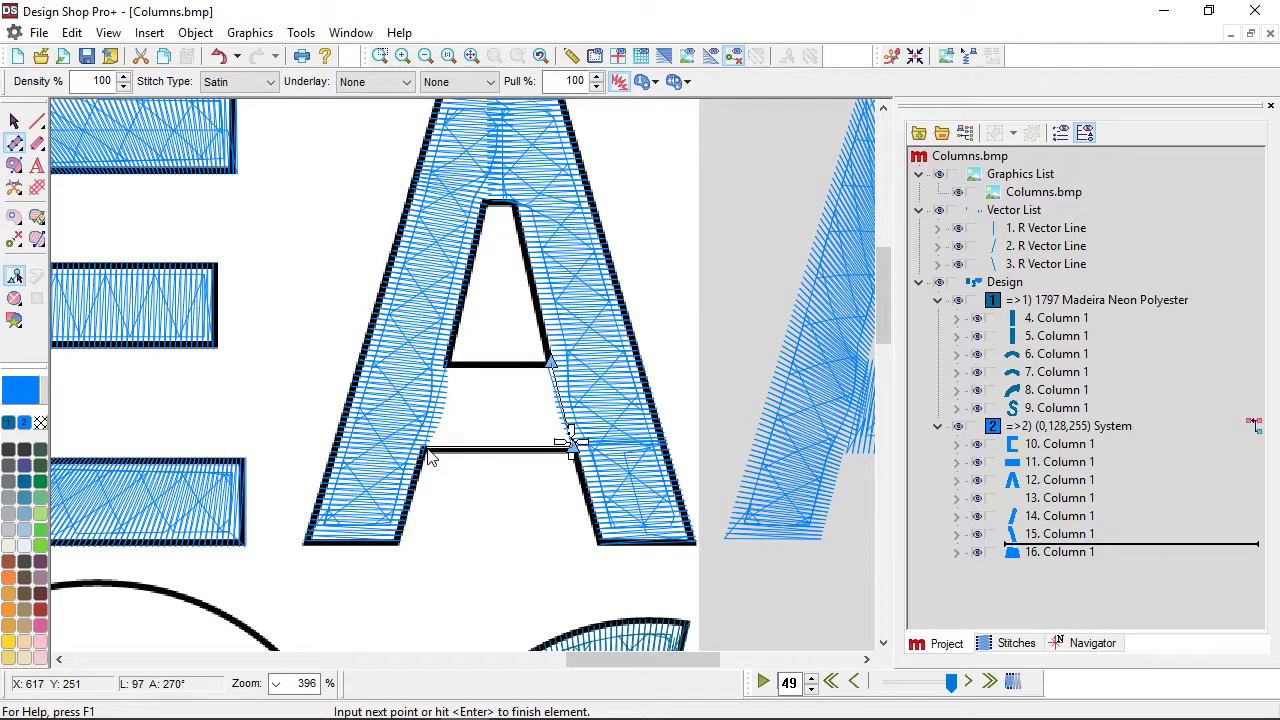
left_click(424, 447)
left_click(449, 364)
key("Return")
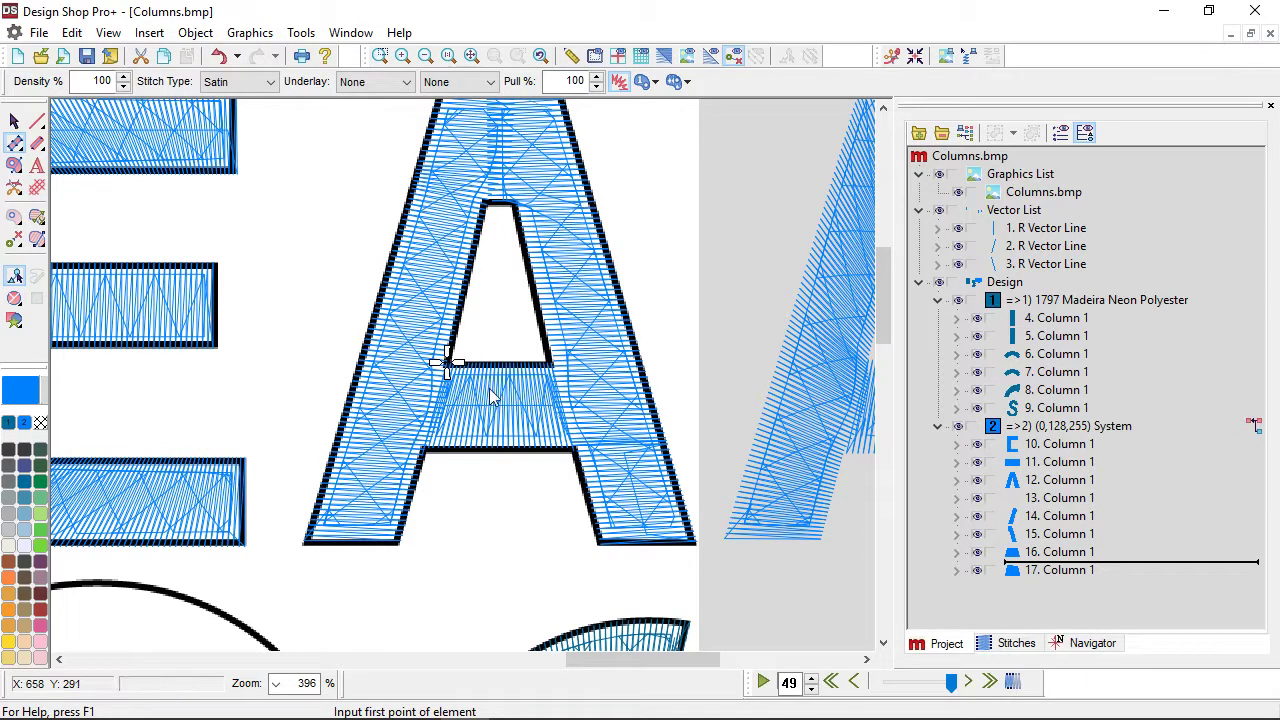
key("Escape")
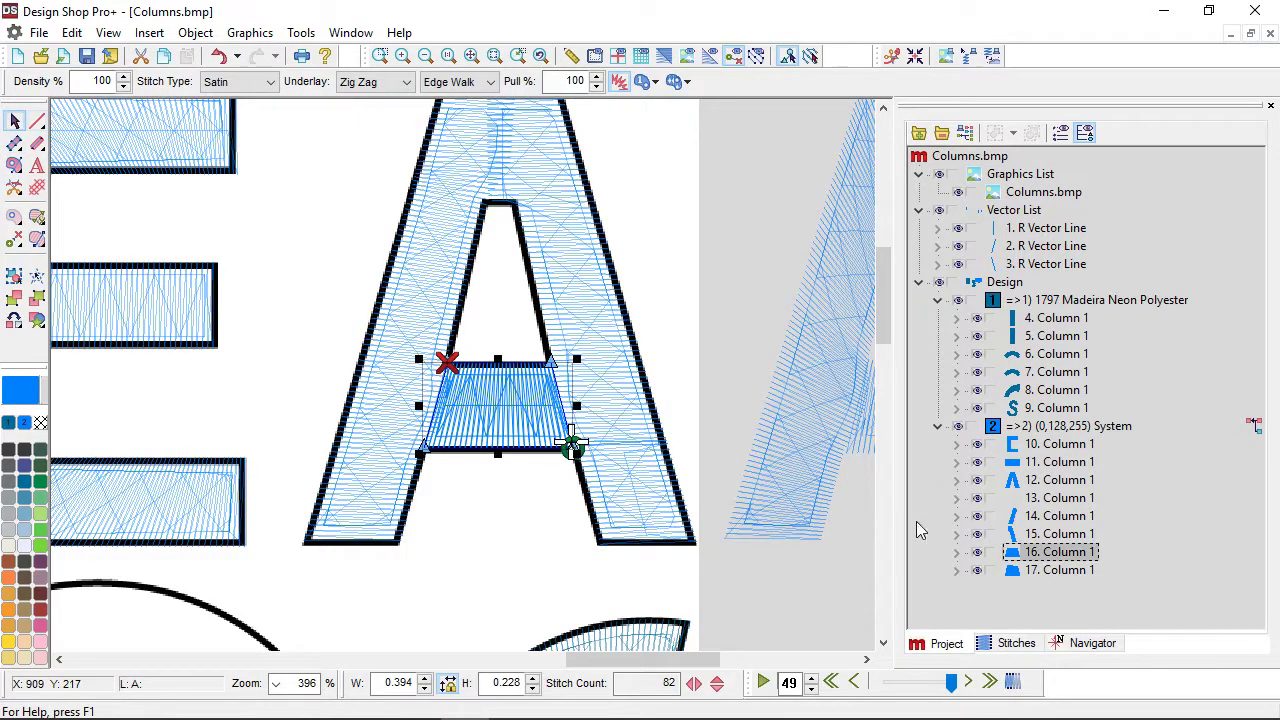
Place the copied crossbar column before the new leg and crossbar columns in the sequence, and delete the empty Column 1 entry.
left_click(1042, 518, "shift")
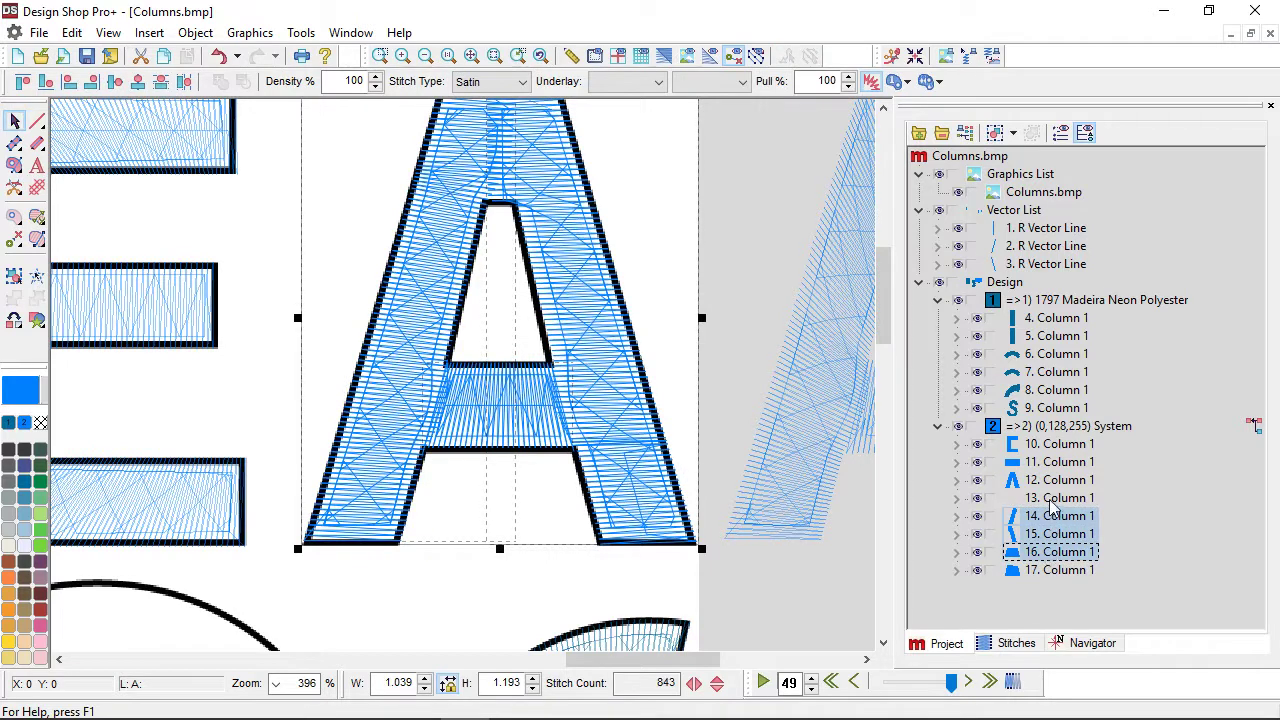
left_click(1056, 569, "shift")
left_click(1060, 500)
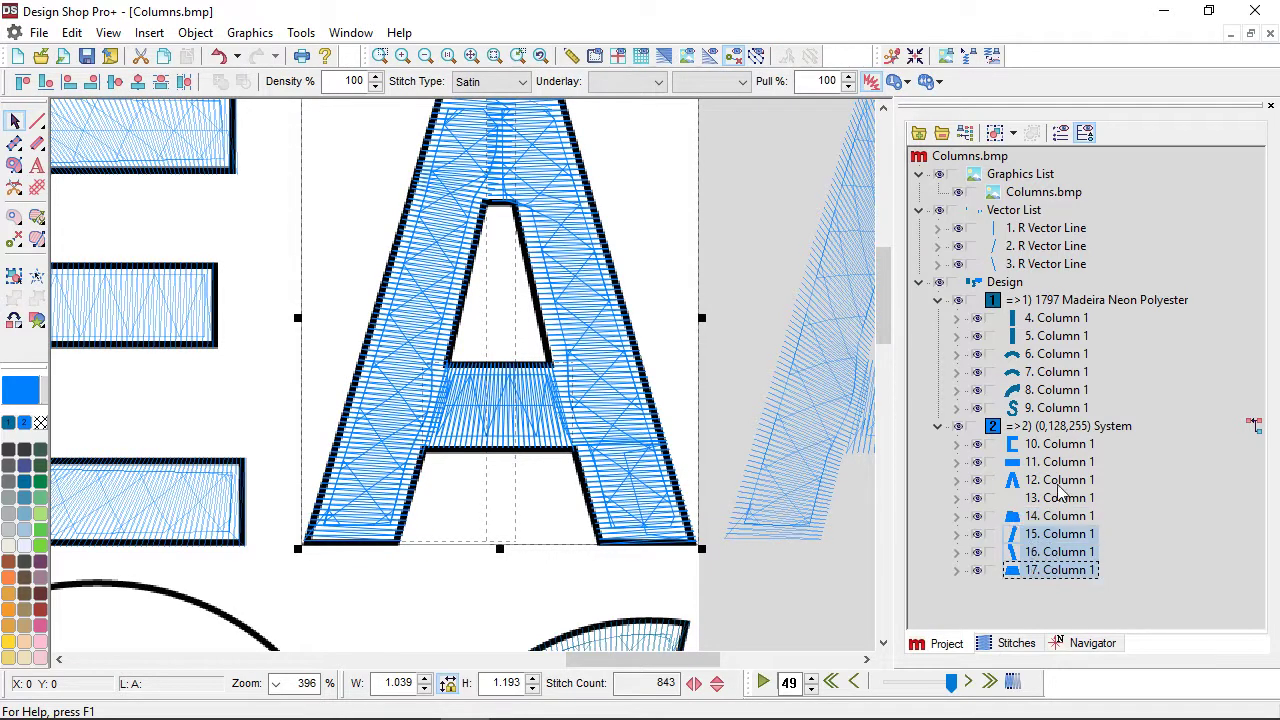
key("Delete")
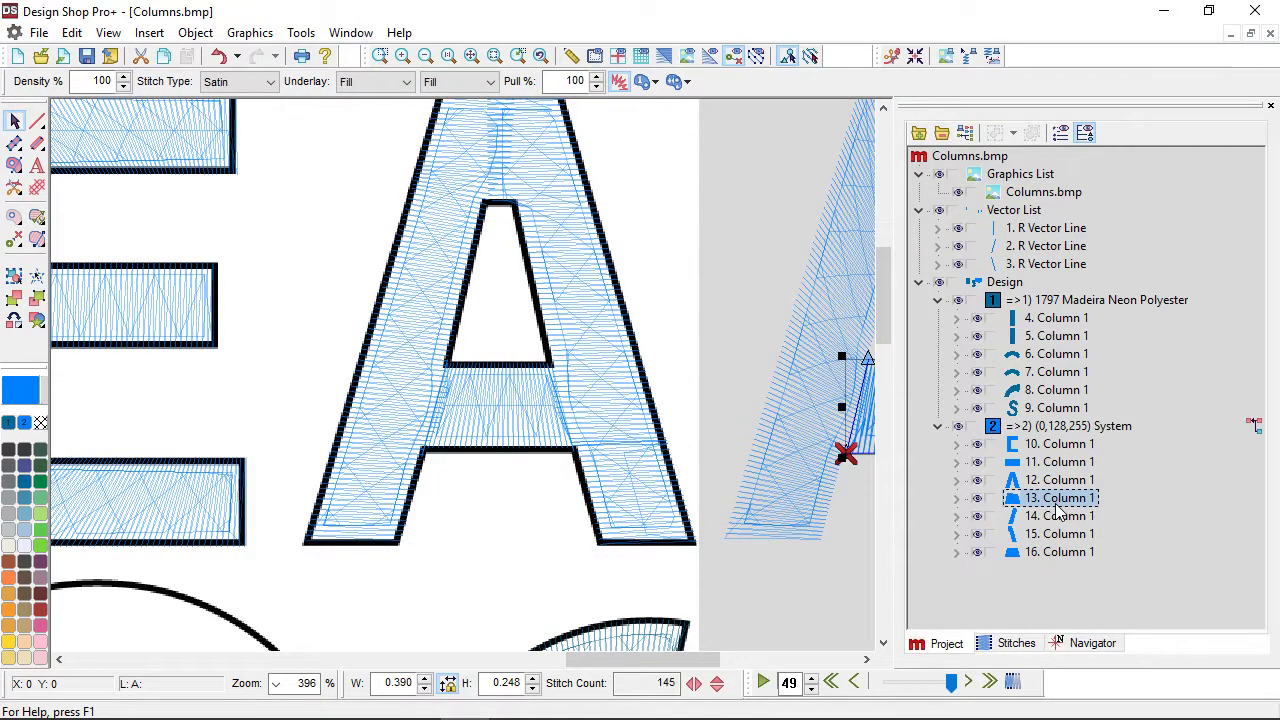
Compare the three-column A with the folded-column A in the 3D stitch view.
scroll(668, 490, "down", 2)
scroll(758, 558, "down", 2)
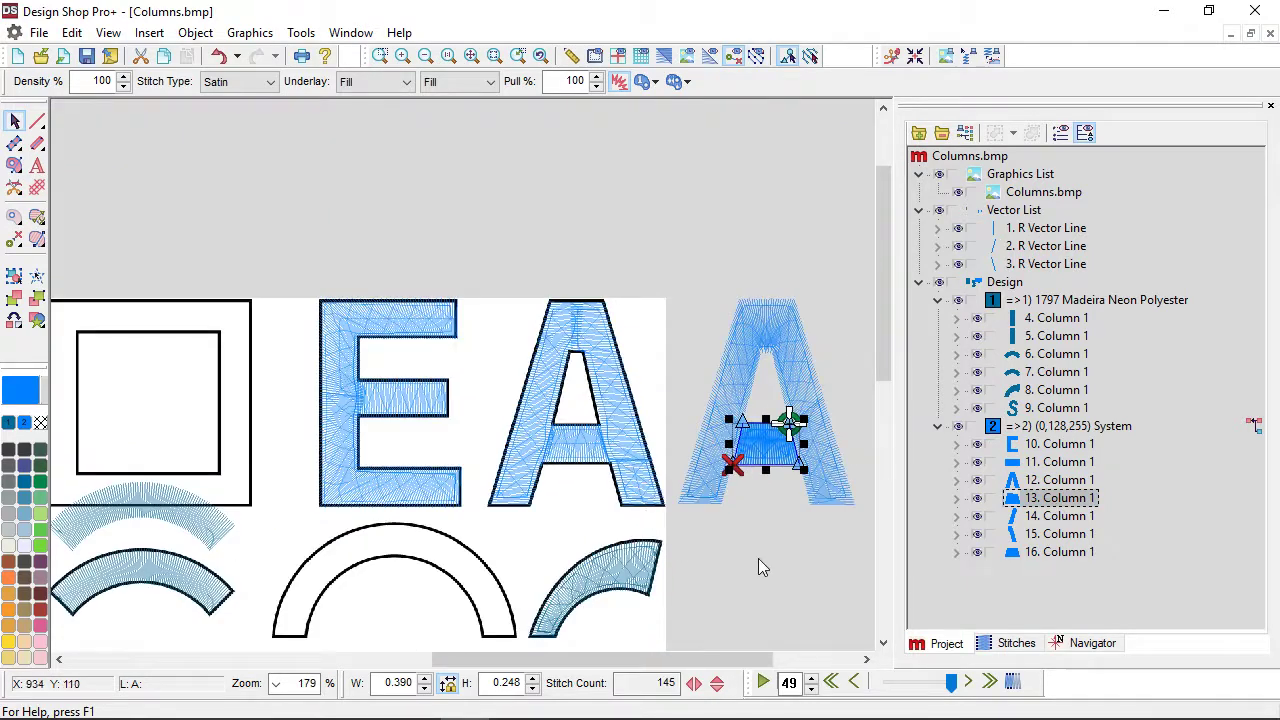
left_click(758, 558)
left_click(665, 57)
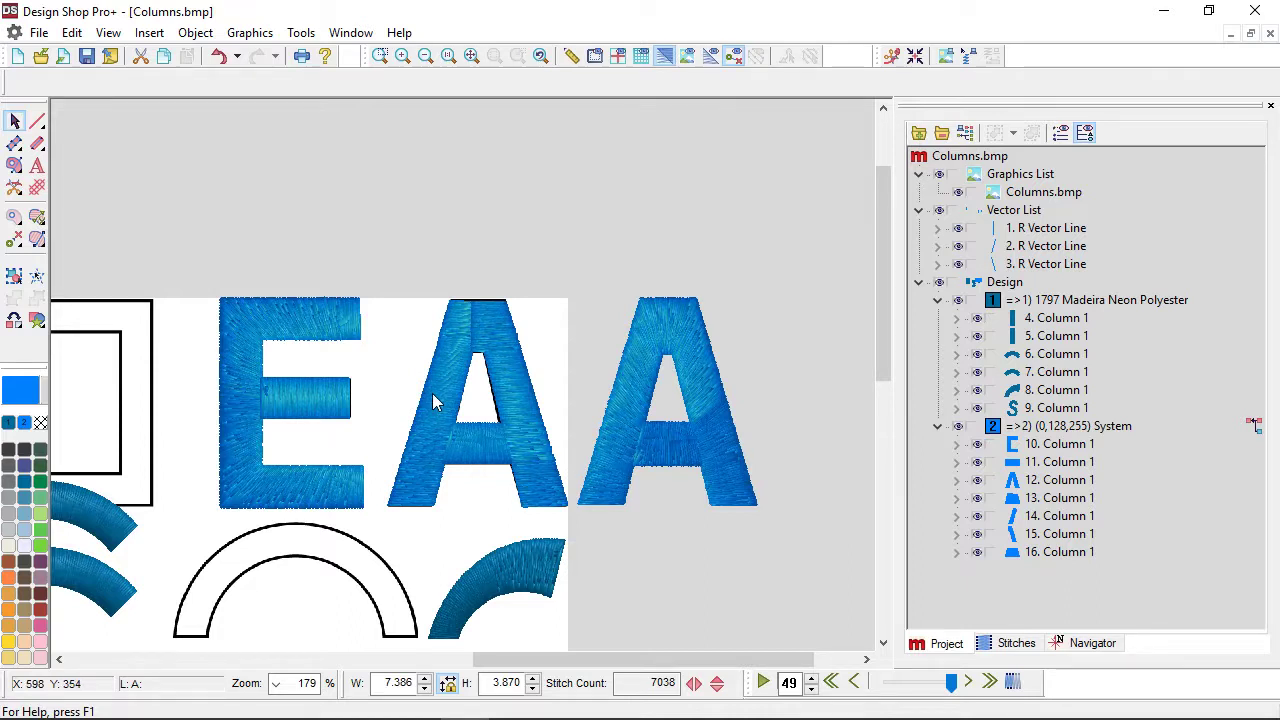
scroll(433, 396, "right", 2)
scroll(433, 401, "left", 4)
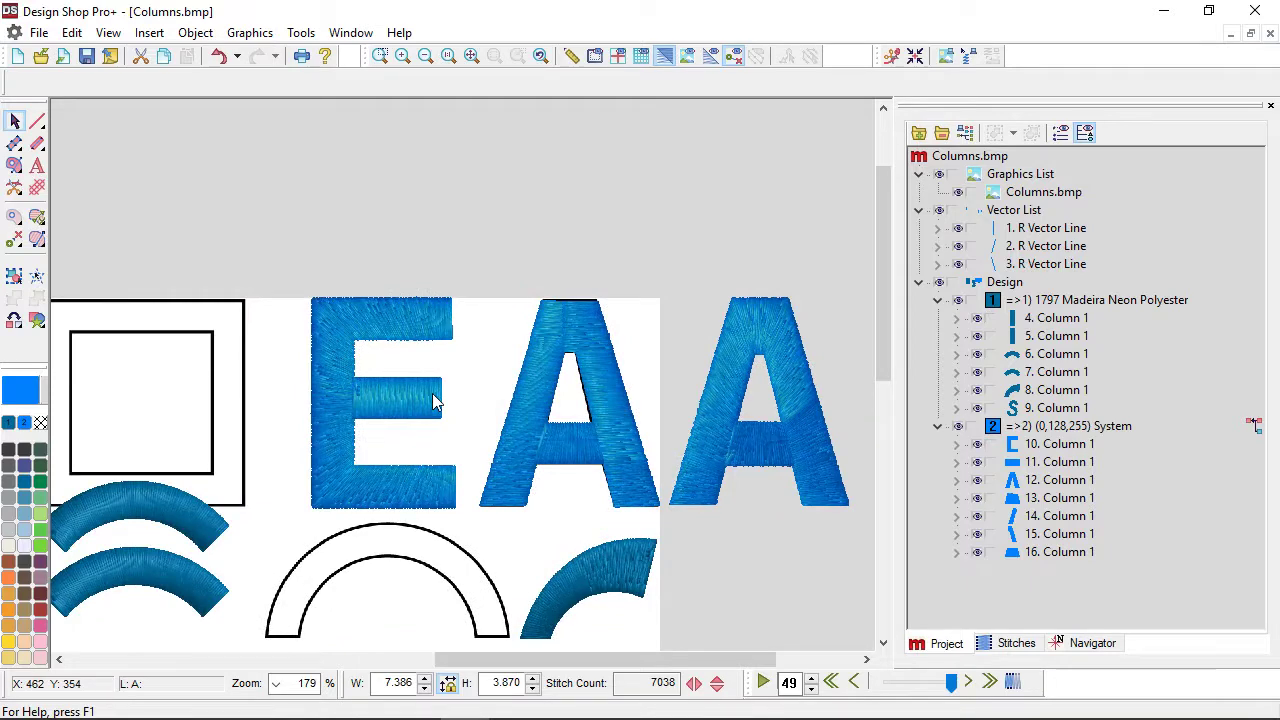
scroll(433, 396, "right", 1)
Bring the oval ring beside the S into close view for digitizing.
scroll(433, 393, "down", 2)
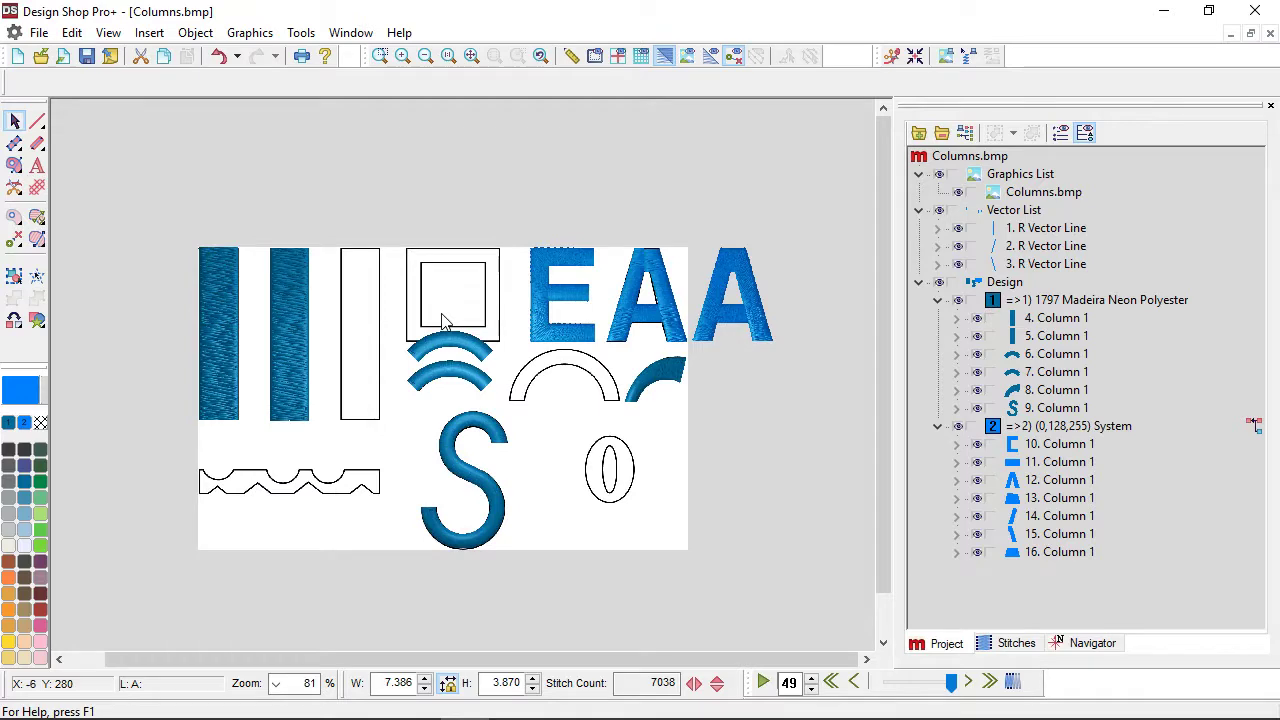
scroll(609, 480, "up", 3)
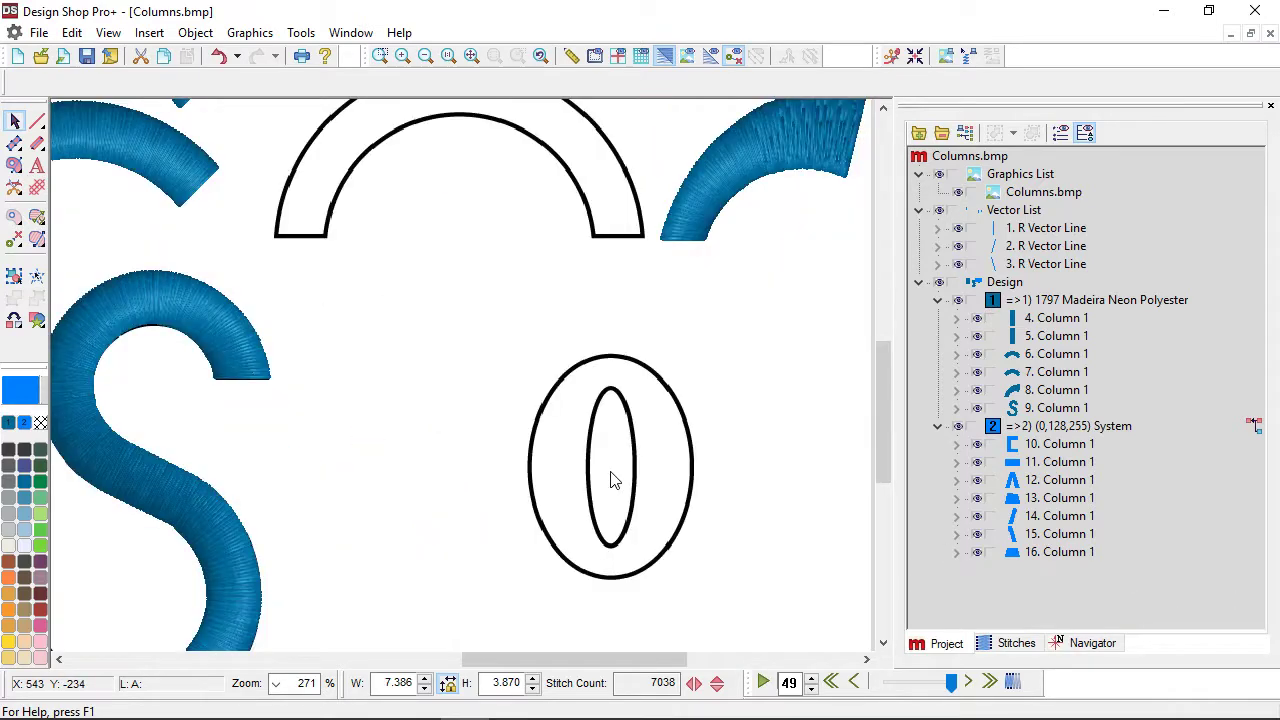
scroll(613, 480, "up", 2)
scroll(594, 349, "down", 1)
scroll(646, 343, "up", 1)
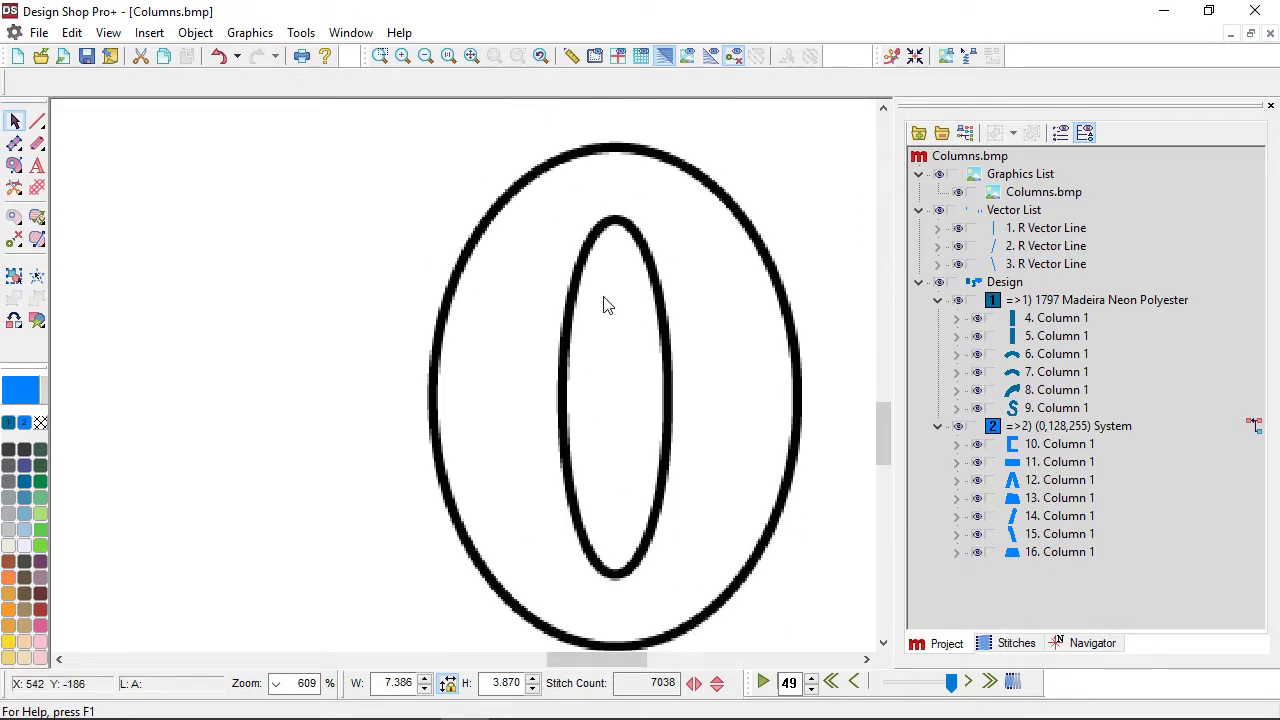